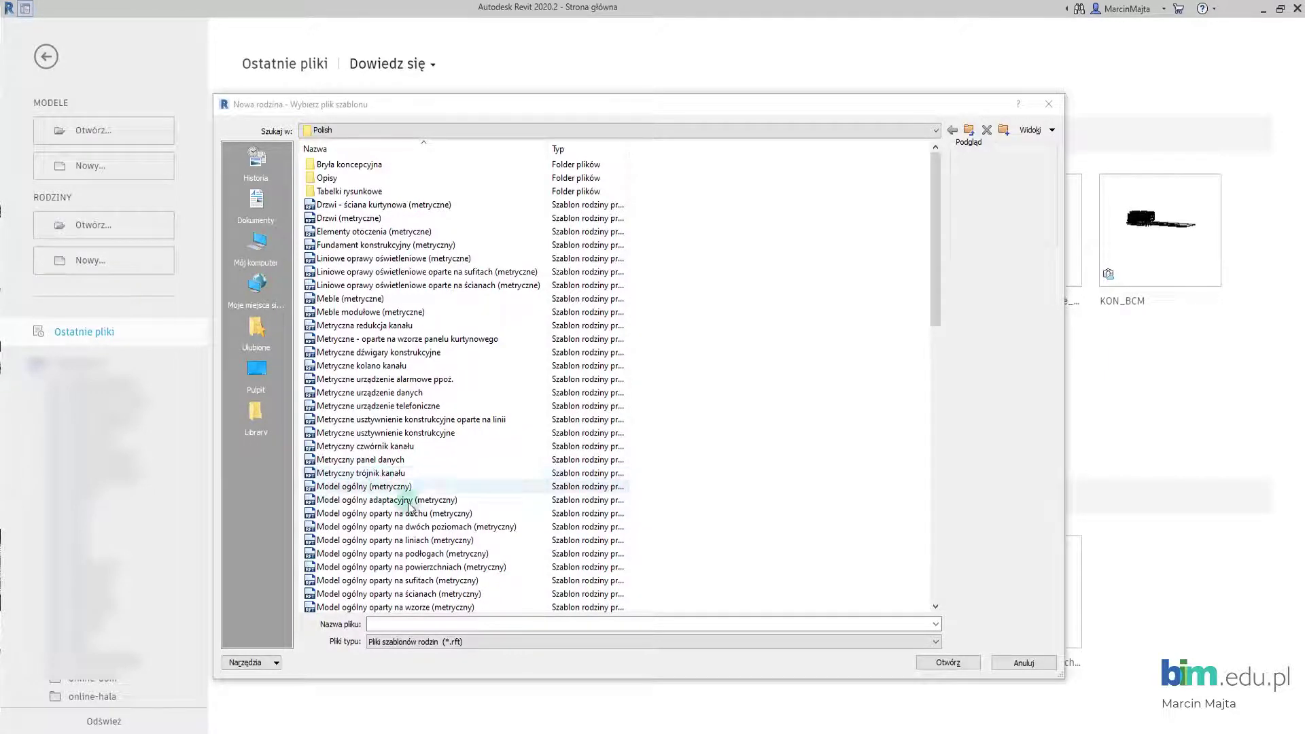
Create a new family from the 'Słup konstrukcyjny (metryczny).rft' structural column template.
scroll(453, 494, down, 1)
scroll(454, 494, down, 1)
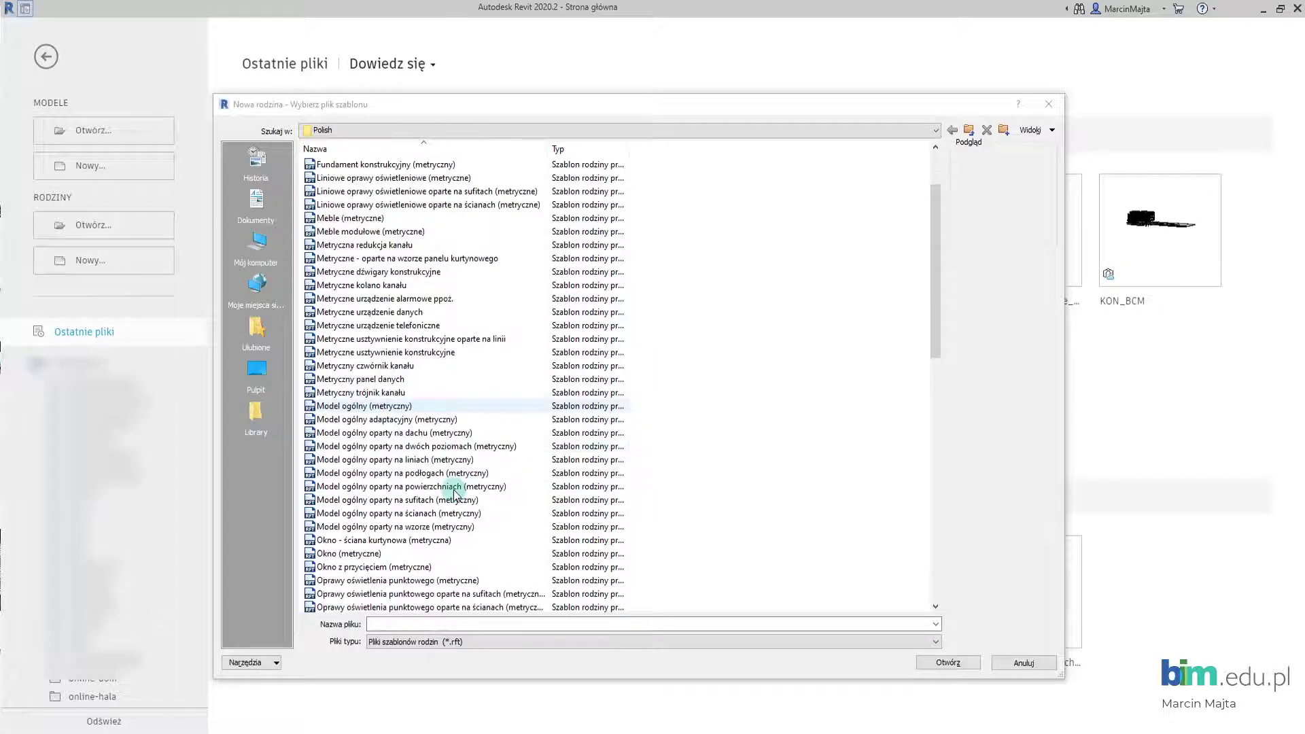
scroll(454, 494, down, 2)
scroll(453, 494, down, 1)
scroll(454, 494, down, 1)
scroll(454, 494, down, 2)
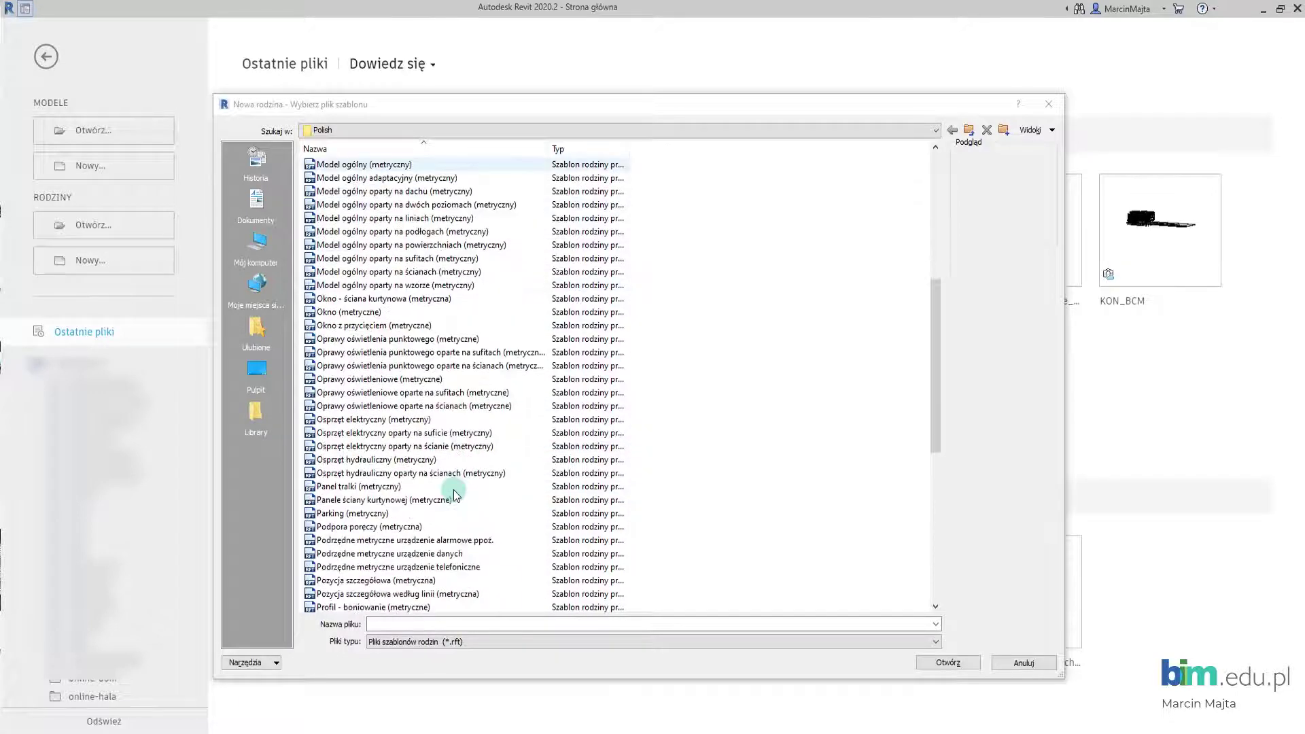
scroll(454, 494, down, 2)
scroll(465, 498, down, 2)
scroll(462, 493, down, 1)
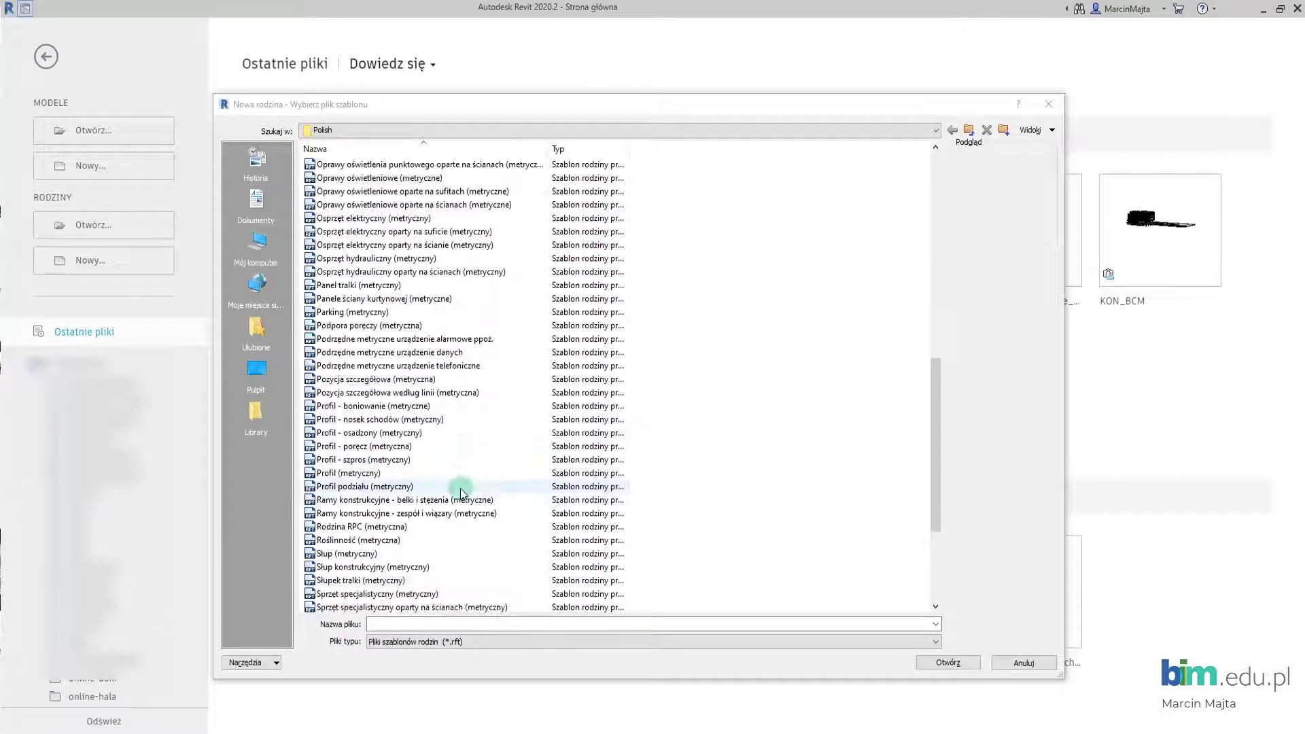
scroll(460, 488, down, 1)
scroll(460, 490, down, 1)
click(352, 490)
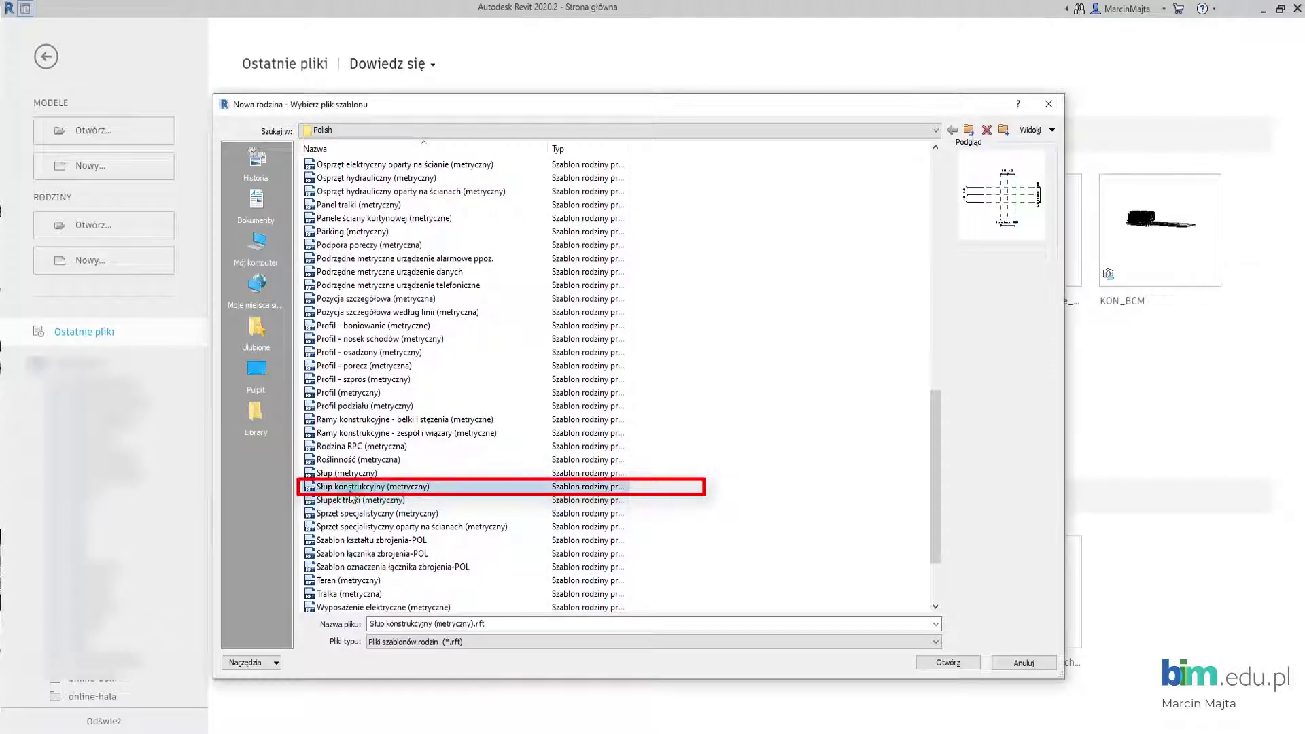
click(948, 662)
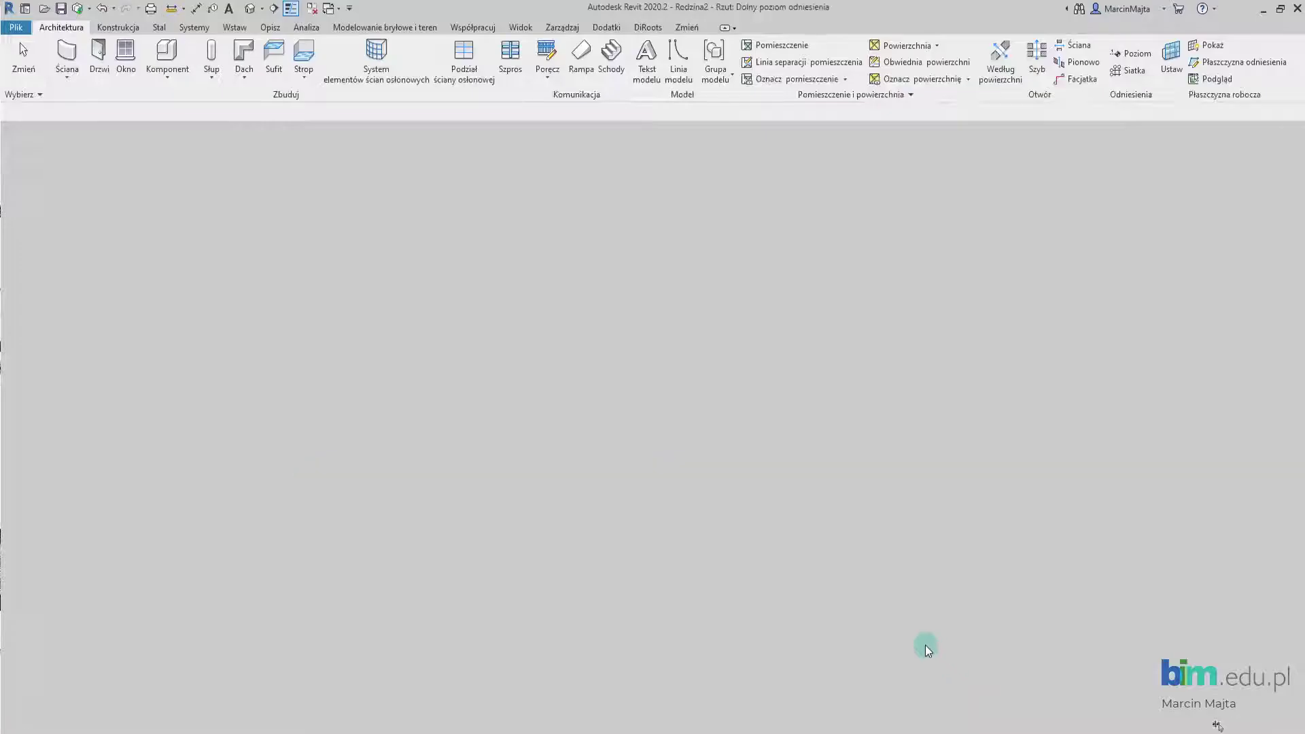
In Family Types, add a new type parameter H2.
scroll(639, 483, down, 1)
scroll(612, 489, down, 1)
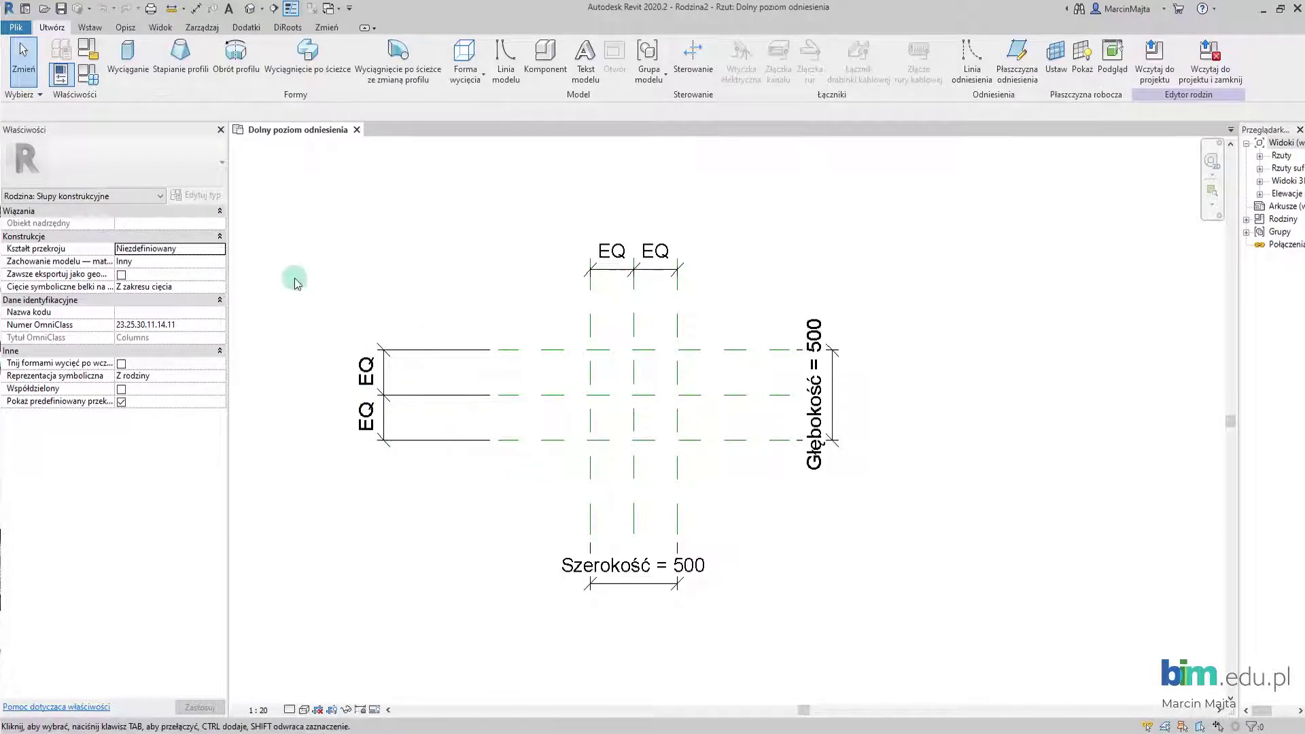
click(88, 75)
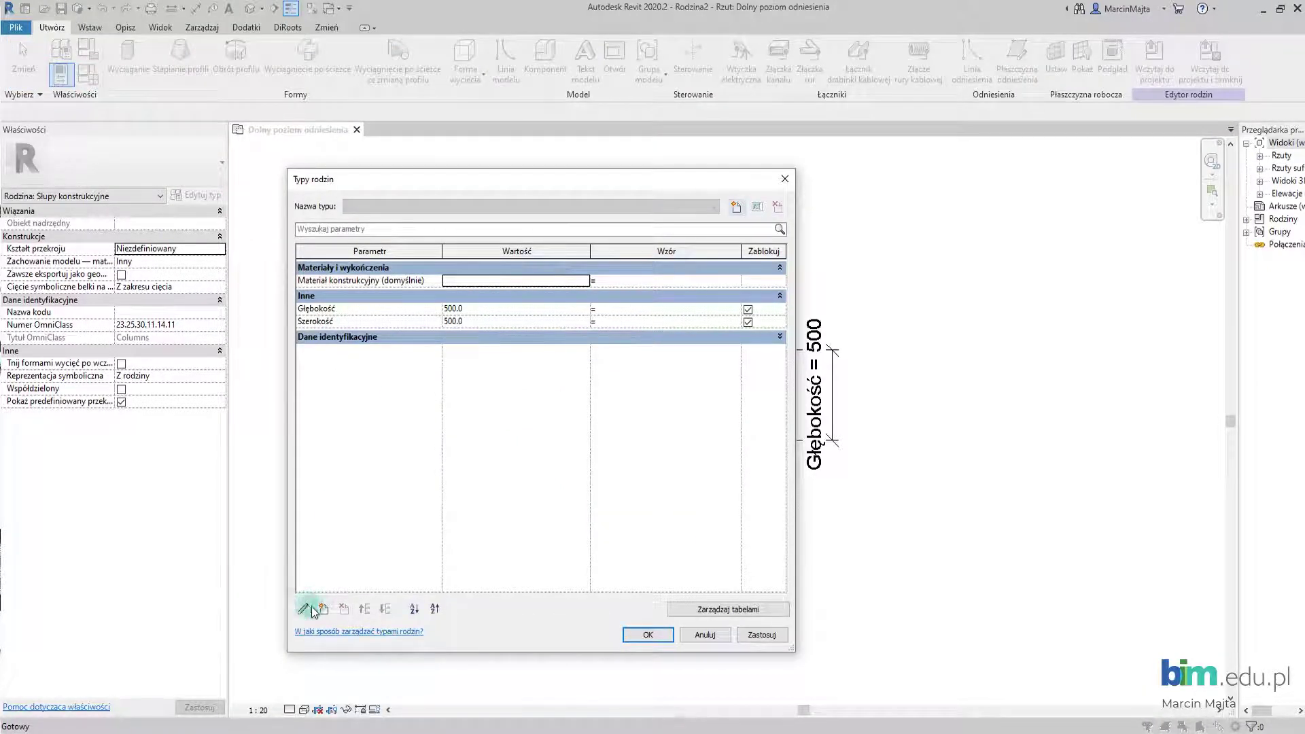
click(324, 609)
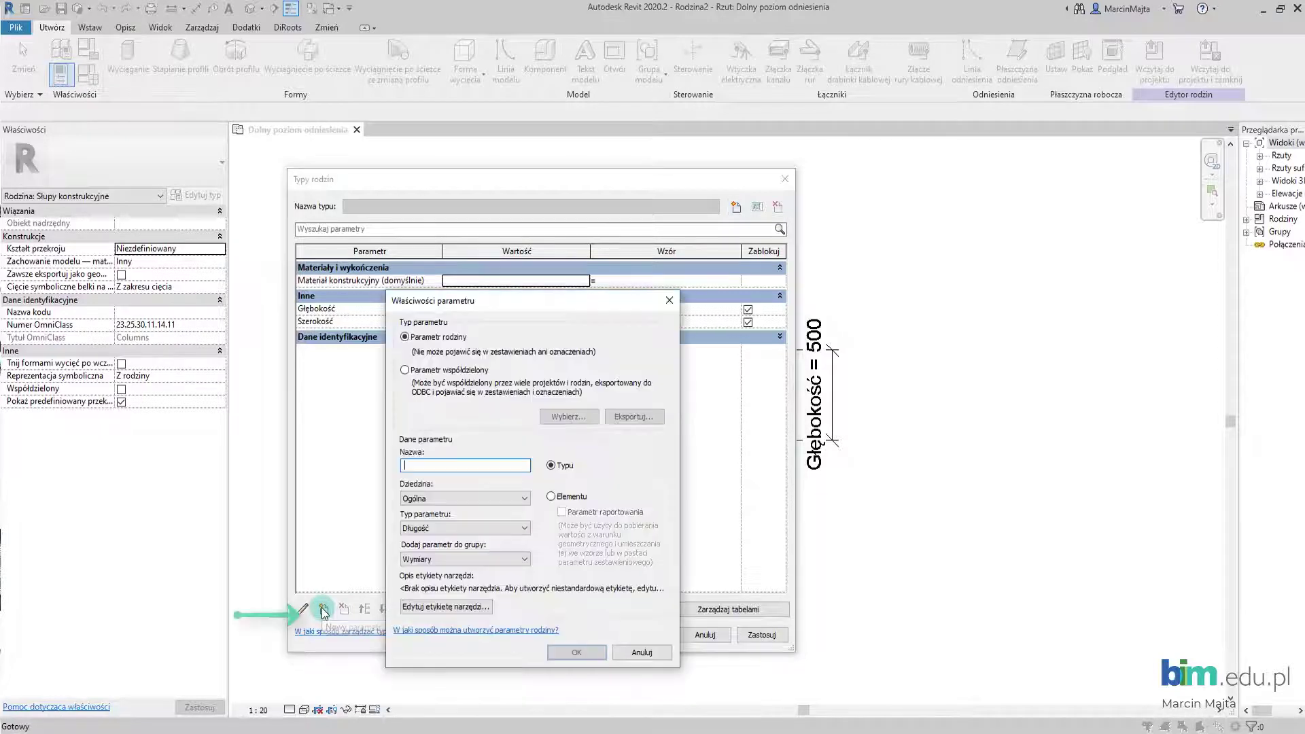
text(H2)
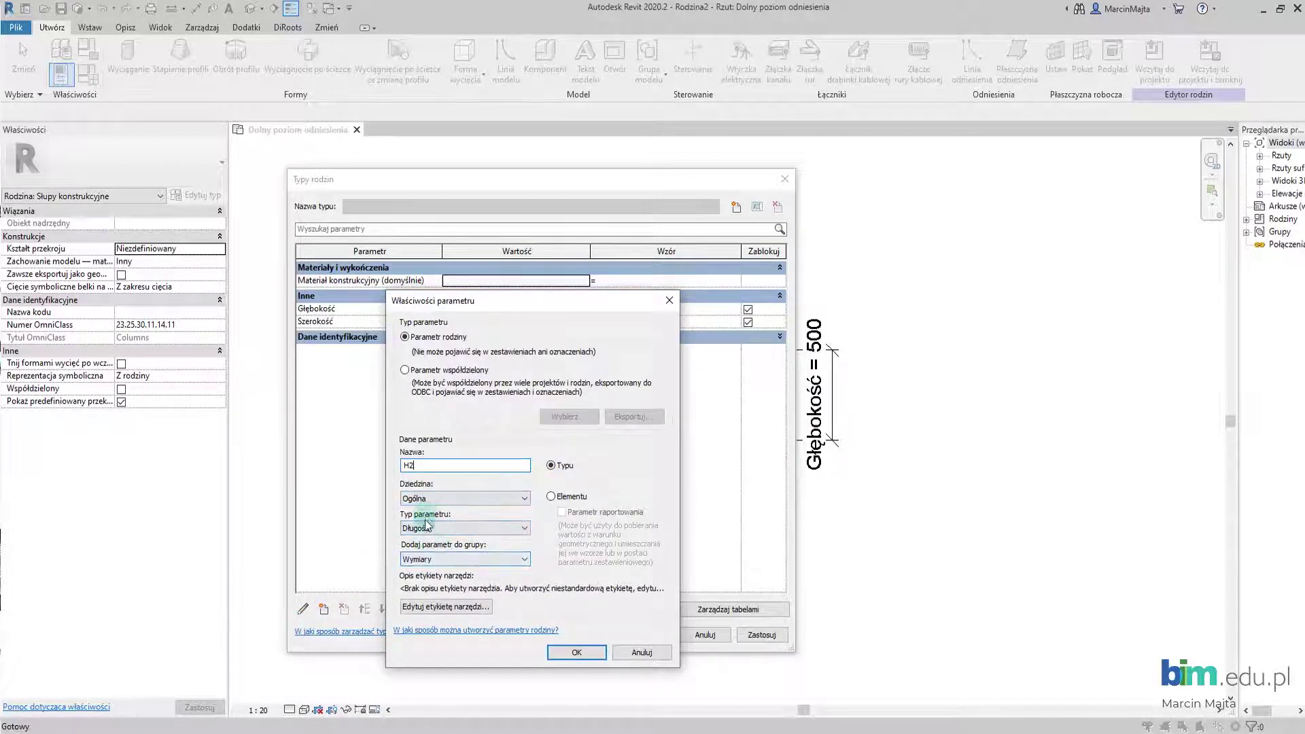
click(563, 653)
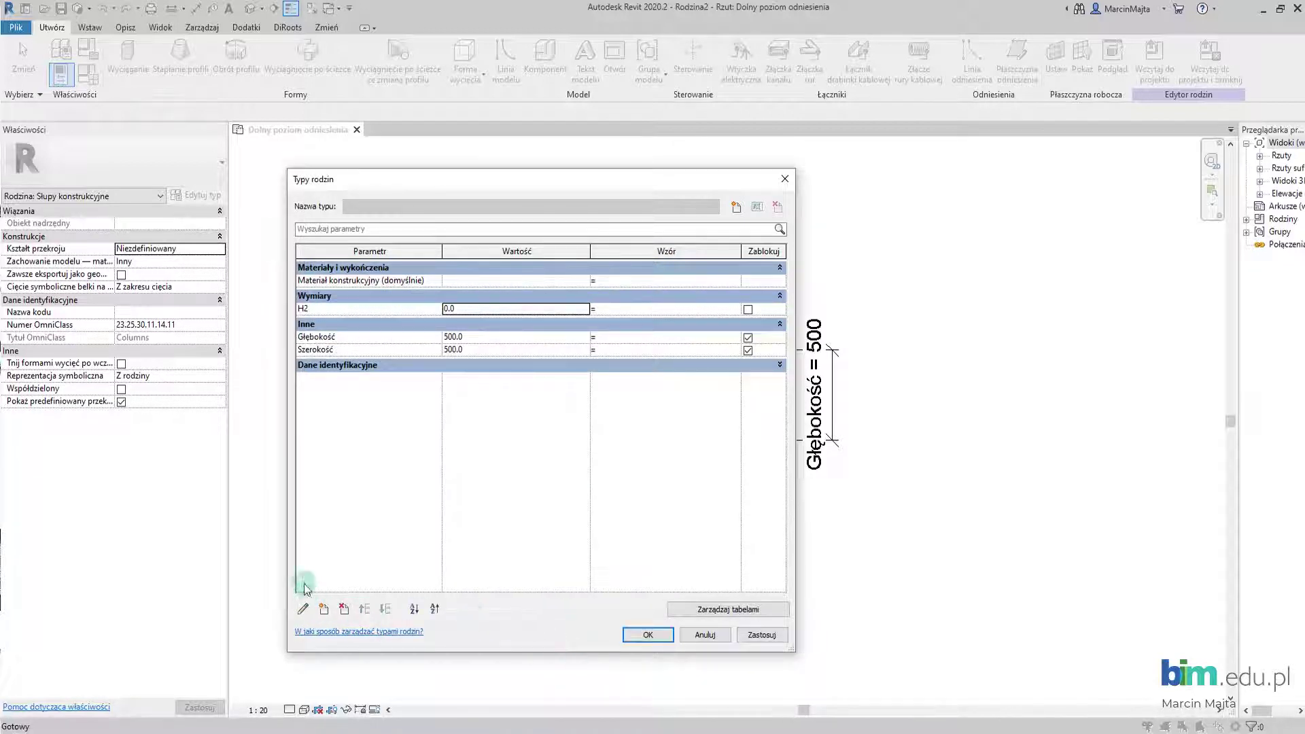
Rename the Głębokość parameter to H1 and place it in the Wymiary group.
click(321, 337)
drag(340, 336, 303, 337)
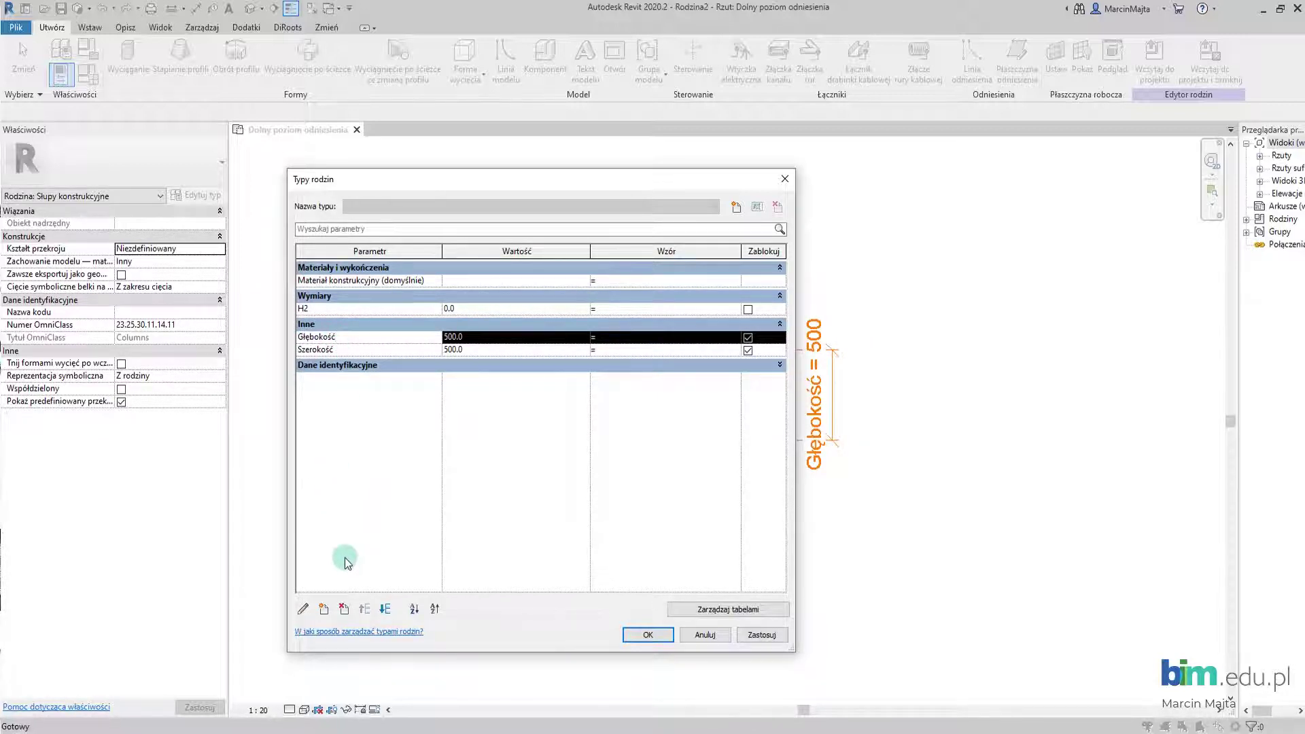
click(302, 609)
double_click(445, 464)
text(H1)
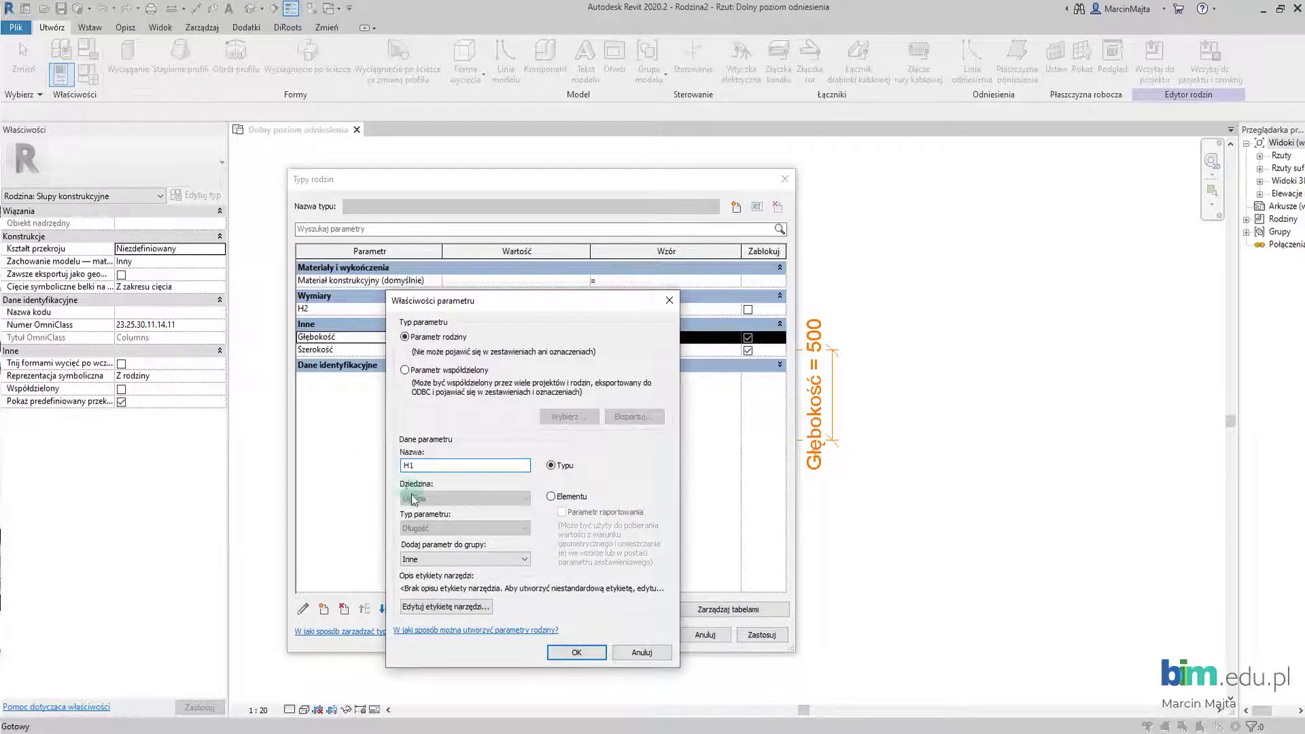
click(449, 558)
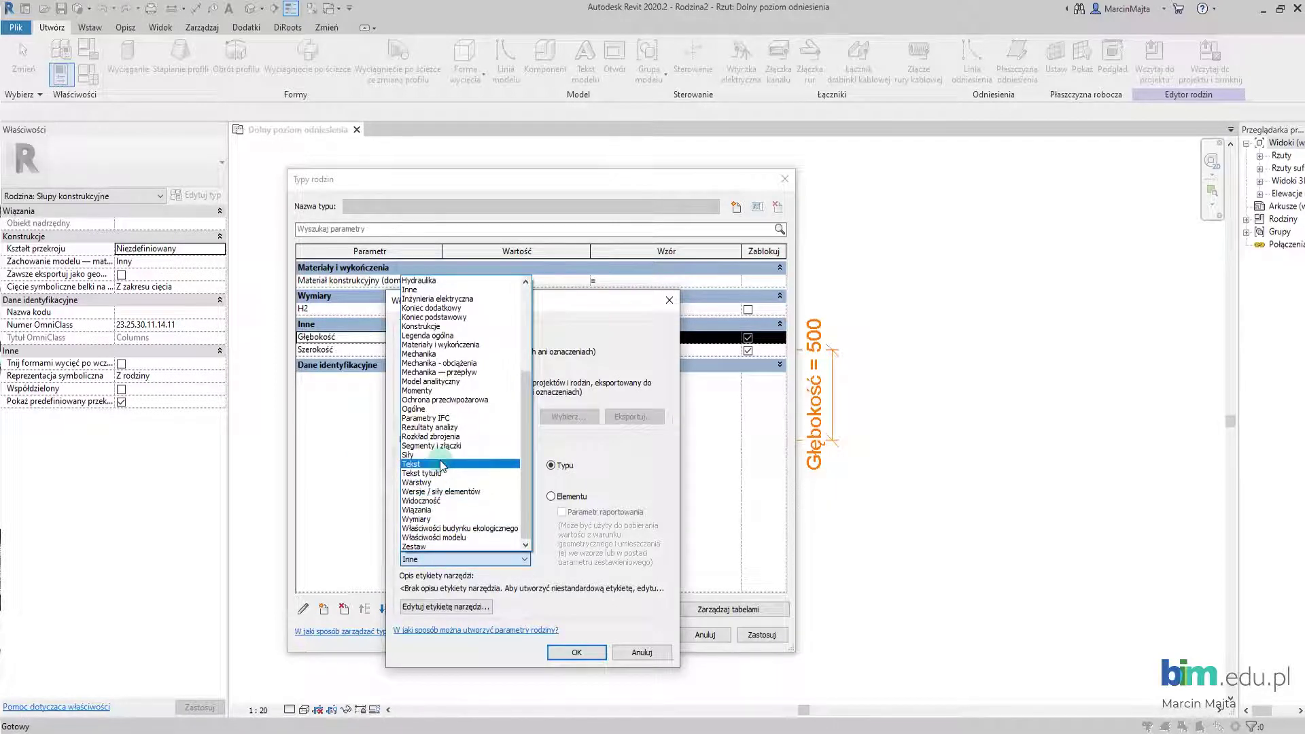
click(441, 491)
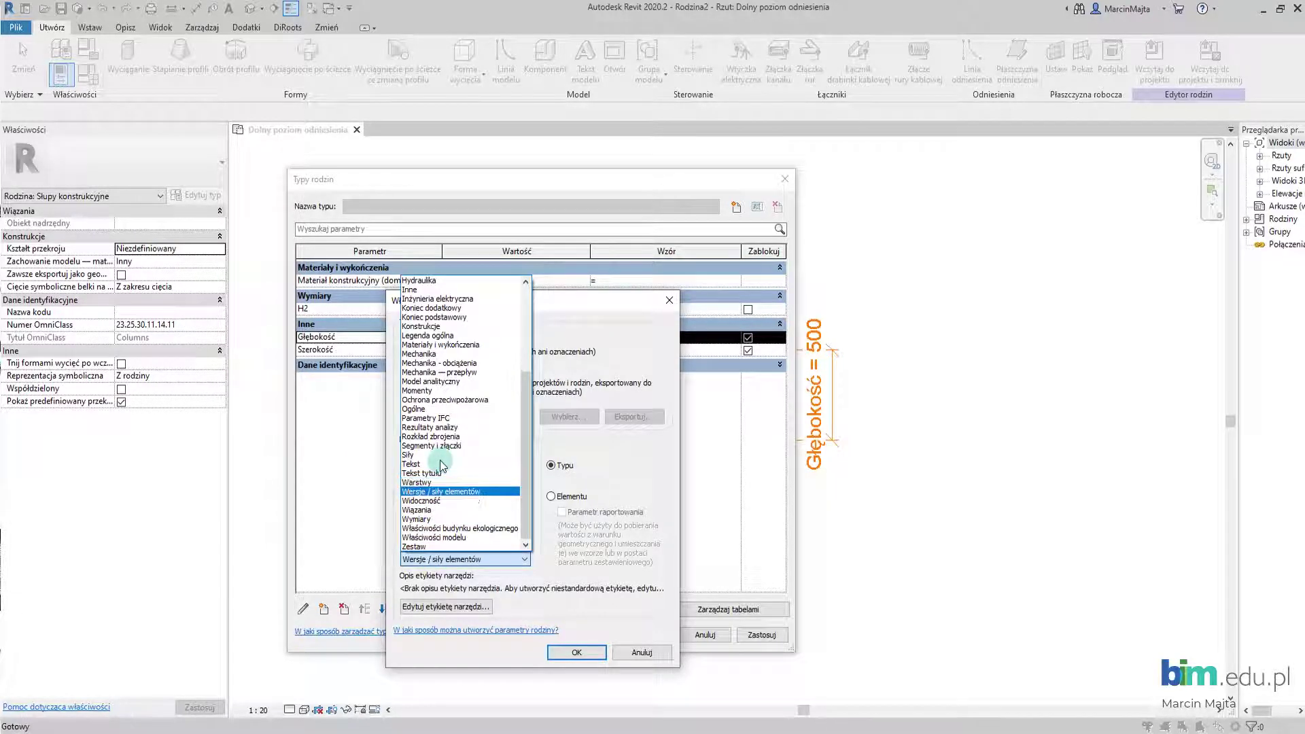
click(445, 518)
click(576, 652)
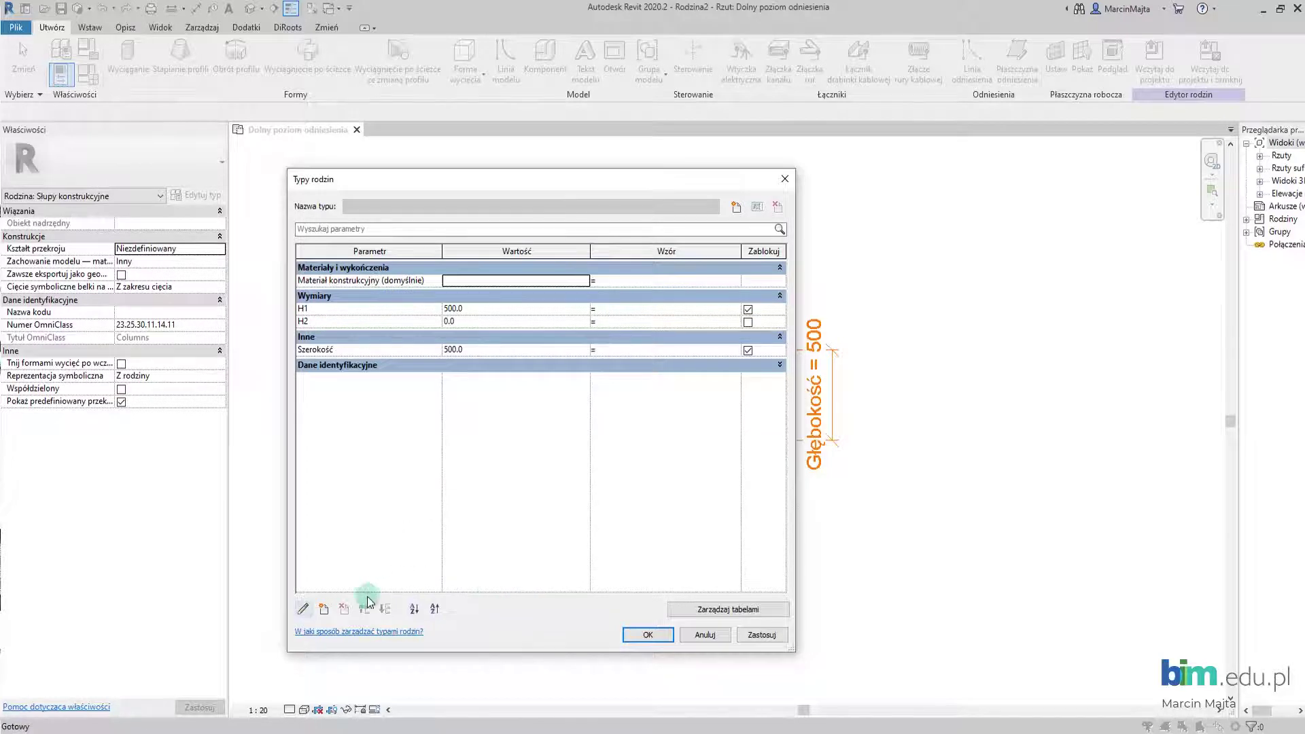
Move the Szerokość parameter into the Wymiary group.
click(304, 350)
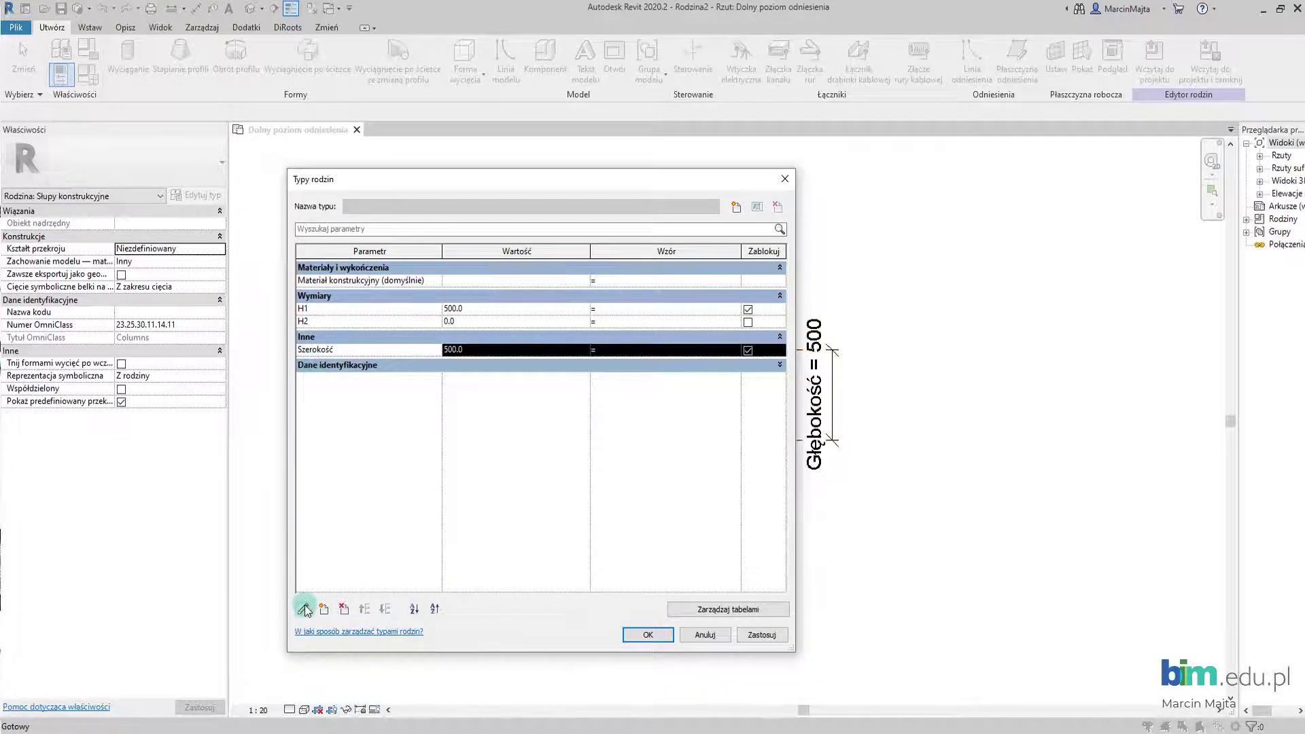
click(305, 610)
click(467, 559)
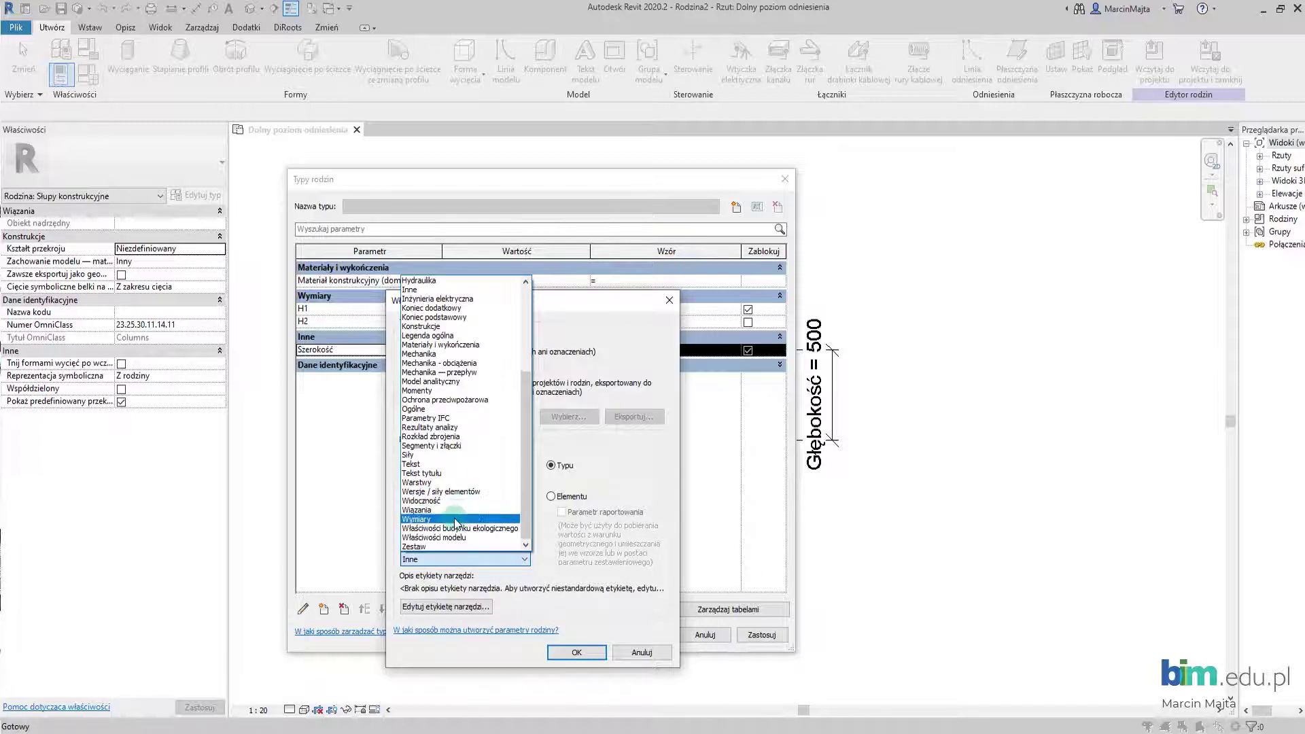
click(448, 518)
click(564, 653)
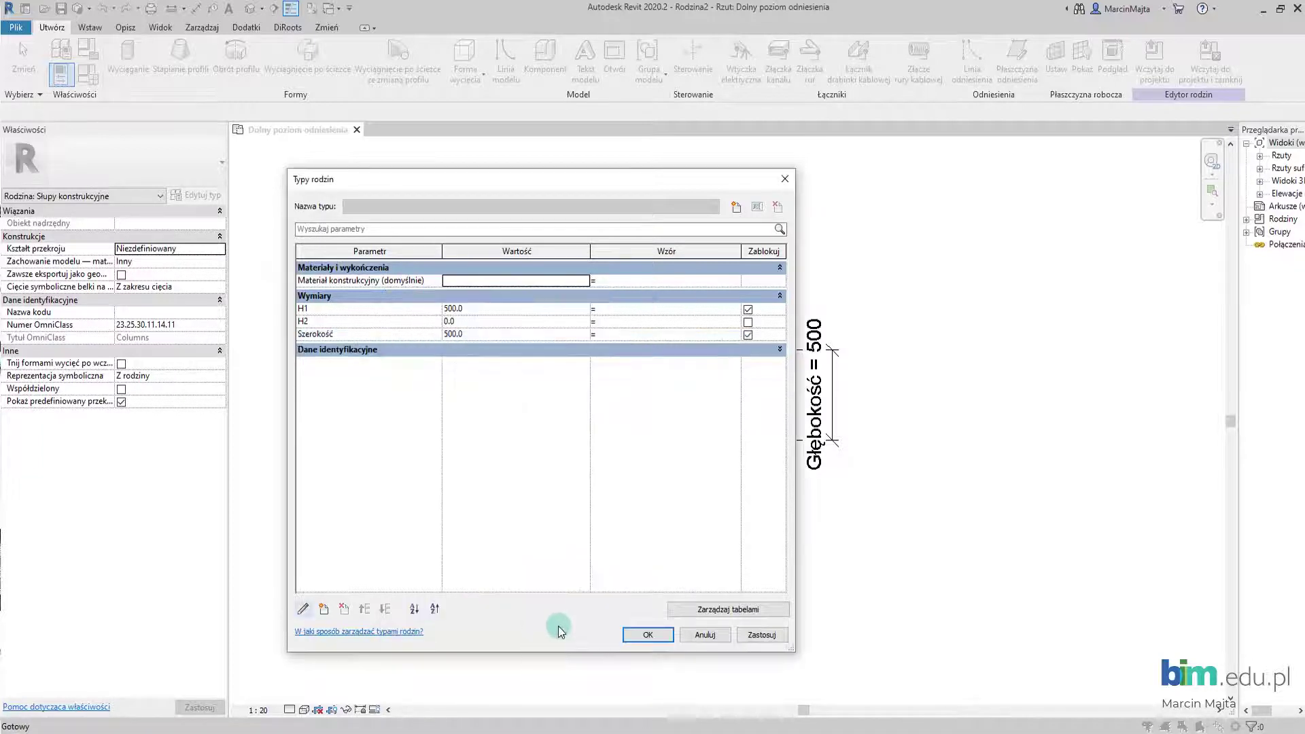
click(322, 609)
text(gr. ścianki)
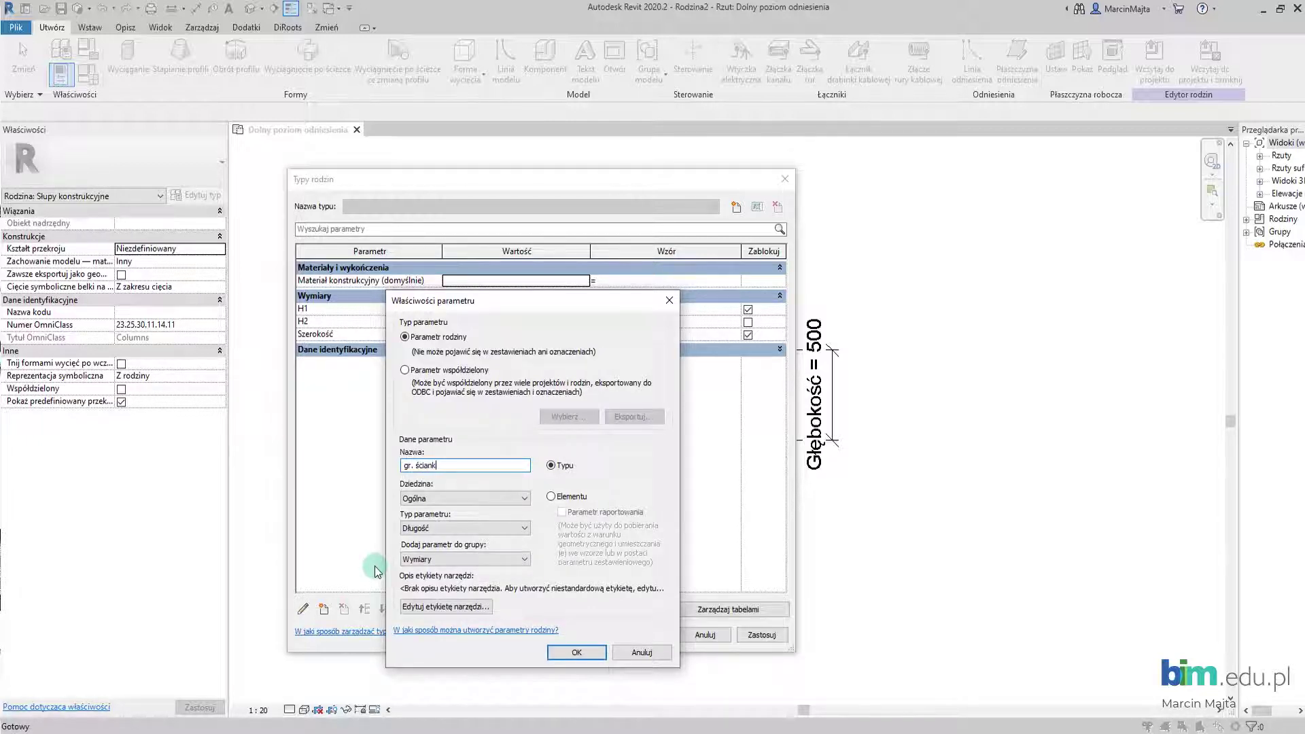
Add gr. ścianki, R1 and R2 length parameters under Wymiary and apply with OK.
click(557, 654)
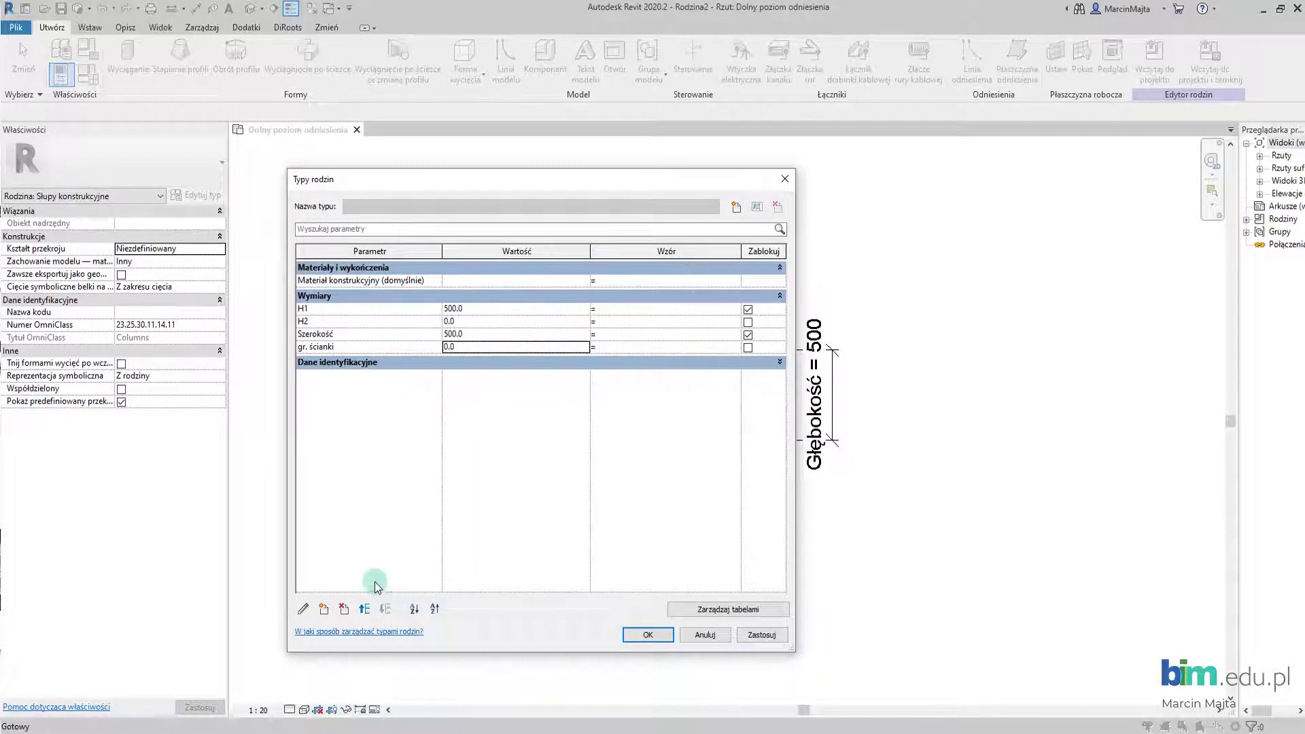
click(324, 610)
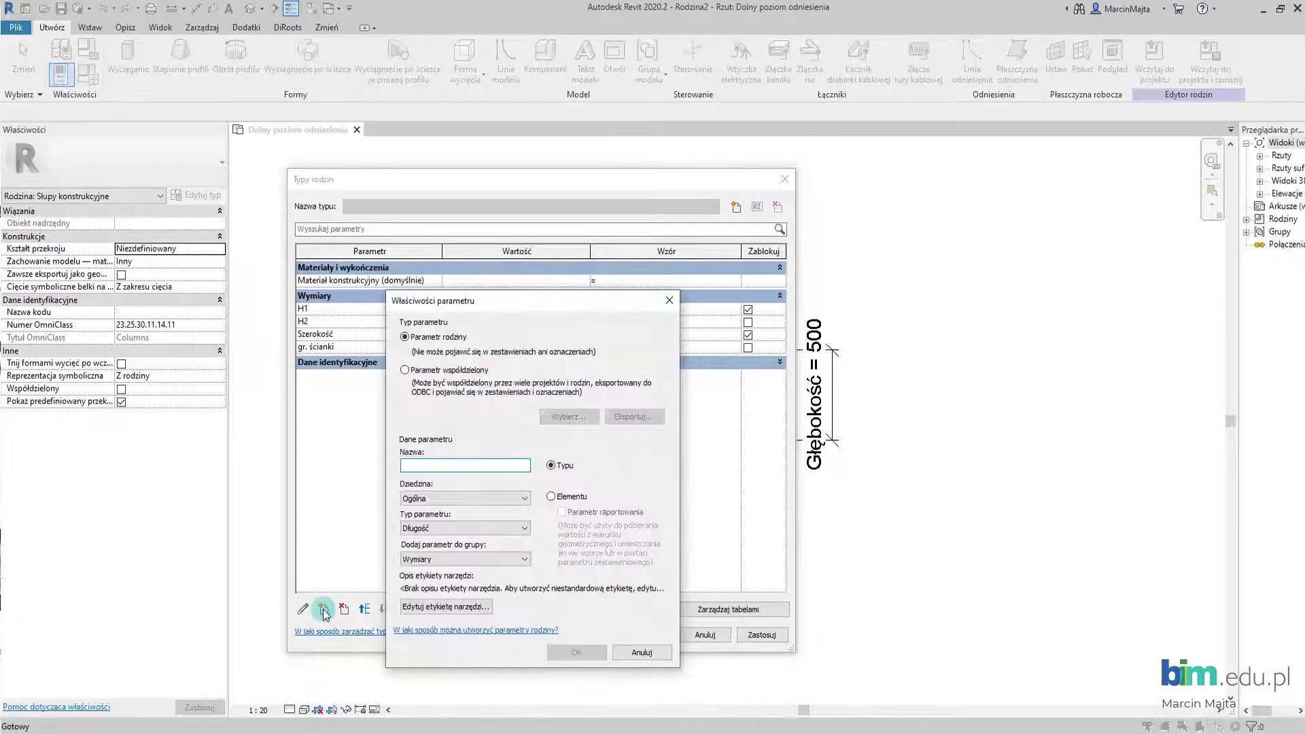
text(R1)
click(576, 652)
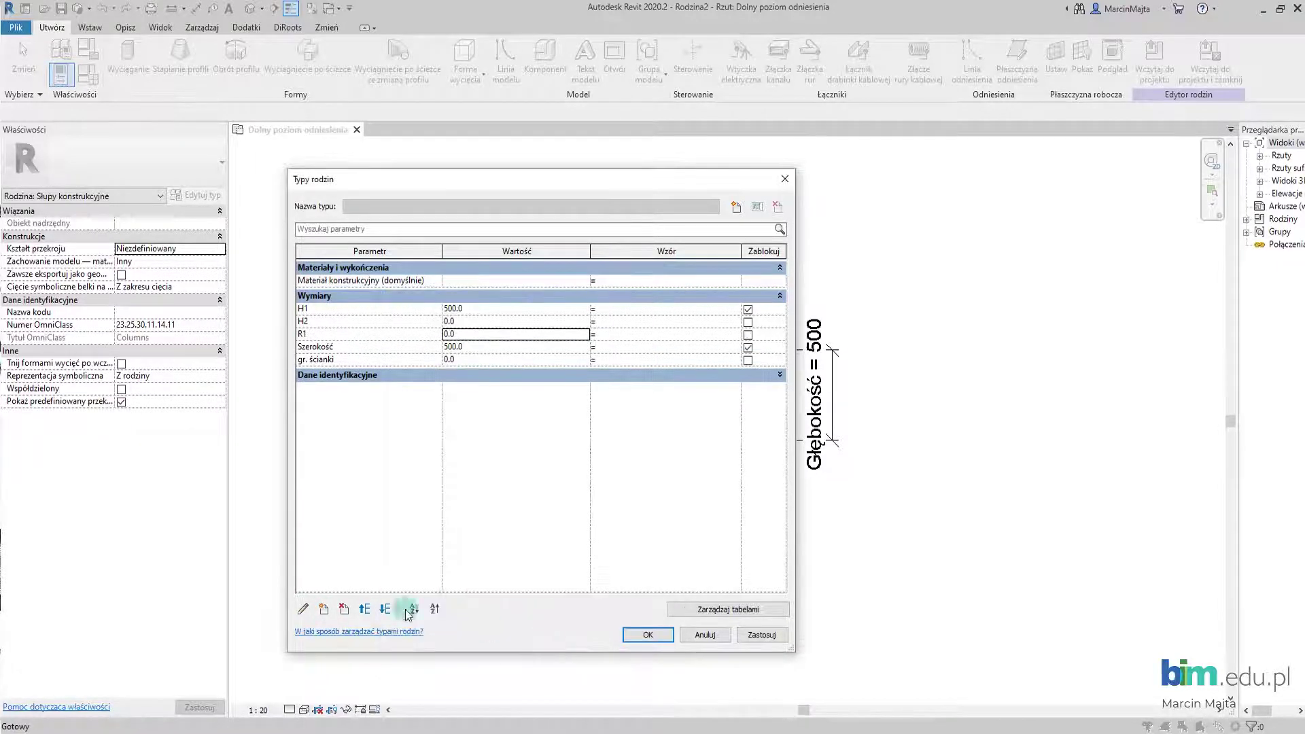
click(323, 609)
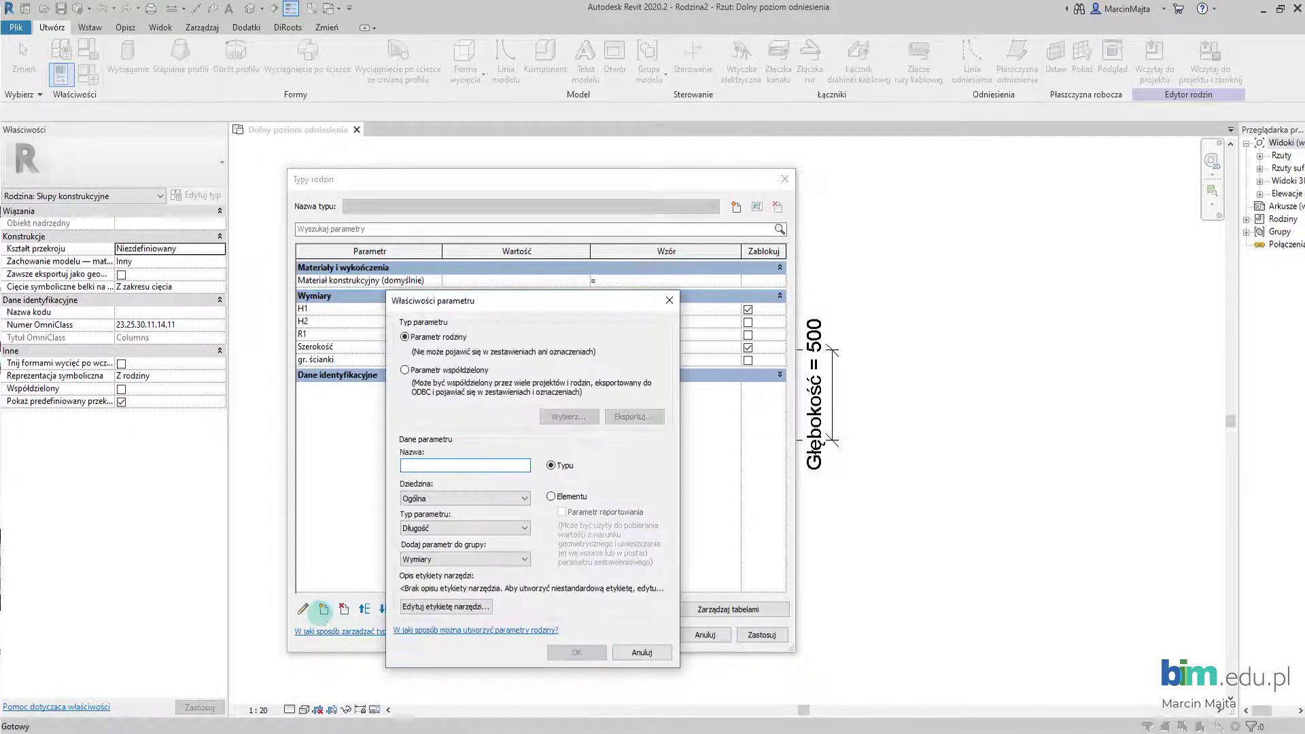
text(R2)
click(561, 651)
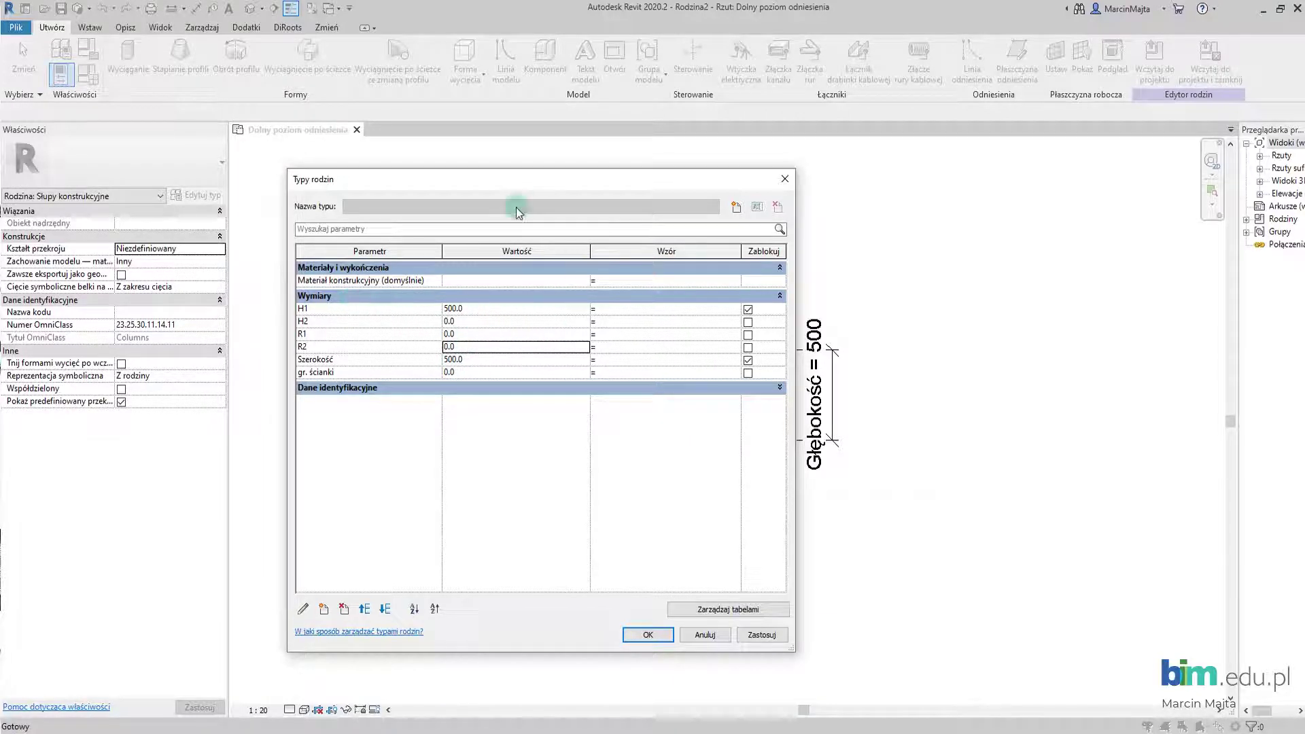
drag(503, 179, 354, 172)
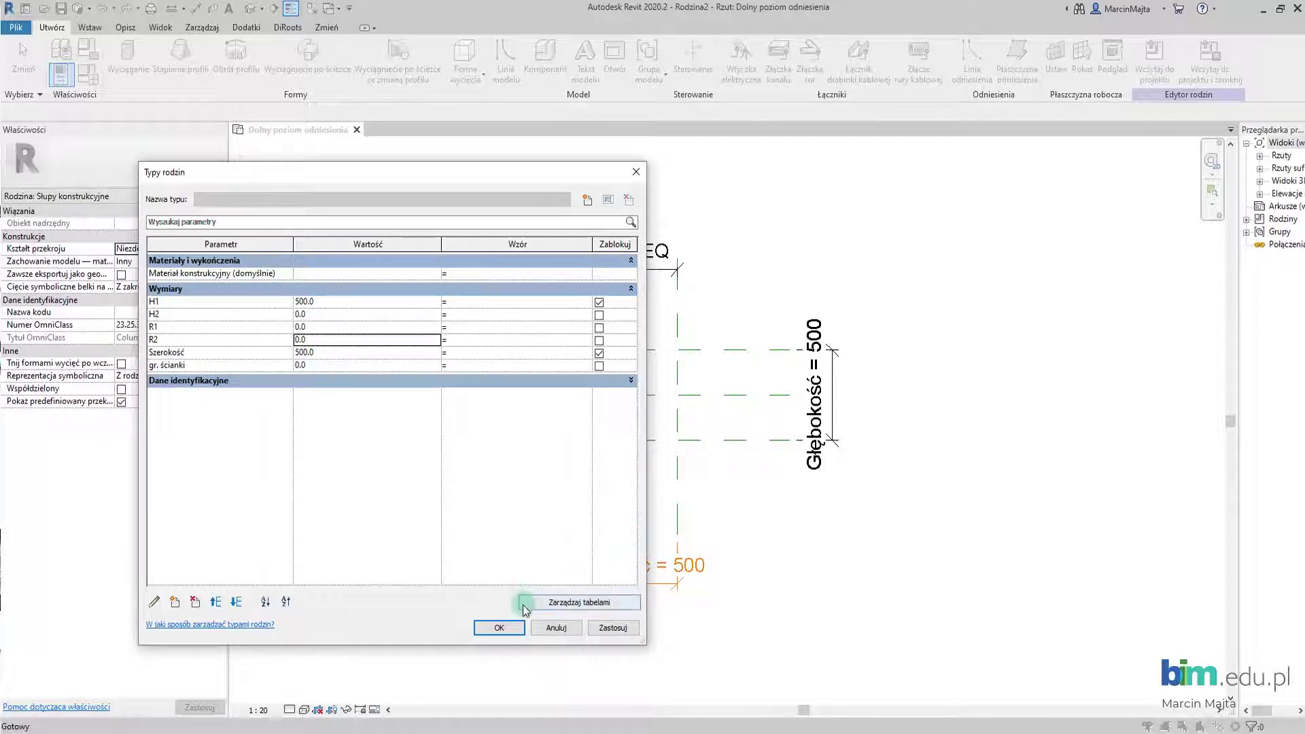
click(508, 631)
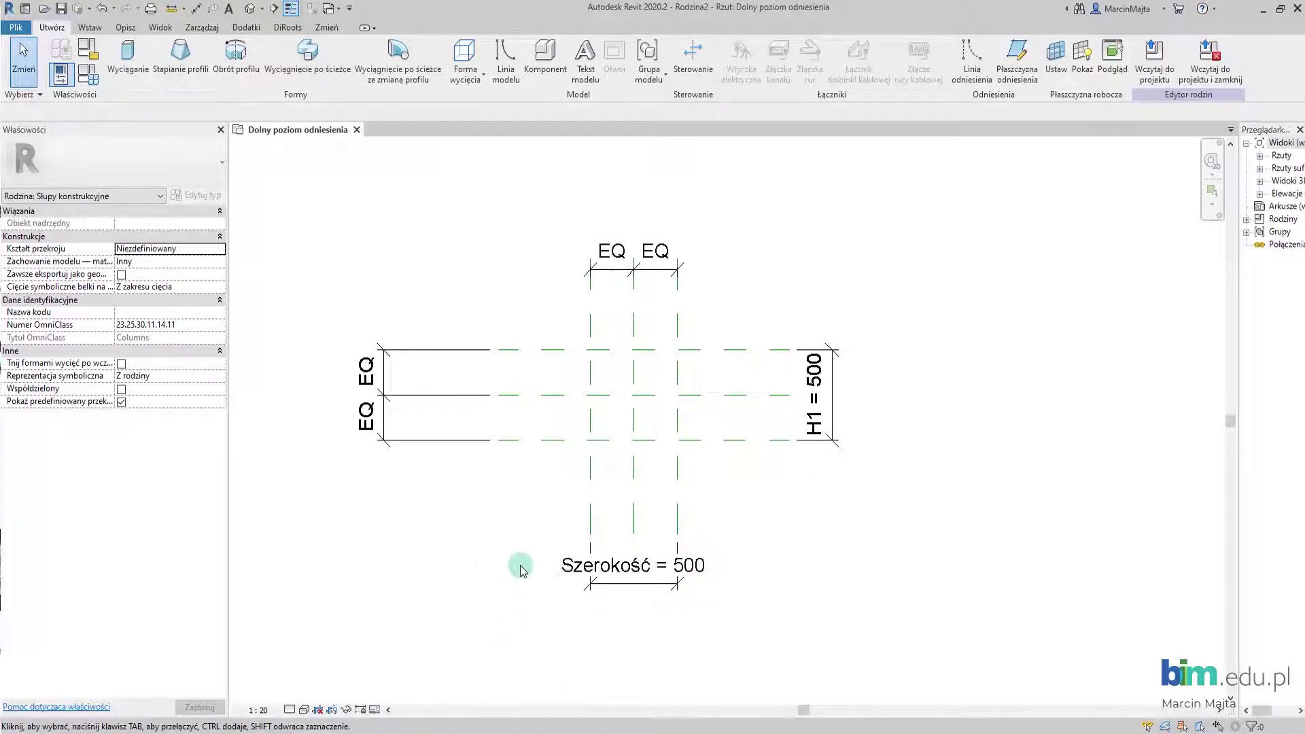
Start creating a new reference plane similar to the Lewa plane.
middle_drag(518, 564, 440, 582)
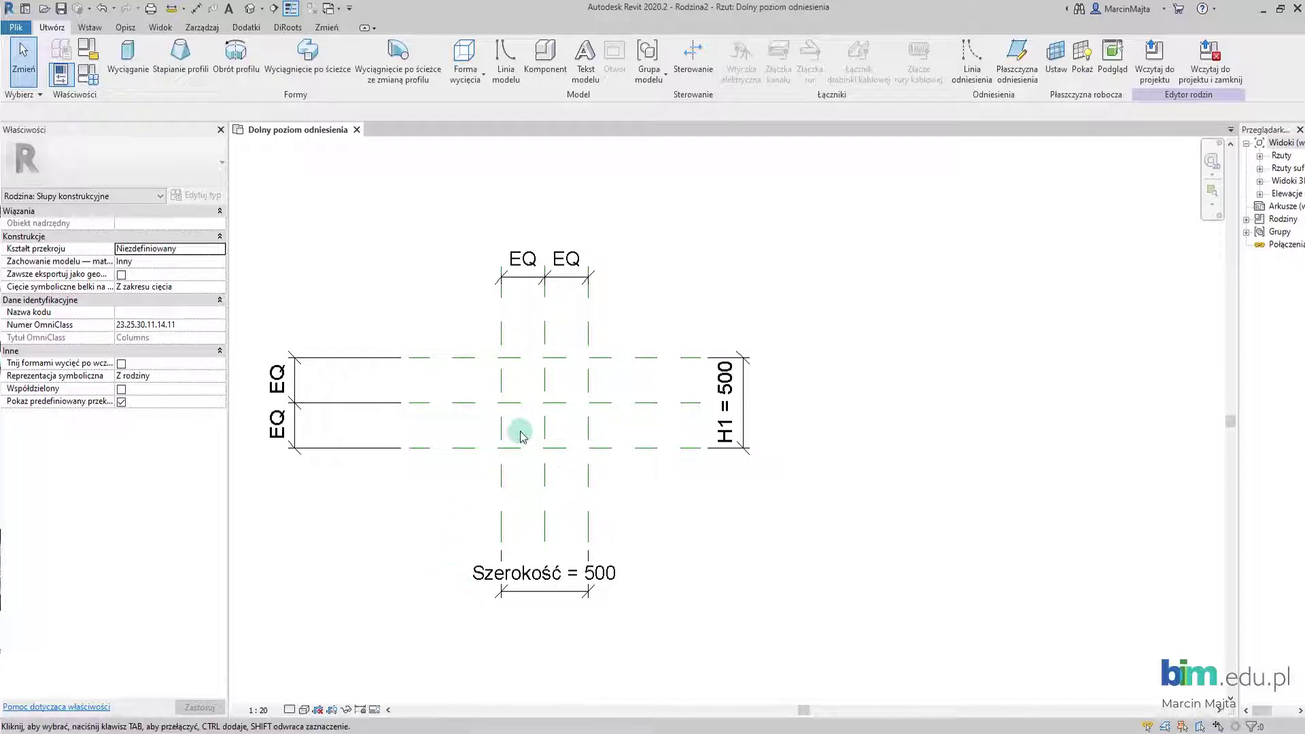
scroll(519, 435, up, 2)
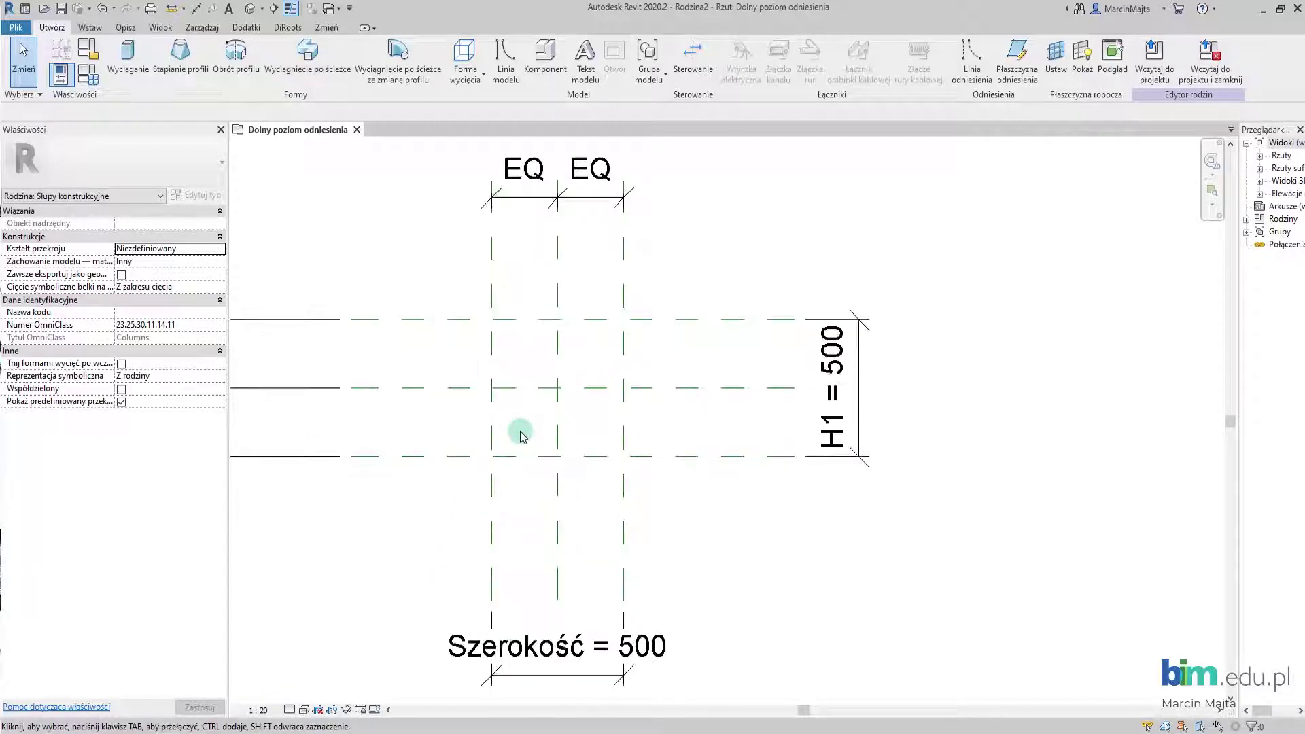
click(492, 372)
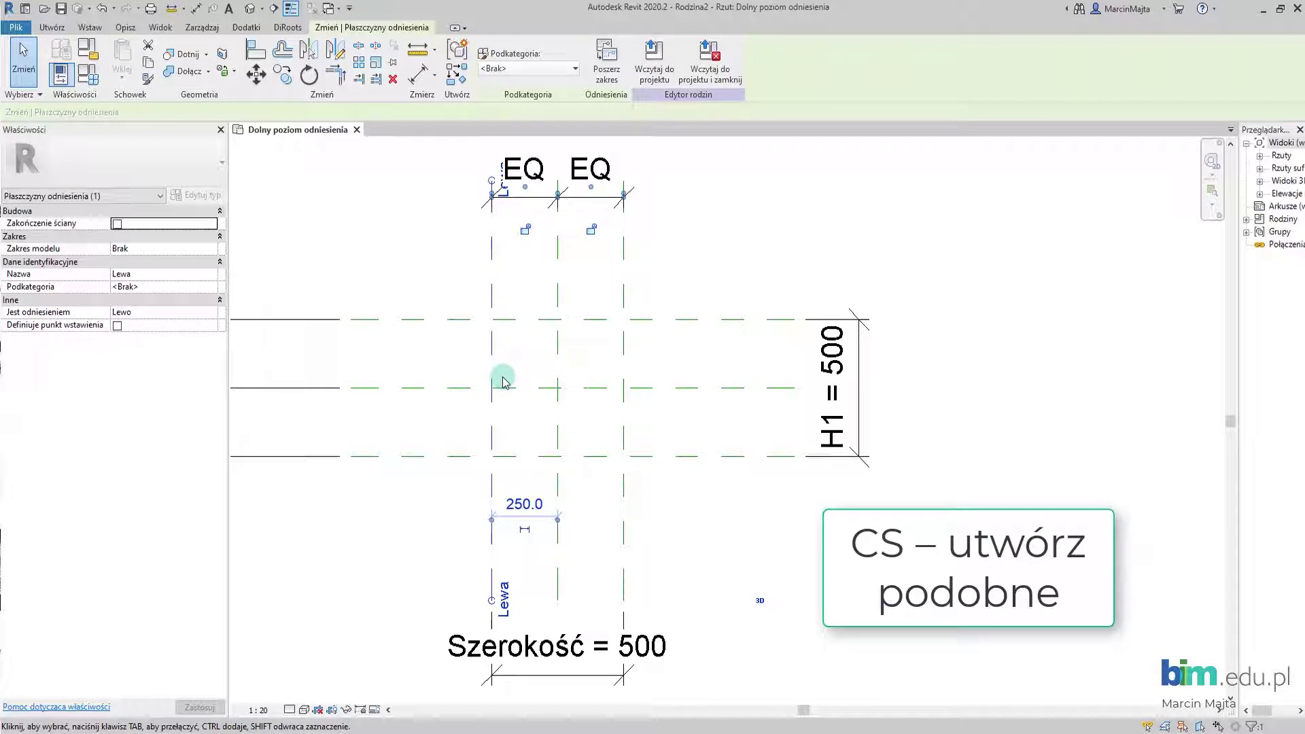
key(c)
key(s)
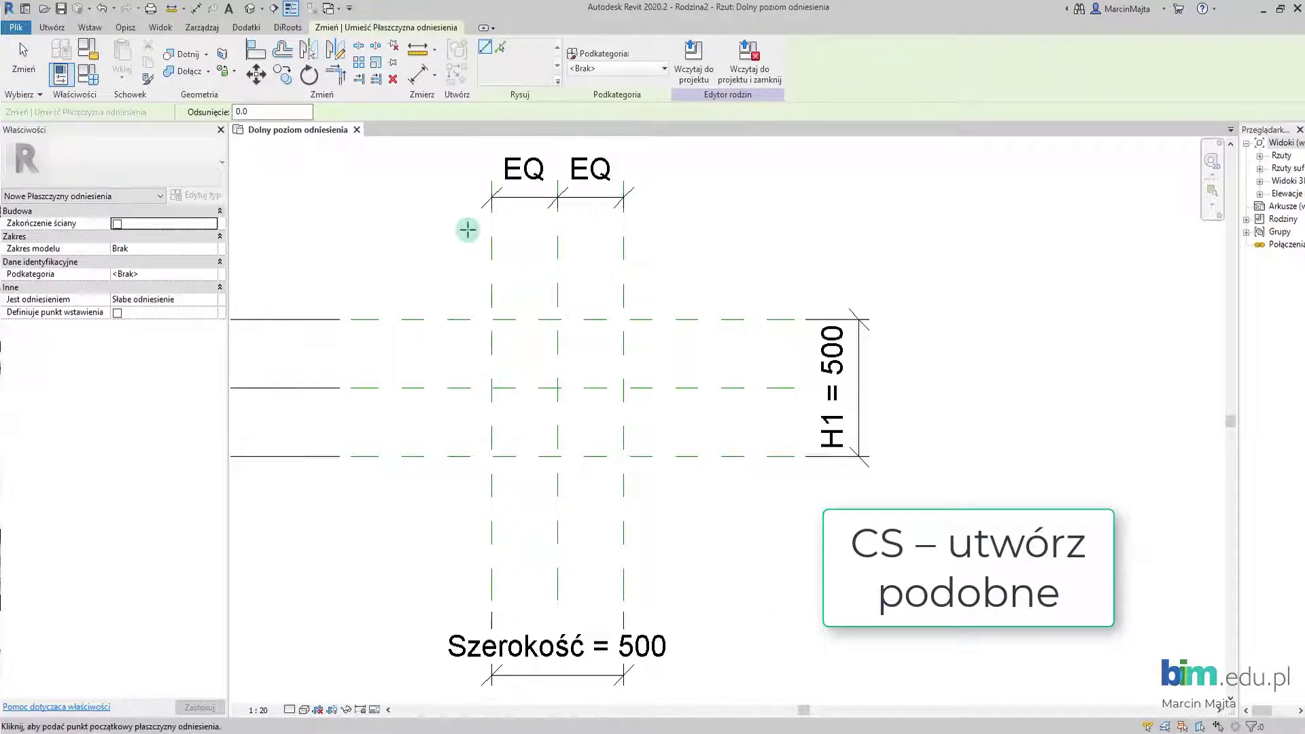
key(Escape)
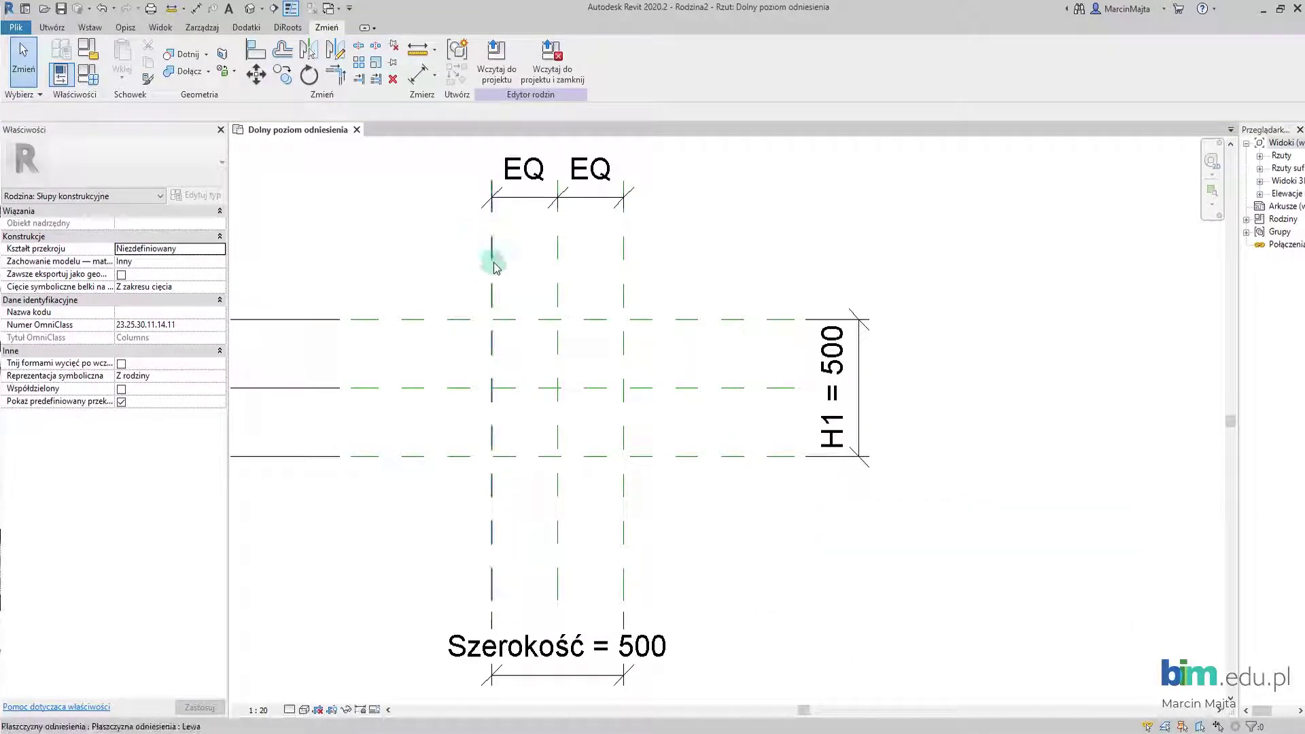
click(491, 257)
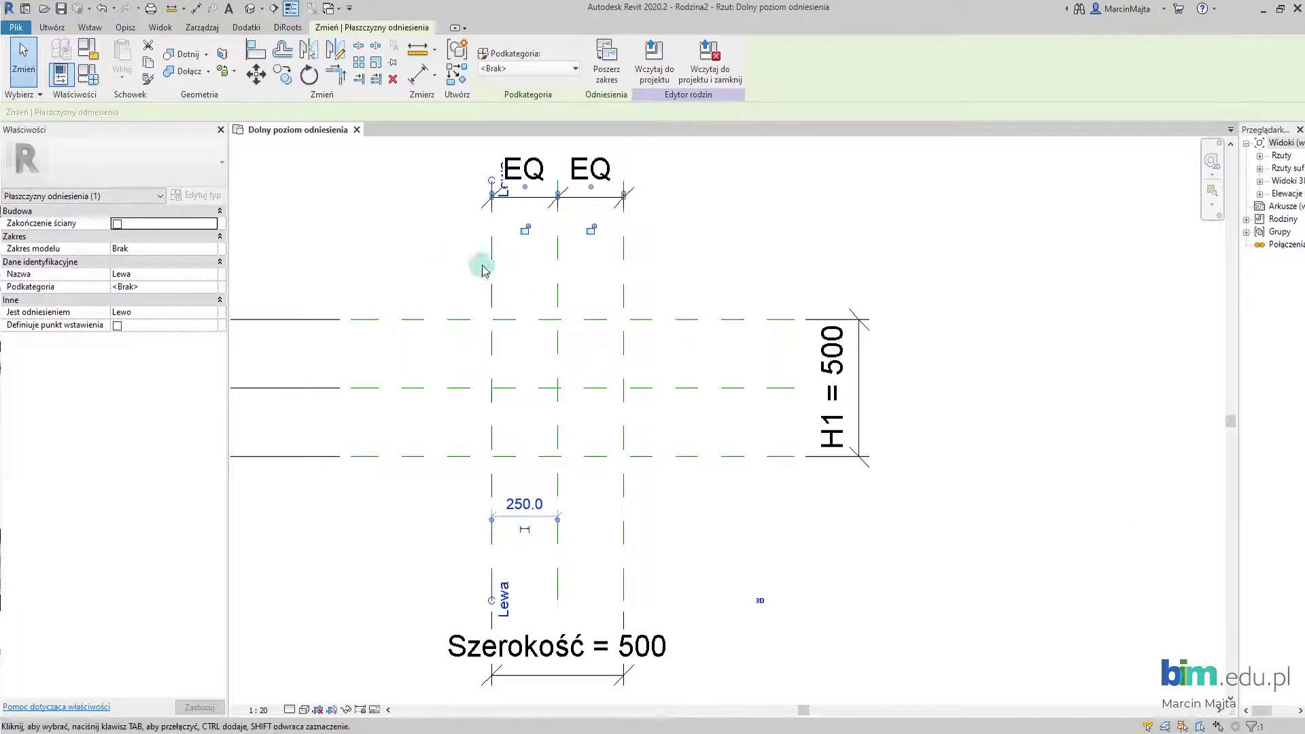
click(459, 76)
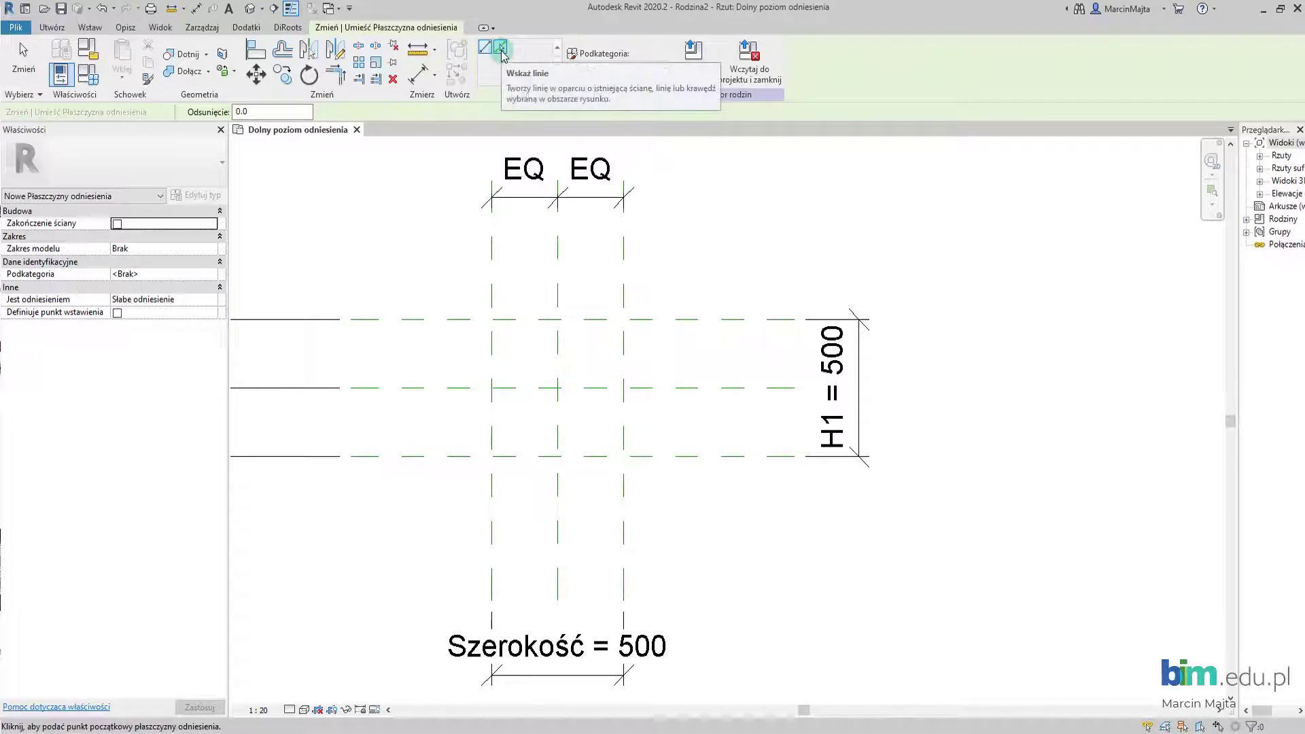
Add a reference plane offset 700 below the top plane using Pick Lines.
click(502, 53)
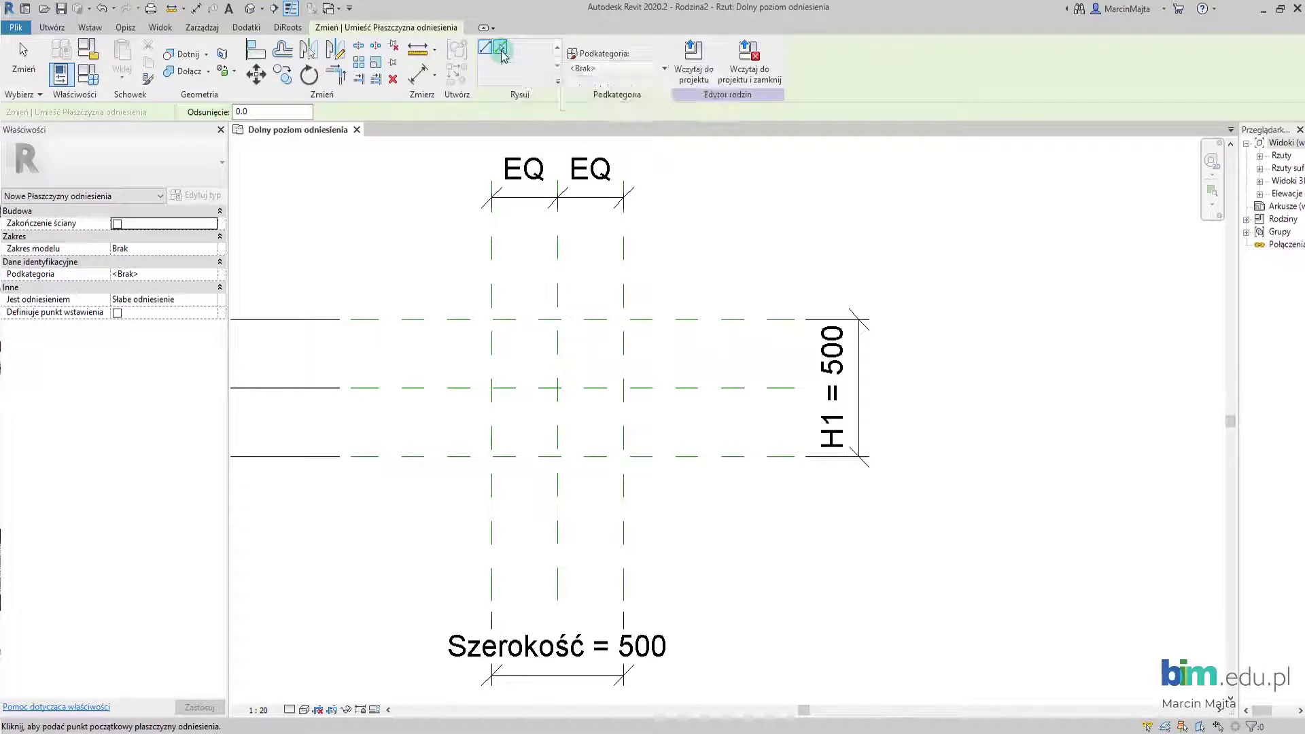
click(261, 112)
text(700)
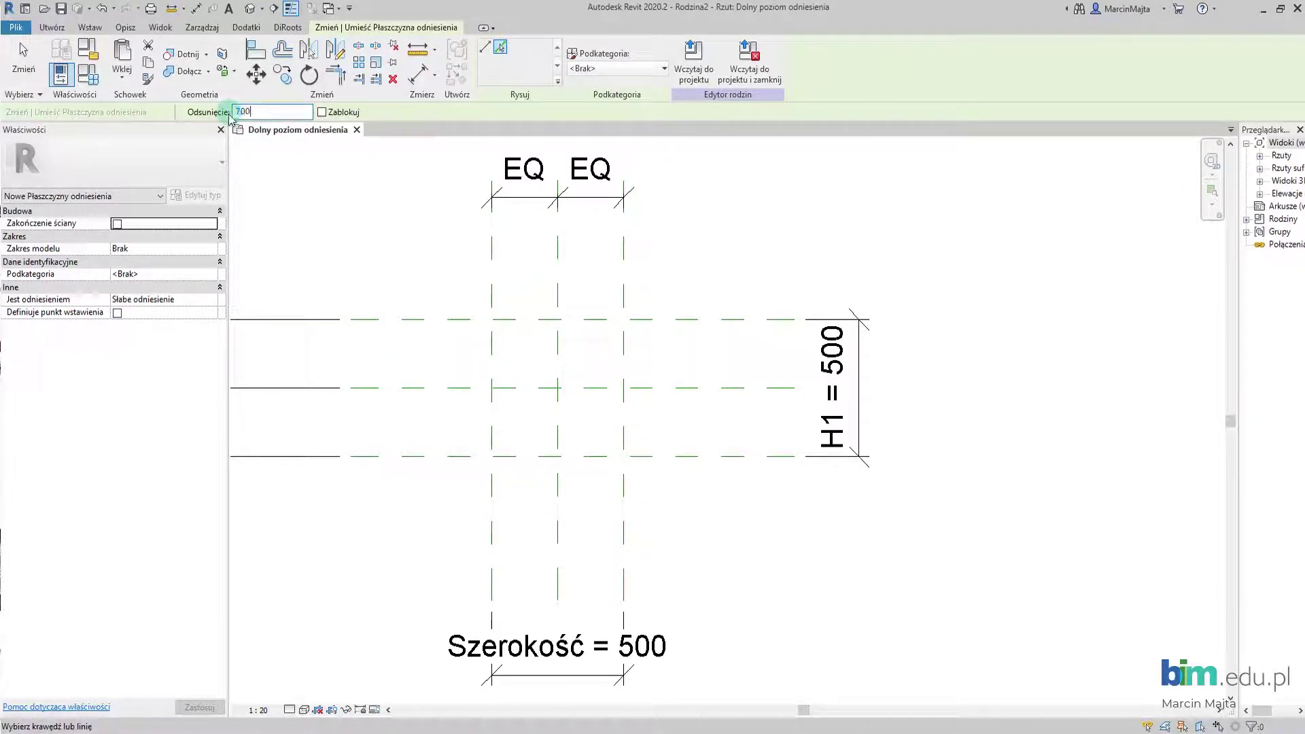
scroll(476, 343, down, 2)
click(468, 337)
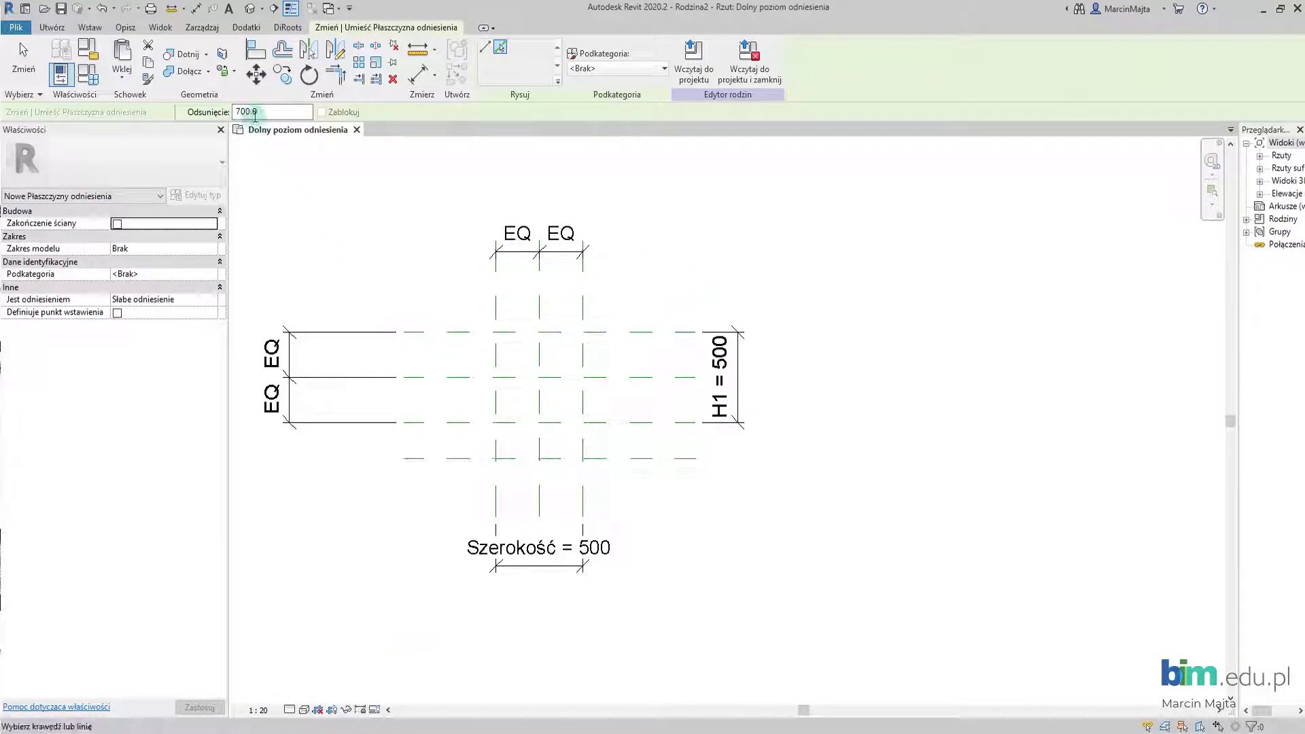
Add reference planes offset 10 from the back, front and lowest horizontal planes.
drag(255, 115, 227, 114)
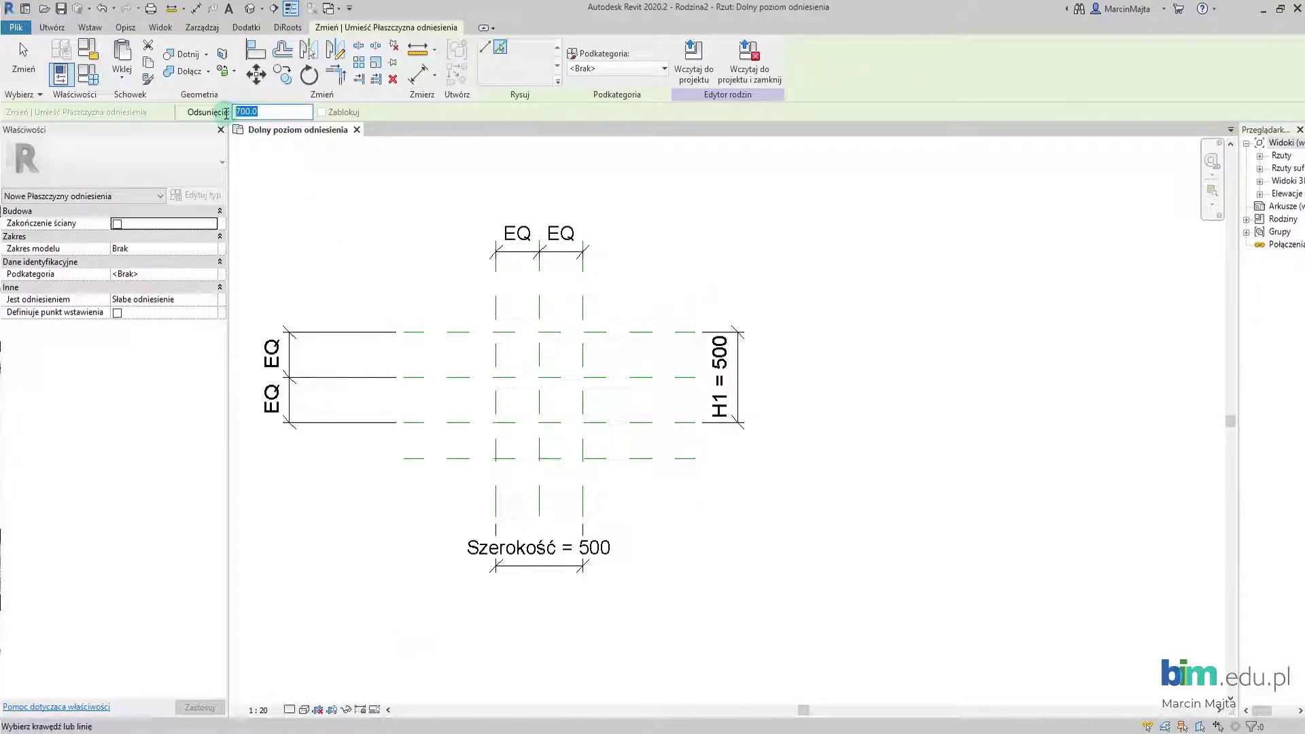
text(30)
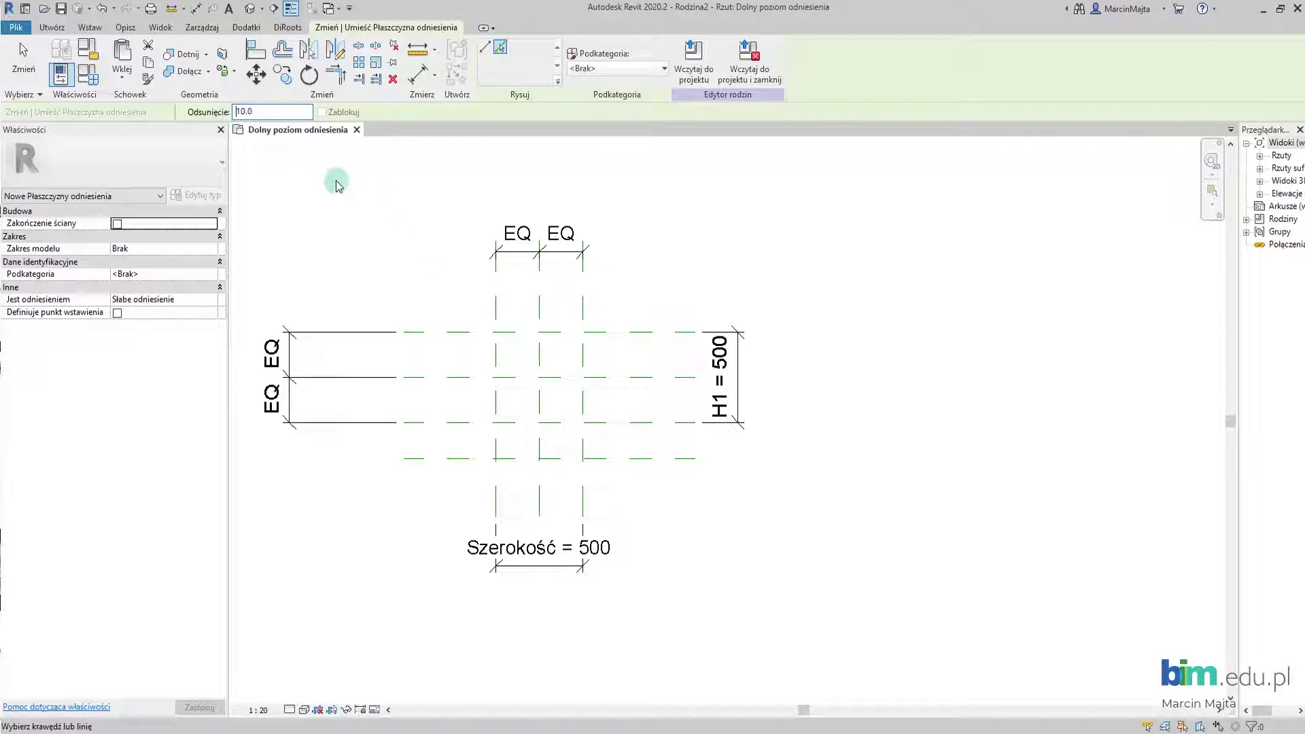
scroll(496, 340, up, 1)
scroll(498, 344, up, 2)
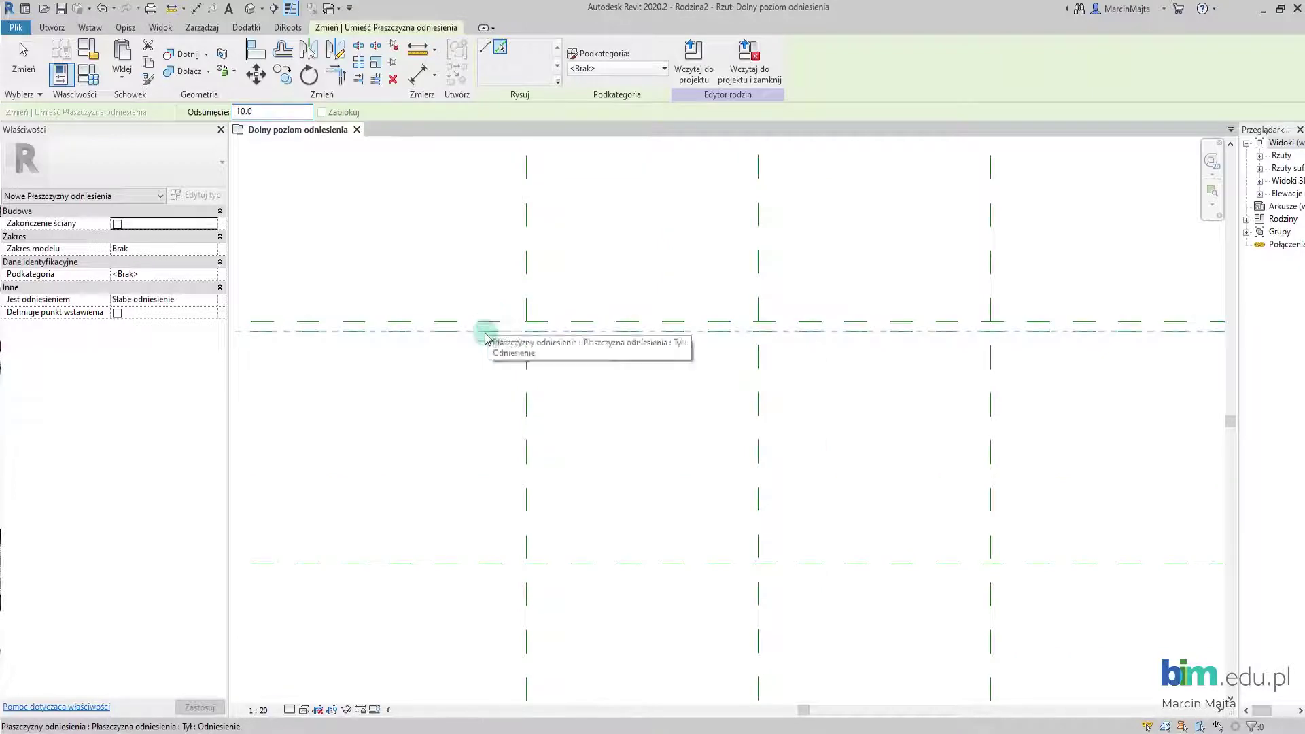
click(490, 330)
scroll(487, 435, down, 2)
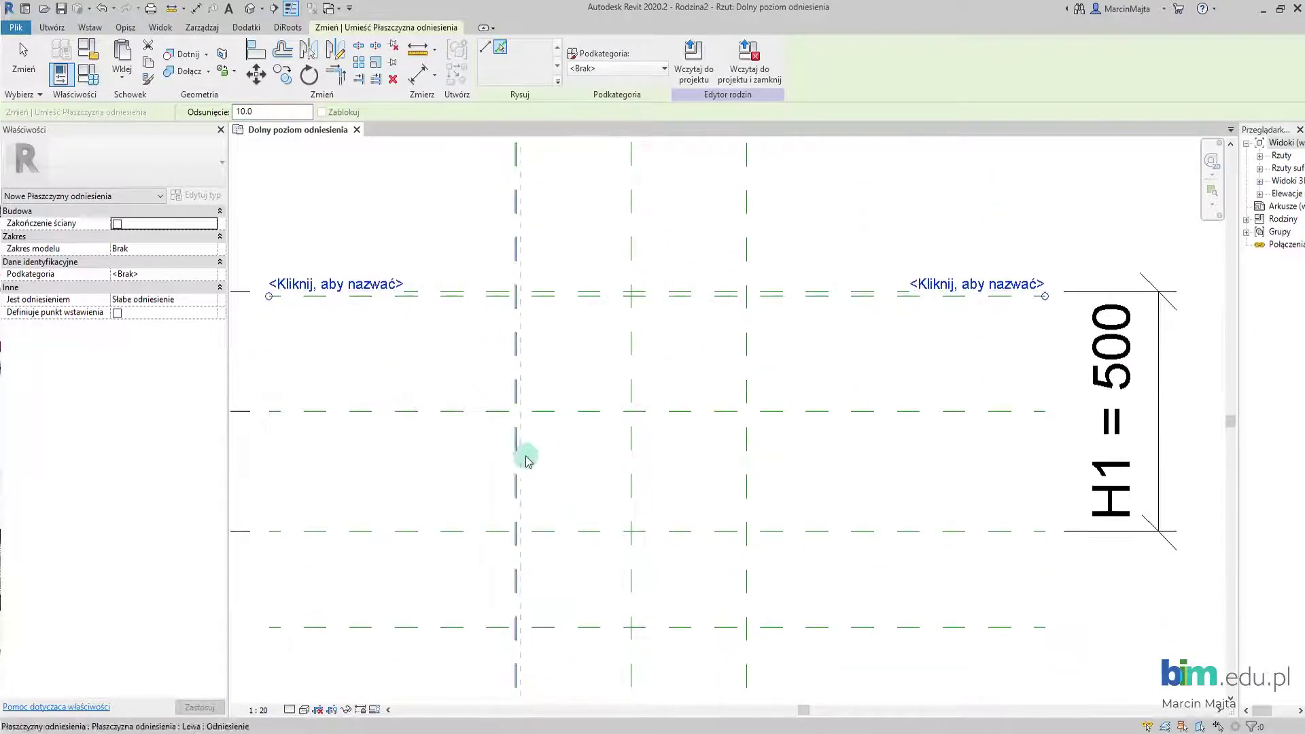
scroll(499, 537, up, 2)
click(503, 529)
scroll(500, 536, down, 2)
scroll(493, 539, down, 1)
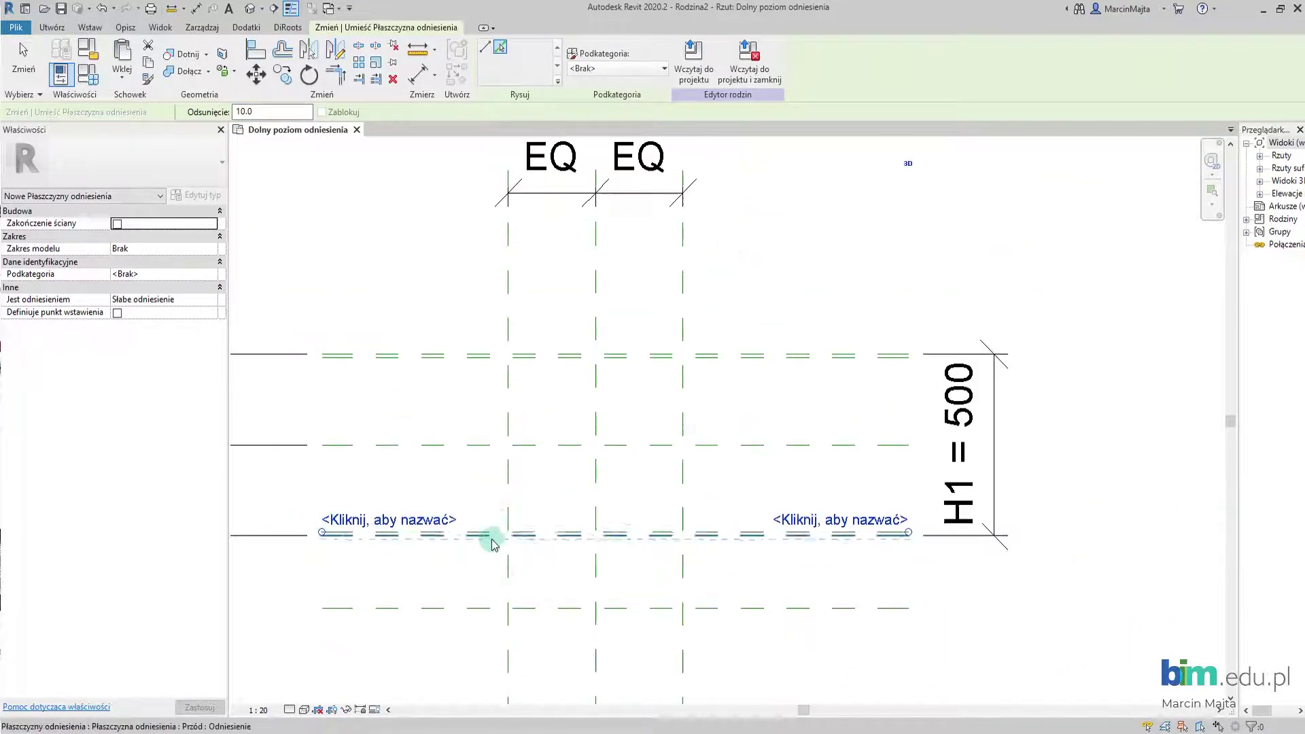
scroll(489, 530, up, 2)
click(487, 499)
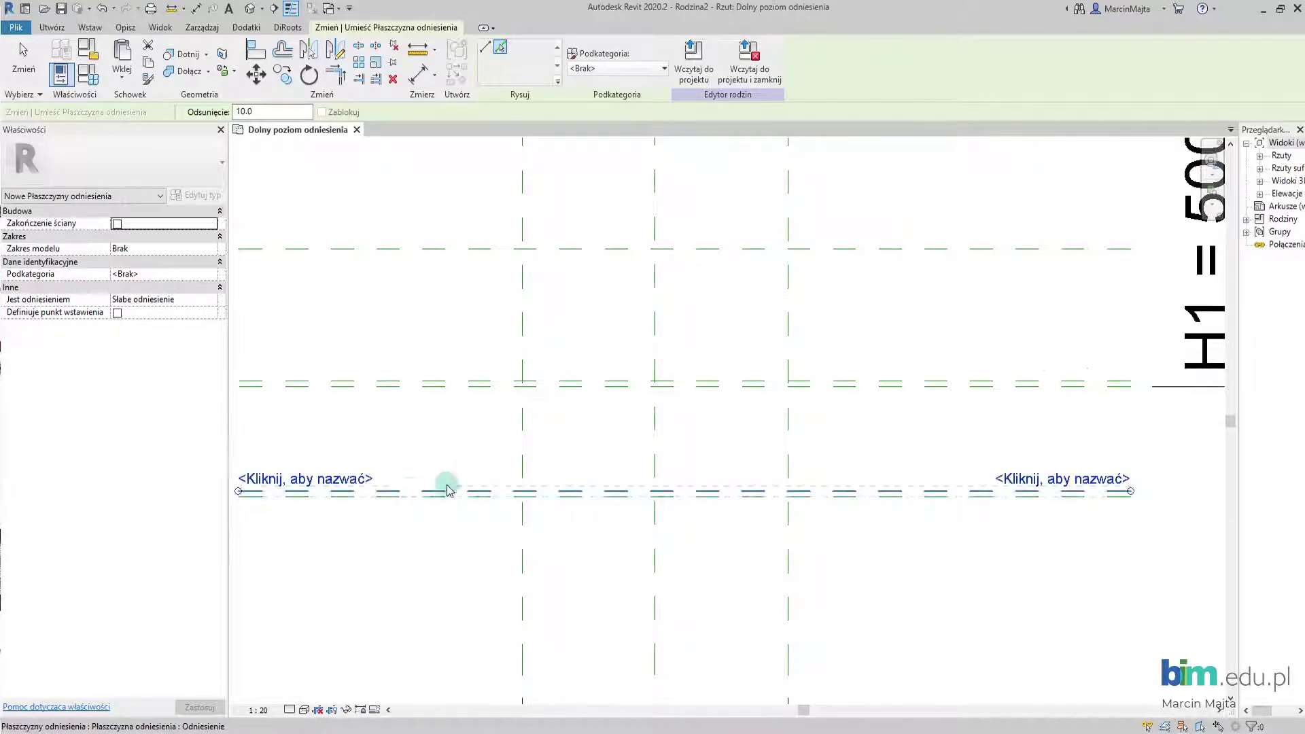
Add a reference plane 10 beside the centre plane.
scroll(445, 487, down, 2)
scroll(606, 373, down, 1)
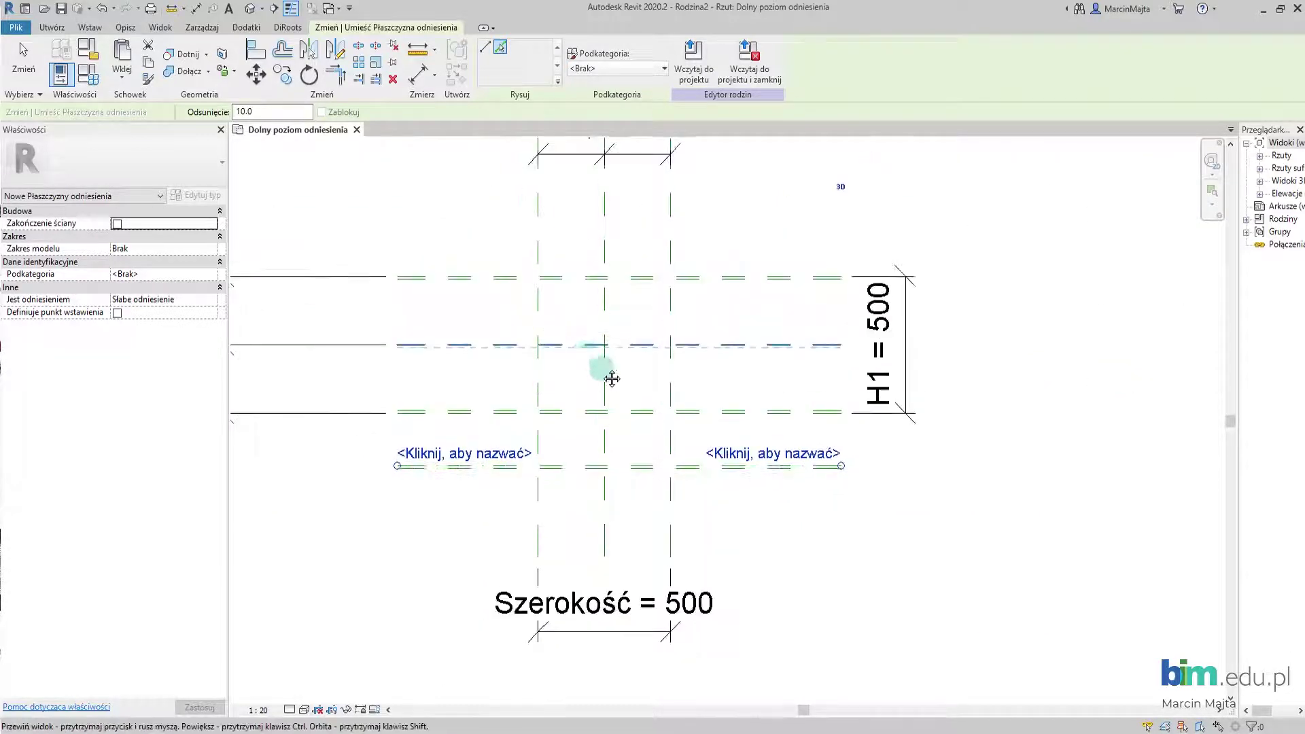
scroll(630, 381, up, 1)
scroll(645, 380, up, 2)
scroll(649, 378, up, 1)
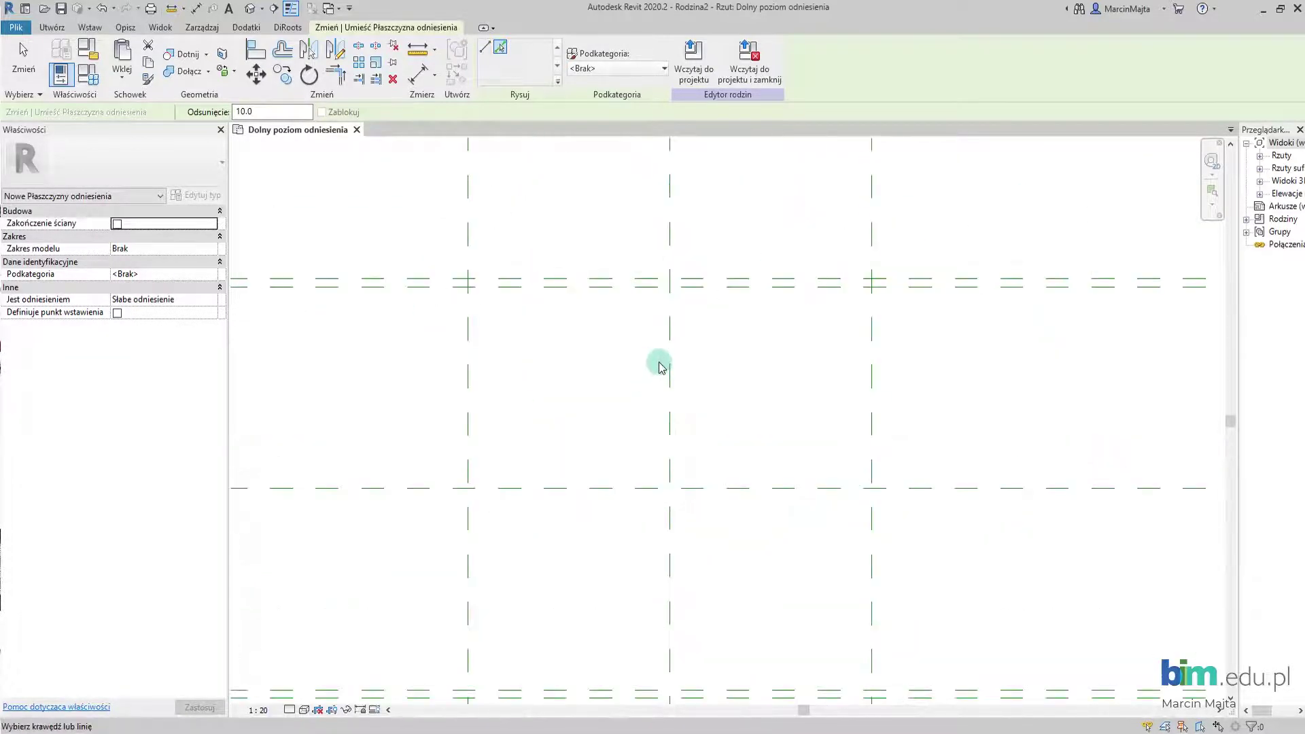
scroll(659, 374, up, 1)
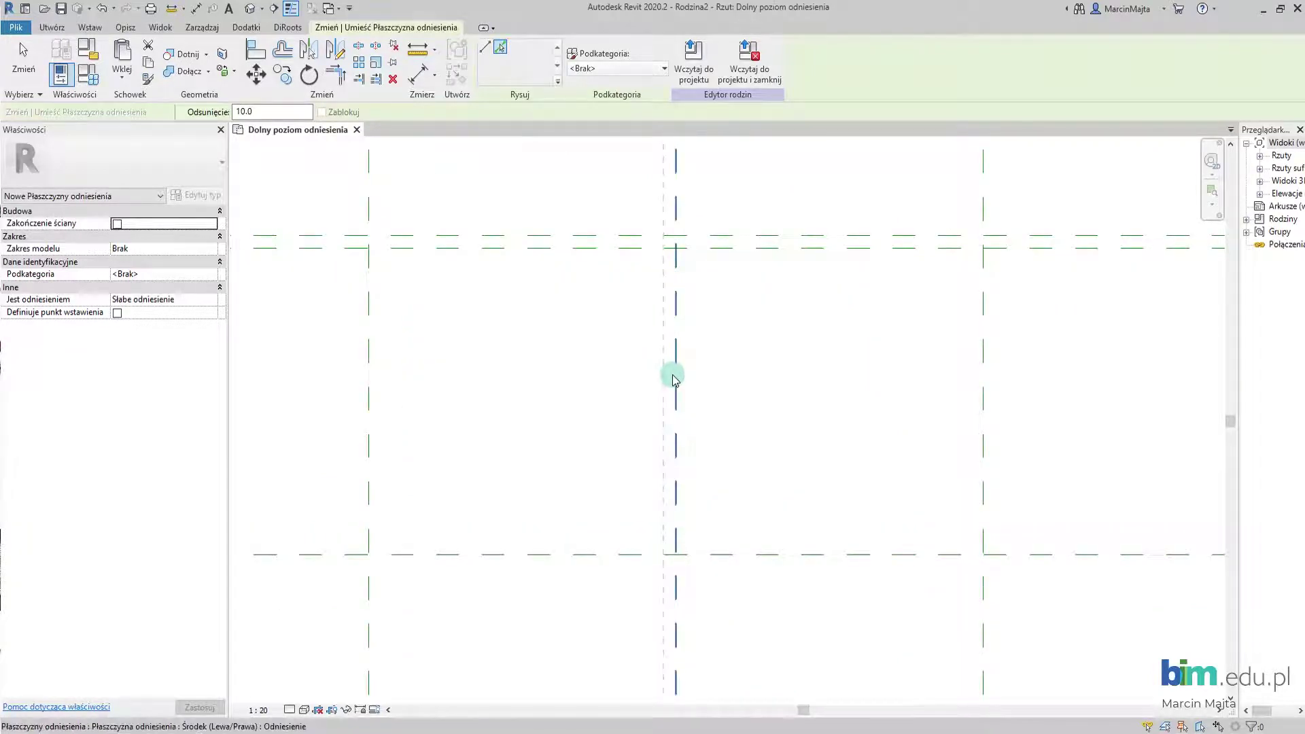
click(670, 376)
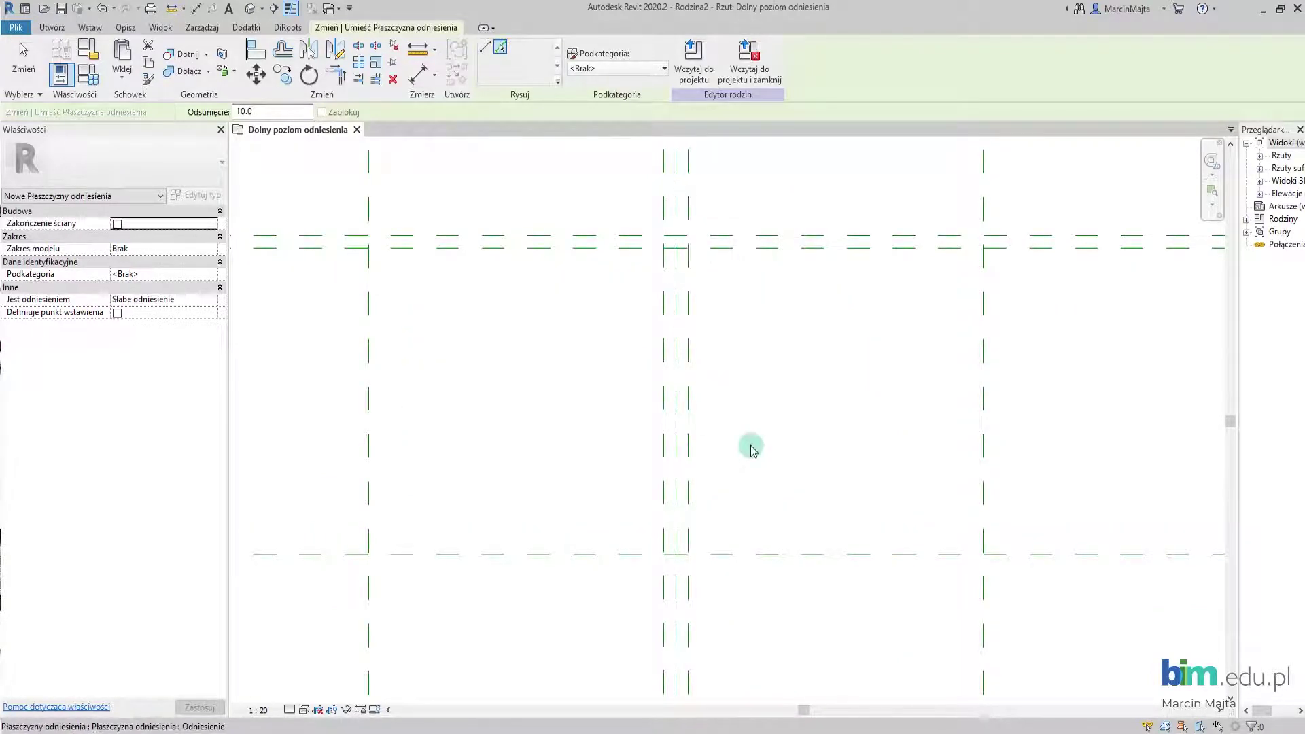
scroll(751, 445, down, 1)
scroll(751, 446, down, 1)
scroll(761, 450, down, 2)
middle_drag(766, 452, 707, 408)
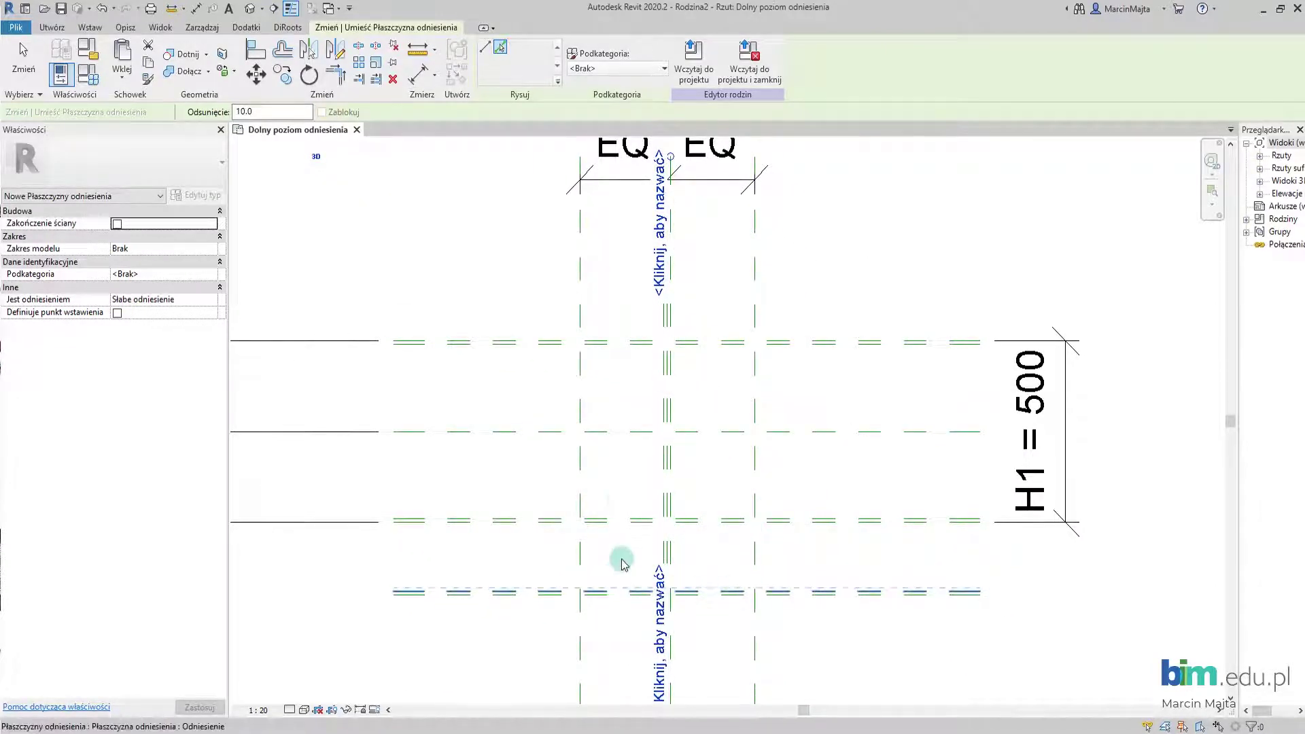
scroll(620, 557, down, 1)
scroll(559, 364, down, 1)
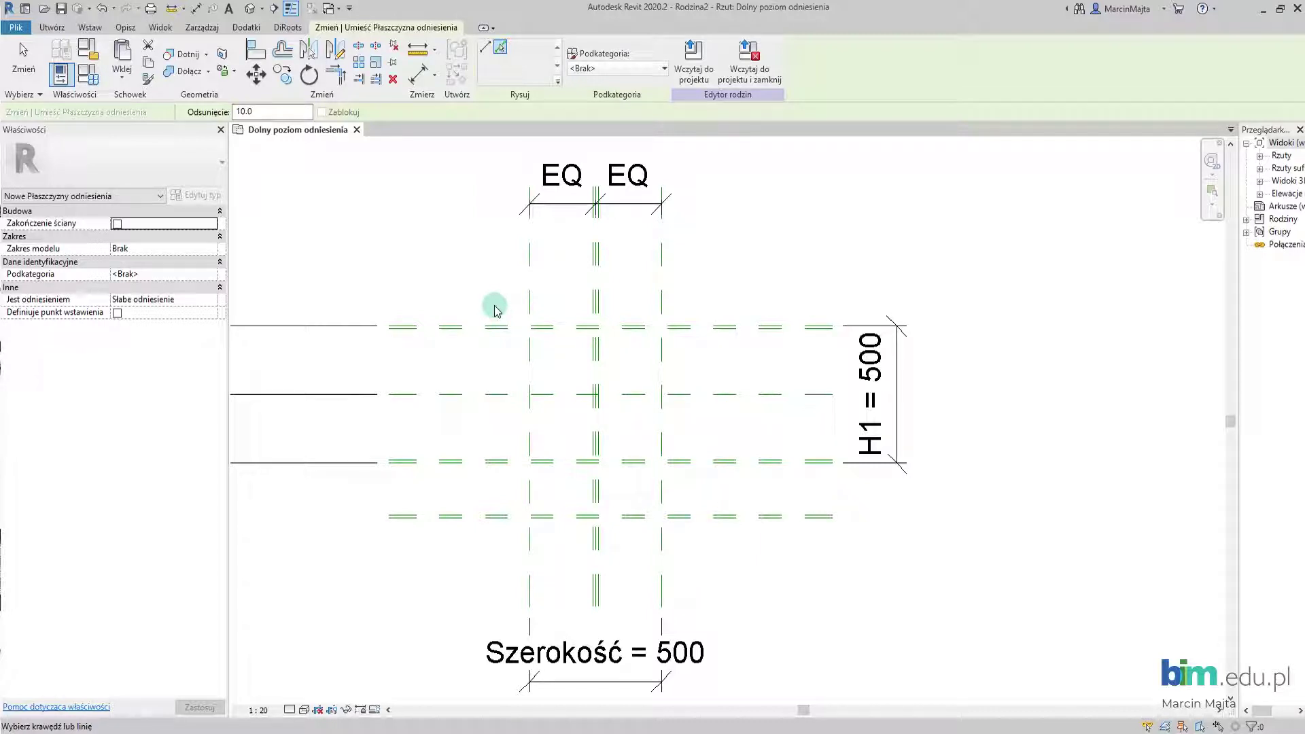
Call up the Aligned Dimension tool (DI) from the Annotate tools.
key(d)
key(i)
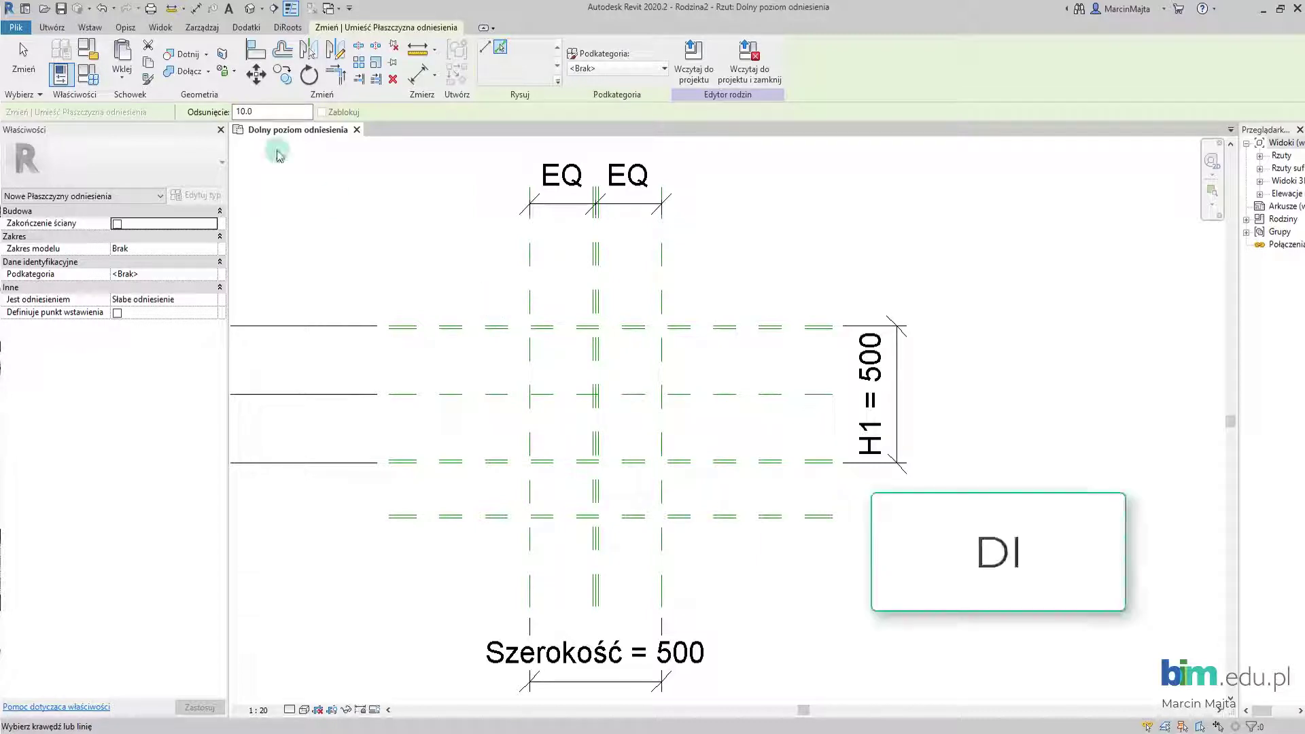
click(125, 27)
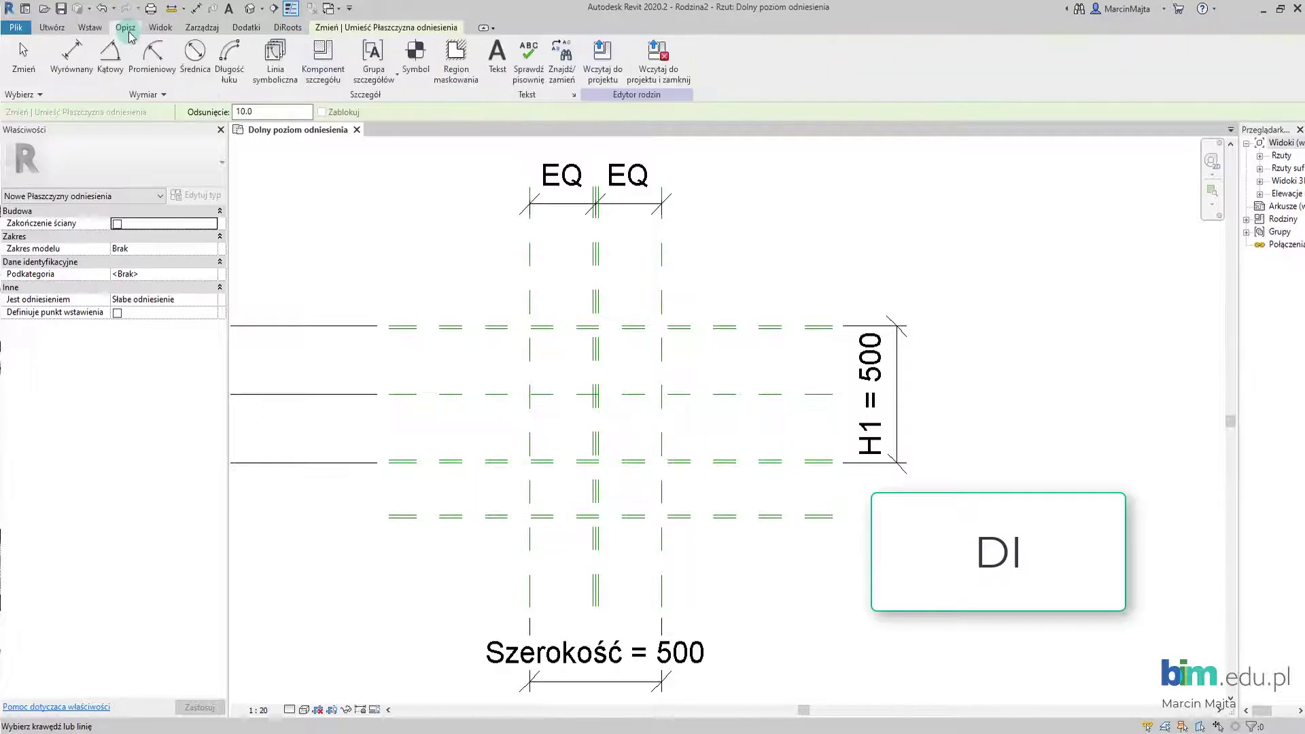
Dimension the 700 distance beside the H1 dimension.
click(70, 66)
scroll(563, 282, up, 1)
scroll(564, 285, up, 1)
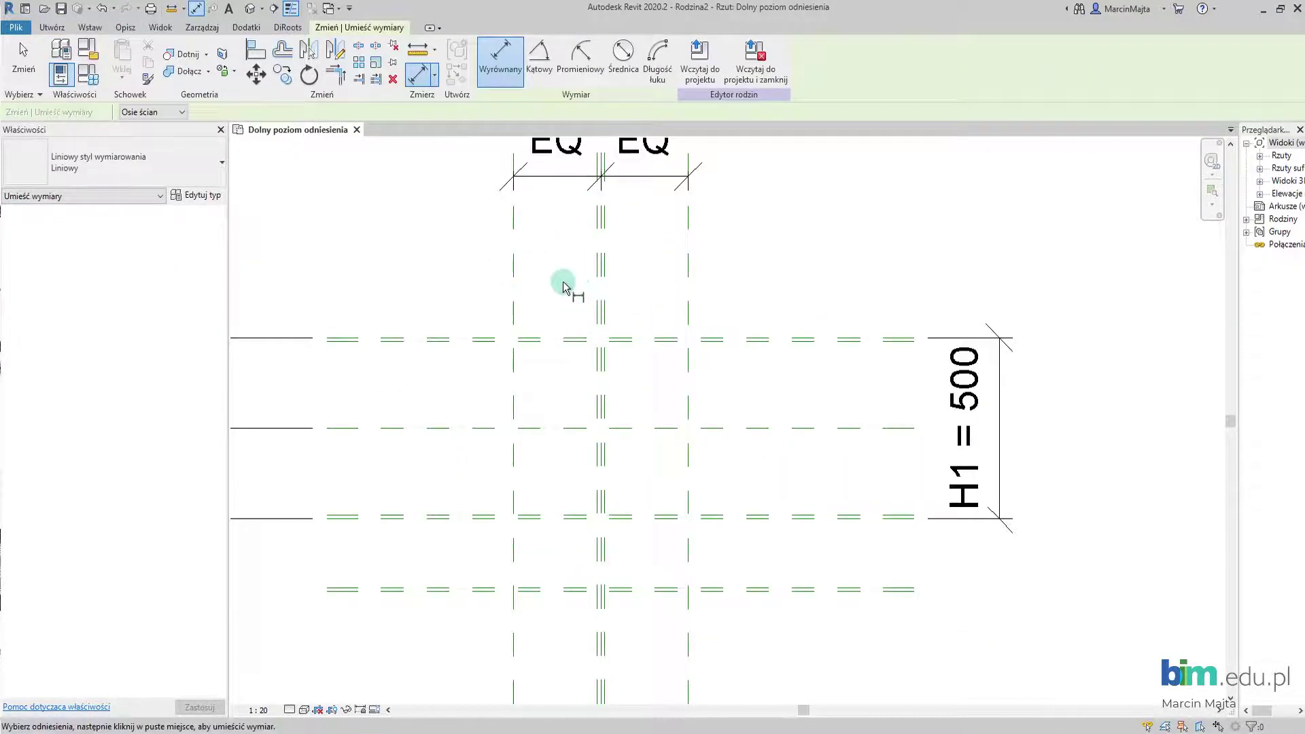
scroll(571, 282, down, 1)
scroll(687, 261, up, 1)
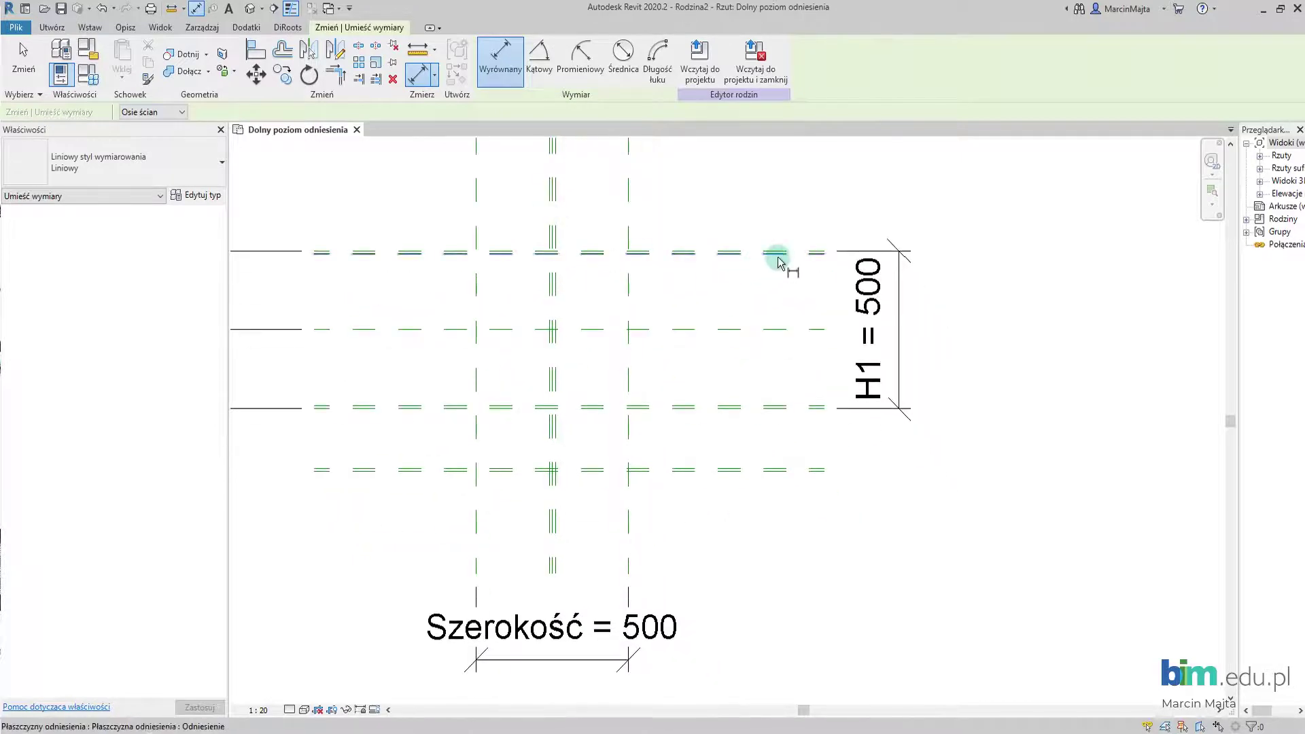
scroll(781, 248, up, 2)
scroll(697, 333, down, 2)
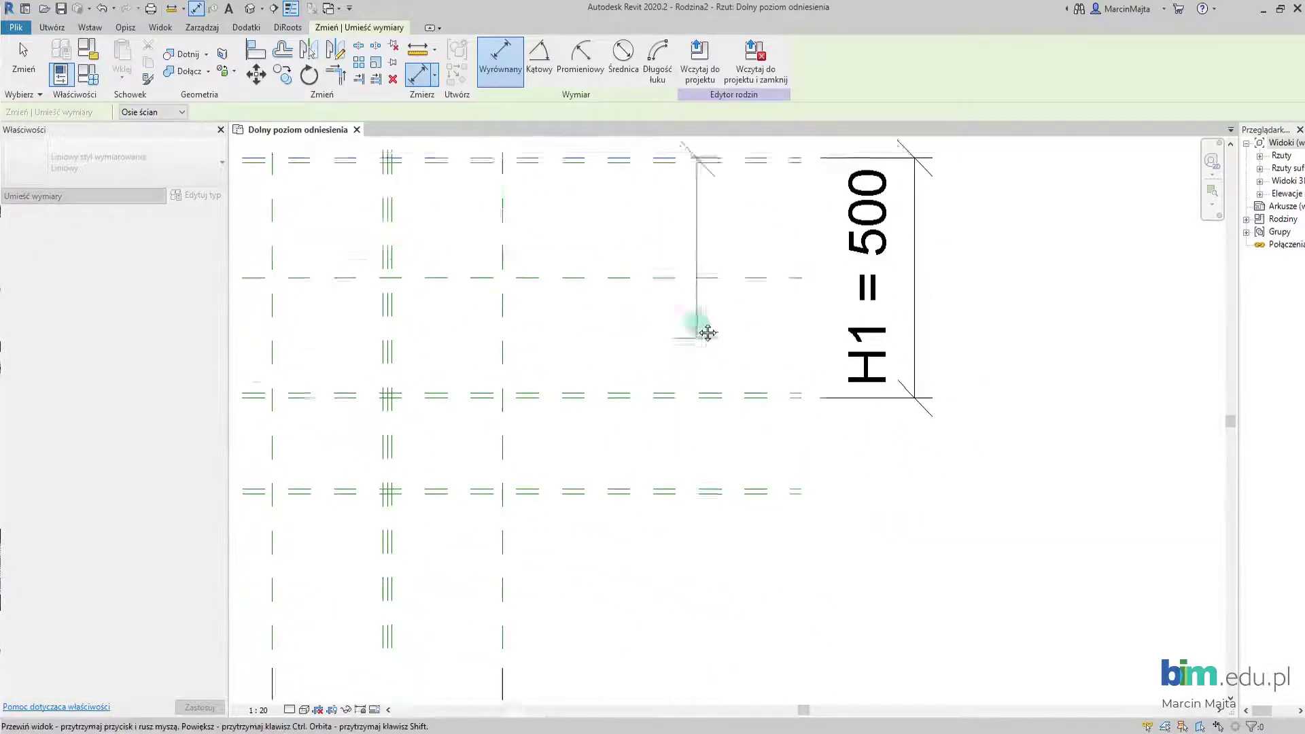
click(712, 475)
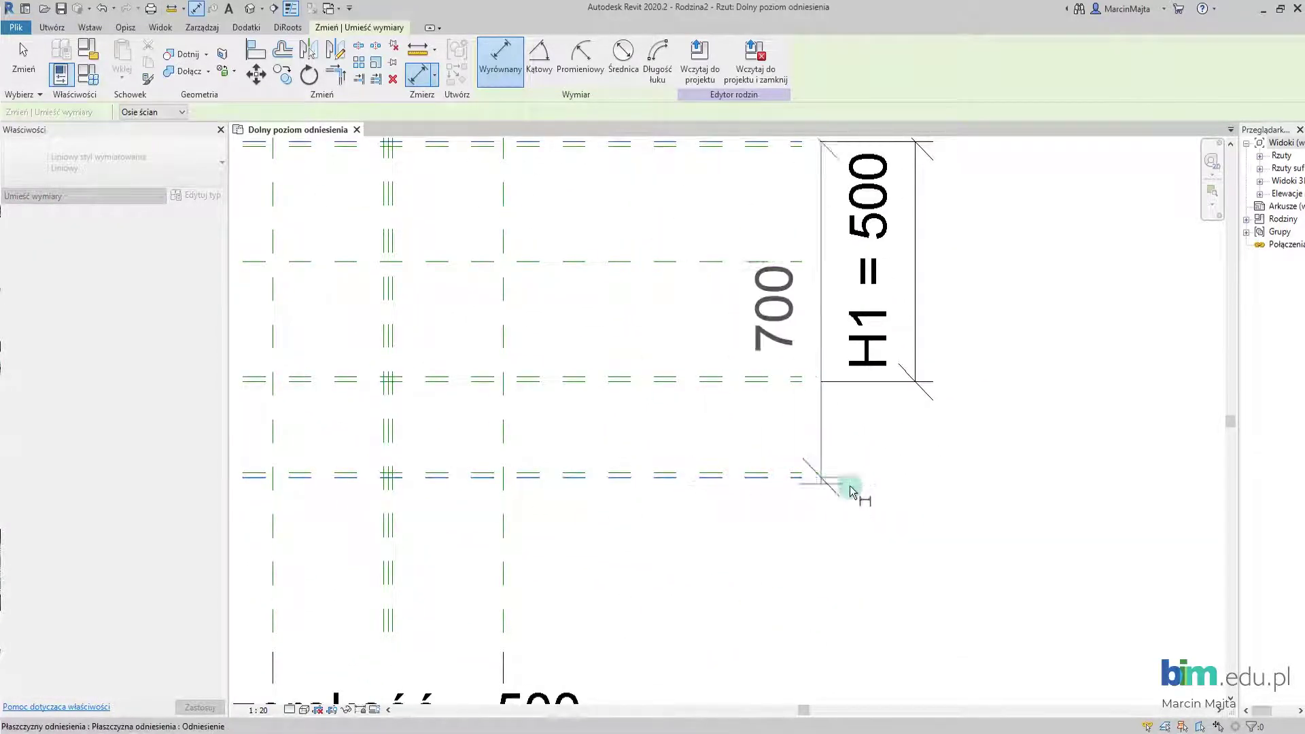
click(1024, 483)
Dimension the three 10 flange plane pairs.
scroll(835, 429, down, 1)
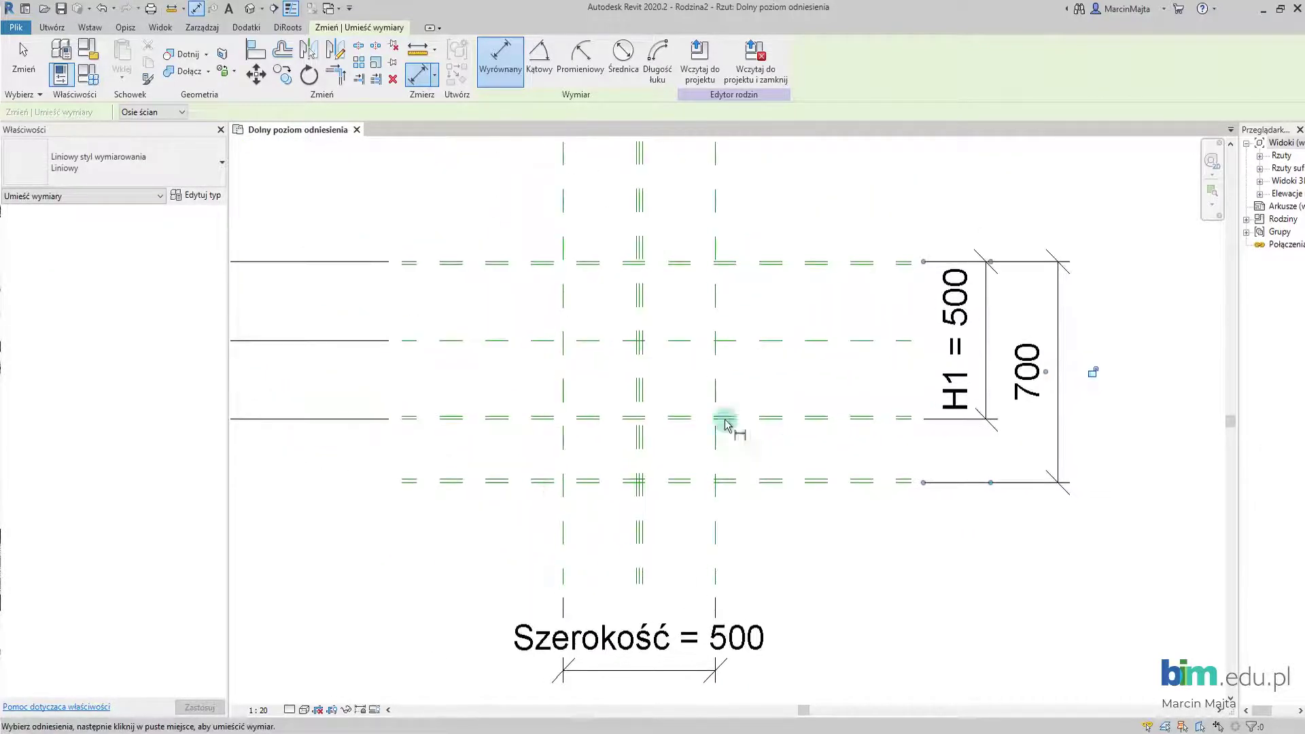
scroll(679, 435, up, 2)
scroll(611, 360, up, 2)
scroll(476, 340, up, 2)
click(474, 342)
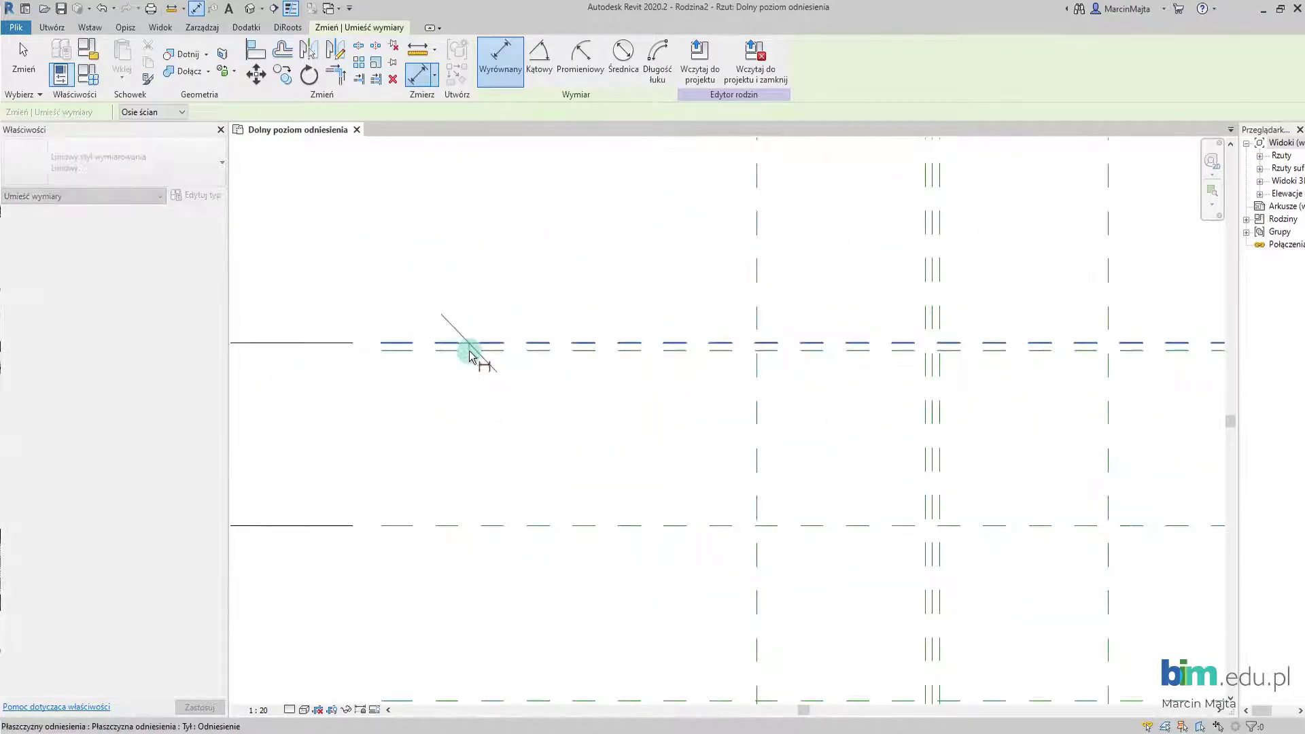
click(451, 350)
scroll(466, 507, down, 1)
middle_drag(470, 572, 519, 429)
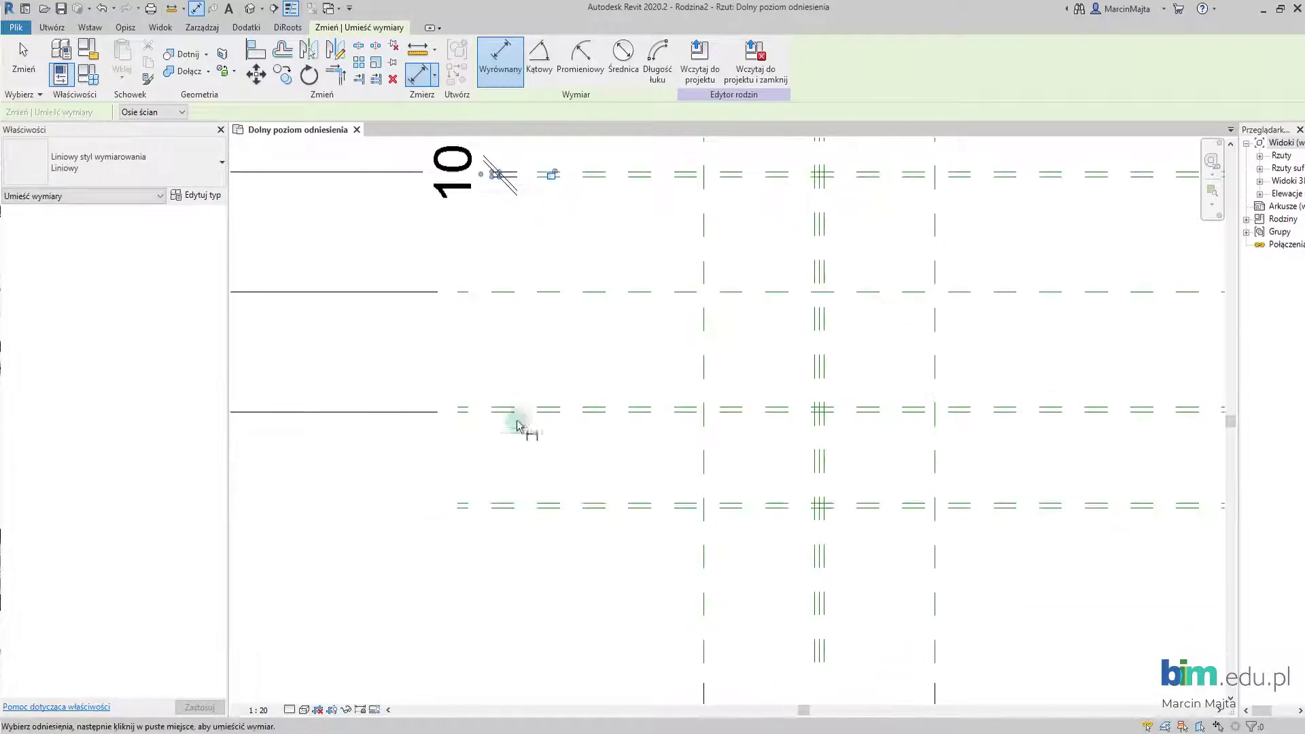
scroll(500, 441, up, 2)
click(493, 408)
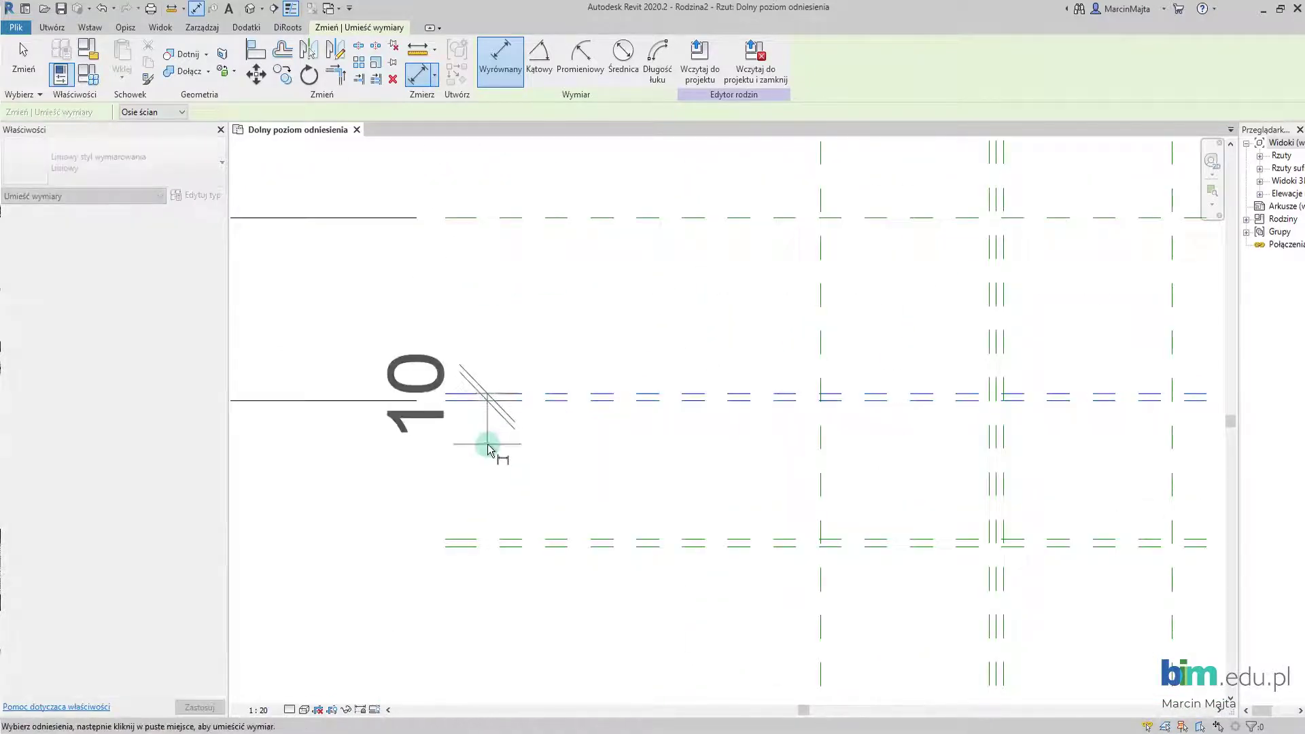
click(489, 442)
click(520, 545)
click(469, 541)
click(441, 588)
scroll(615, 594, down, 2)
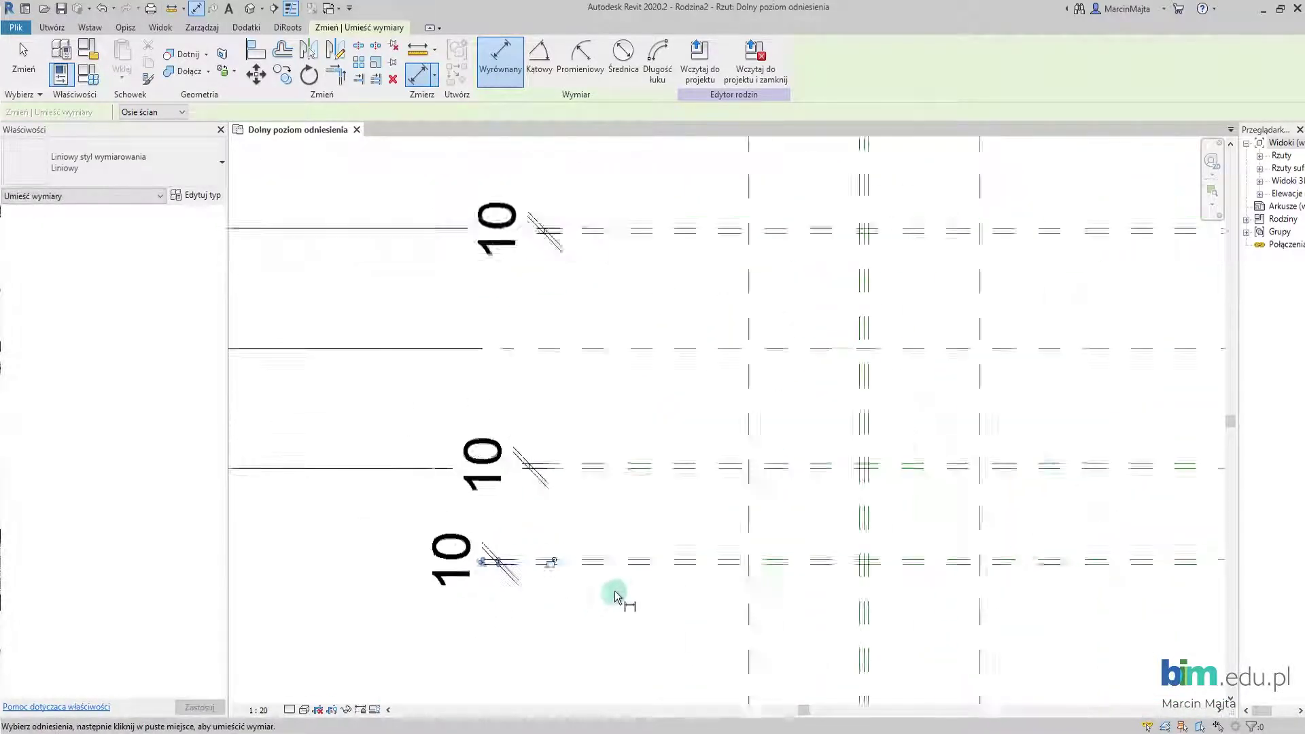
scroll(688, 513, down, 1)
mouse_move(687, 513)
middle_down()
mouse_move(621, 583)
mouse_move(607, 490)
middle_up()
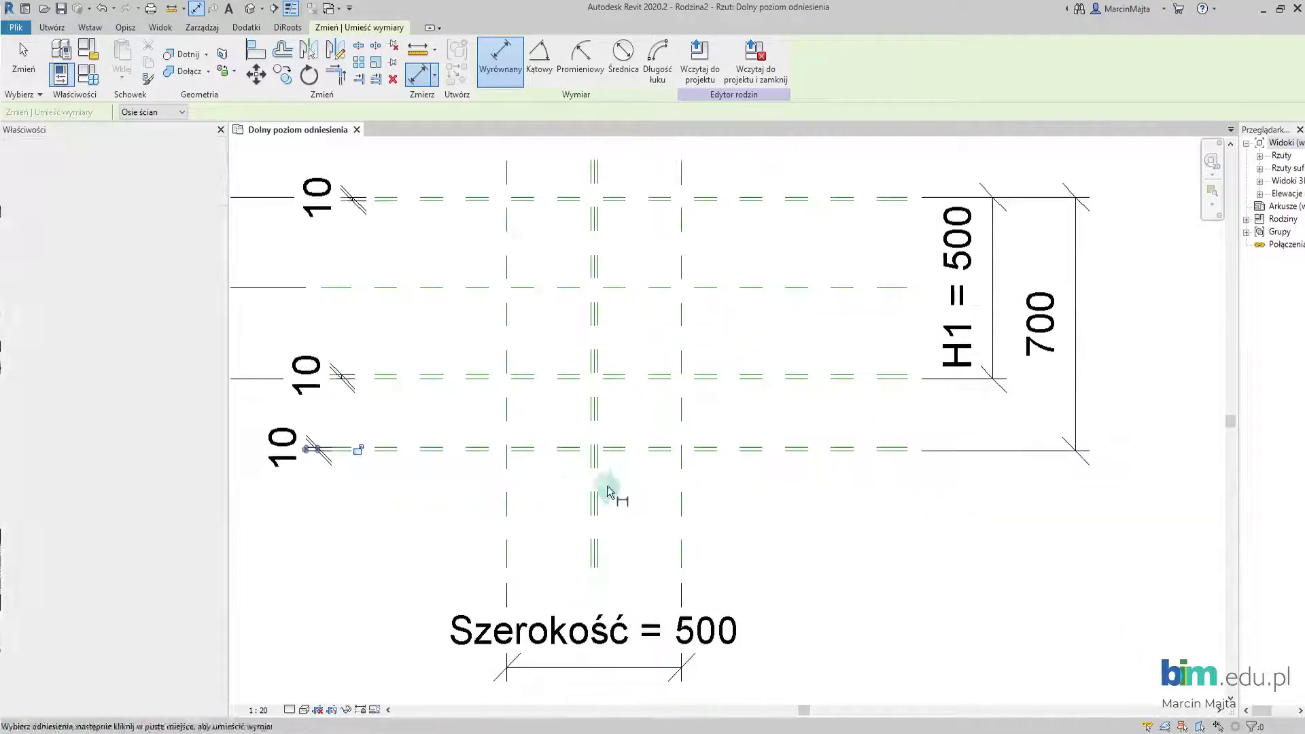
scroll(612, 496, up, 3)
scroll(598, 486, up, 2)
Add an EQ dimension across the web planes and a 20 web thickness dimension.
click(552, 452)
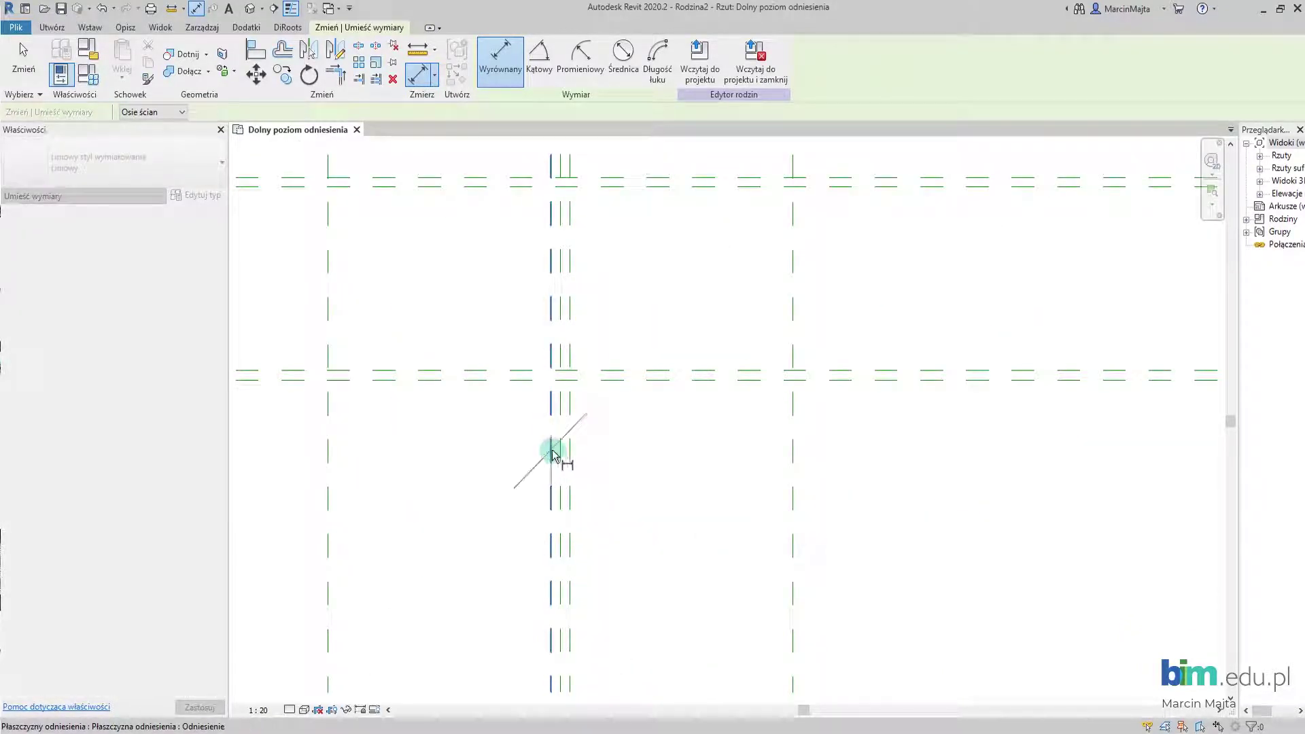
scroll(585, 462, down, 2)
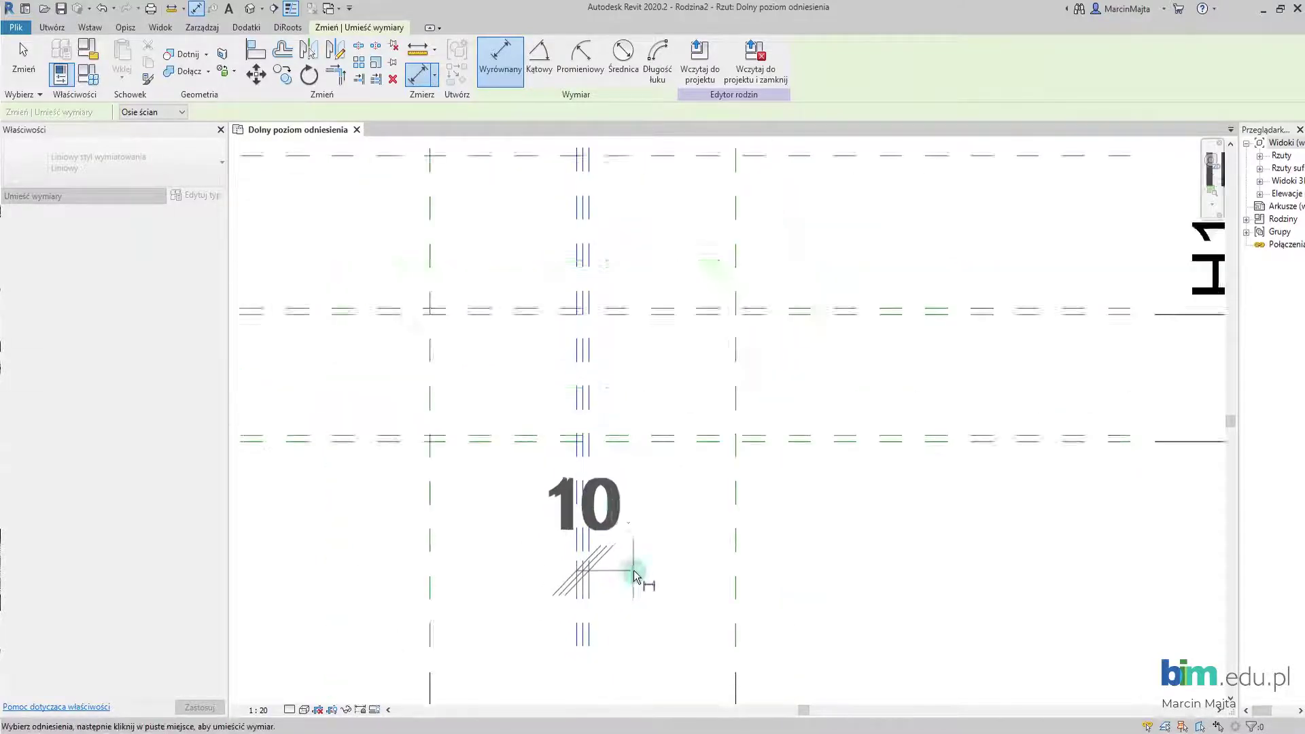
scroll(632, 571, up, 1)
click(606, 498)
scroll(544, 428, up, 2)
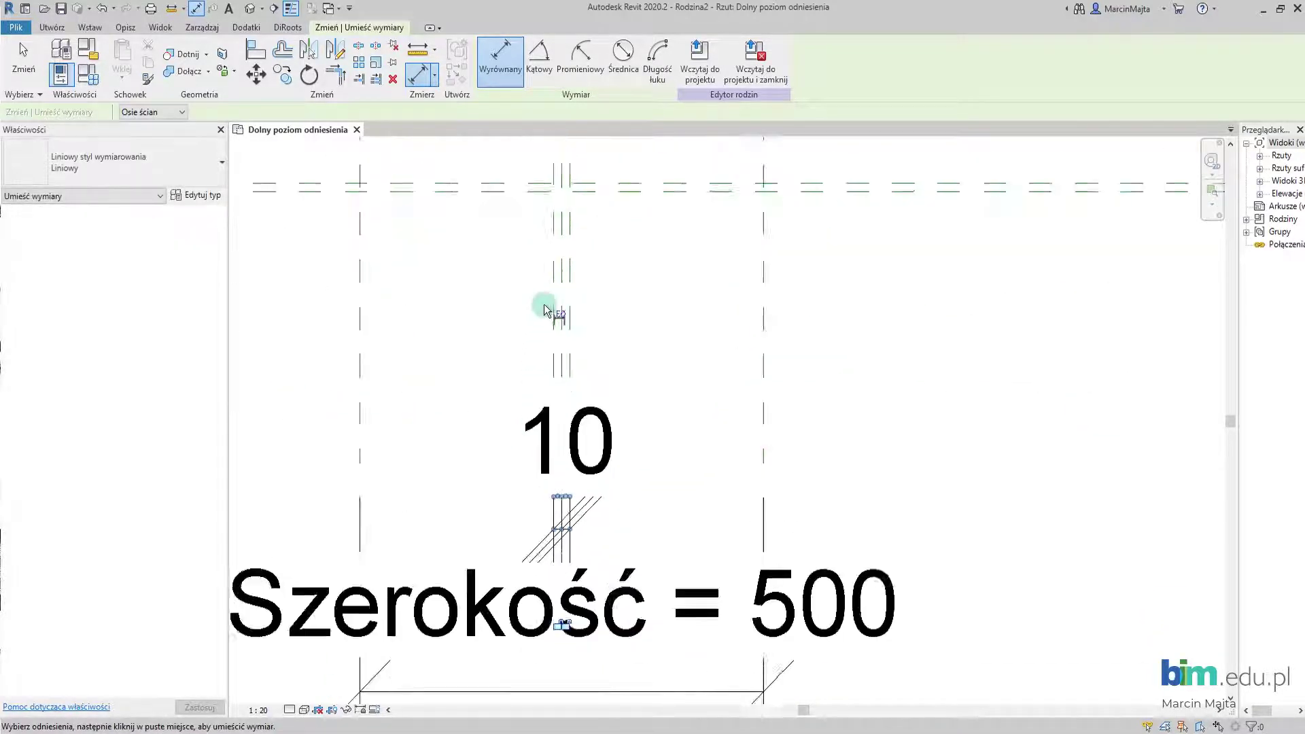
scroll(542, 304, up, 1)
click(563, 321)
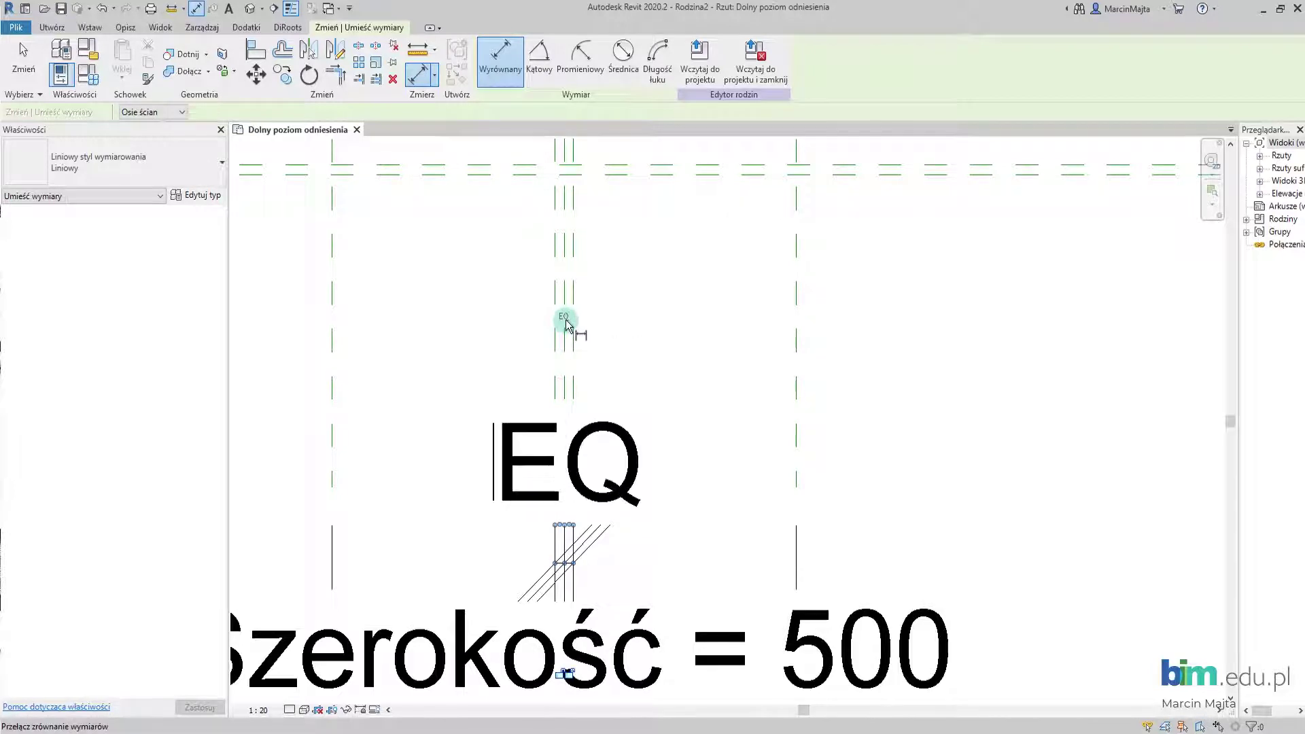
scroll(549, 346, up, 1)
click(559, 347)
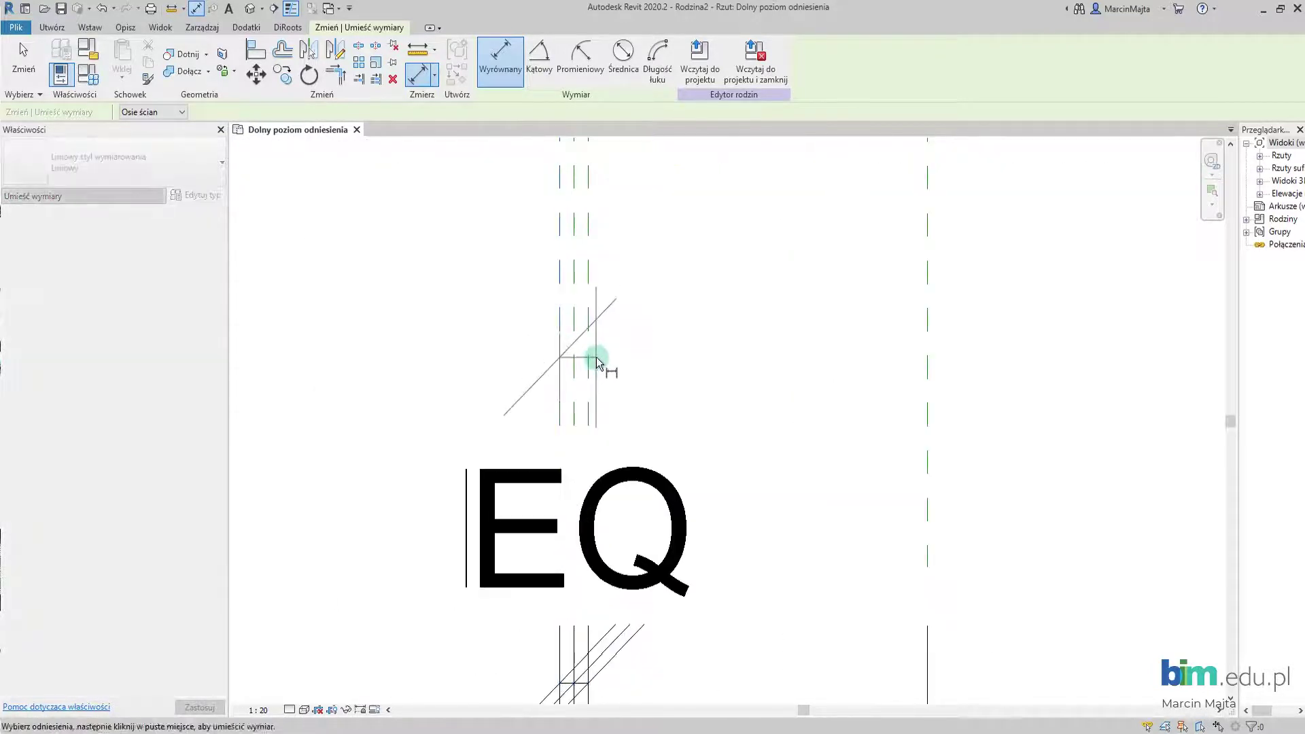
scroll(597, 445, down, 2)
scroll(641, 340, down, 1)
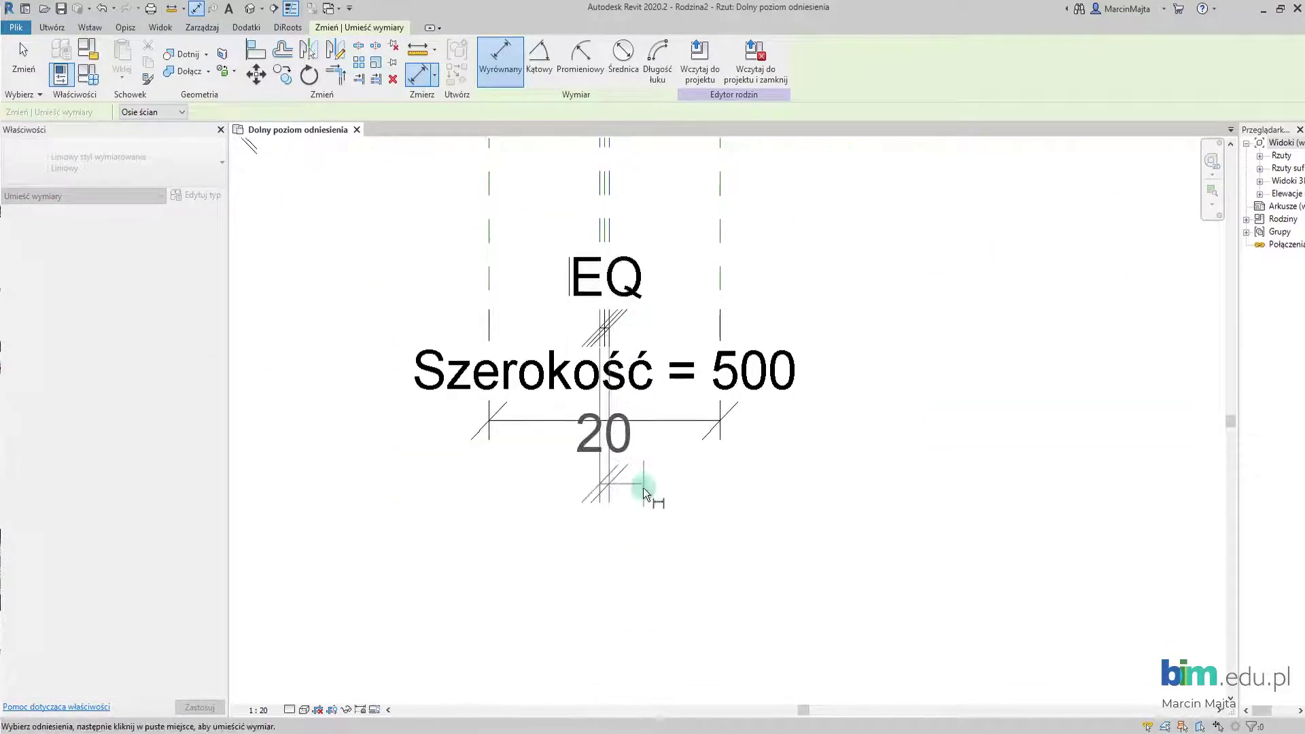
click(641, 488)
scroll(634, 456, down, 1)
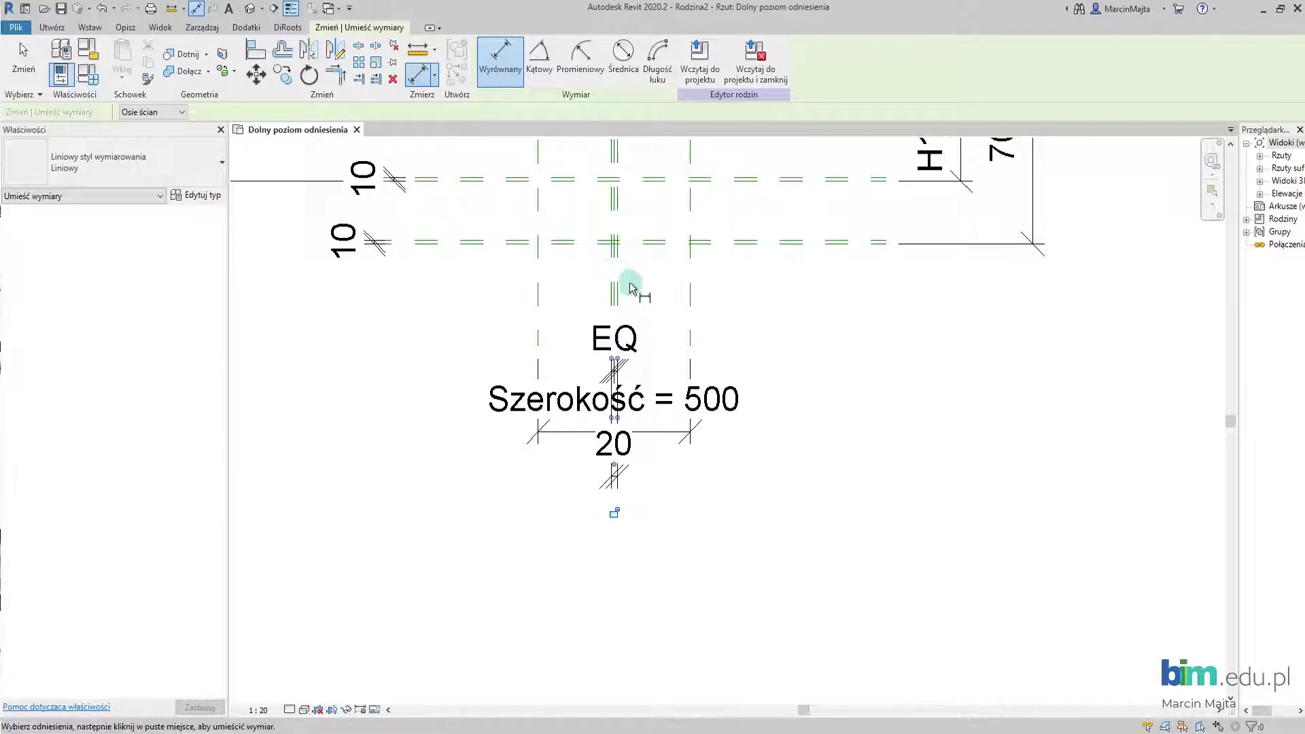
scroll(631, 289, down, 1)
scroll(576, 349, down, 1)
Label the three 10 dimensions and the 20 web dimension with gr. ścianki.
key(Escape)
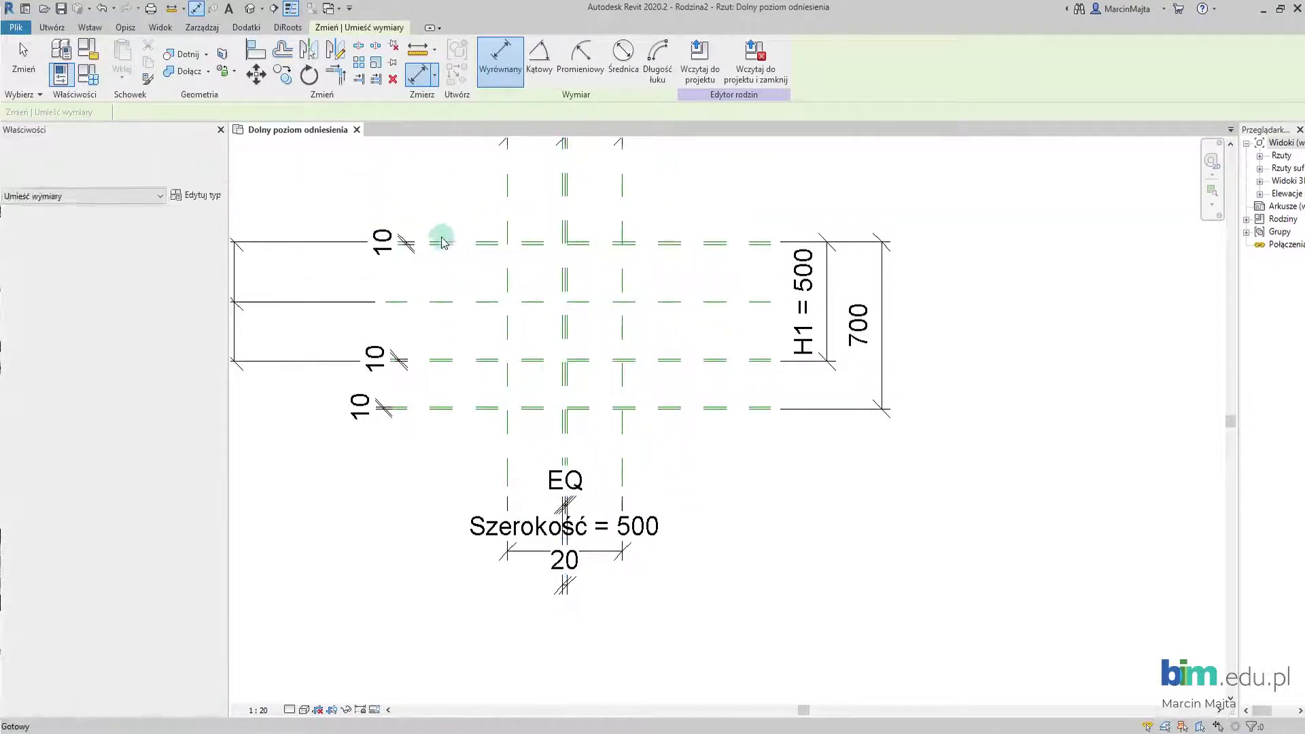
click(402, 241)
ctrl+click(397, 358)
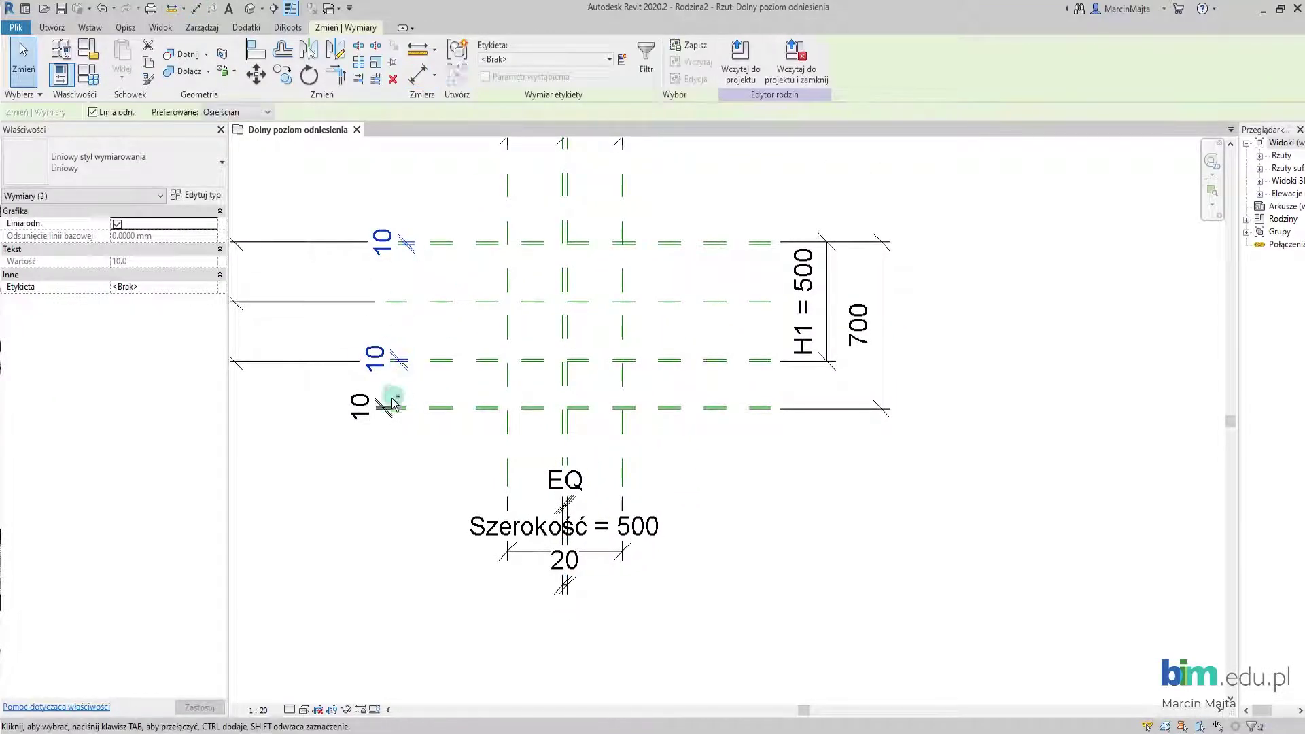
ctrl+click(393, 403)
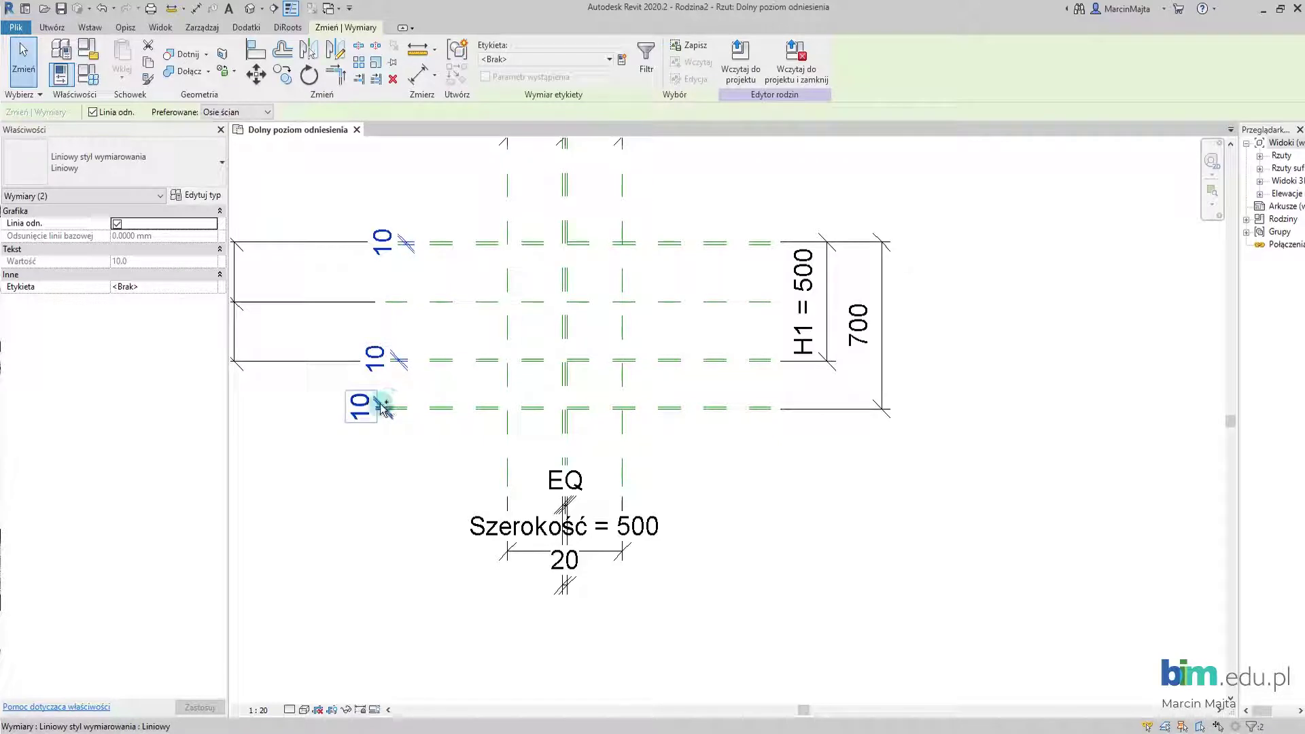
ctrl+click(564, 586)
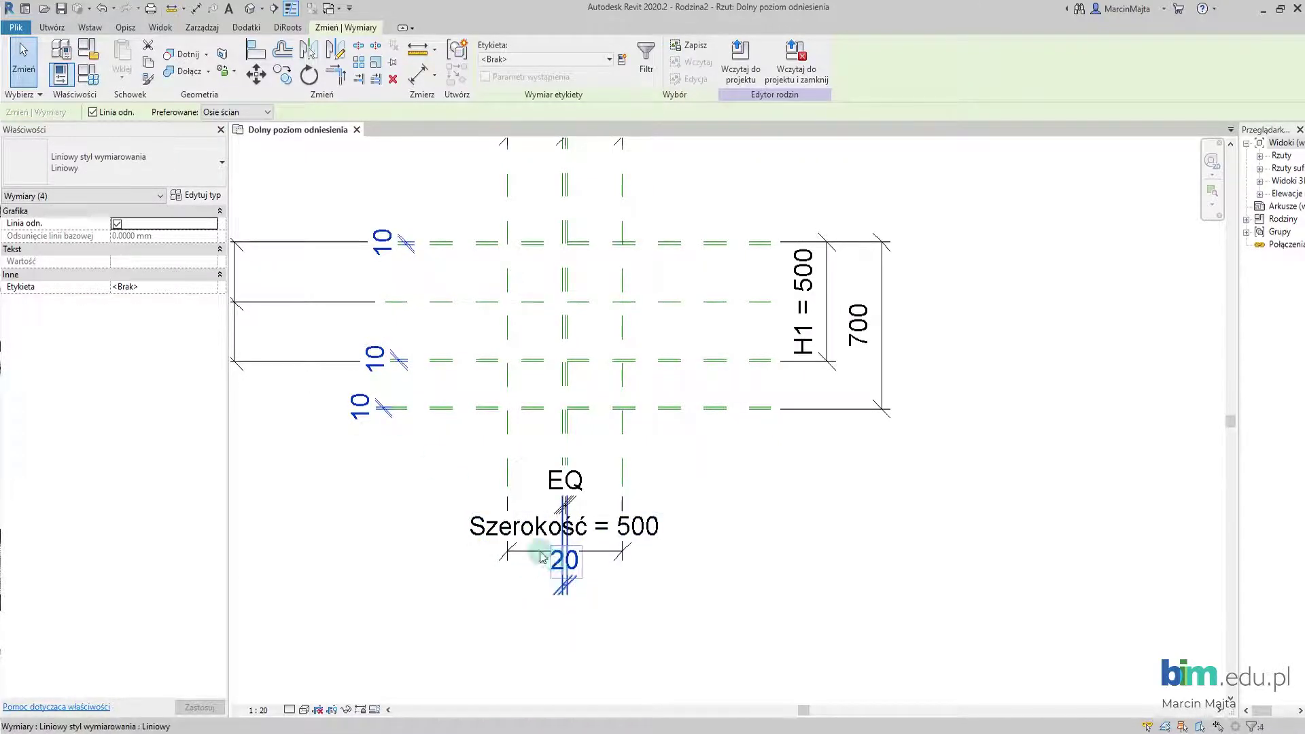
click(608, 60)
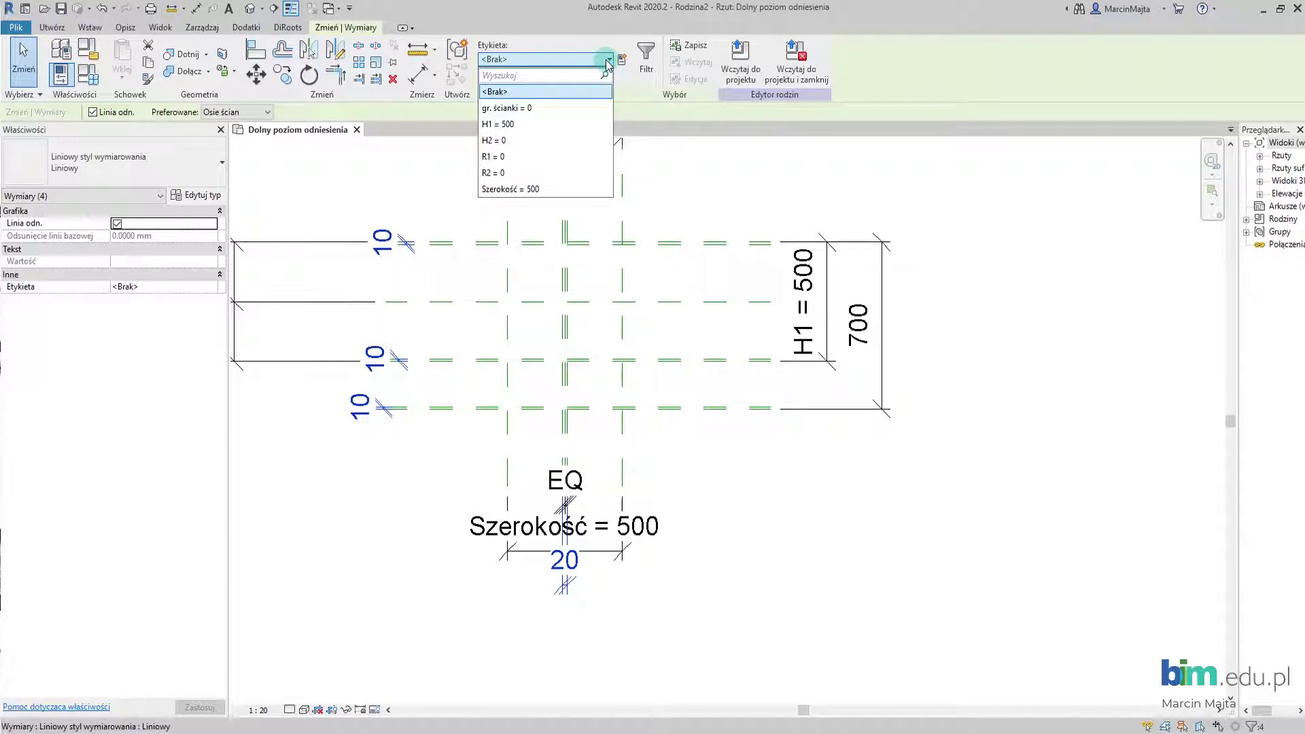
click(543, 108)
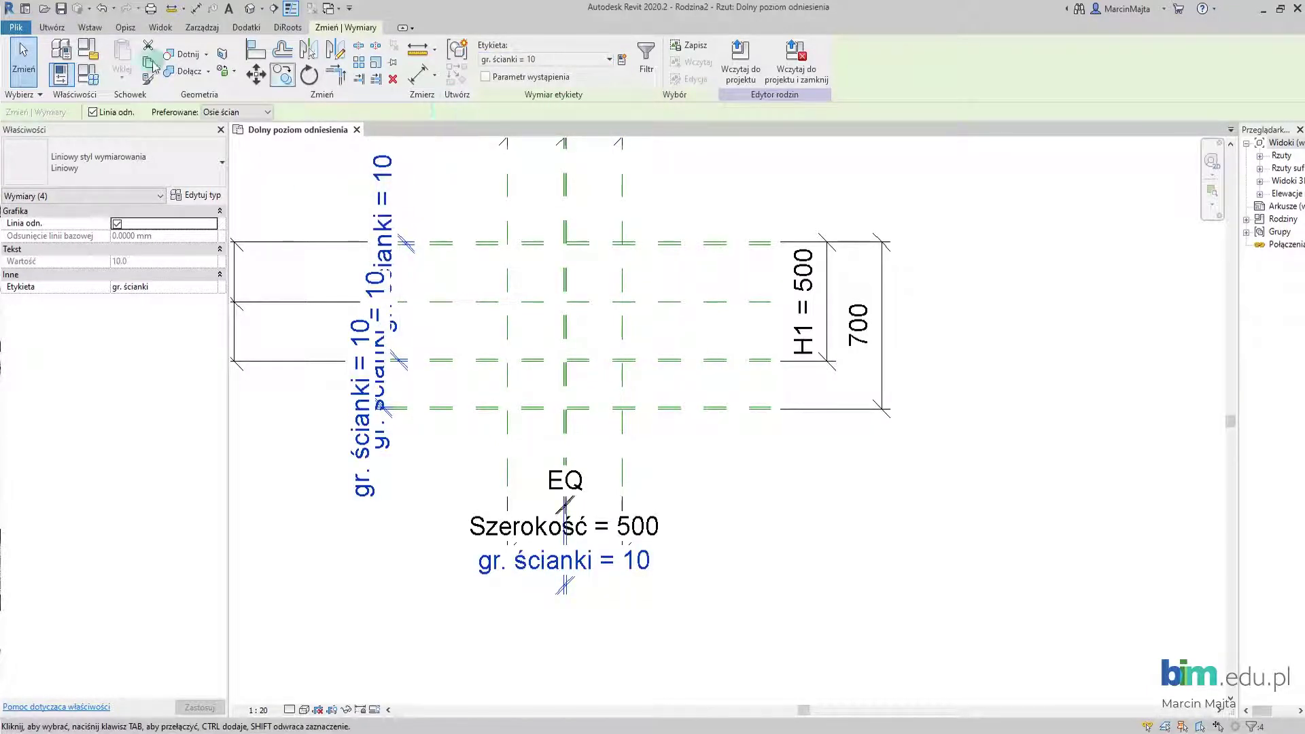
click(89, 75)
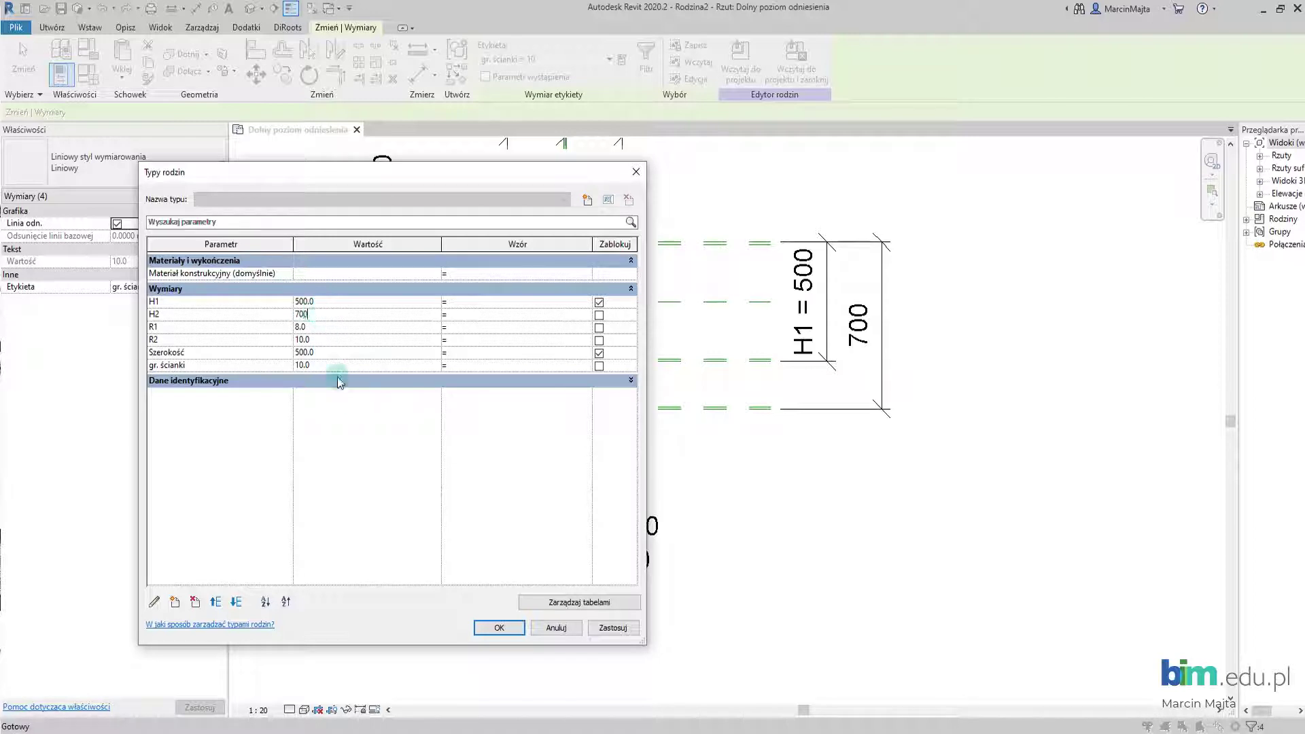
Apply H2 = 700, R1 = 8 and R2 = 10 and close Family Types.
click(608, 627)
click(499, 627)
click(663, 462)
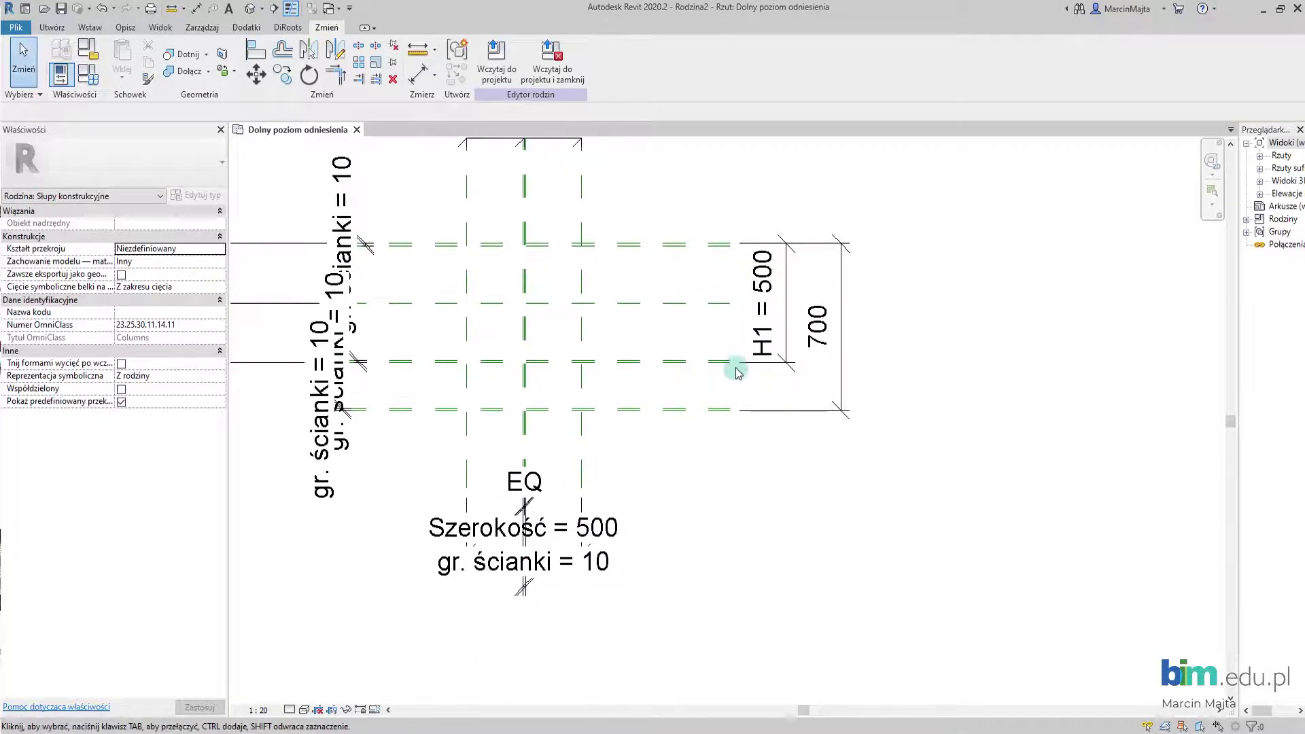
Assign the H2 label to the overall 700 dimension so it reads H2 = 700.
click(816, 328)
click(561, 59)
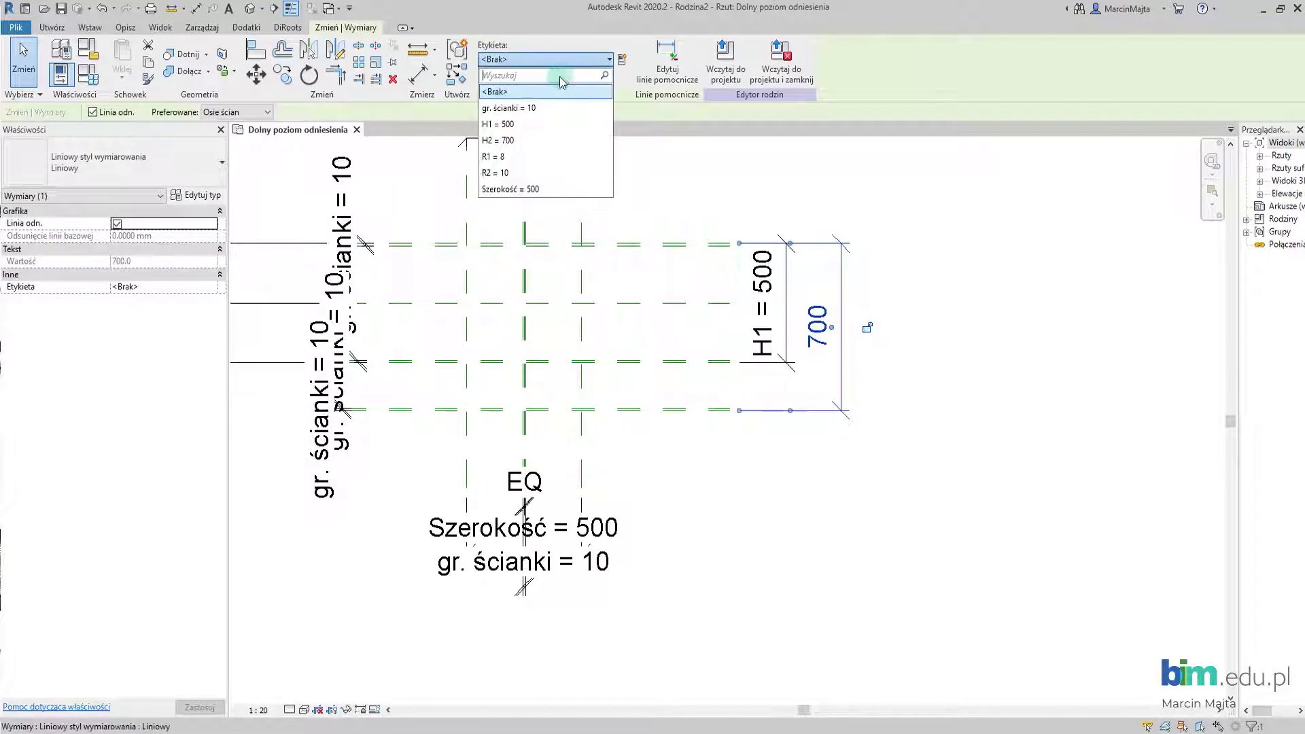
click(537, 141)
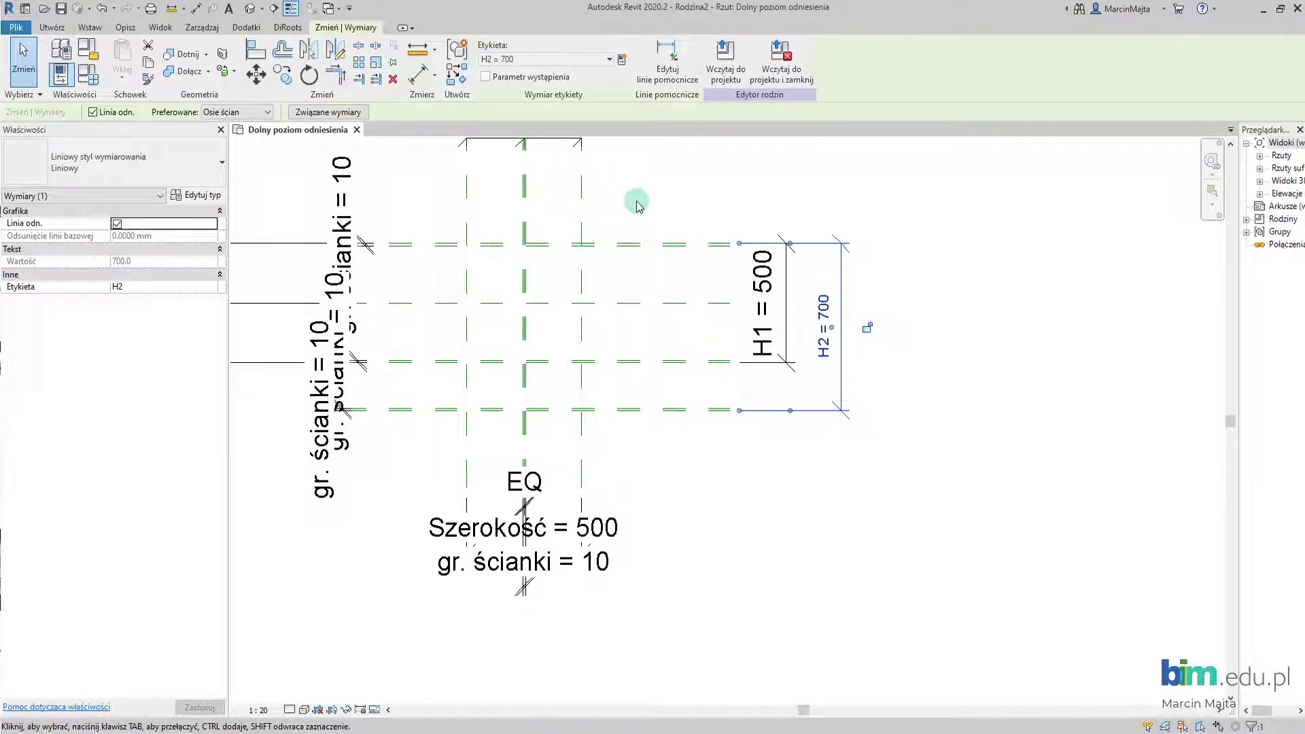
middle_drag(657, 235, 680, 298)
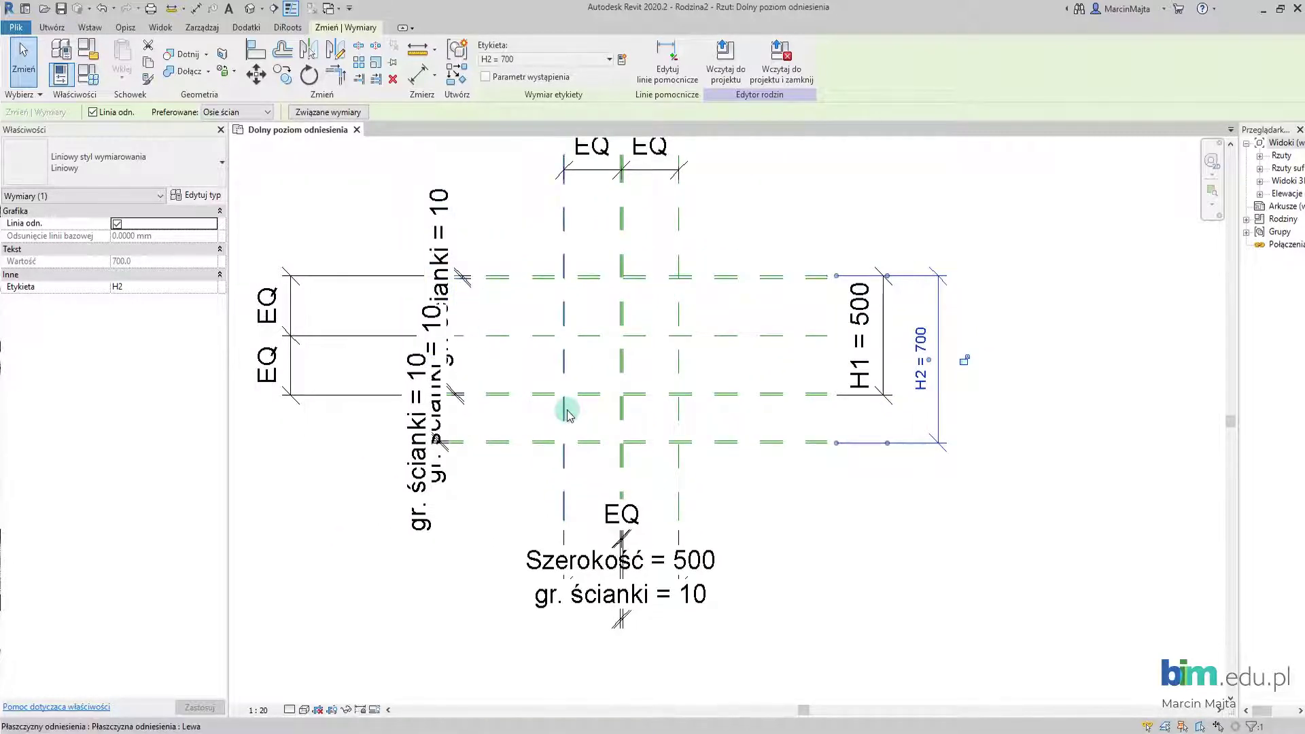
middle_drag(579, 373, 539, 411)
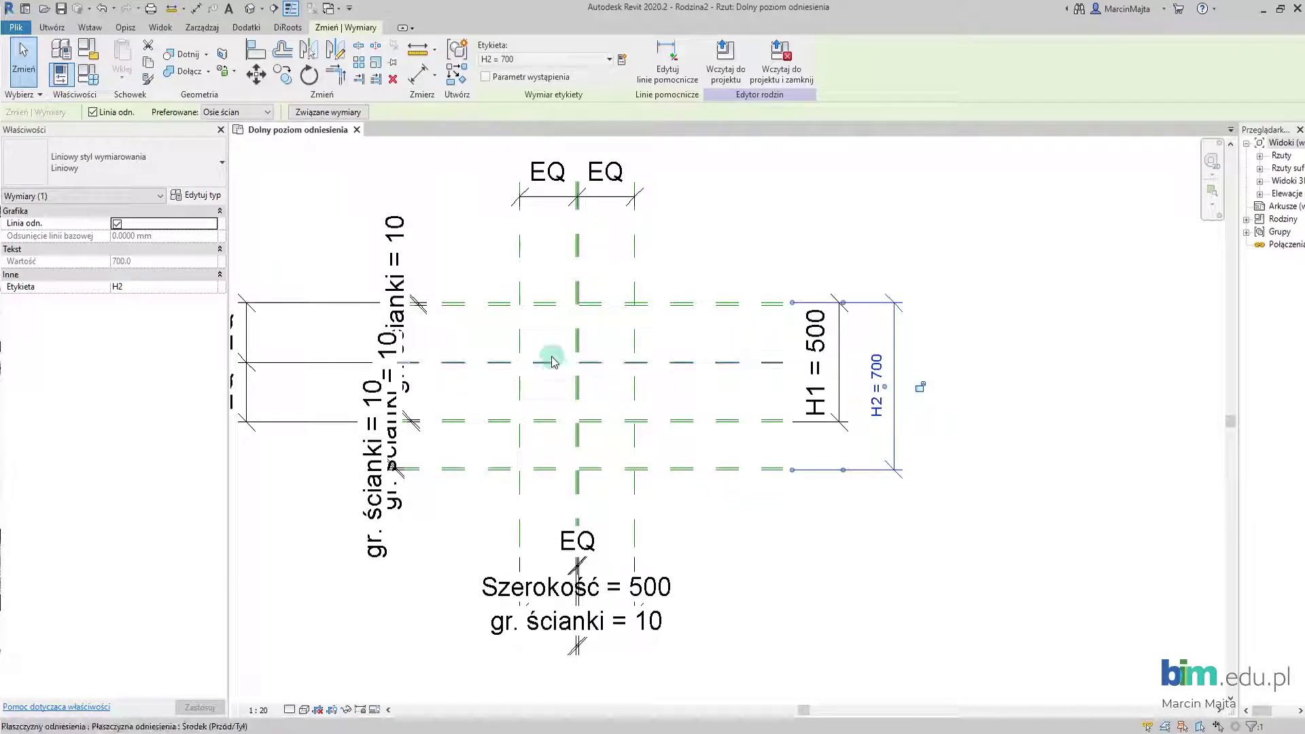
click(511, 277)
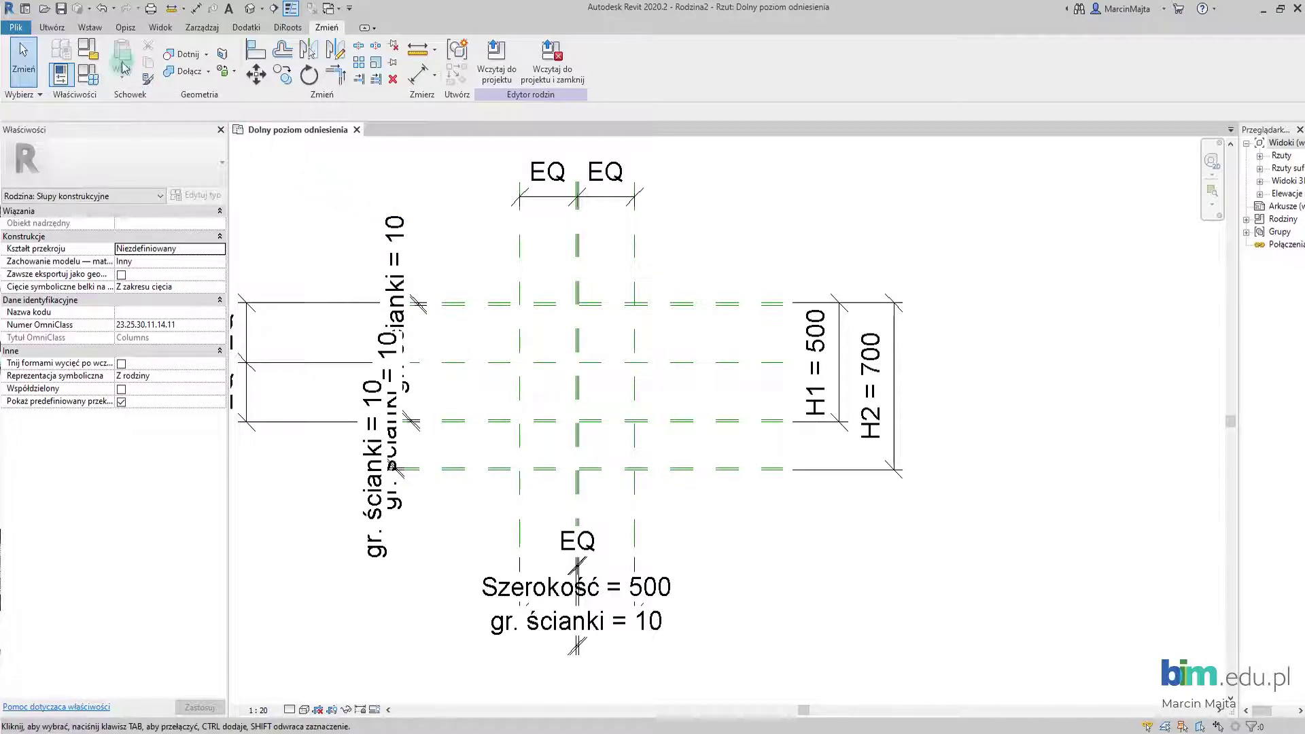
click(60, 29)
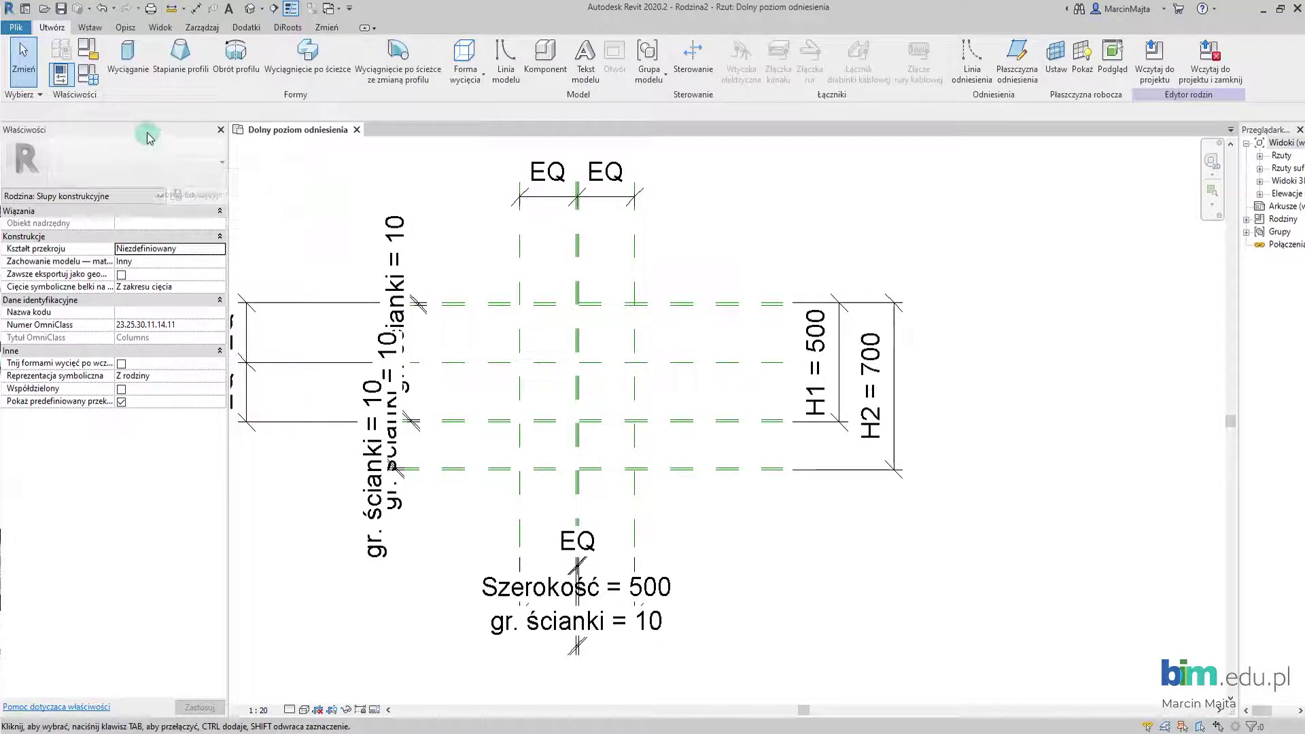
Start the blend's base sketch with Pick Lines, tracing two horizontal planes and a vertical plane.
click(172, 68)
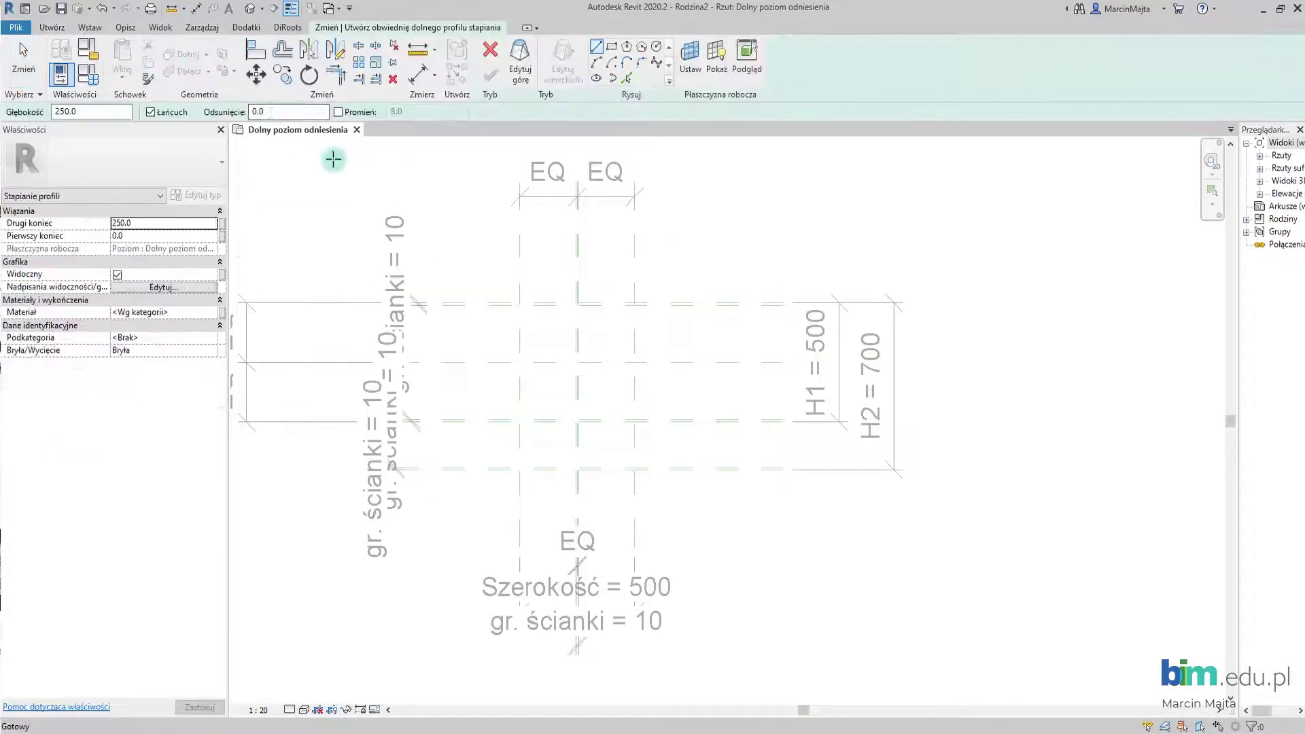
click(629, 83)
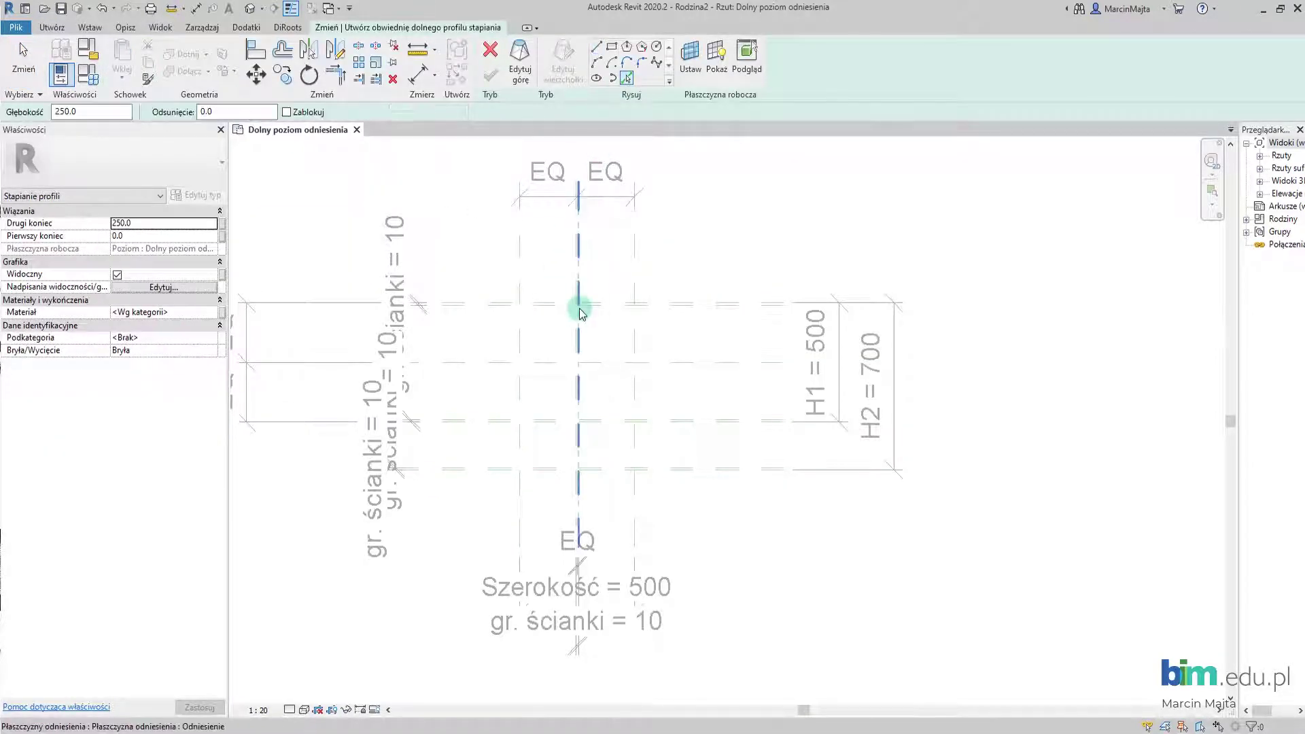
scroll(533, 294, up, 3)
scroll(534, 306, up, 3)
click(537, 317)
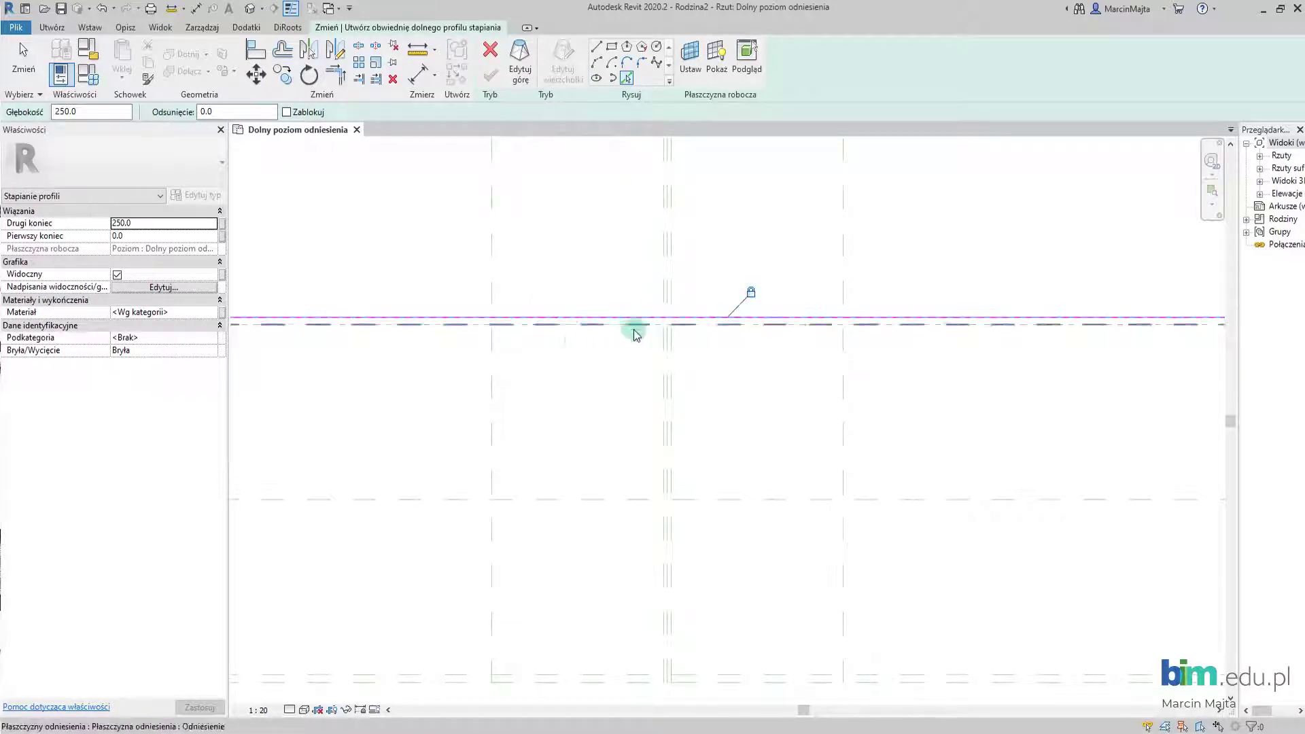
click(553, 324)
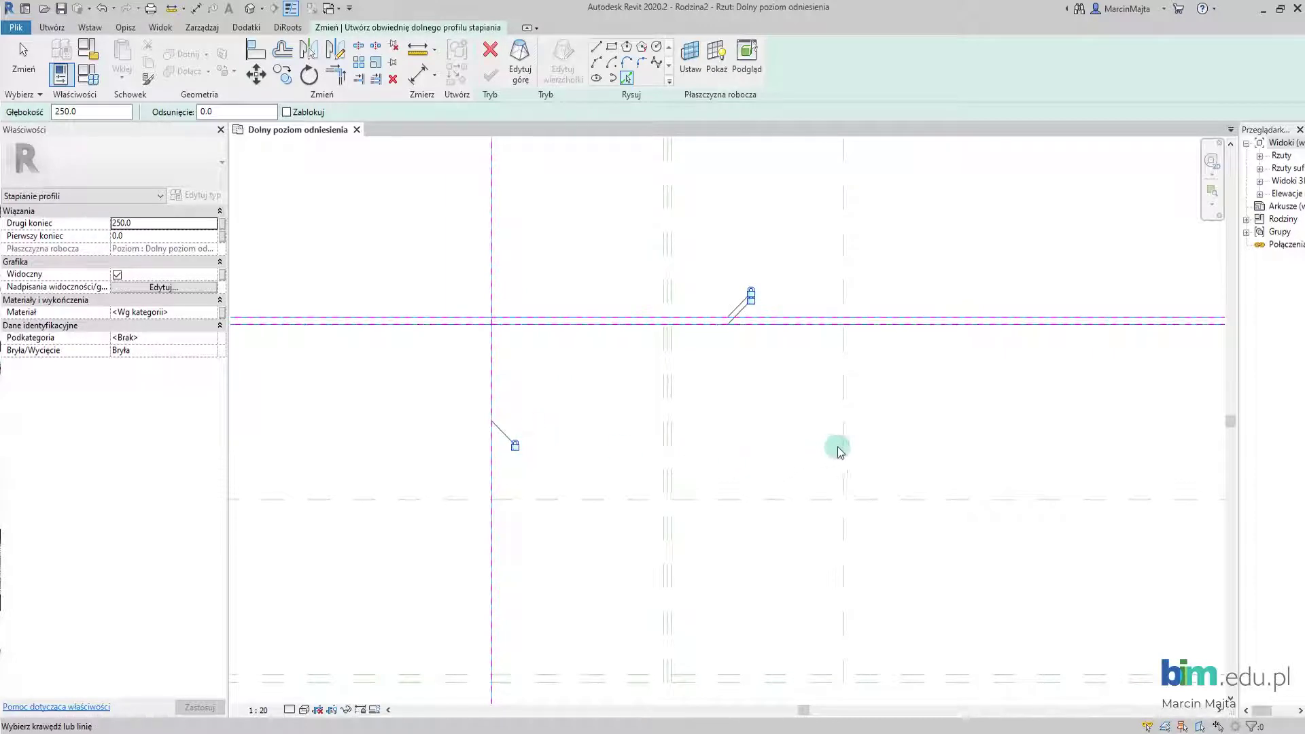
scroll(669, 374, up, 2)
click(659, 379)
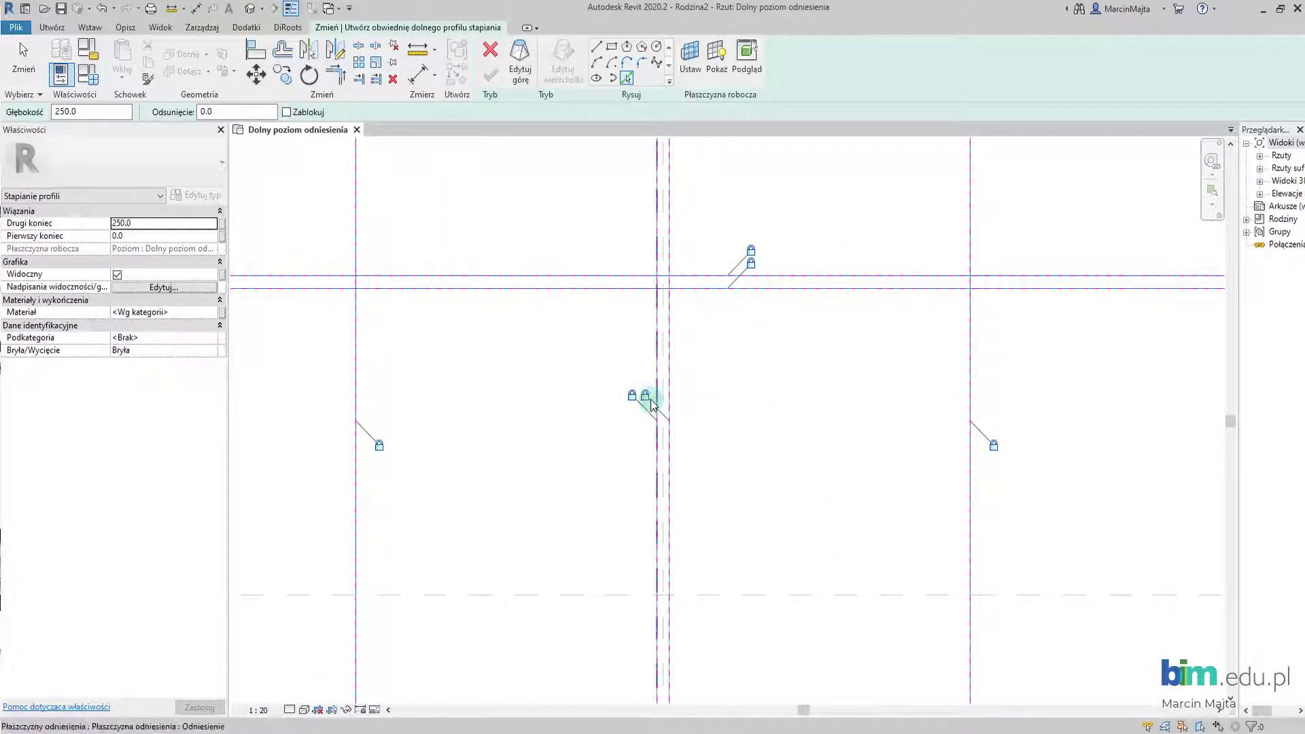
scroll(778, 551, down, 2)
Pick more reference-plane lines and lock the new sketch line to its plane.
mouse_move(778, 550)
middle_down()
mouse_move(711, 475)
mouse_move(676, 341)
middle_up()
scroll(676, 341, up, 2)
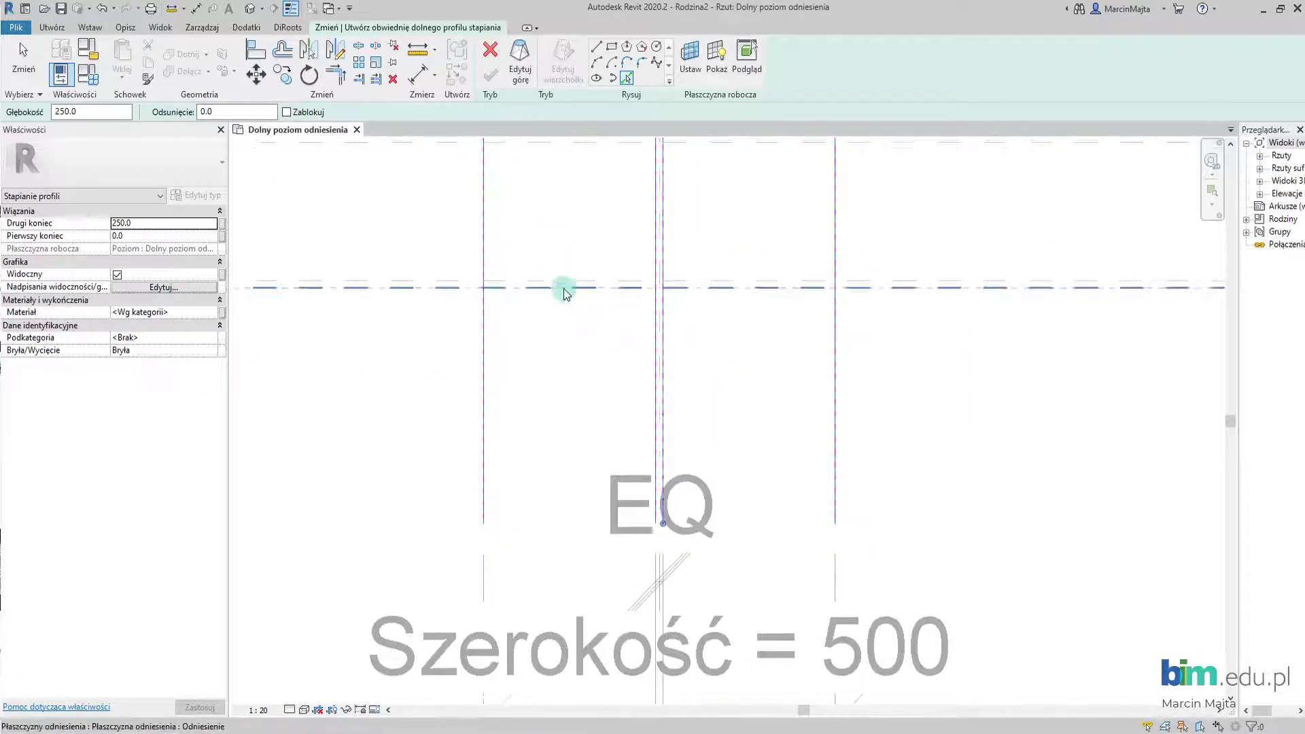
scroll(559, 293, up, 1)
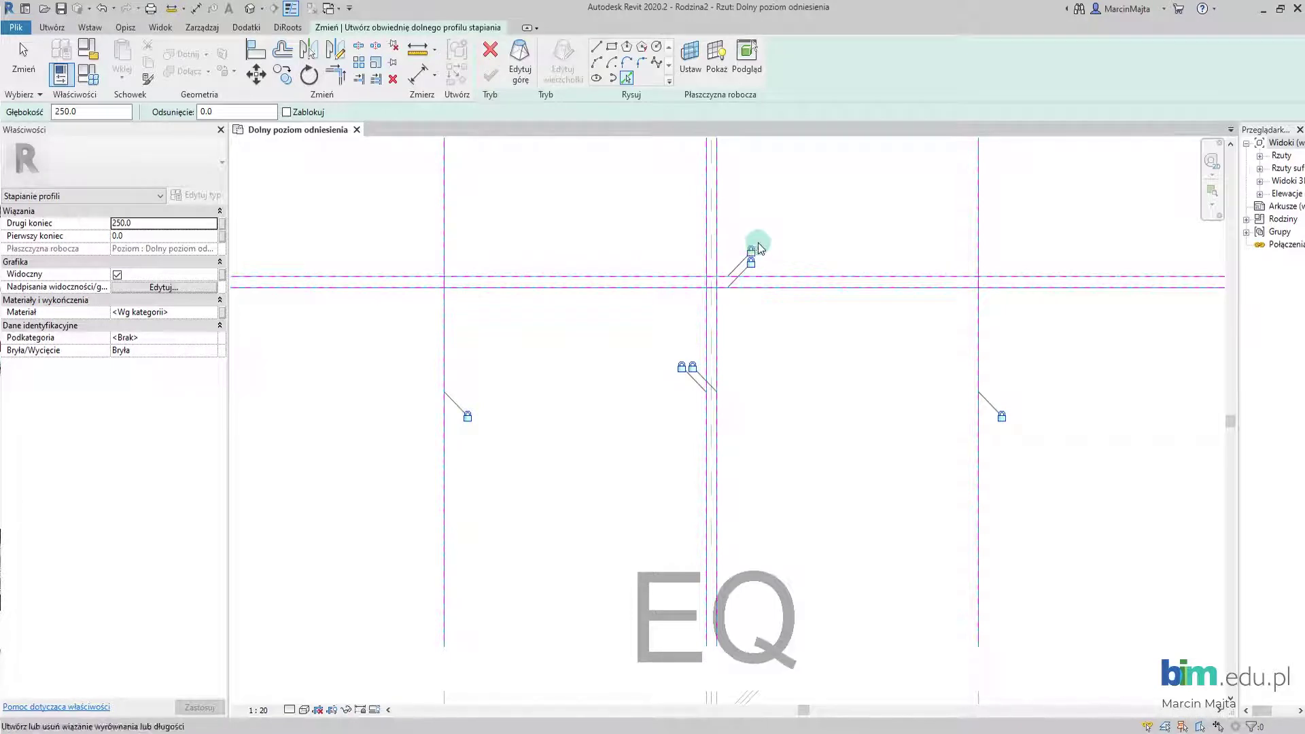
scroll(753, 390, down, 1)
scroll(753, 387, down, 1)
scroll(755, 387, down, 1)
scroll(756, 388, down, 1)
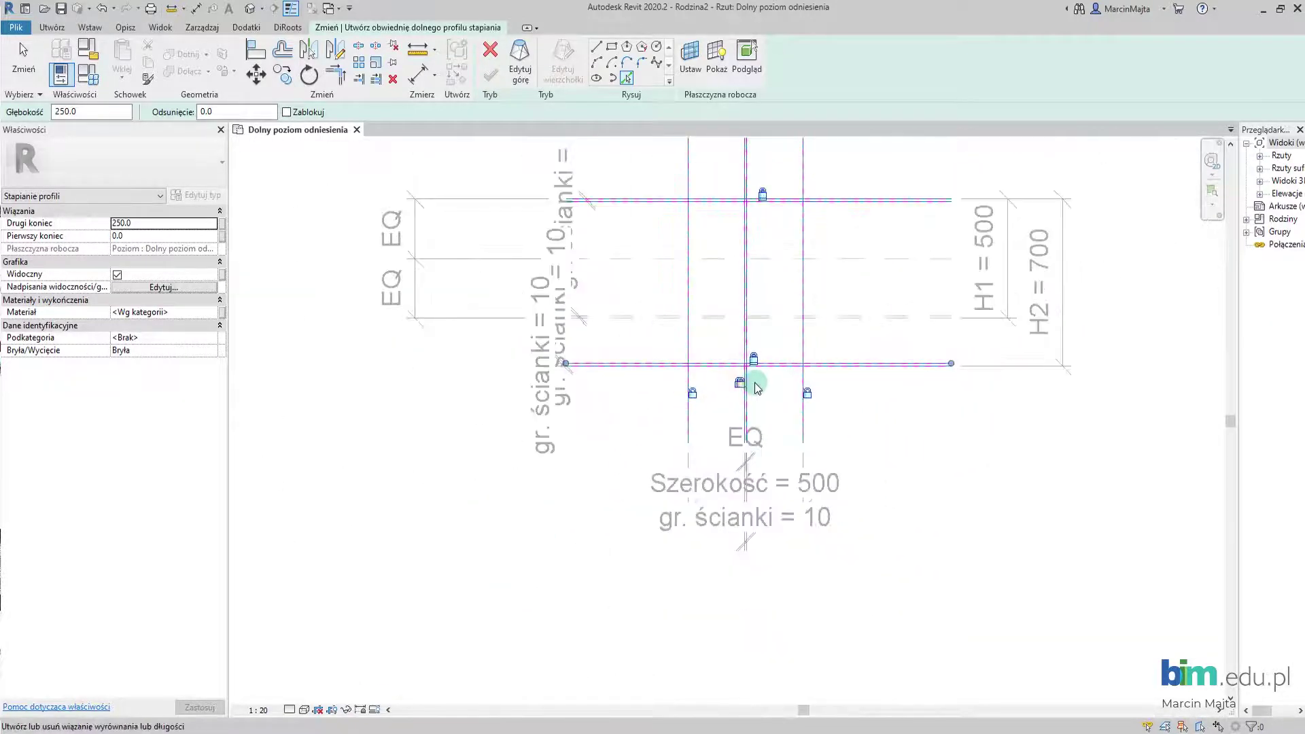
mouse_move(756, 388)
middle_down()
mouse_move(708, 410)
mouse_move(695, 451)
middle_up()
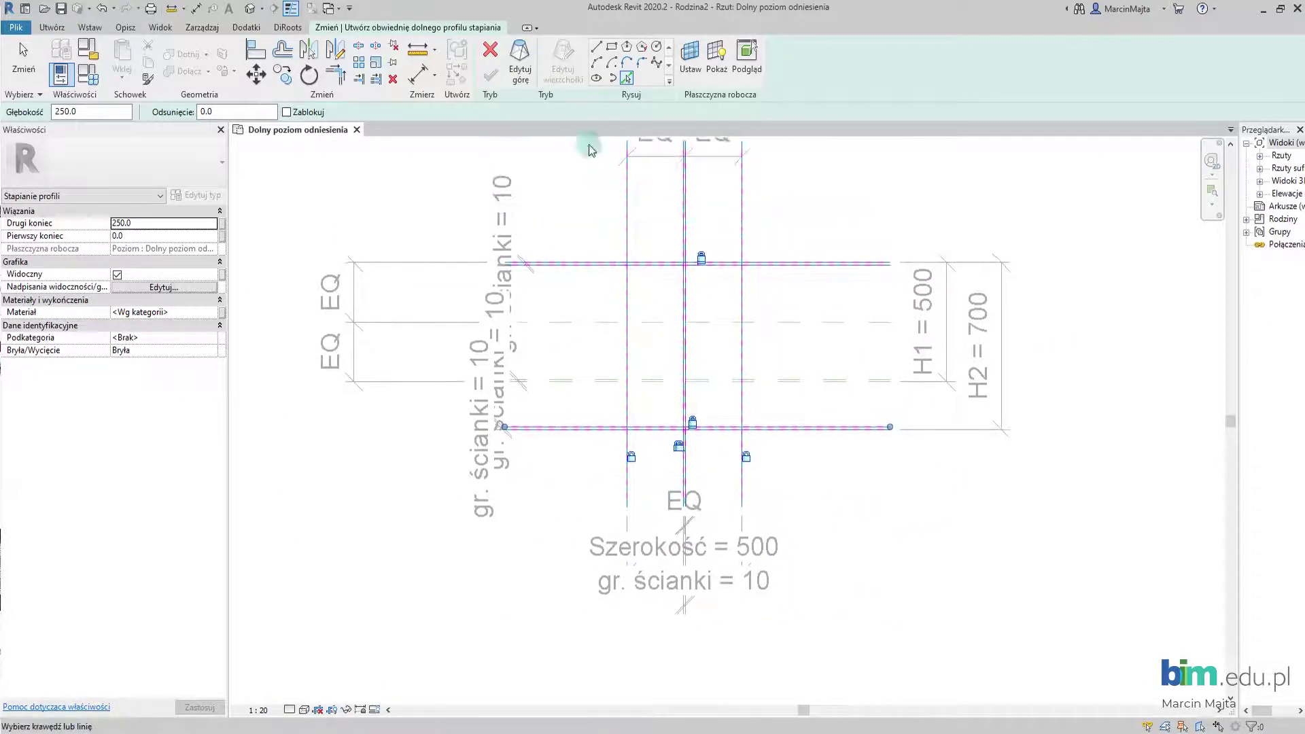
scroll(672, 384, up, 5)
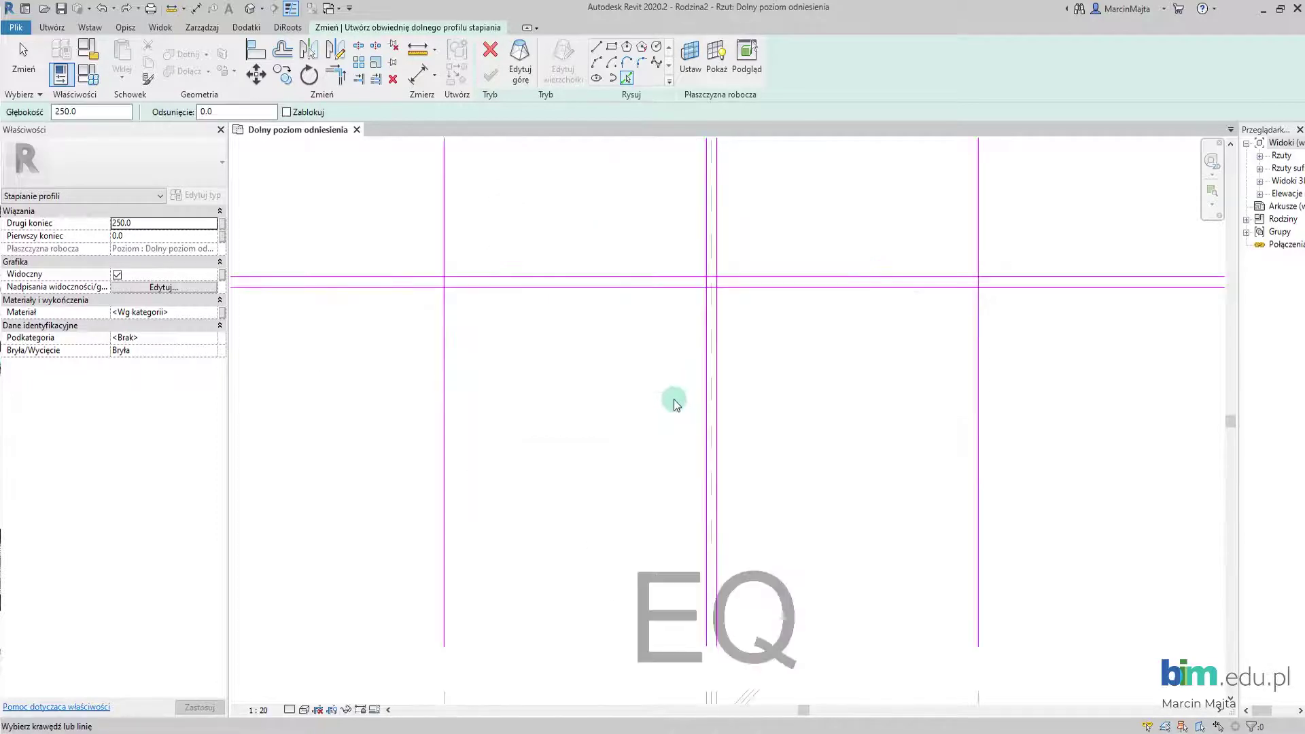
scroll(662, 381, down, 2)
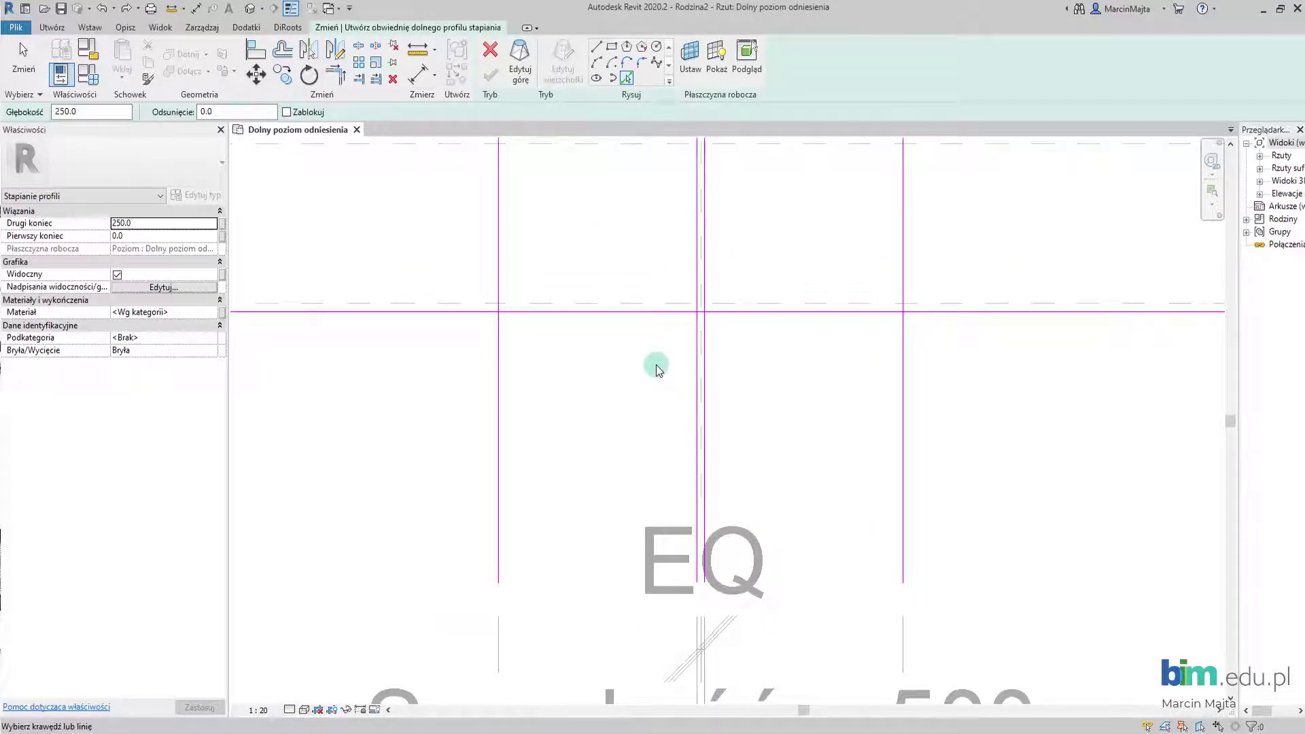
scroll(658, 368, down, 2)
scroll(657, 367, up, 2)
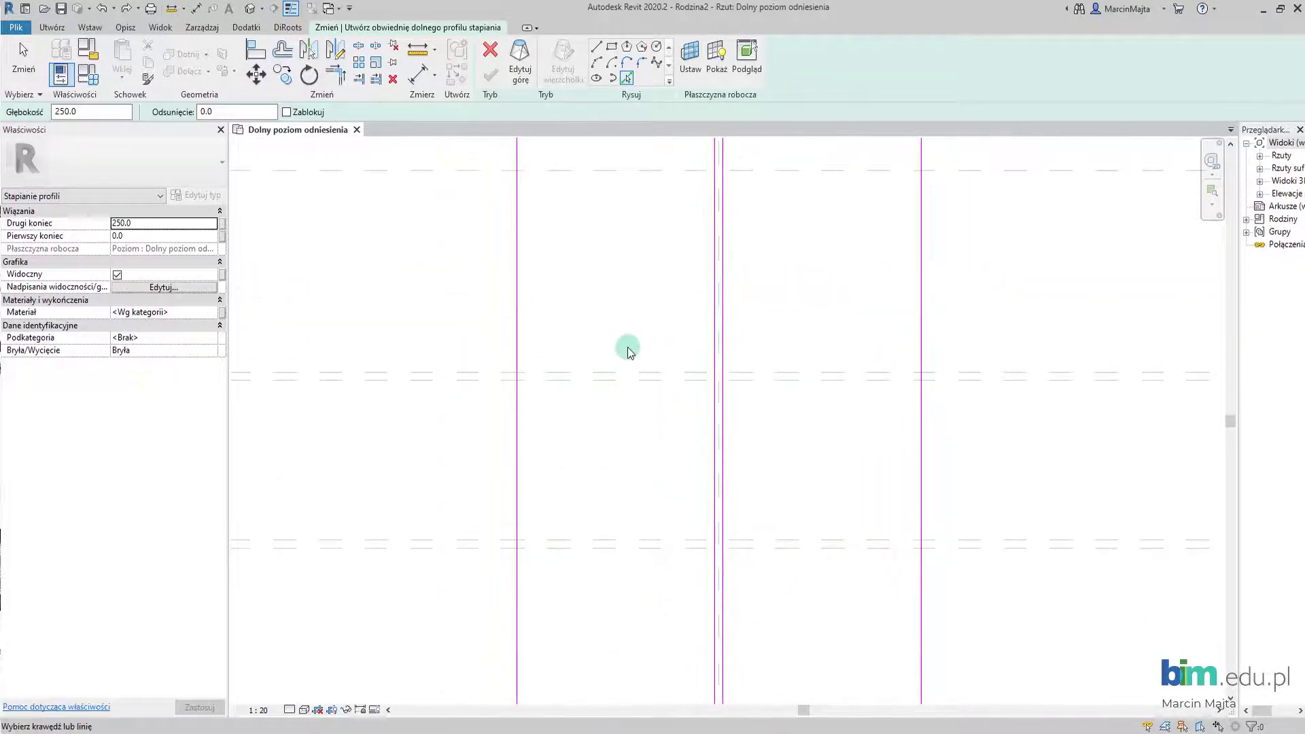
click(631, 381)
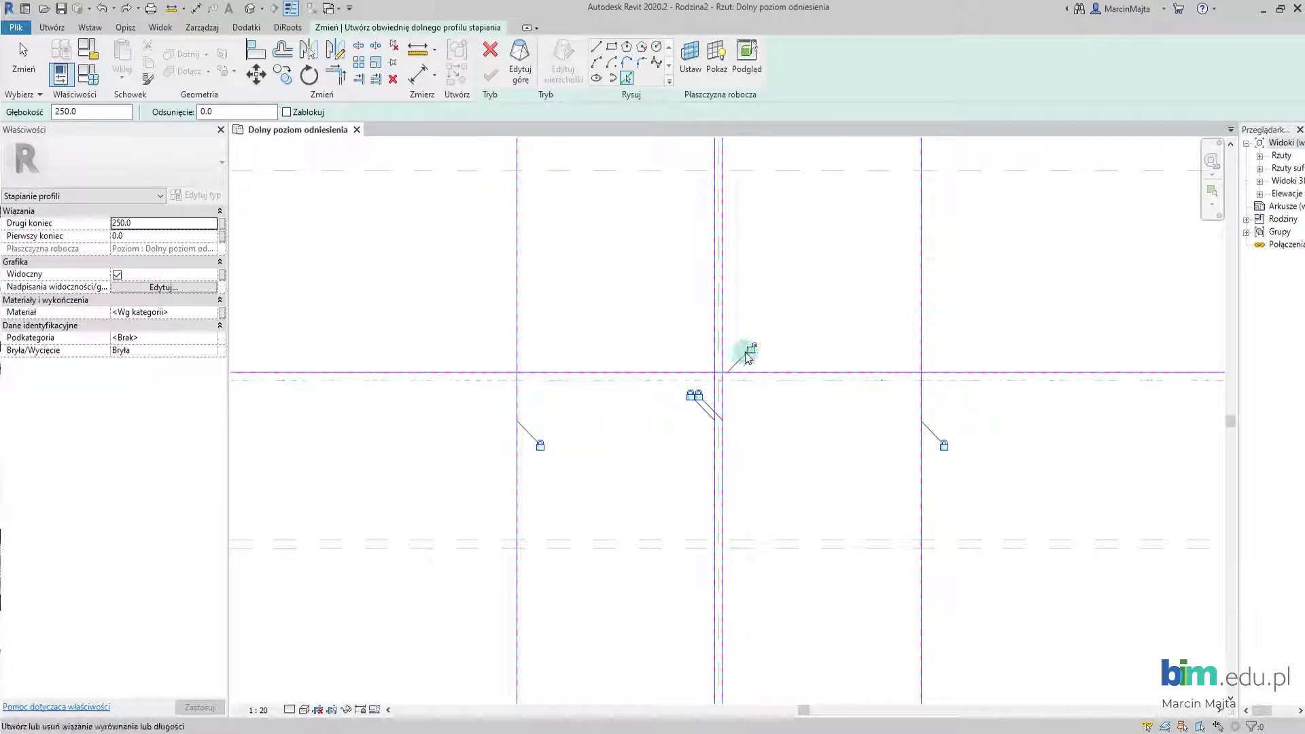
click(632, 380)
click(753, 352)
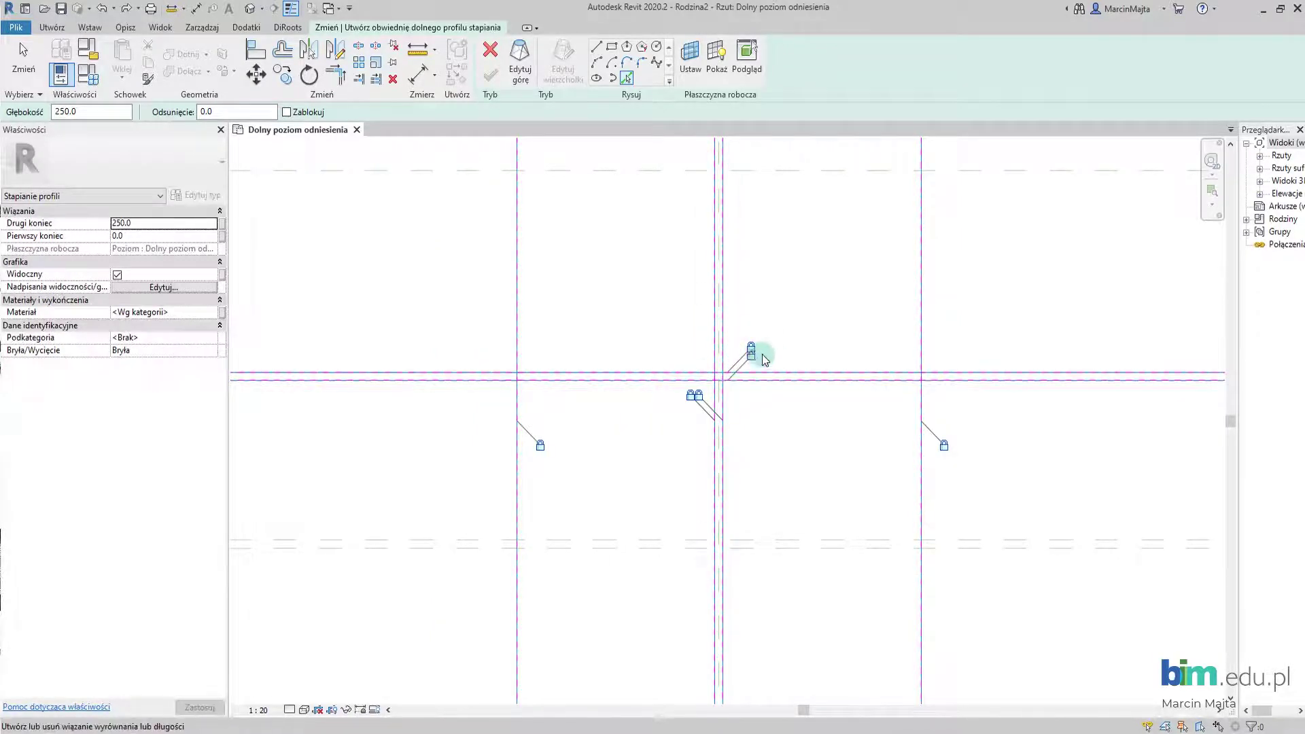
Split the sketch lines with SL at three intersections near the web.
scroll(758, 346, down, 2)
scroll(691, 346, down, 1)
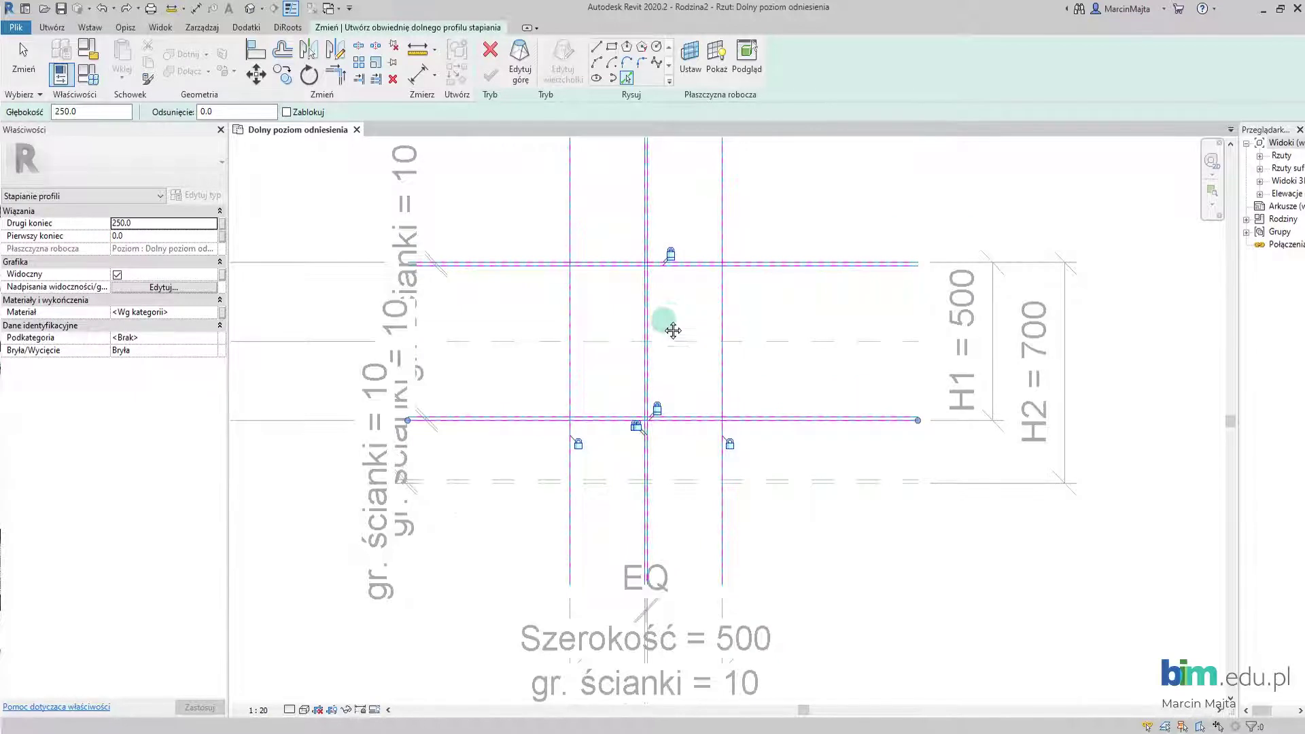
middle_drag(673, 331, 635, 364)
scroll(517, 318, up, 3)
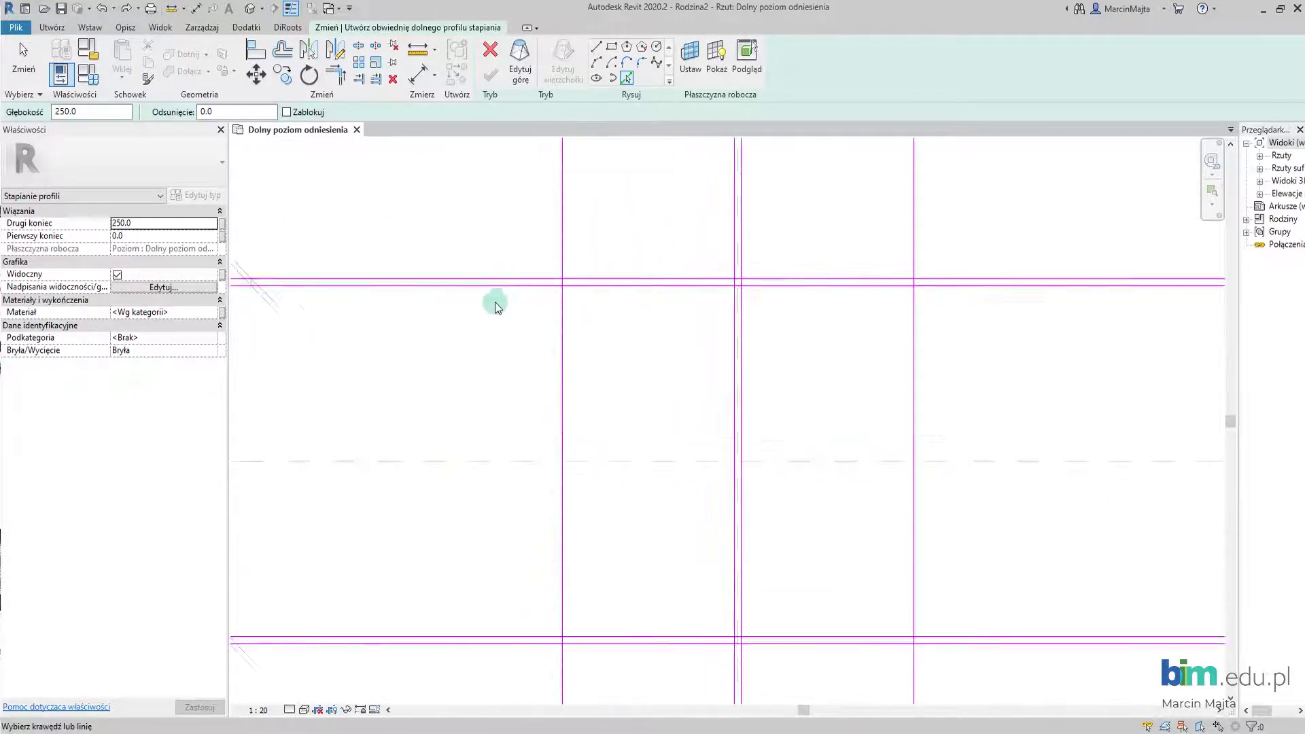
scroll(495, 300, up, 3)
scroll(576, 277, up, 3)
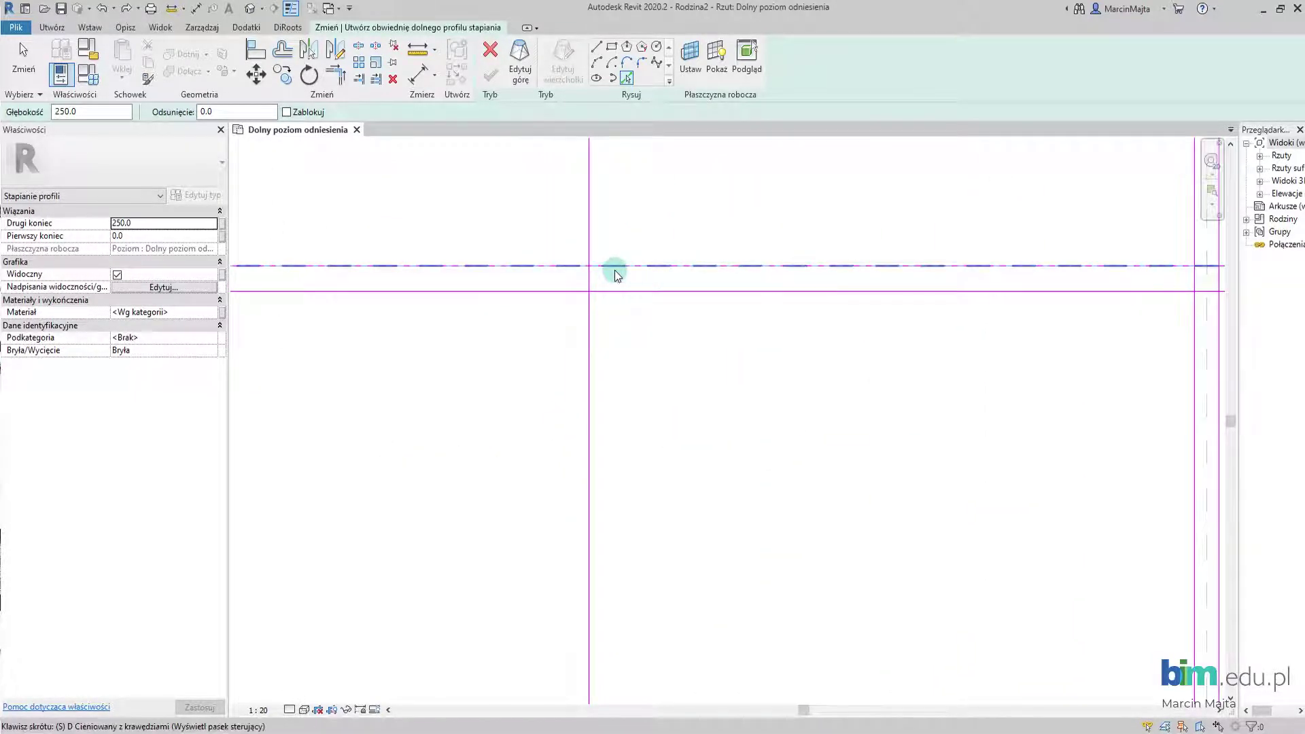
key(s)
key(l)
scroll(617, 333, down, 3)
scroll(618, 360, down, 3)
scroll(616, 387, down, 3)
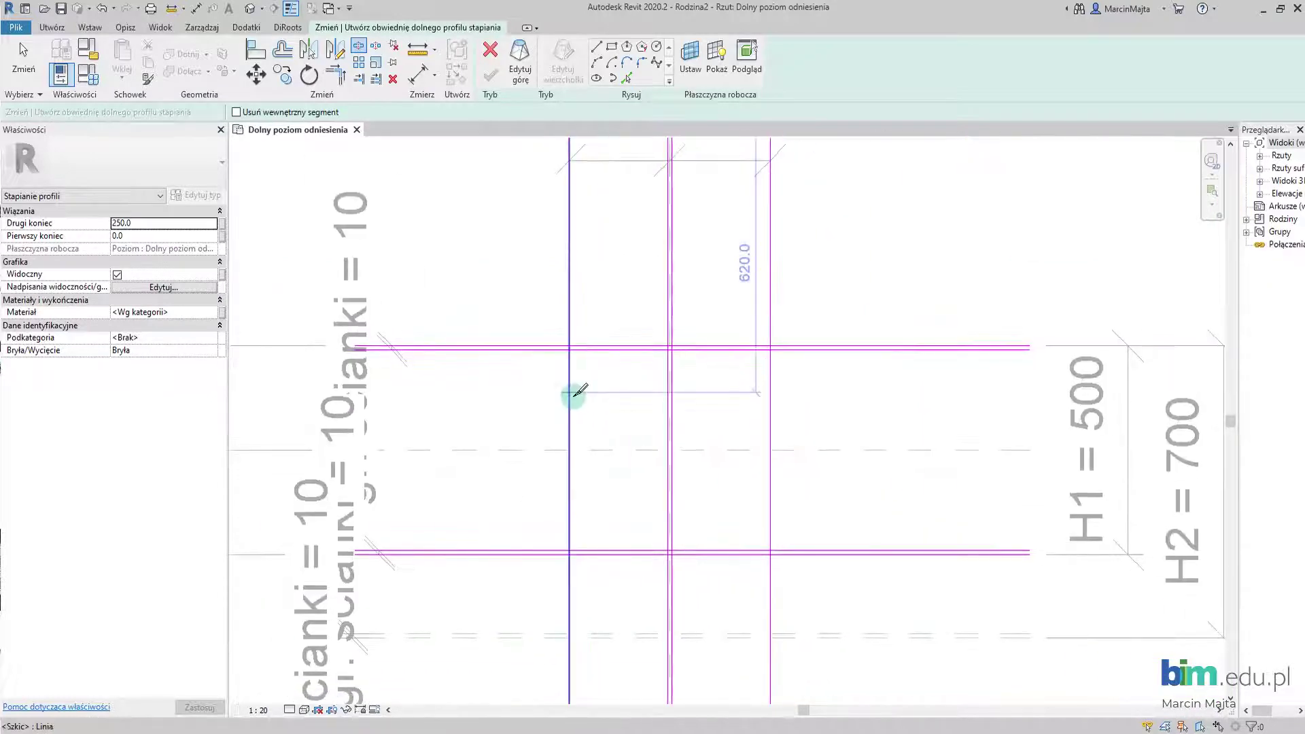
click(770, 392)
scroll(656, 330, up, 2)
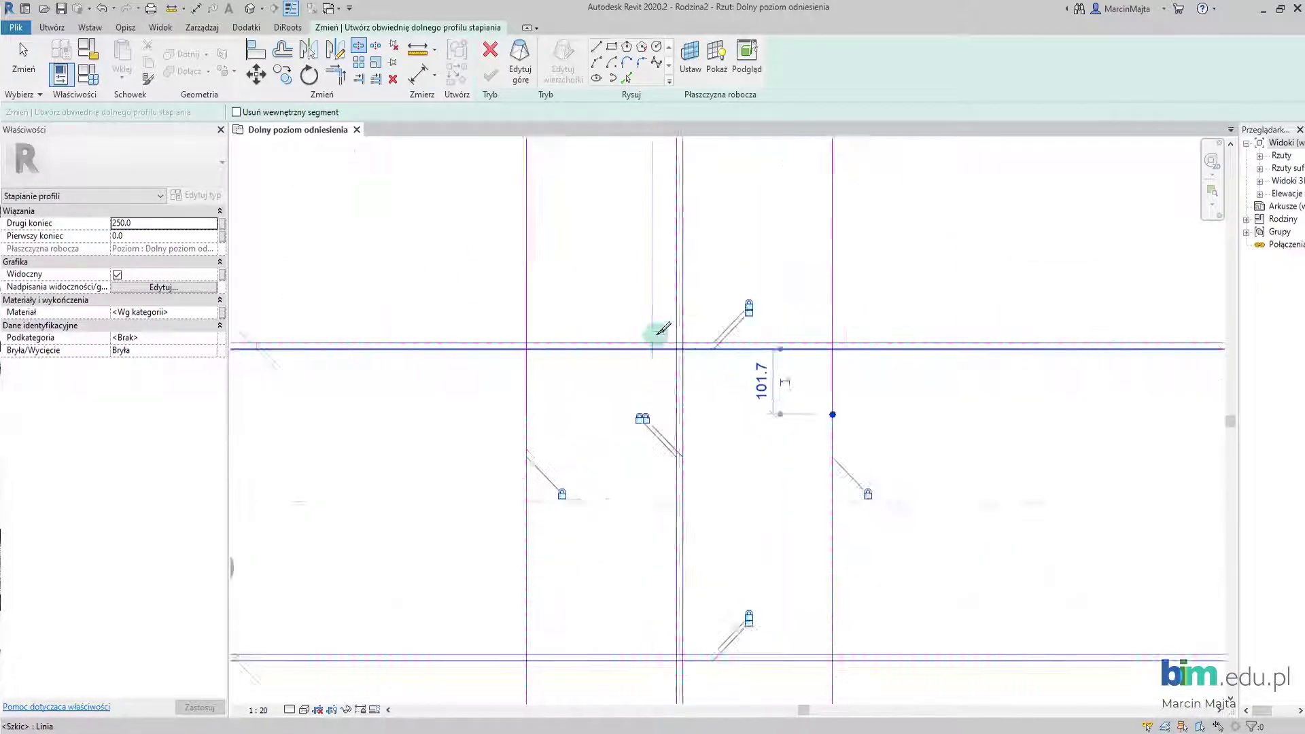
scroll(700, 342, up, 3)
click(688, 317)
scroll(673, 510, down, 2)
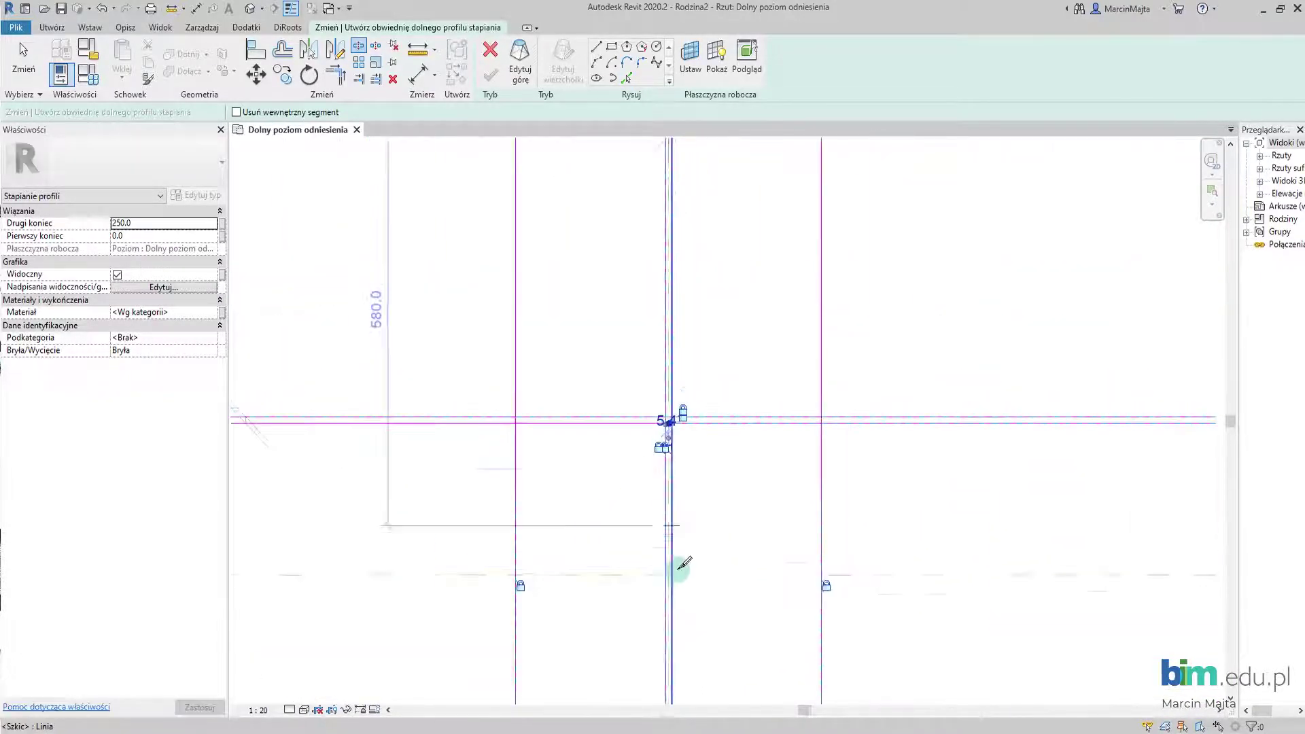
scroll(676, 443, down, 2)
scroll(647, 446, up, 3)
scroll(638, 445, up, 2)
click(638, 445)
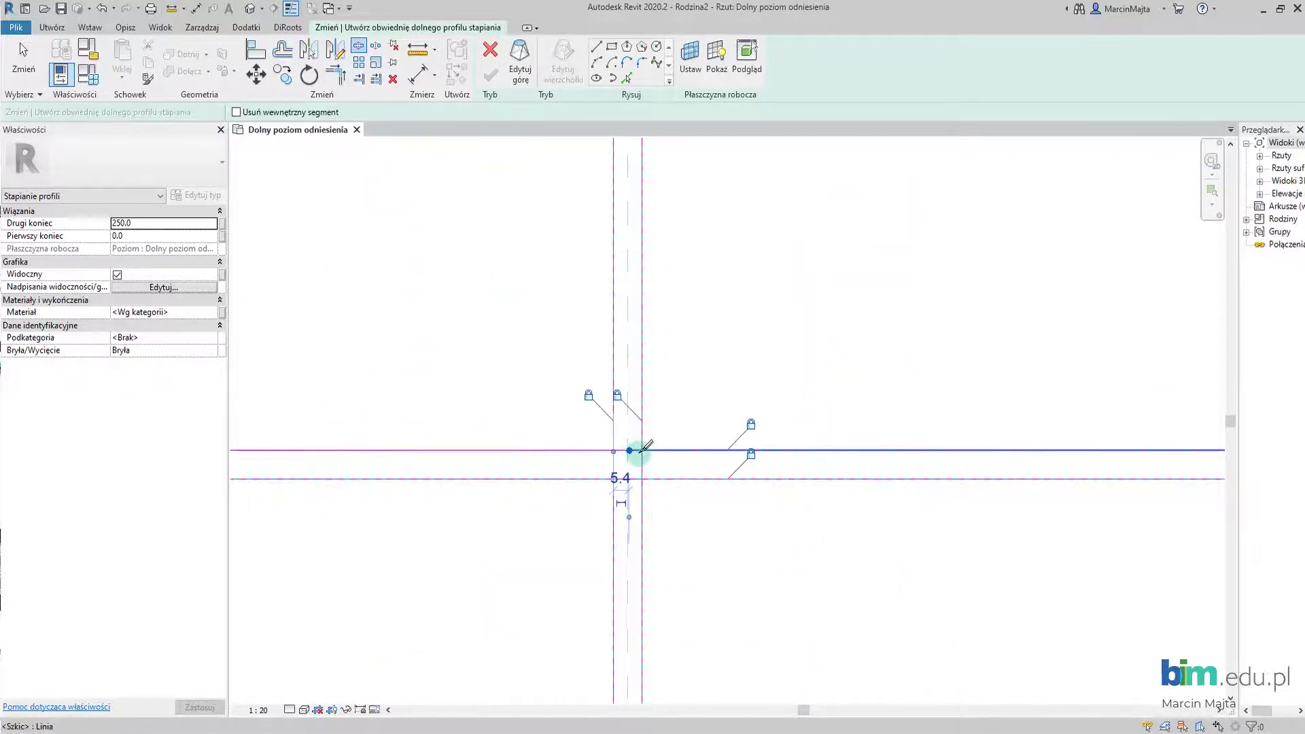
scroll(631, 435, down, 2)
scroll(561, 433, down, 2)
scroll(550, 416, down, 1)
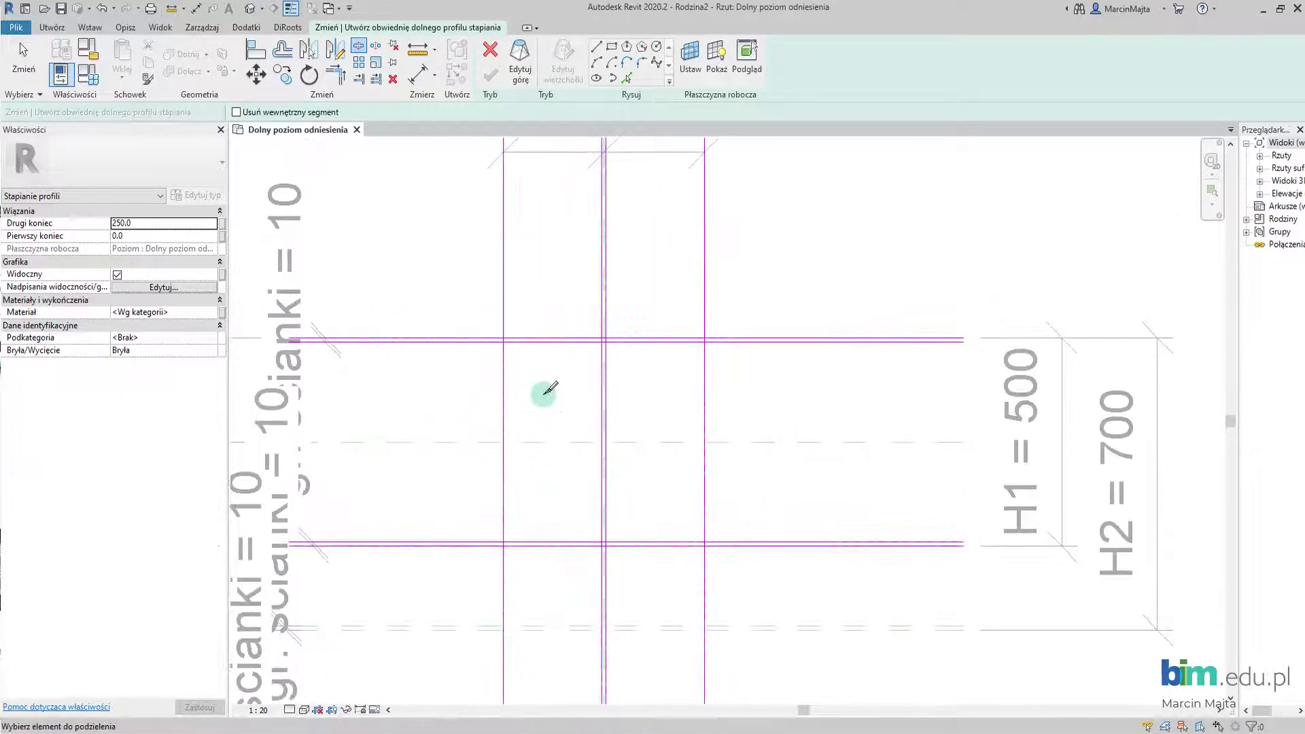
Trim the first two flange corners of the profile with TR.
key(t)
key(r)
scroll(513, 343, up, 3)
scroll(510, 367, up, 3)
click(502, 364)
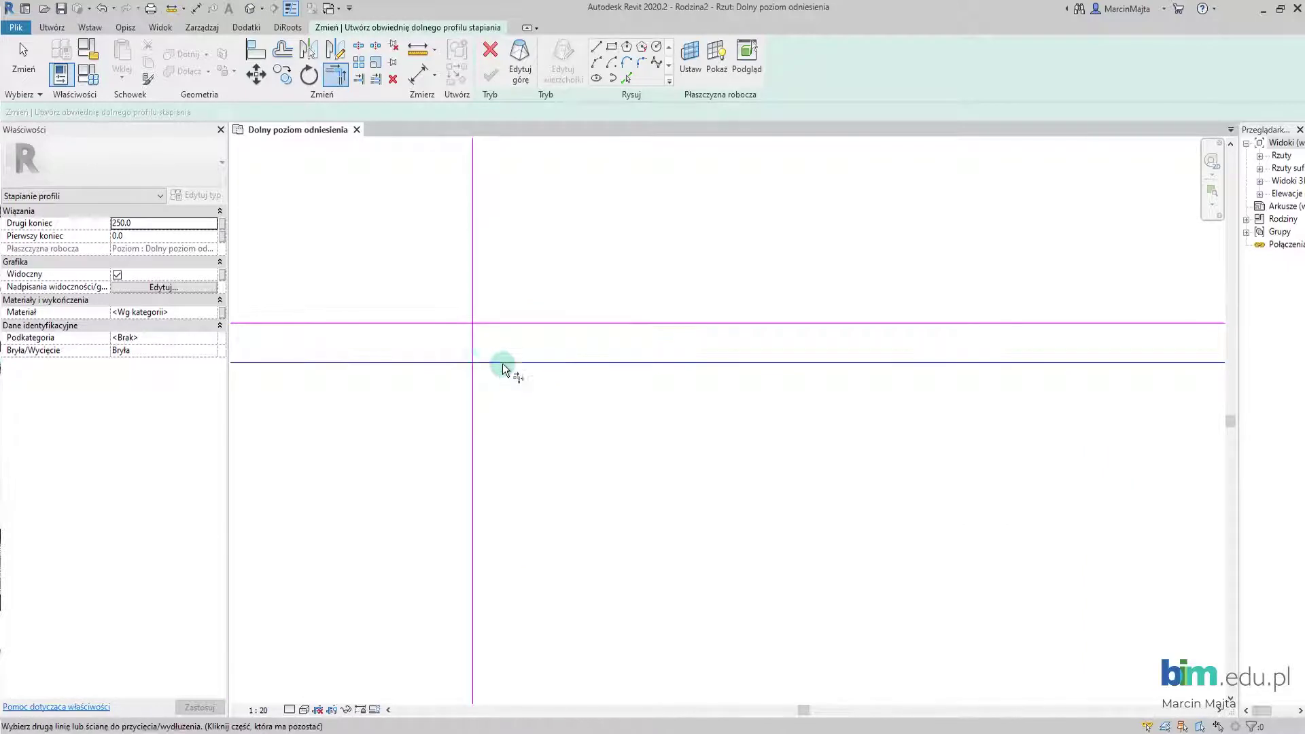
click(474, 366)
scroll(530, 381, down, 1)
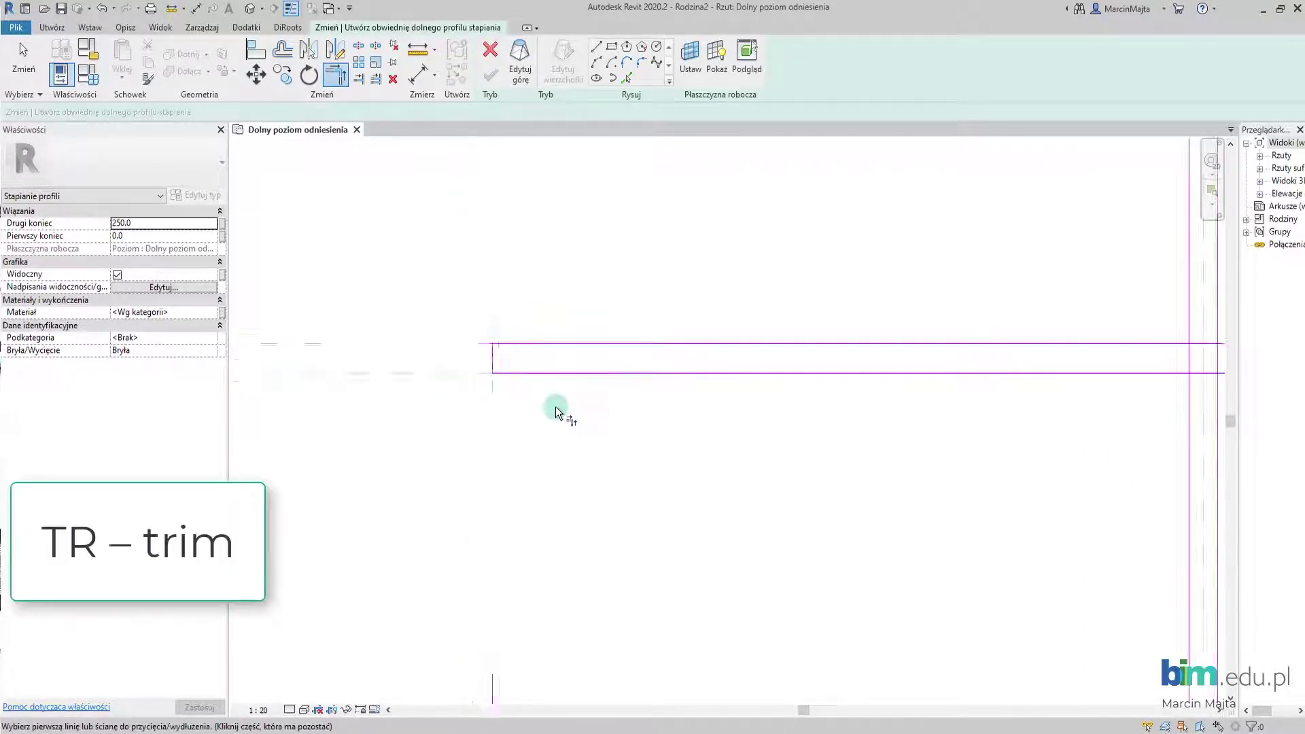
scroll(555, 412, down, 1)
click(689, 374)
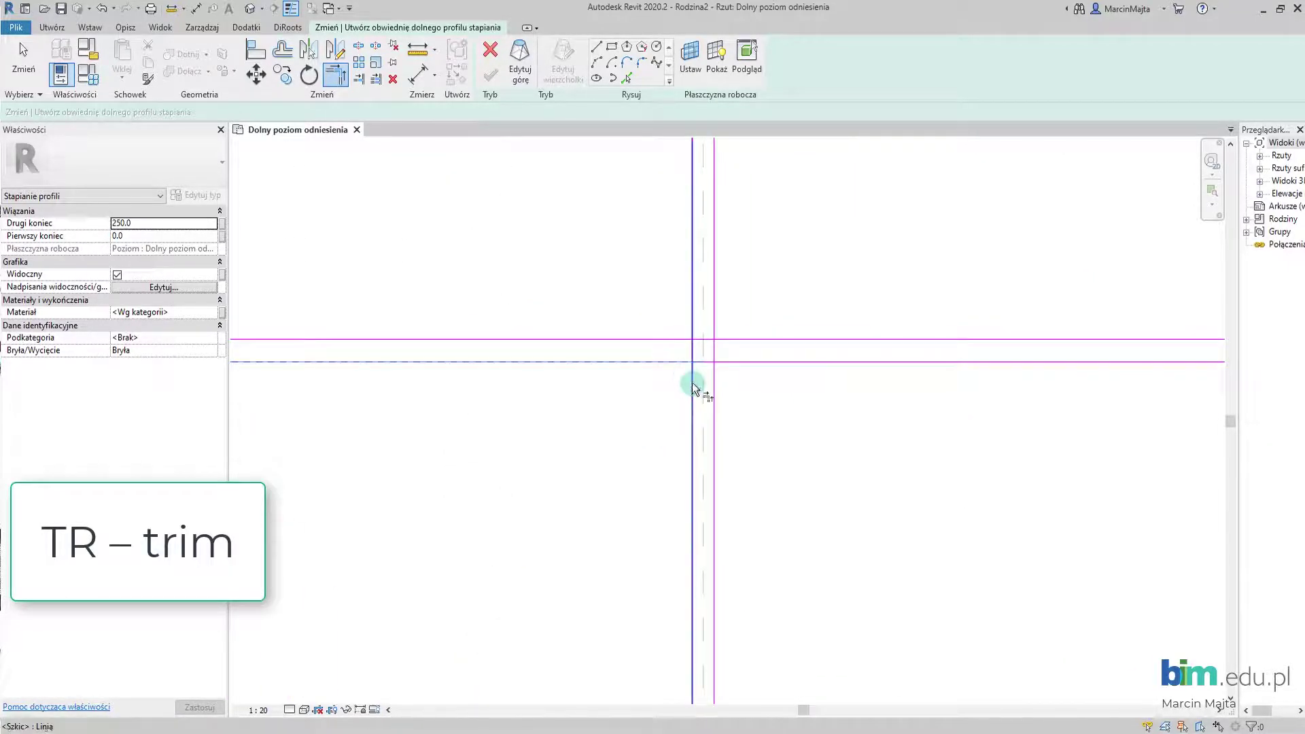
click(694, 387)
Trim the remaining top-flange and web-junction corners to close the I-section outline.
scroll(739, 367, down, 1)
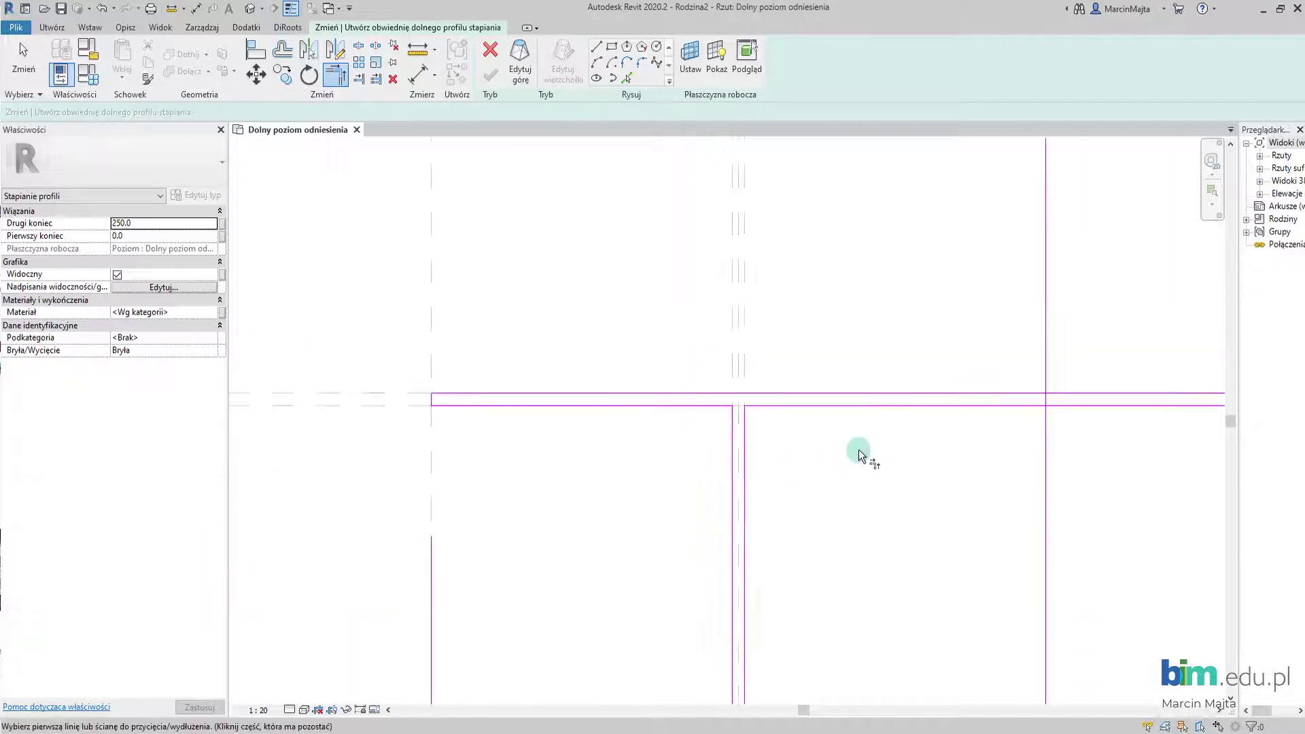
middle_drag(859, 451, 556, 393)
scroll(713, 335, up, 2)
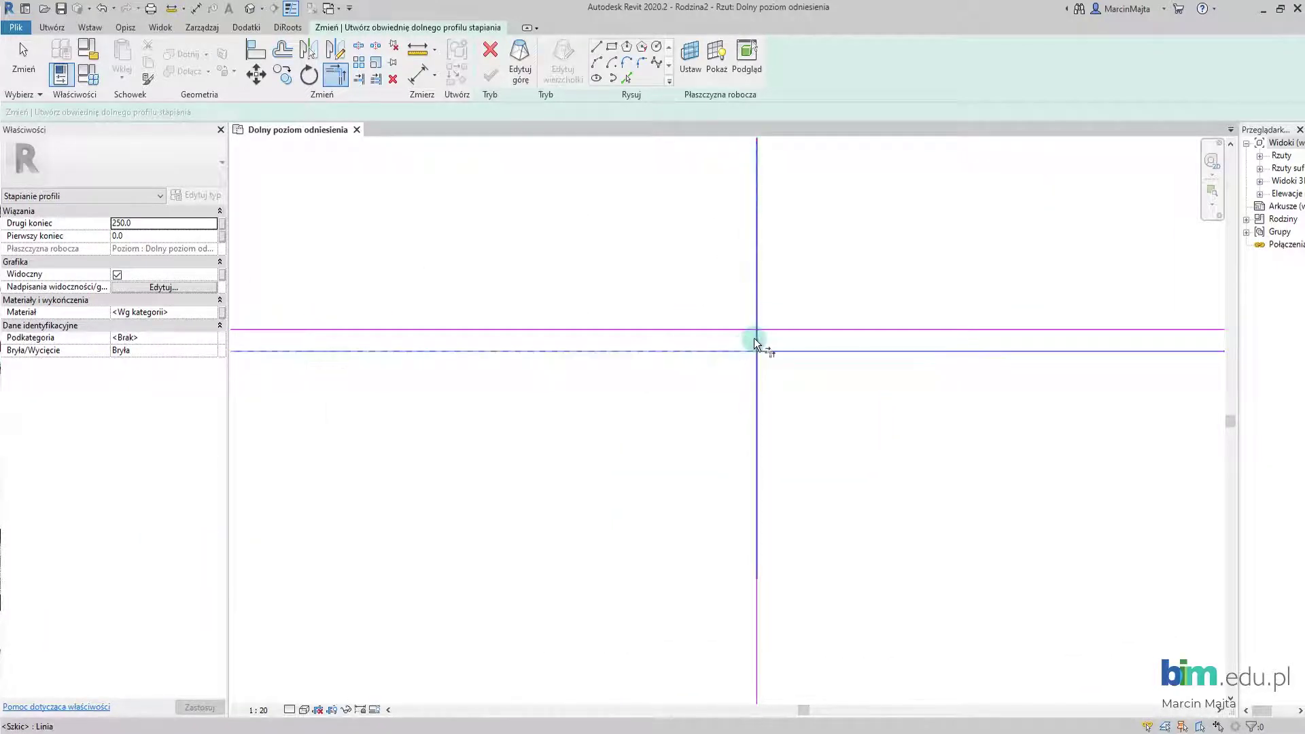
scroll(708, 364, down, 2)
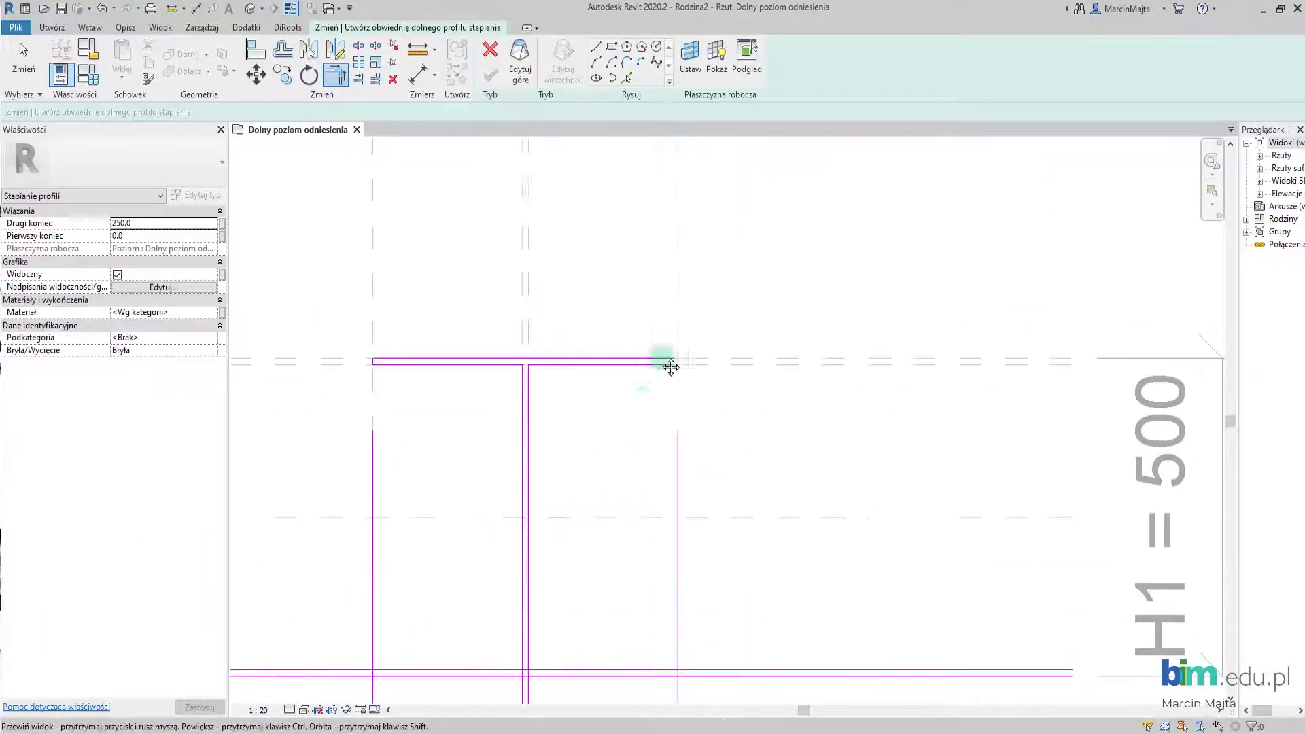
middle_drag(670, 364, 636, 355)
scroll(466, 431, up, 2)
scroll(490, 416, up, 3)
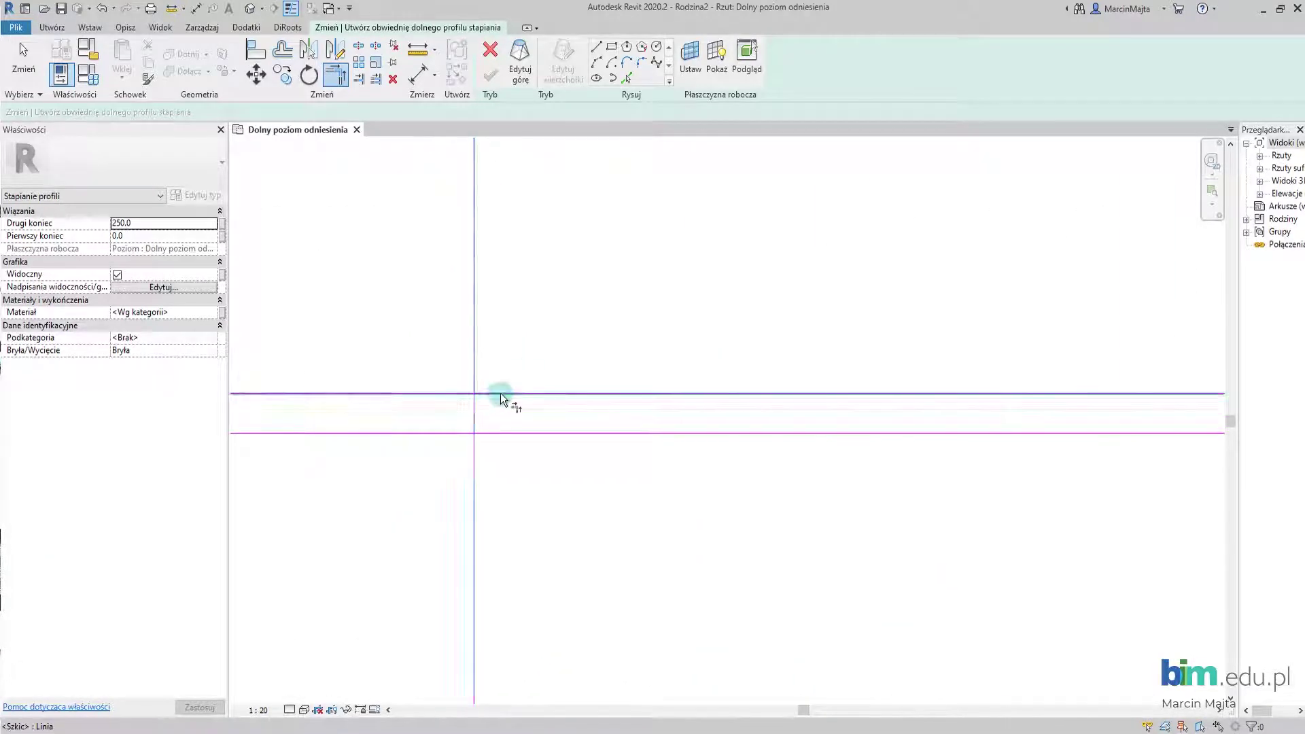
scroll(510, 430, down, 3)
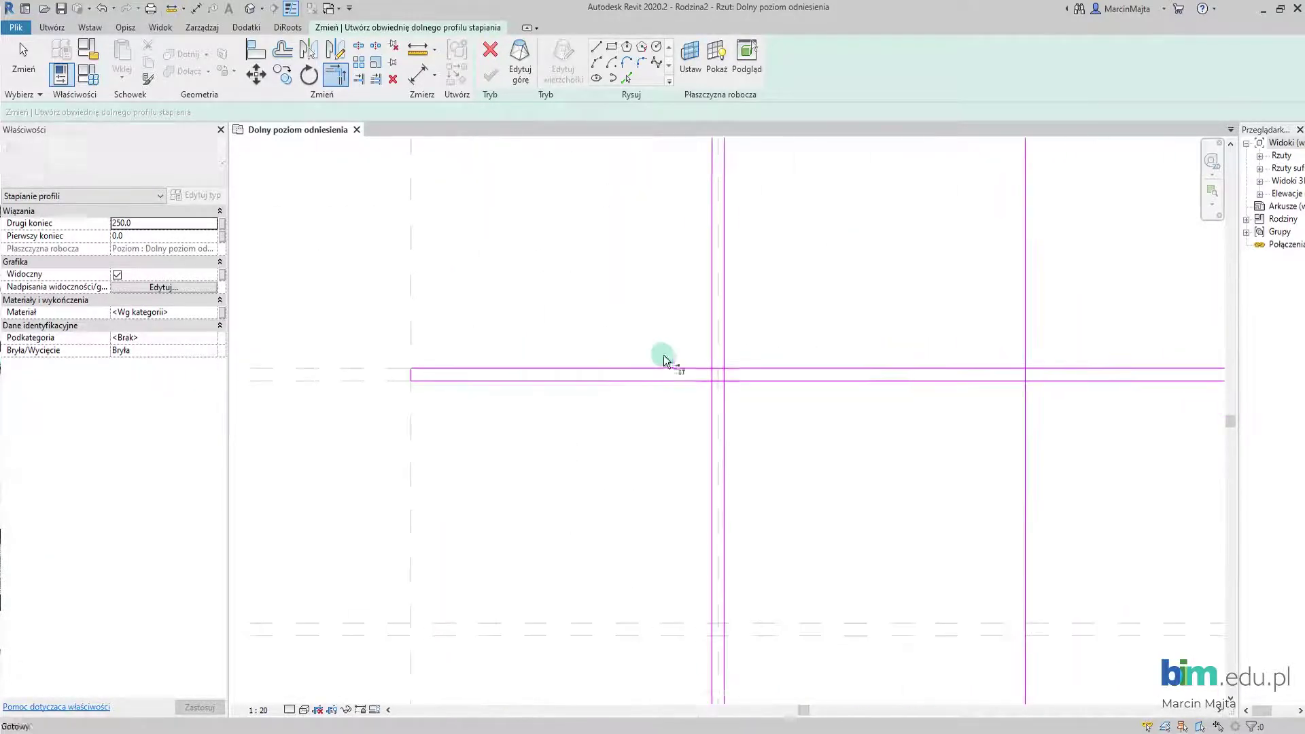
scroll(664, 361, up, 1)
click(700, 370)
click(743, 344)
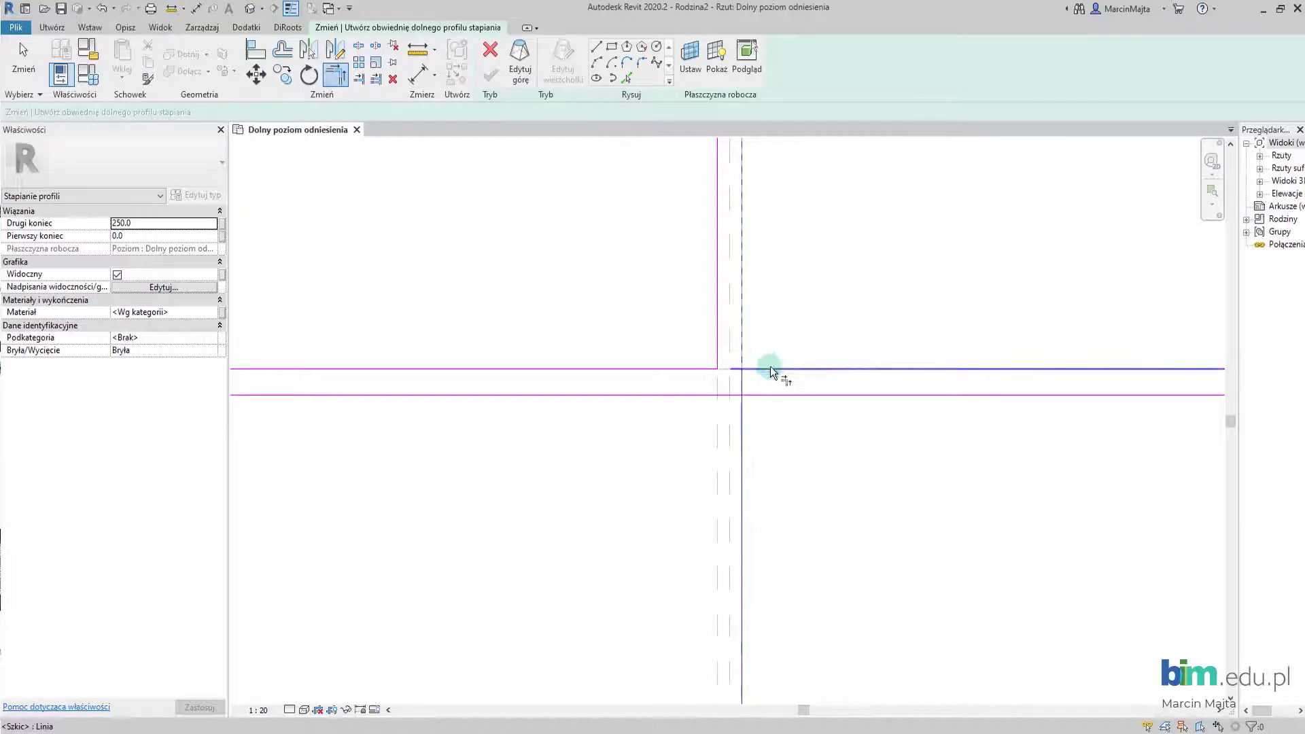
click(788, 366)
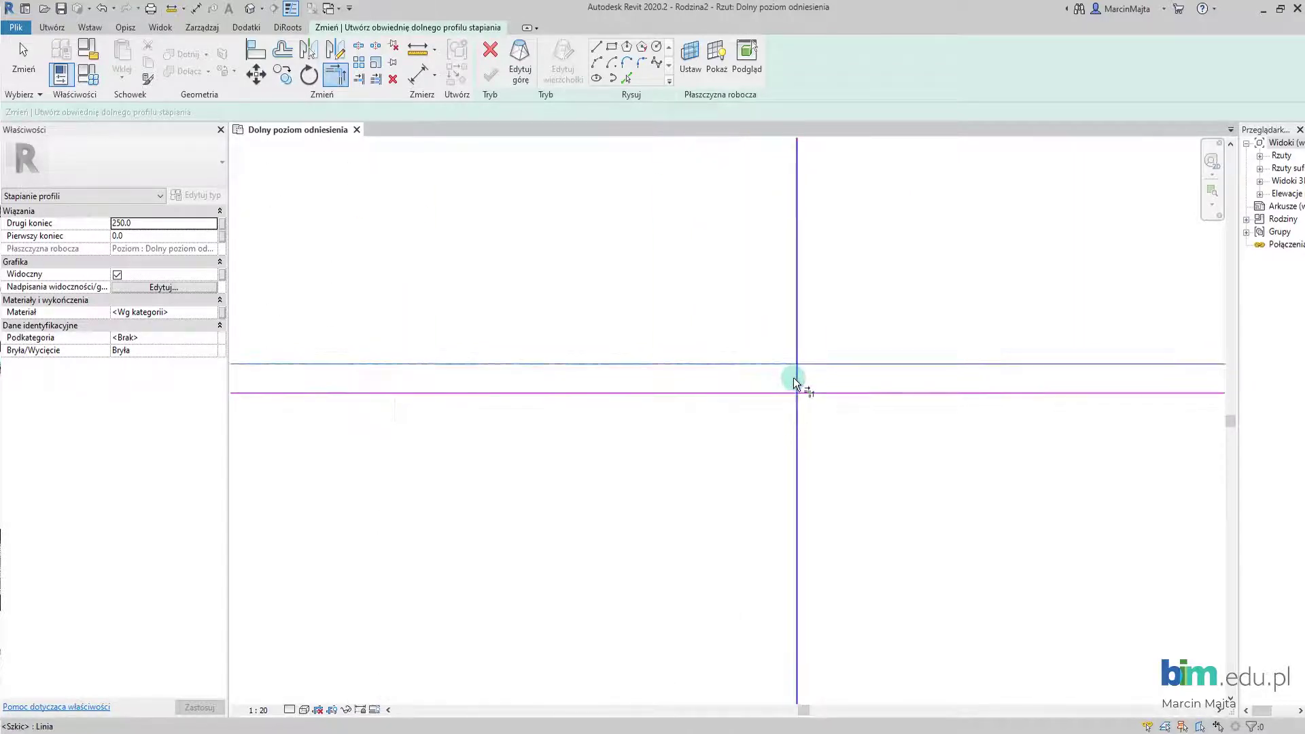
click(800, 384)
scroll(623, 426, down, 2)
scroll(582, 343, down, 3)
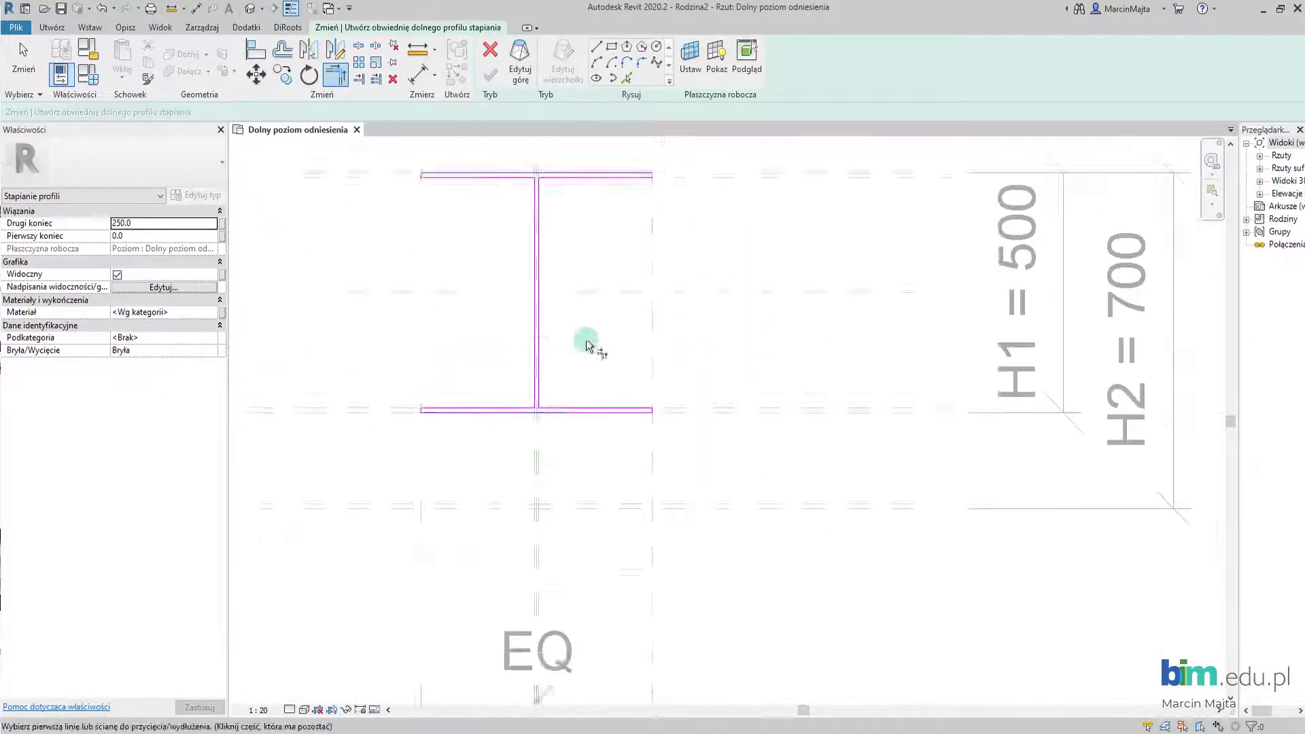
mouse_move(583, 344)
middle_down()
mouse_move(595, 433)
mouse_move(642, 442)
middle_up()
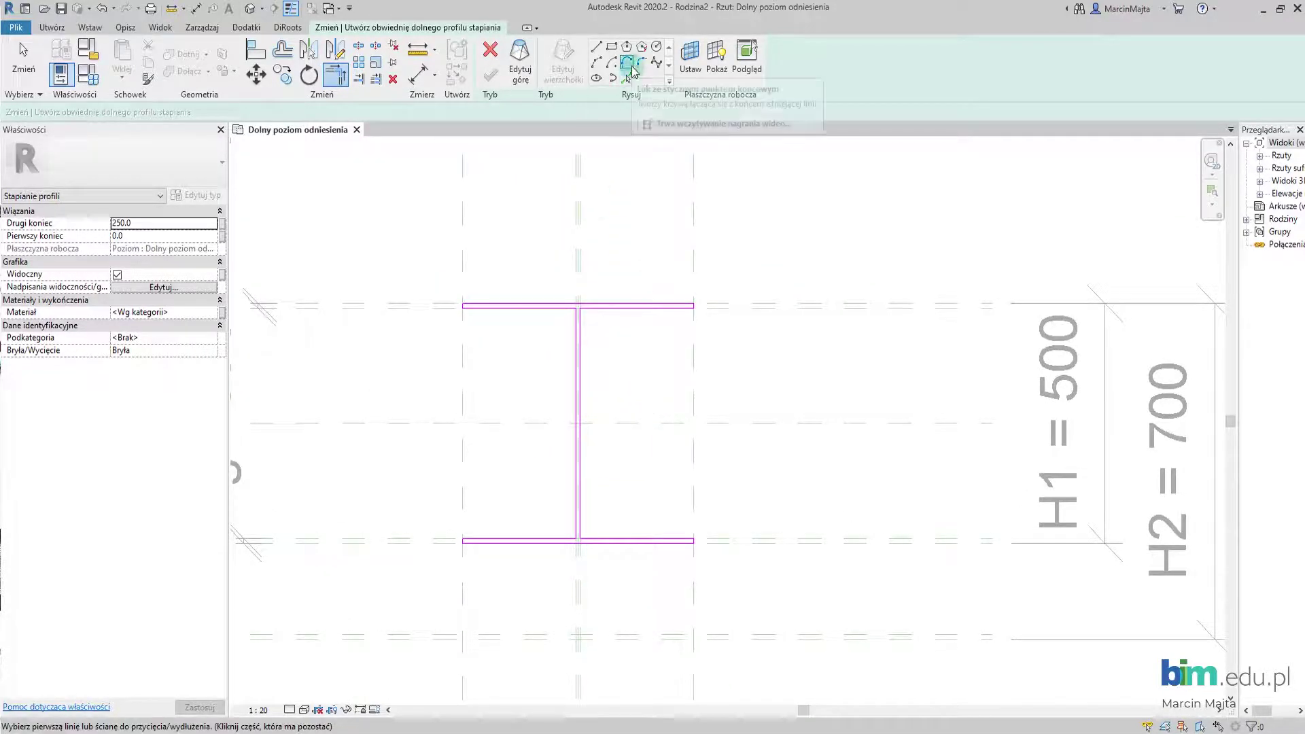
Set the Fillet Arc tool to a fixed radius of 8.
click(641, 62)
scroll(445, 282, up, 2)
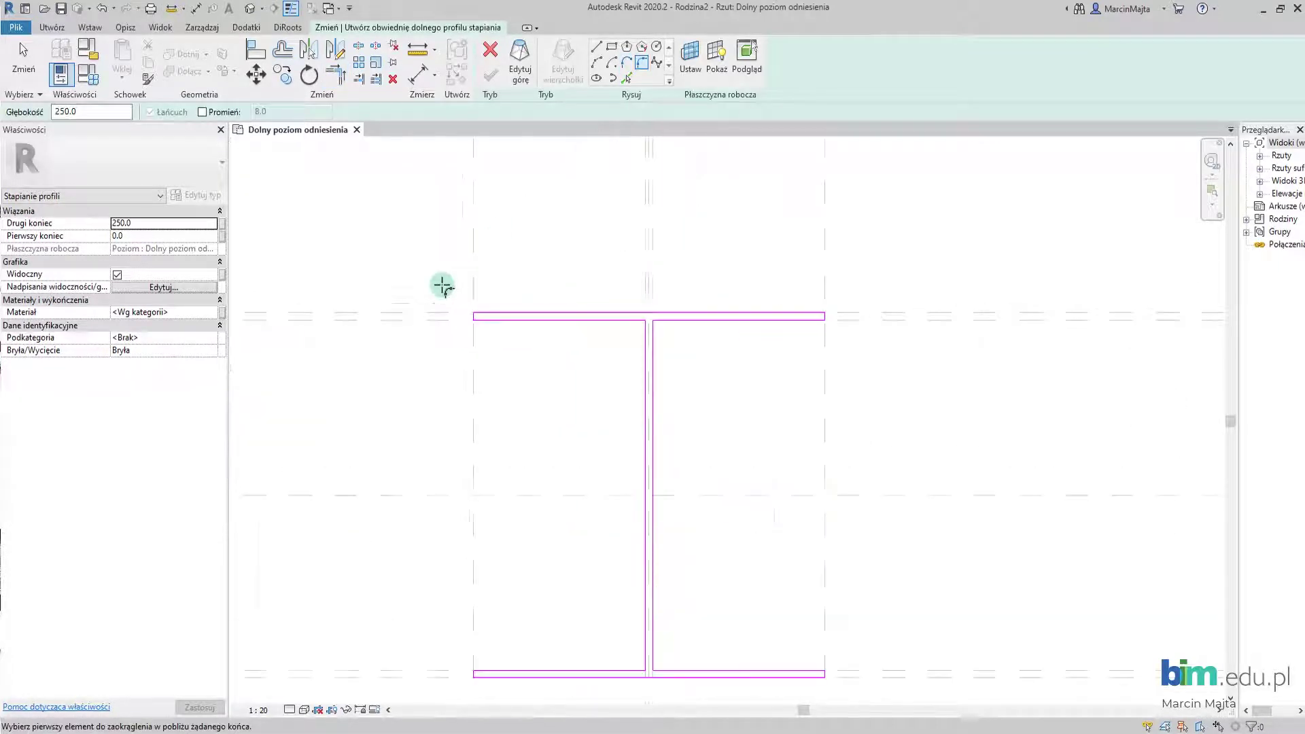
click(202, 112)
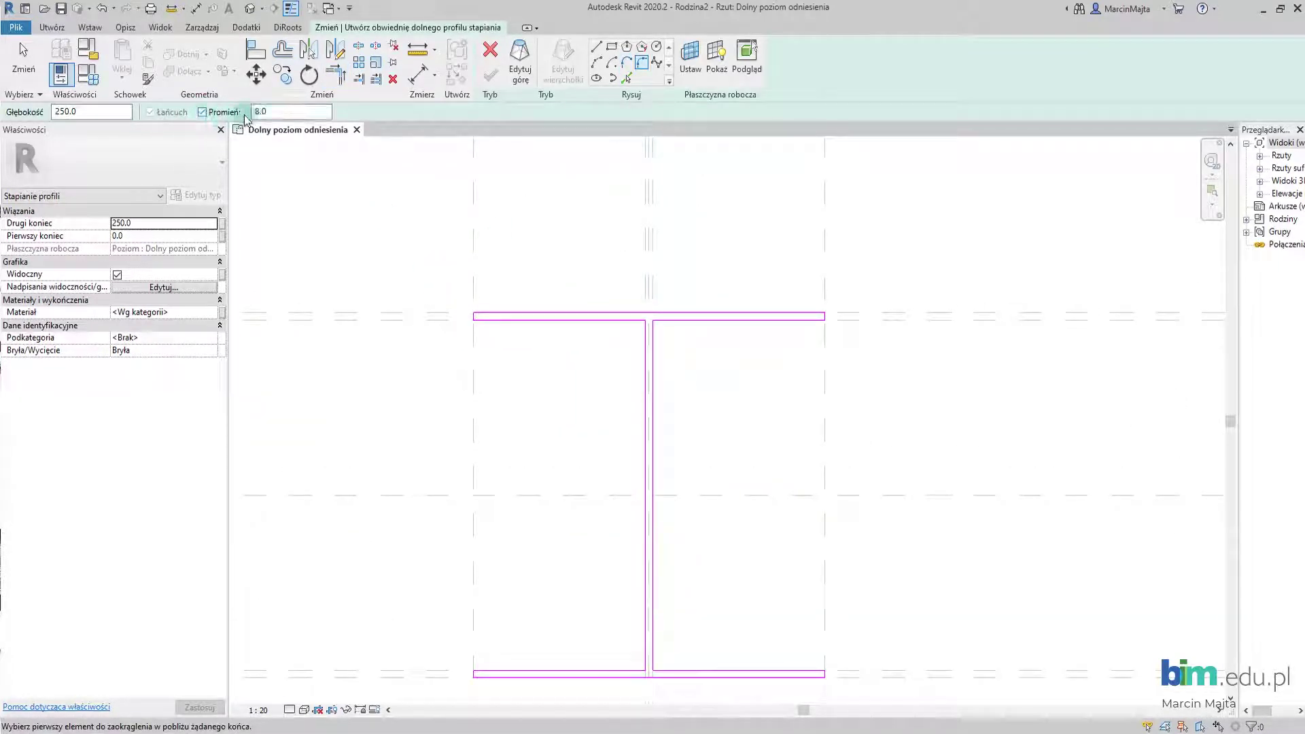
click(256, 111)
scroll(414, 299, up, 2)
scroll(475, 316, up, 3)
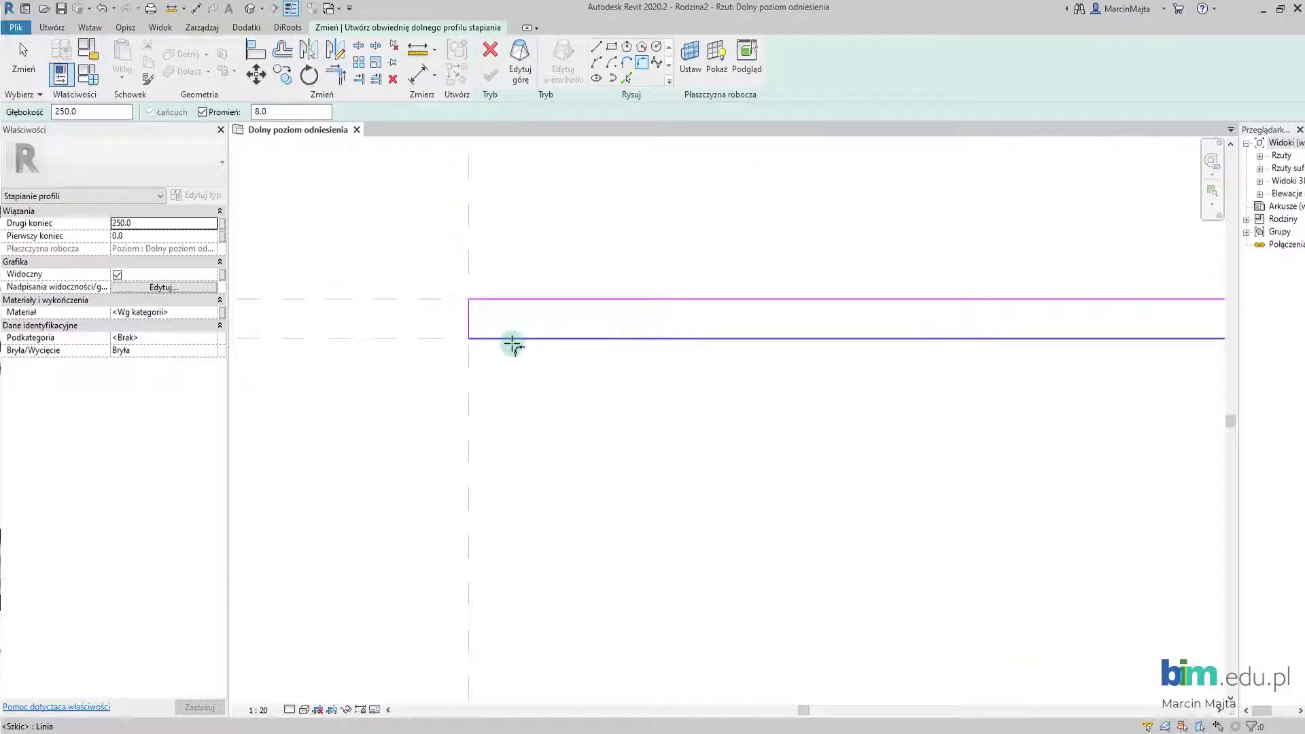
scroll(809, 460, down, 3)
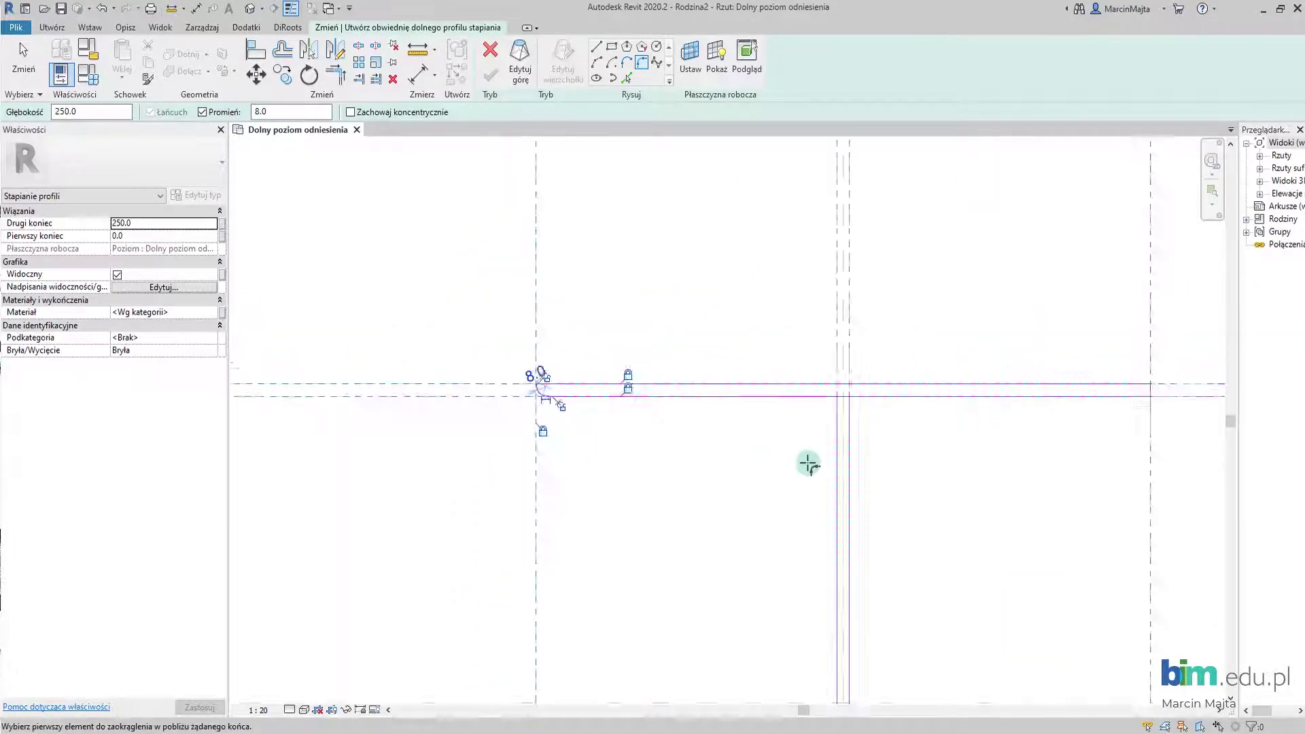
Round the flange-end corners of the bottom profile with radius 8 fillets.
click(766, 369)
middle_drag(777, 369, 745, 397)
click(745, 396)
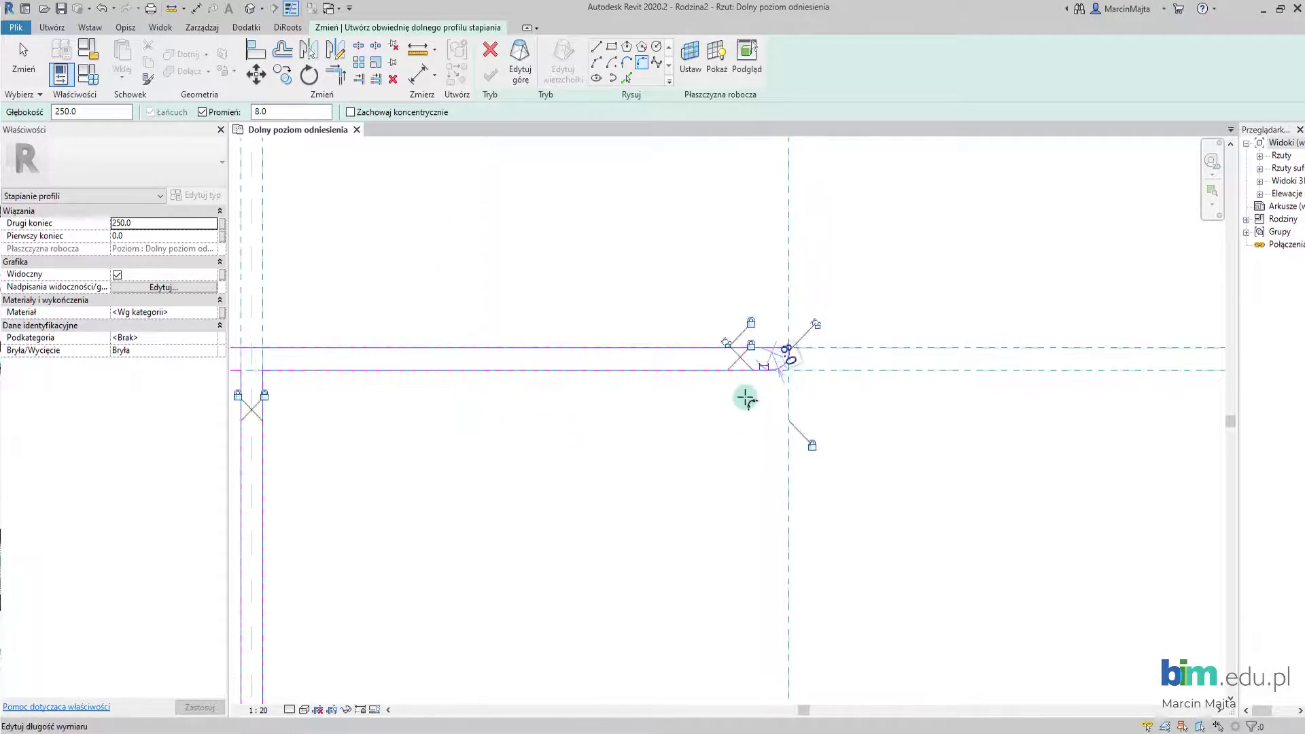
middle_drag(682, 443, 757, 283)
scroll(582, 399, up, 3)
middle_drag(582, 399, 480, 524)
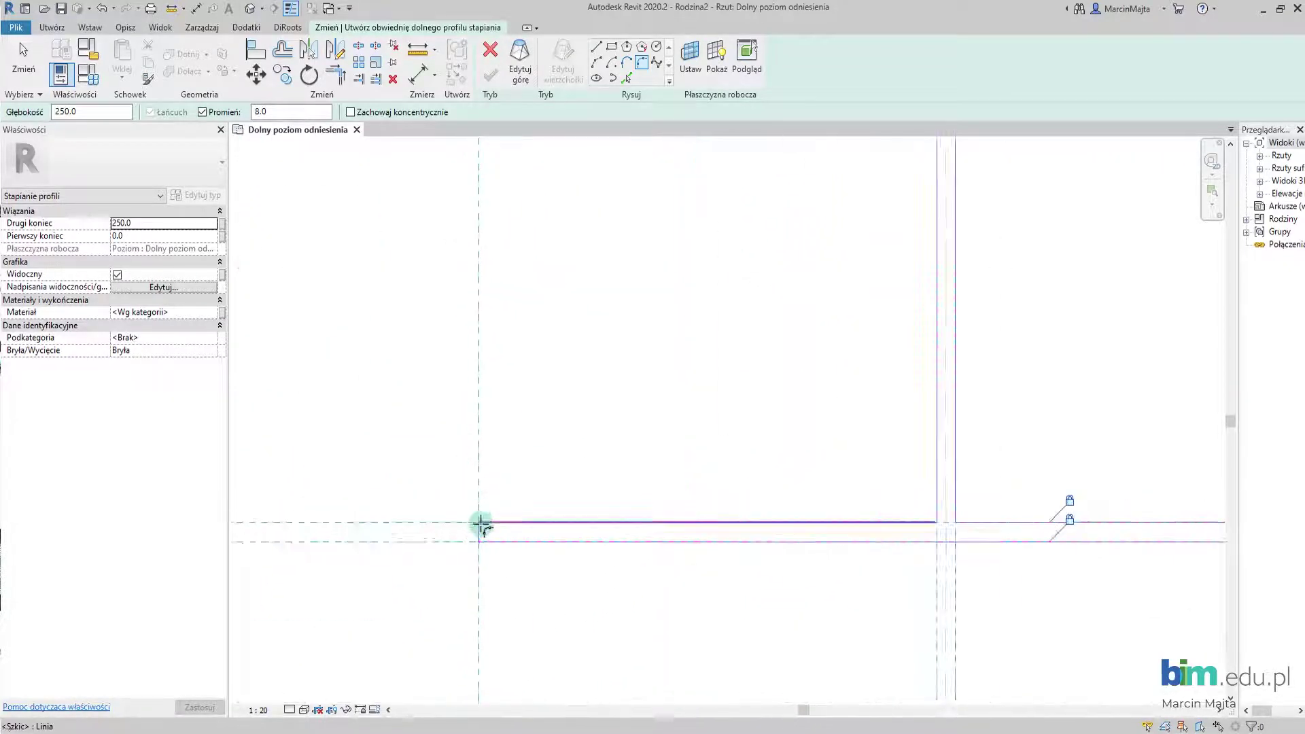
click(481, 542)
mouse_move(661, 515)
middle_down()
mouse_move(792, 475)
mouse_move(530, 431)
mouse_move(729, 500)
middle_up()
click(729, 499)
click(779, 518)
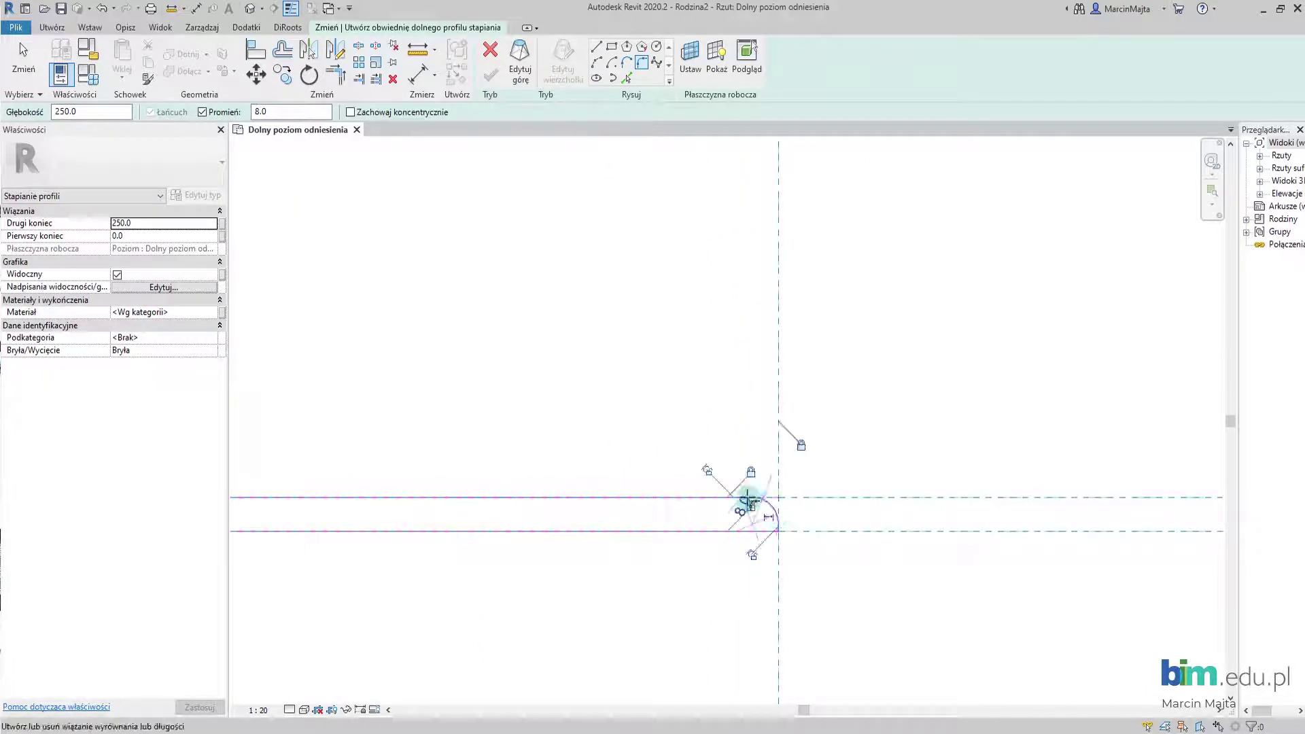
middle_drag(632, 489, 573, 478)
scroll(510, 421, down, 3)
middle_drag(451, 376, 631, 444)
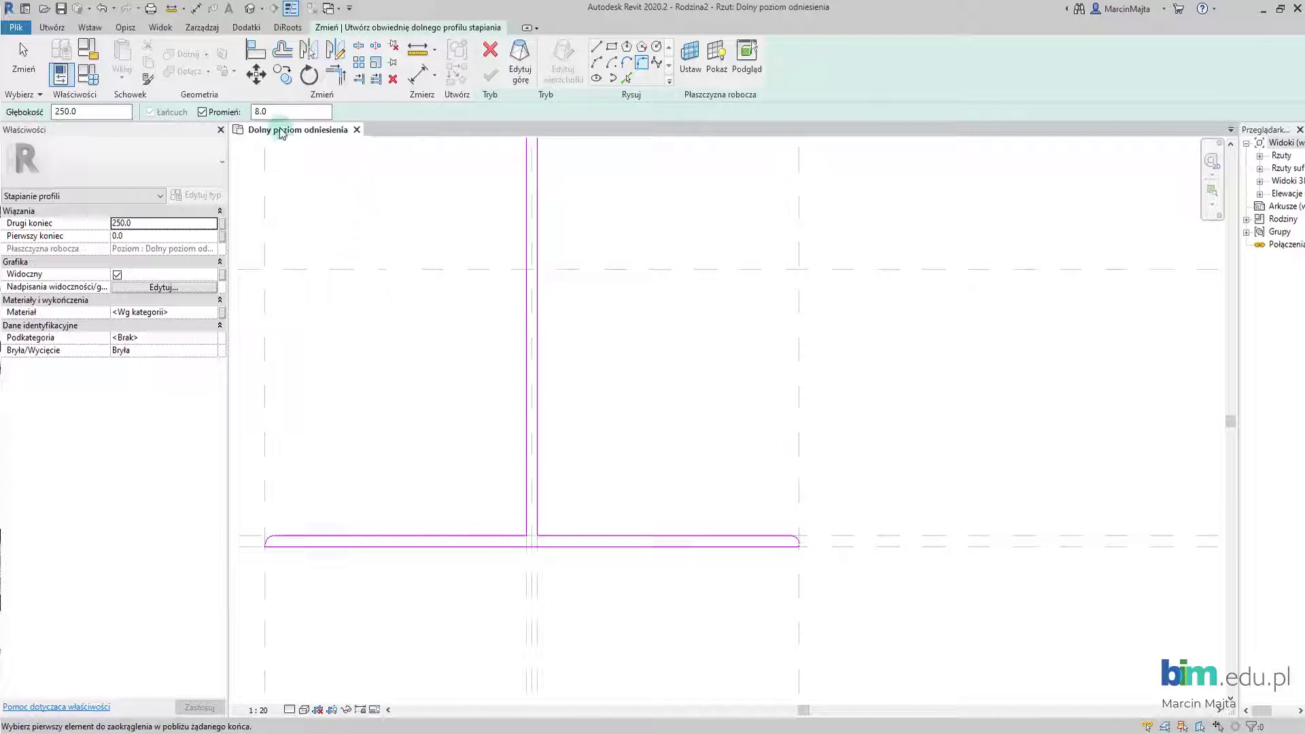
Round the web-to-flange corners with radius 10 fillets.
scroll(523, 537, up, 2)
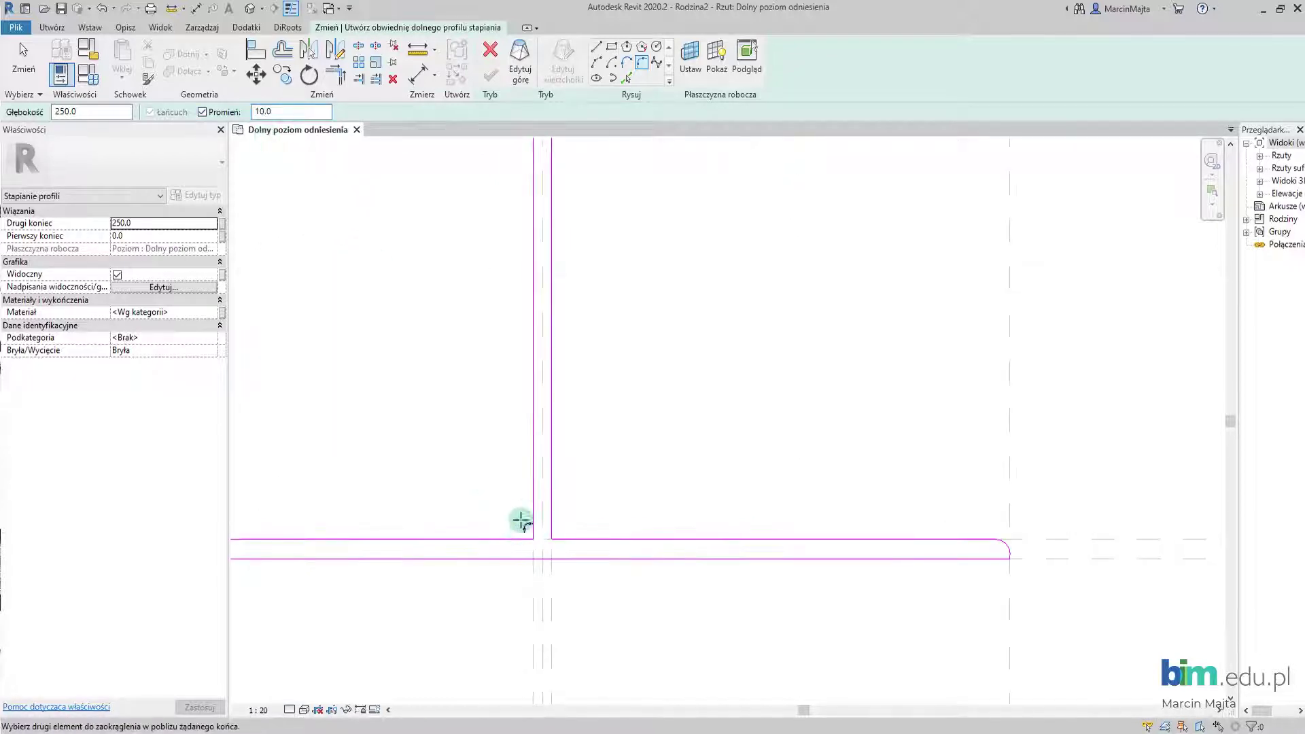
click(534, 506)
click(594, 548)
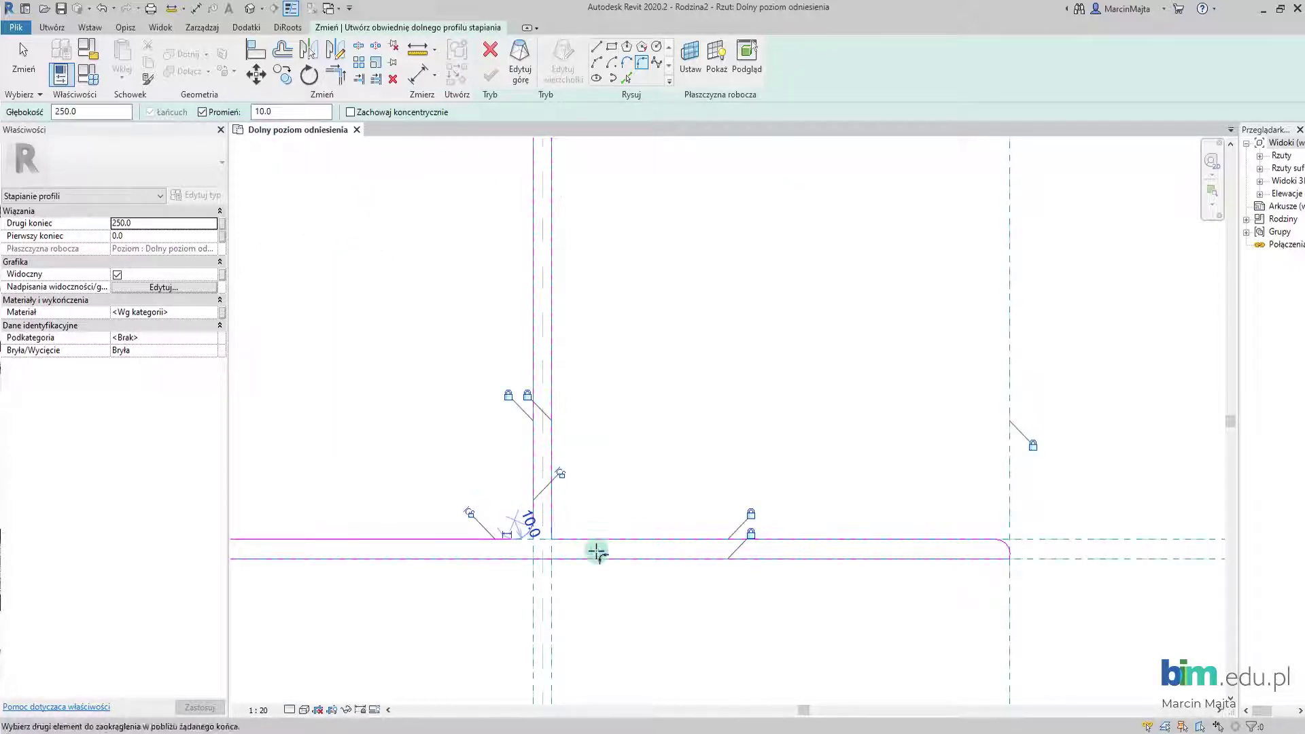
scroll(611, 458, down, 4)
mouse_move(611, 457)
middle_down()
mouse_move(549, 422)
mouse_move(539, 358)
middle_up()
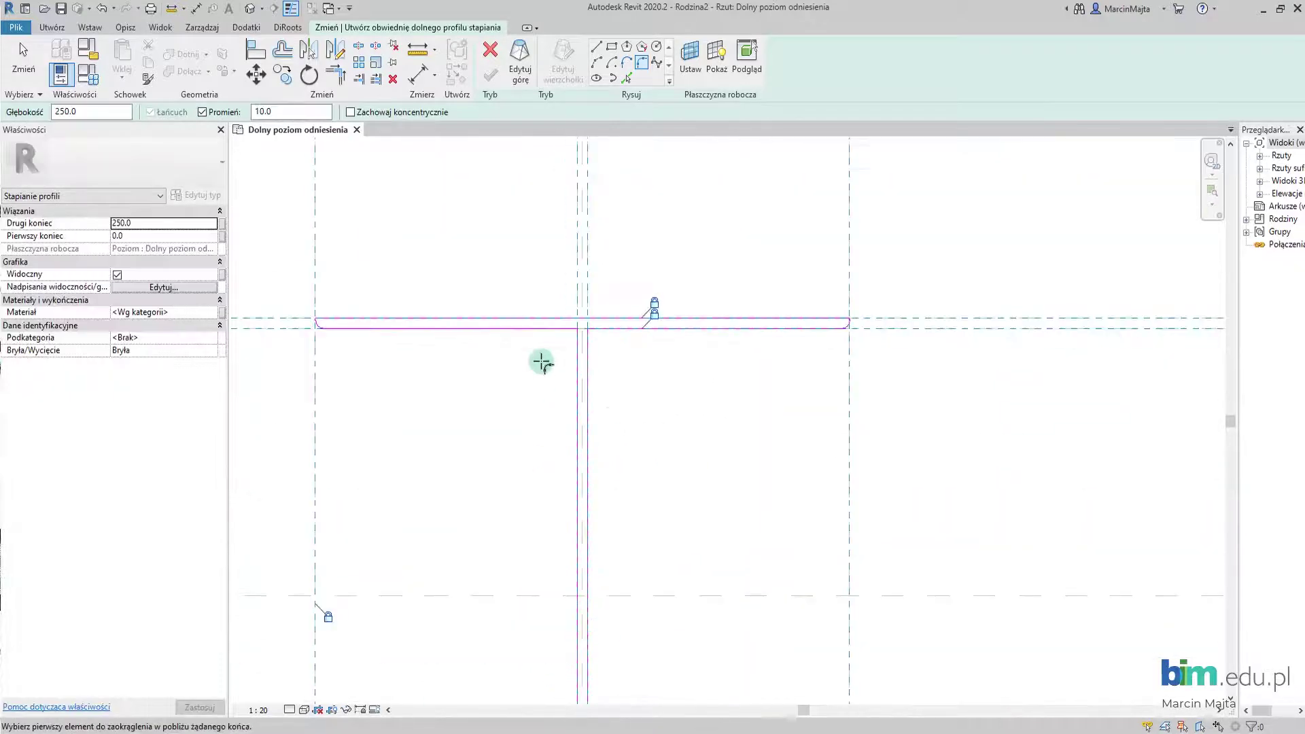
scroll(539, 358, up, 3)
click(568, 307)
click(608, 358)
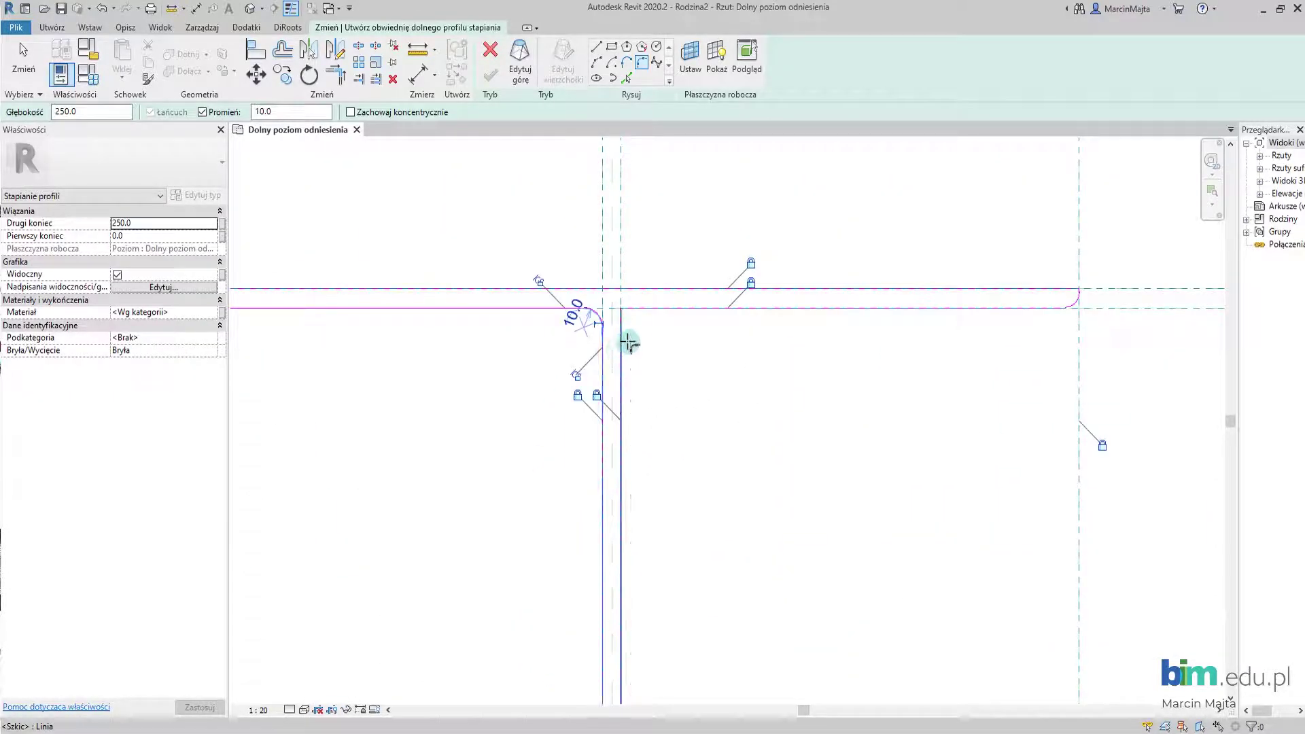
scroll(632, 428, down, 2)
scroll(633, 428, down, 2)
scroll(634, 428, down, 2)
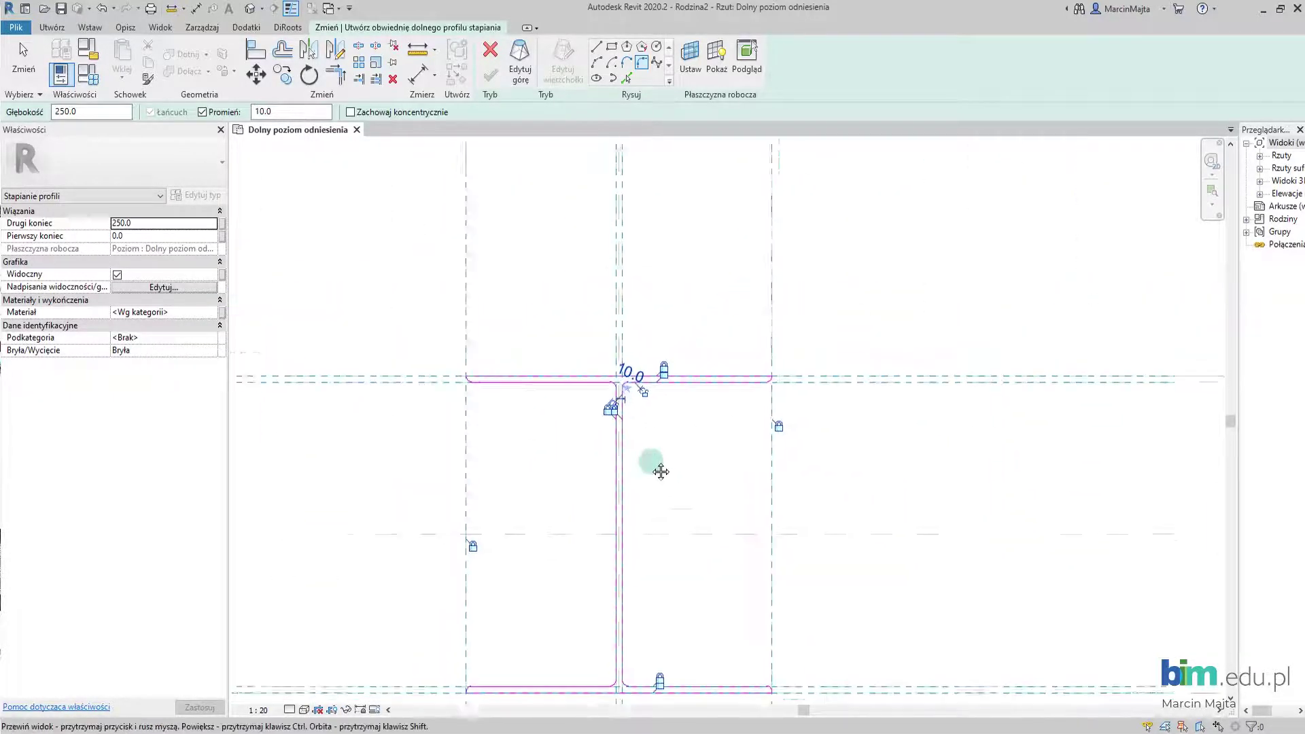
click(125, 29)
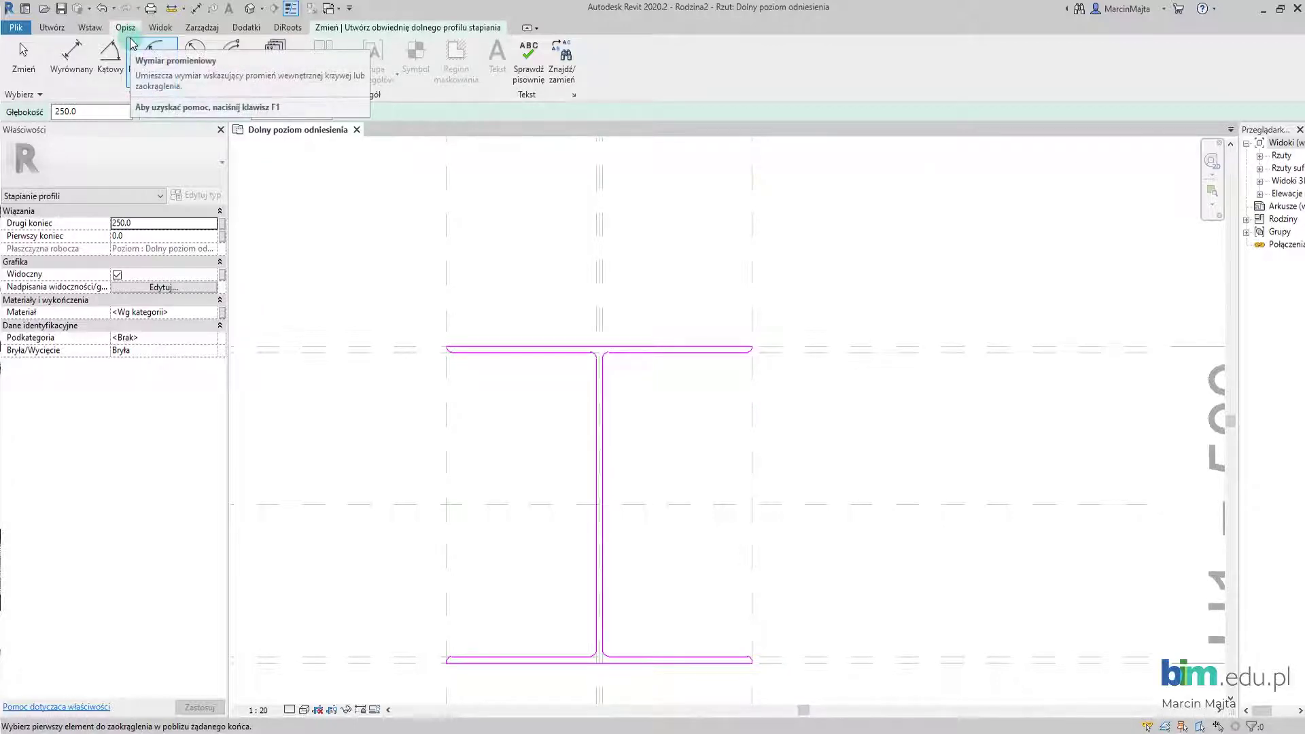
Add radial dimensions to both web fillets and the first radius-8 flange-end arc.
click(132, 44)
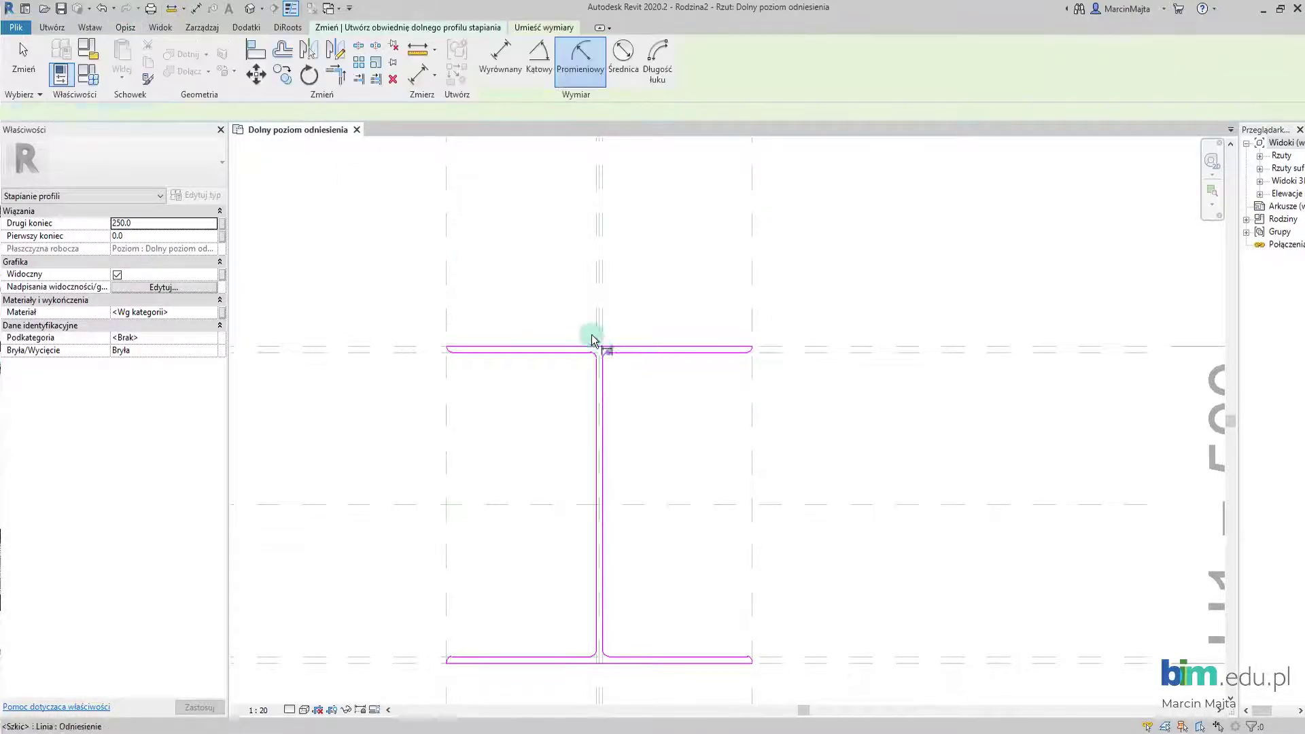
scroll(599, 371, up, 5)
click(599, 372)
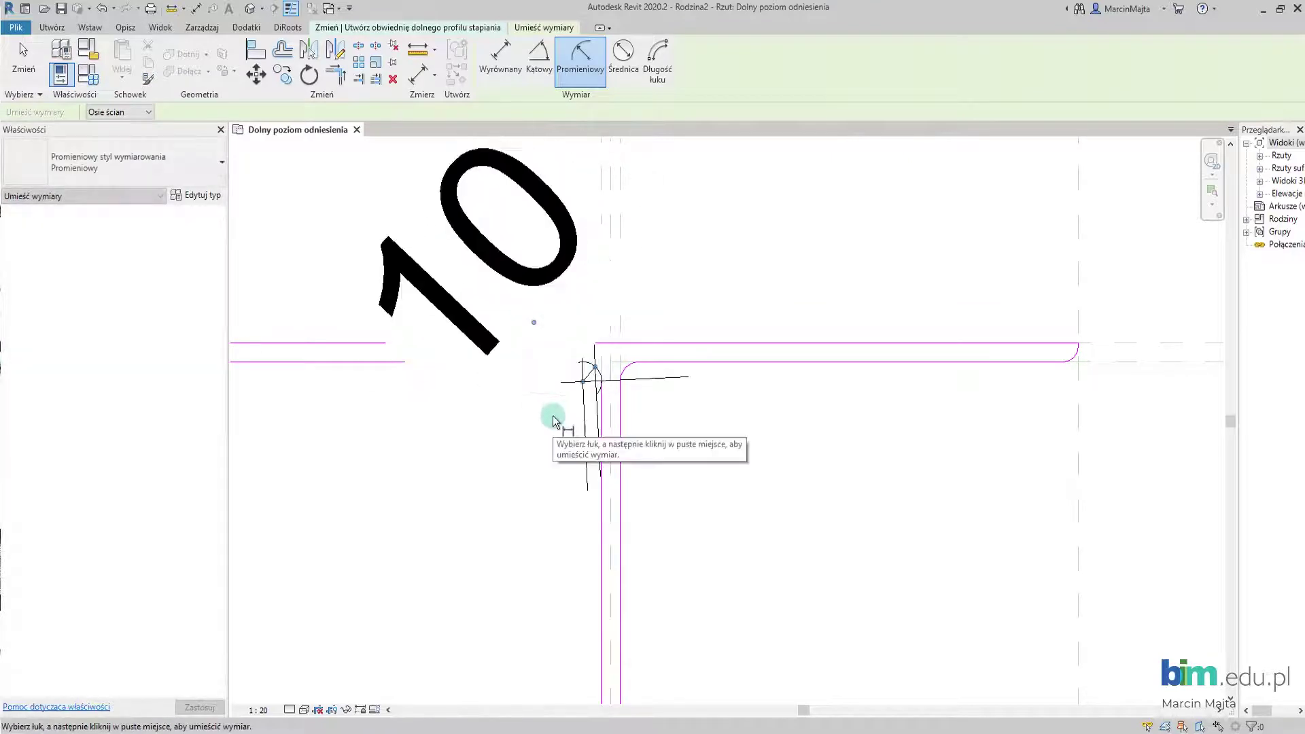
click(633, 367)
click(663, 402)
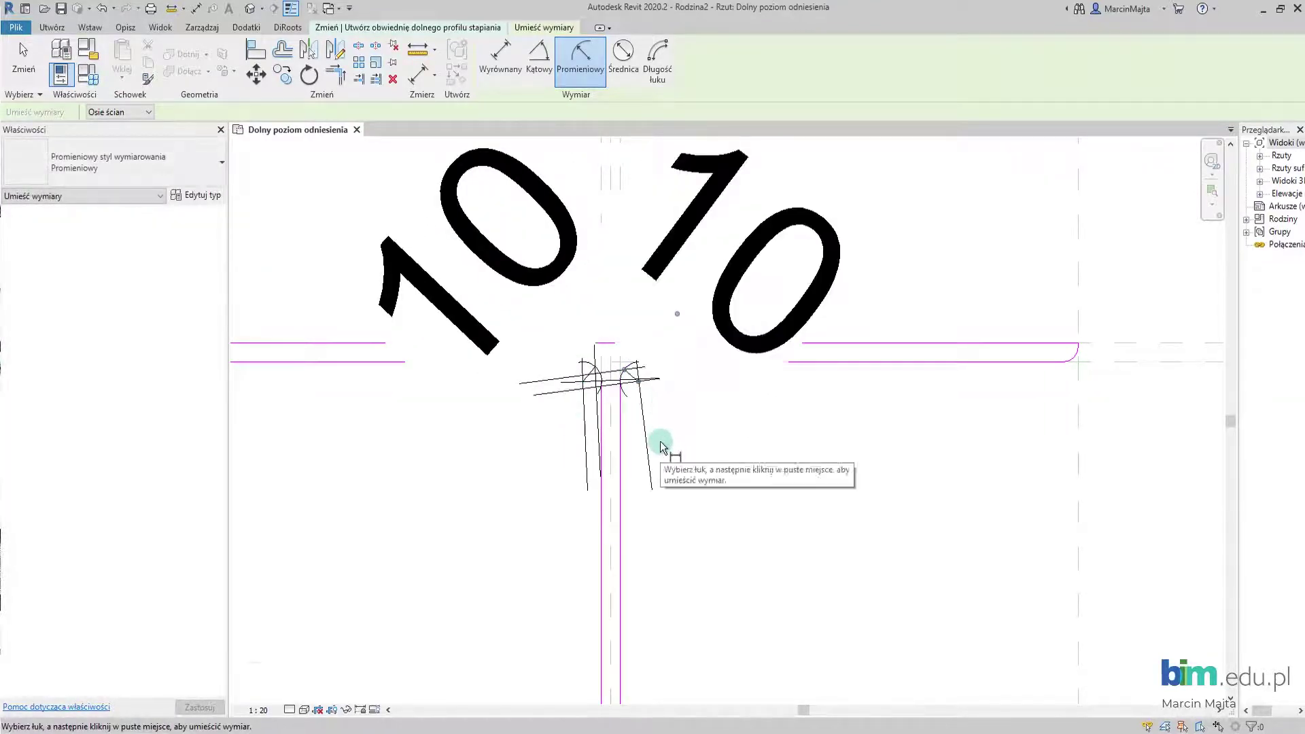
scroll(612, 434, down, 2)
click(524, 392)
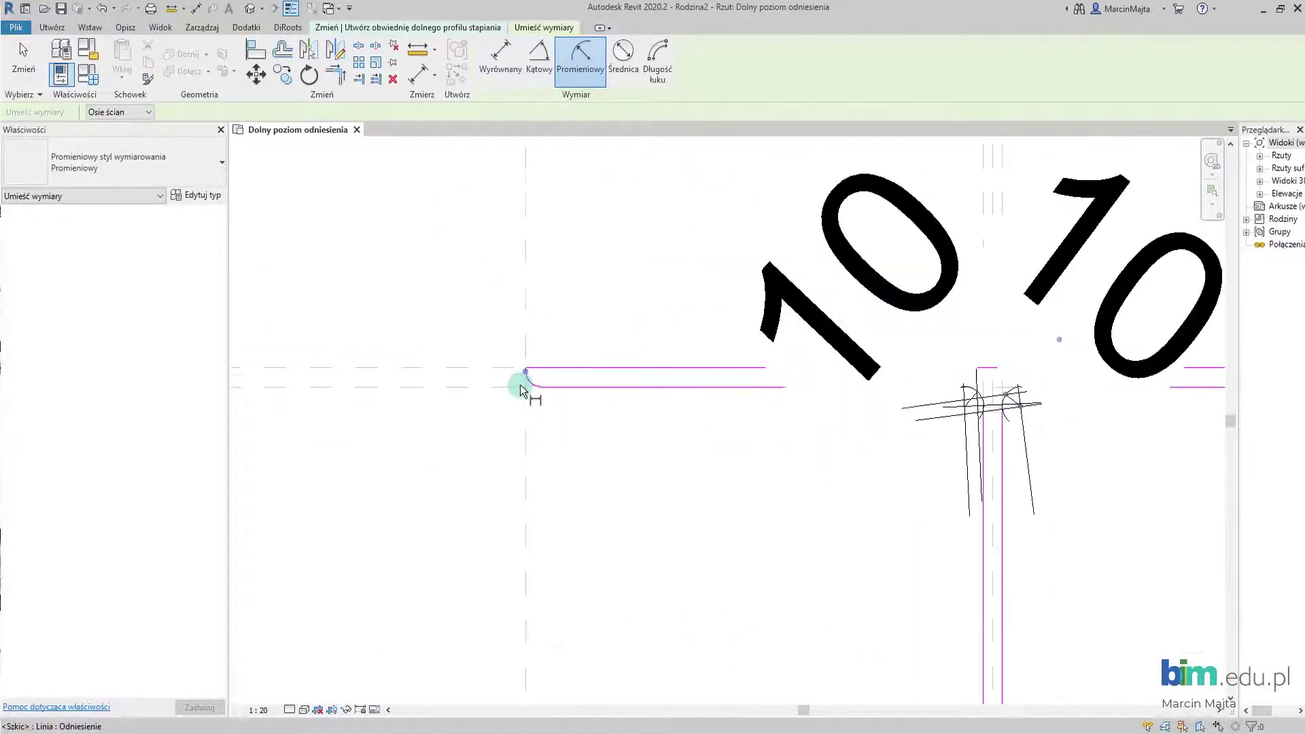
scroll(523, 381, up, 2)
scroll(483, 437, down, 1)
click(528, 484)
Dimension the remaining flange-end arcs (radius 8) and the inner web fillet (radius 10).
scroll(621, 490, down, 2)
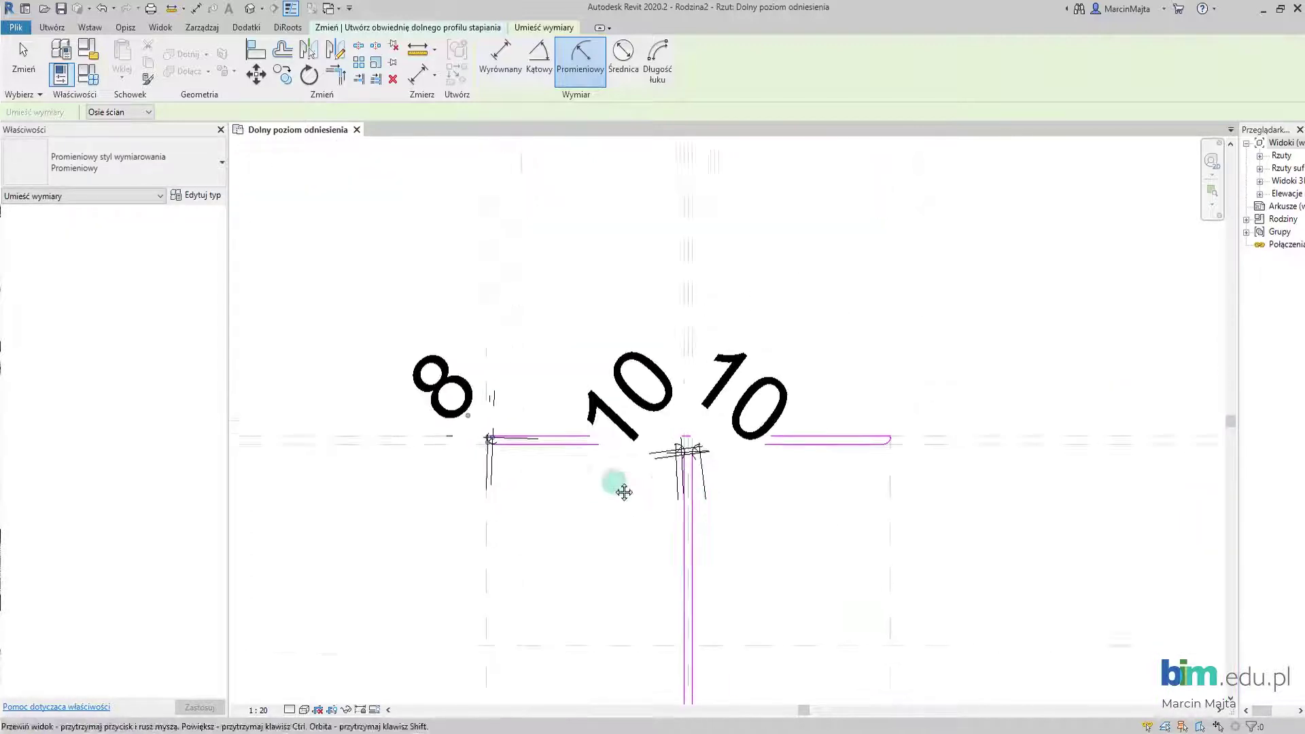
scroll(714, 422, up, 3)
scroll(718, 379, up, 2)
click(716, 372)
click(664, 326)
scroll(591, 518, down, 2)
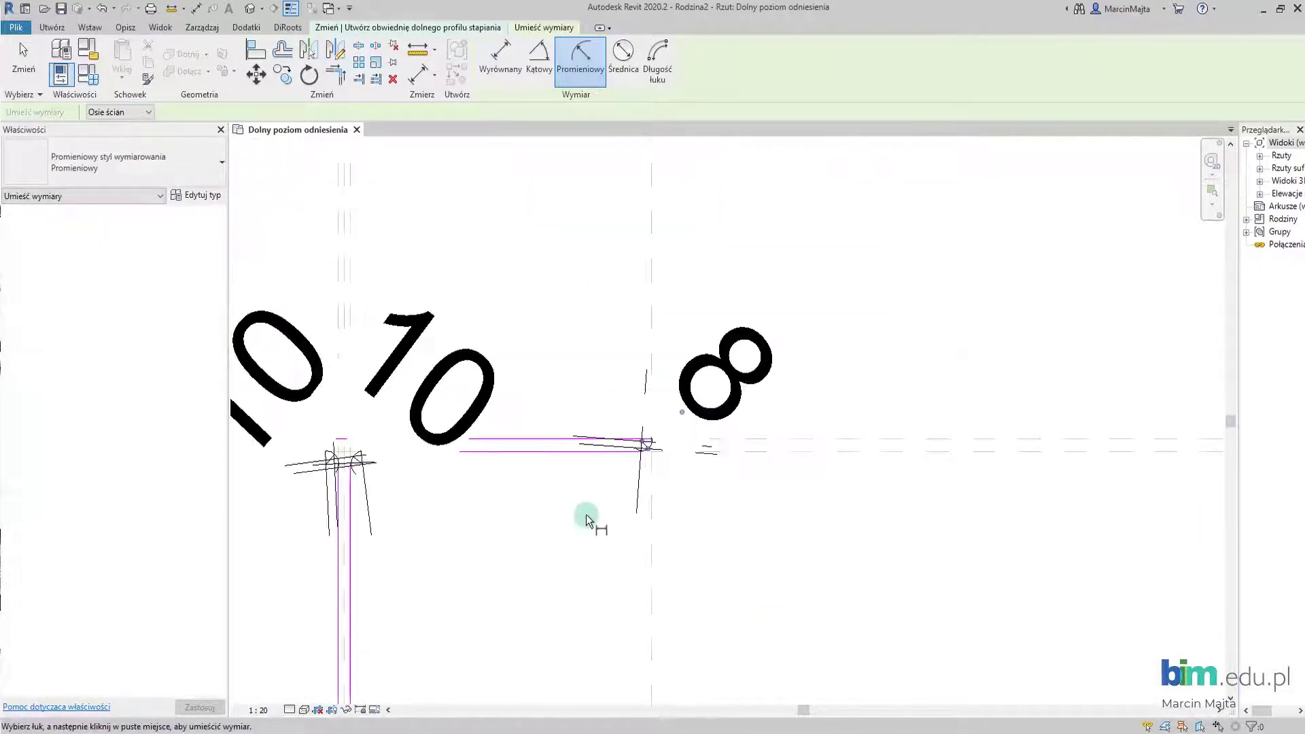
scroll(708, 440, down, 1)
scroll(554, 492, up, 3)
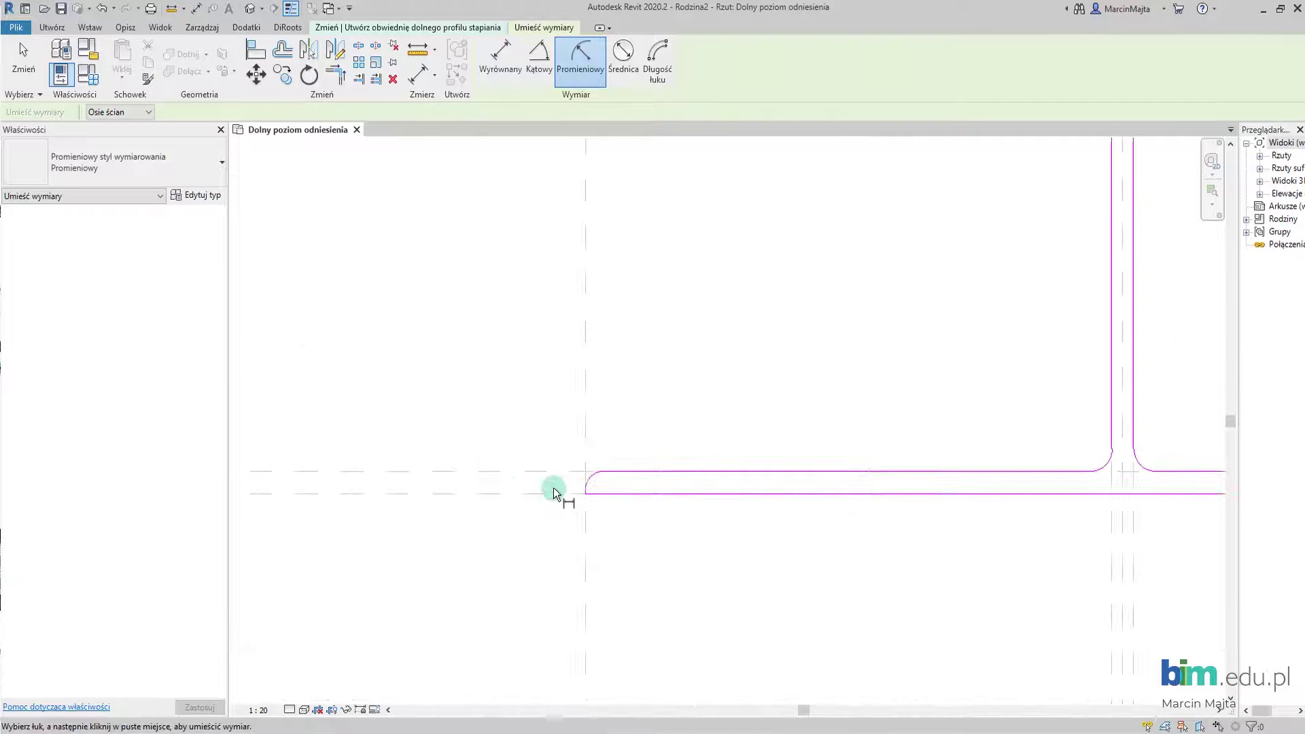
click(587, 480)
scroll(662, 548, down, 1)
click(585, 460)
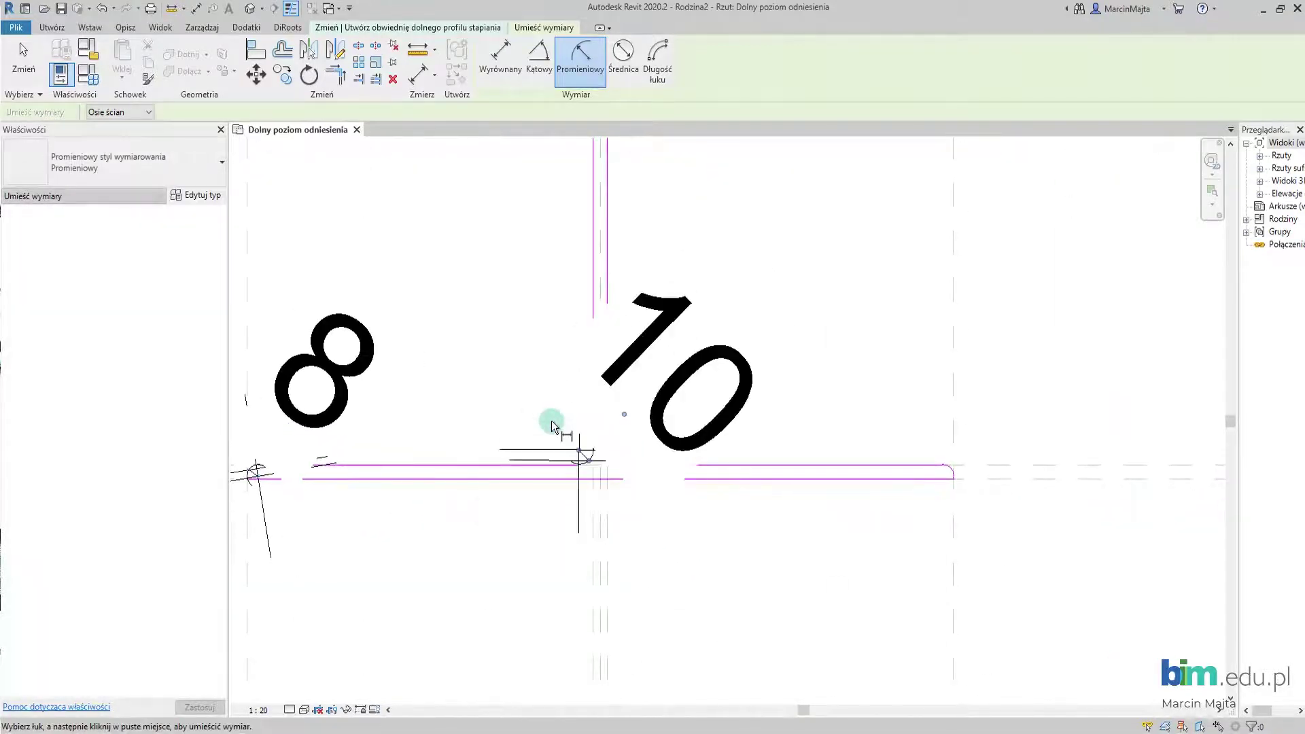
click(626, 447)
scroll(693, 560, down, 2)
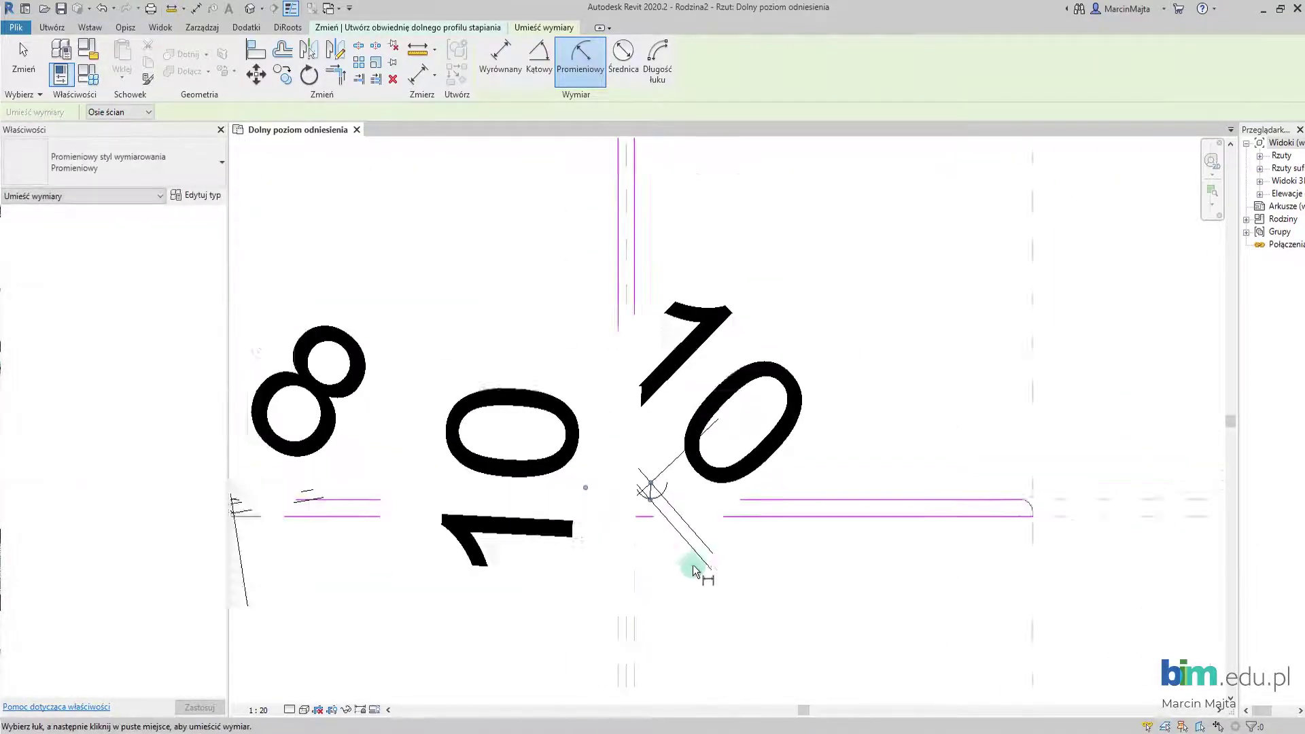
scroll(614, 544, up, 3)
click(732, 496)
click(762, 460)
scroll(675, 472, down, 1)
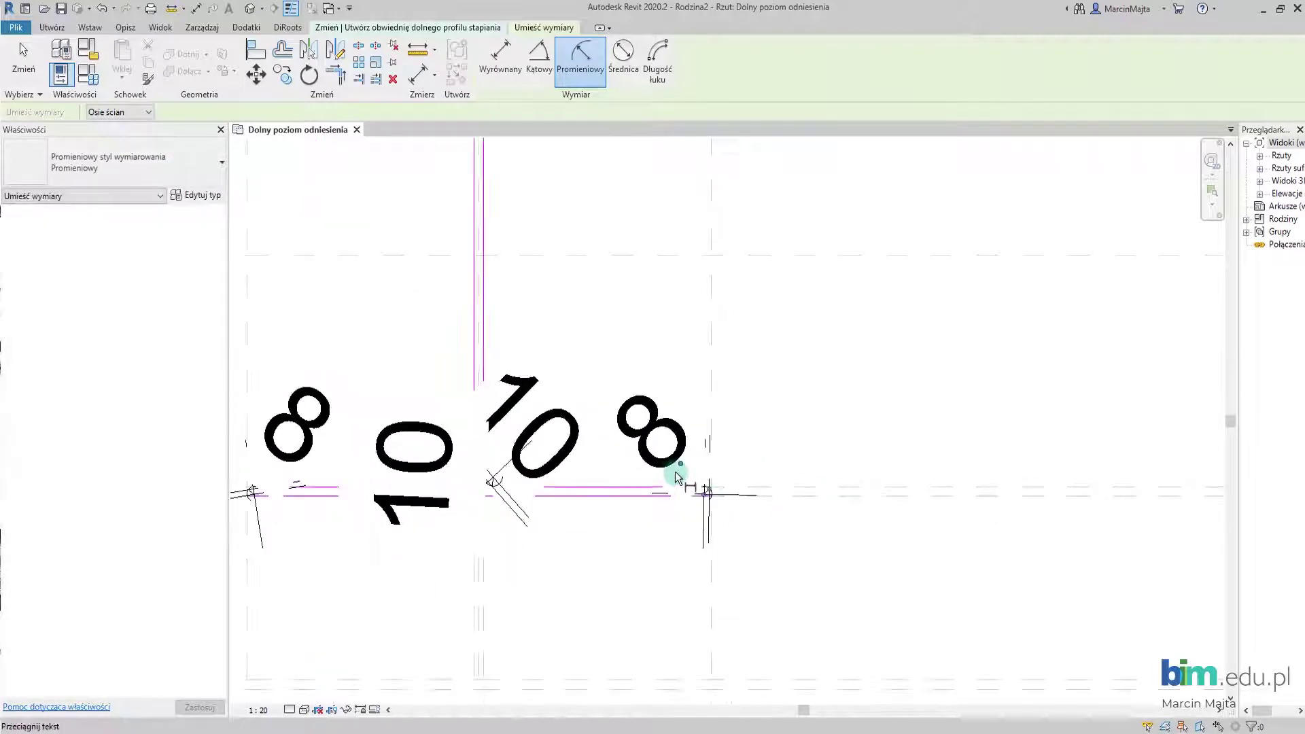
scroll(625, 399, down, 1)
key(Escape)
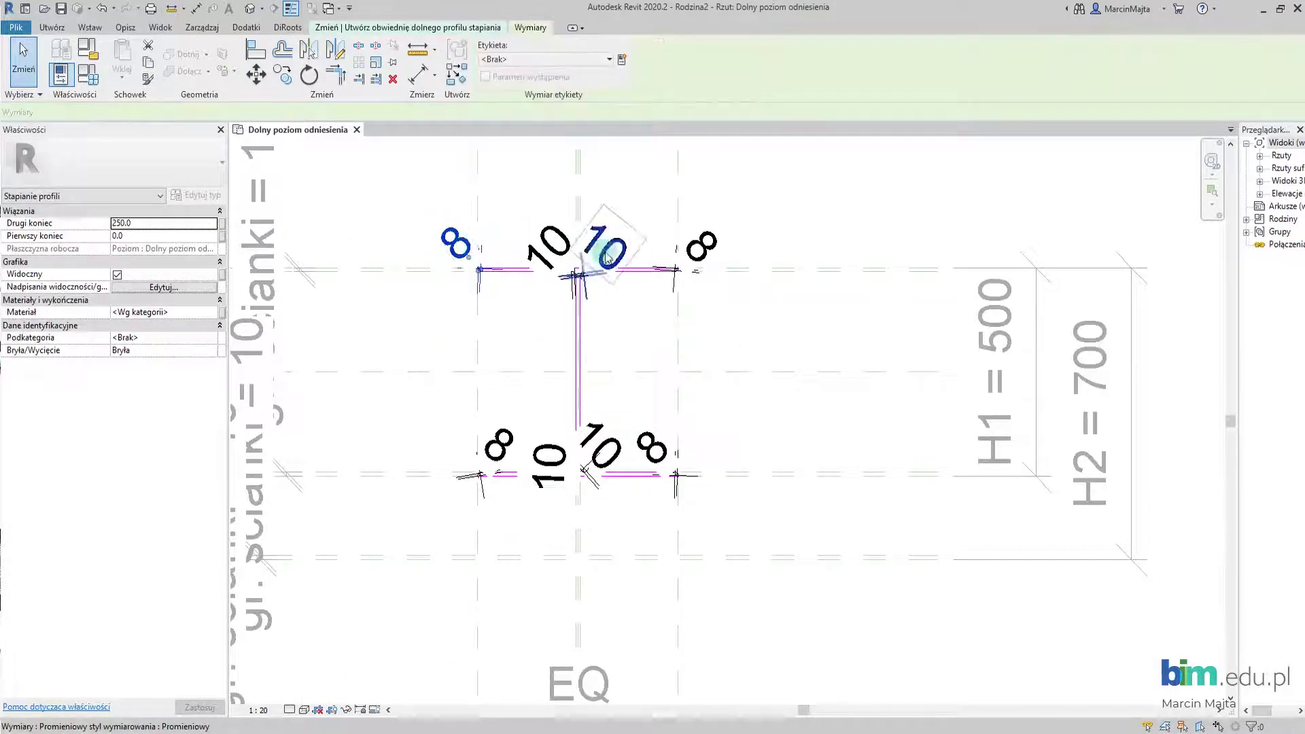
Label the three radius-8 dimensions with the R1 parameter.
click(701, 244)
ctrl+click(652, 447)
ctrl+click(484, 449)
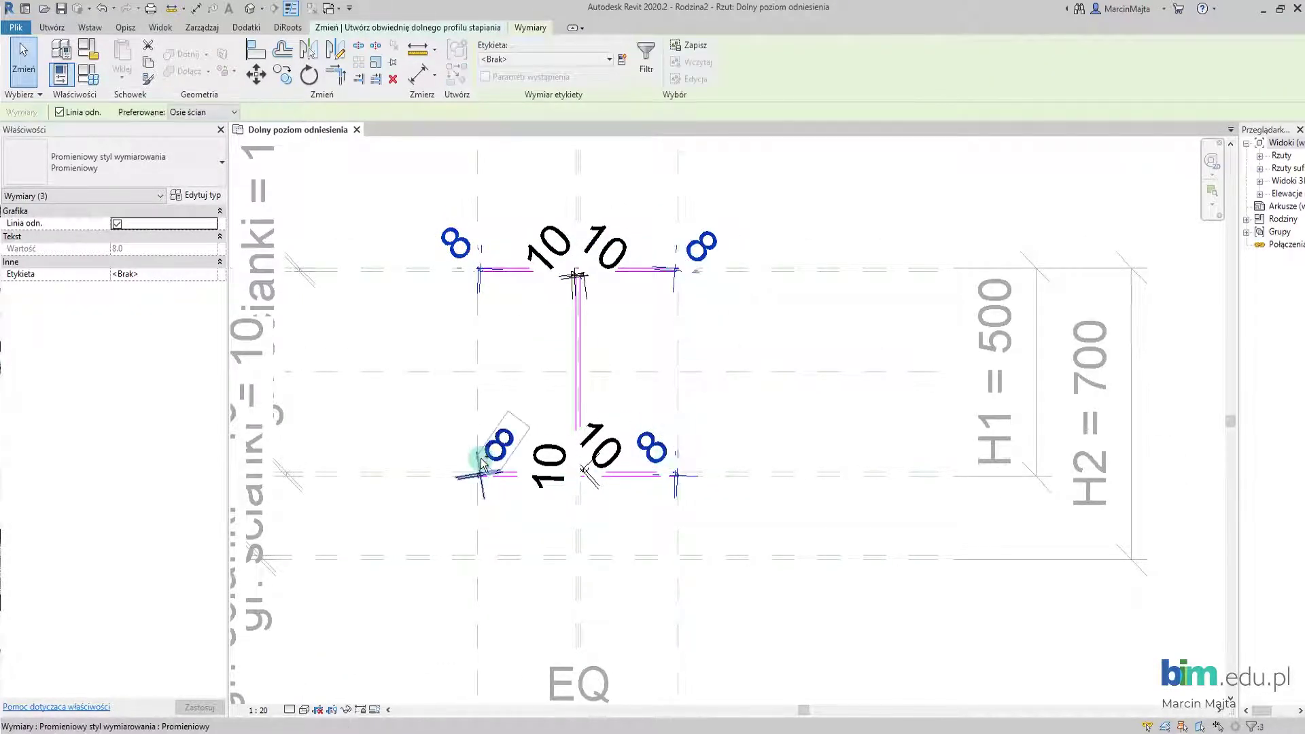
click(565, 62)
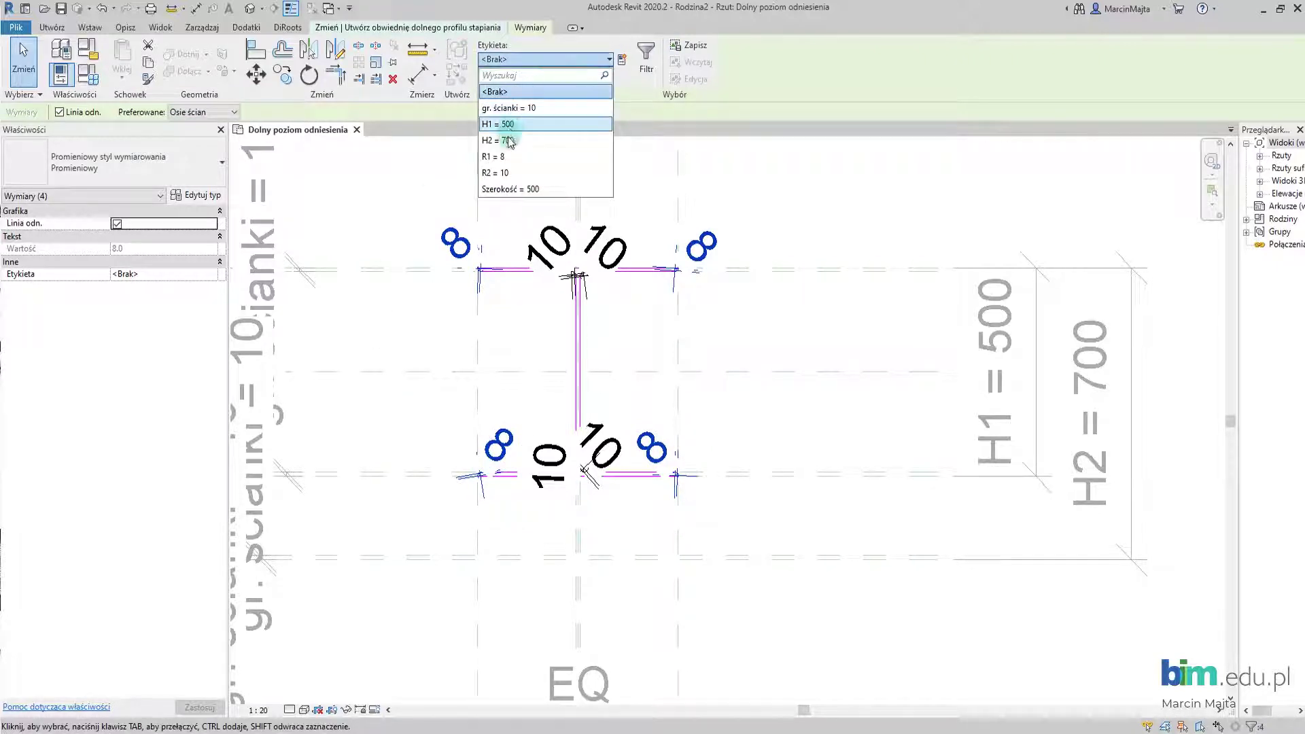
click(507, 158)
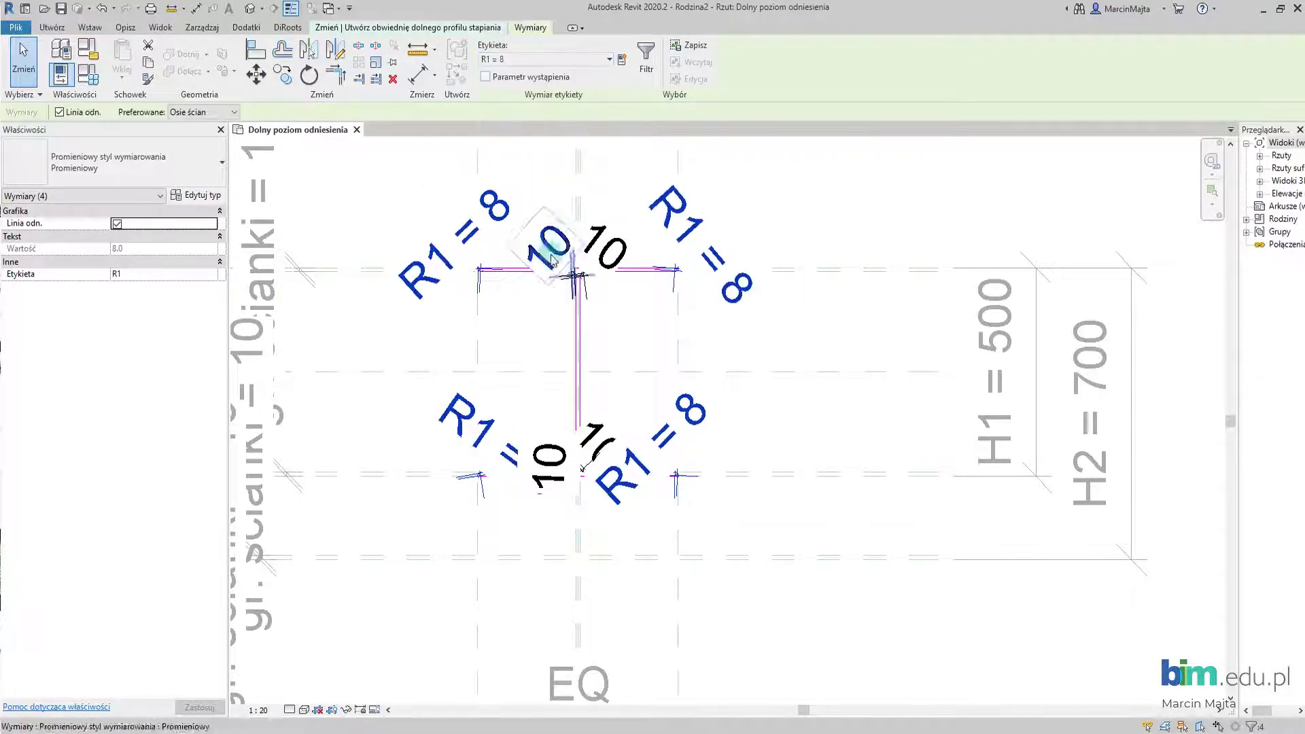
Label the three radius-10 dimensions with the R2 parameter, then clear the selection.
click(596, 251)
ctrl+click(596, 434)
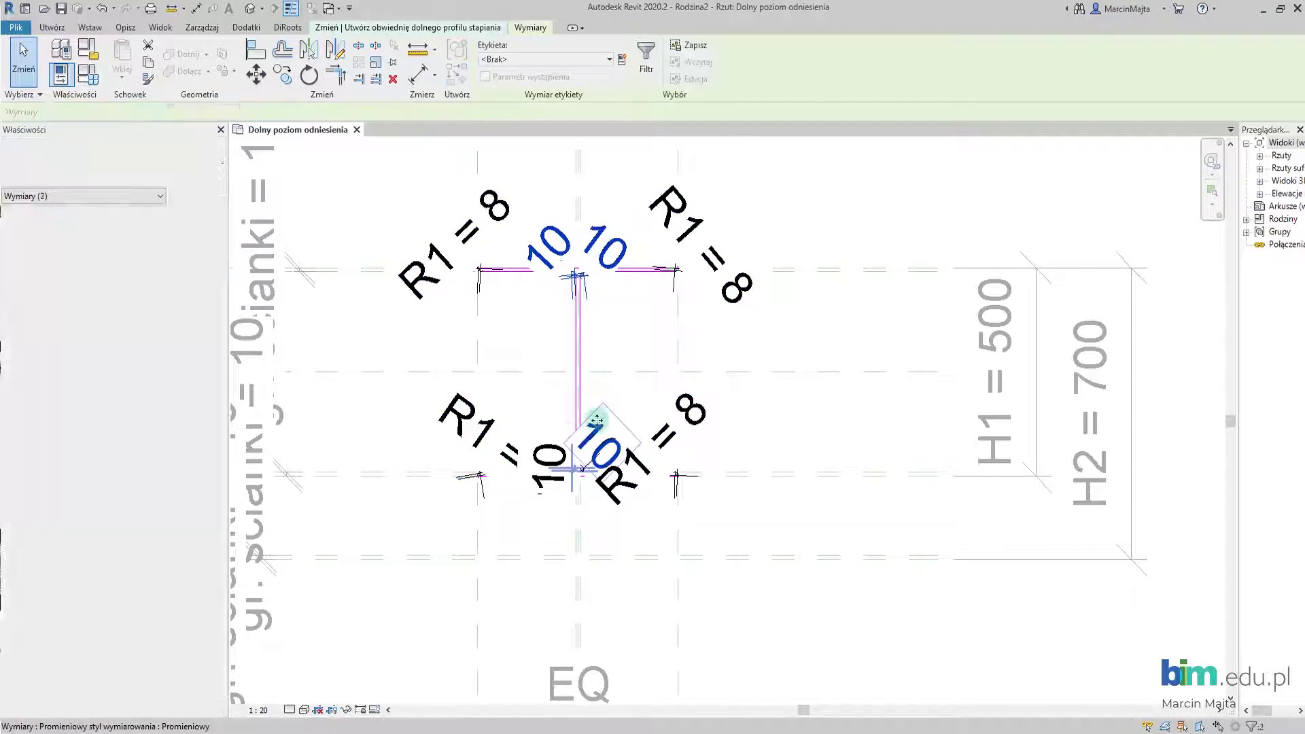
ctrl+click(551, 454)
click(560, 60)
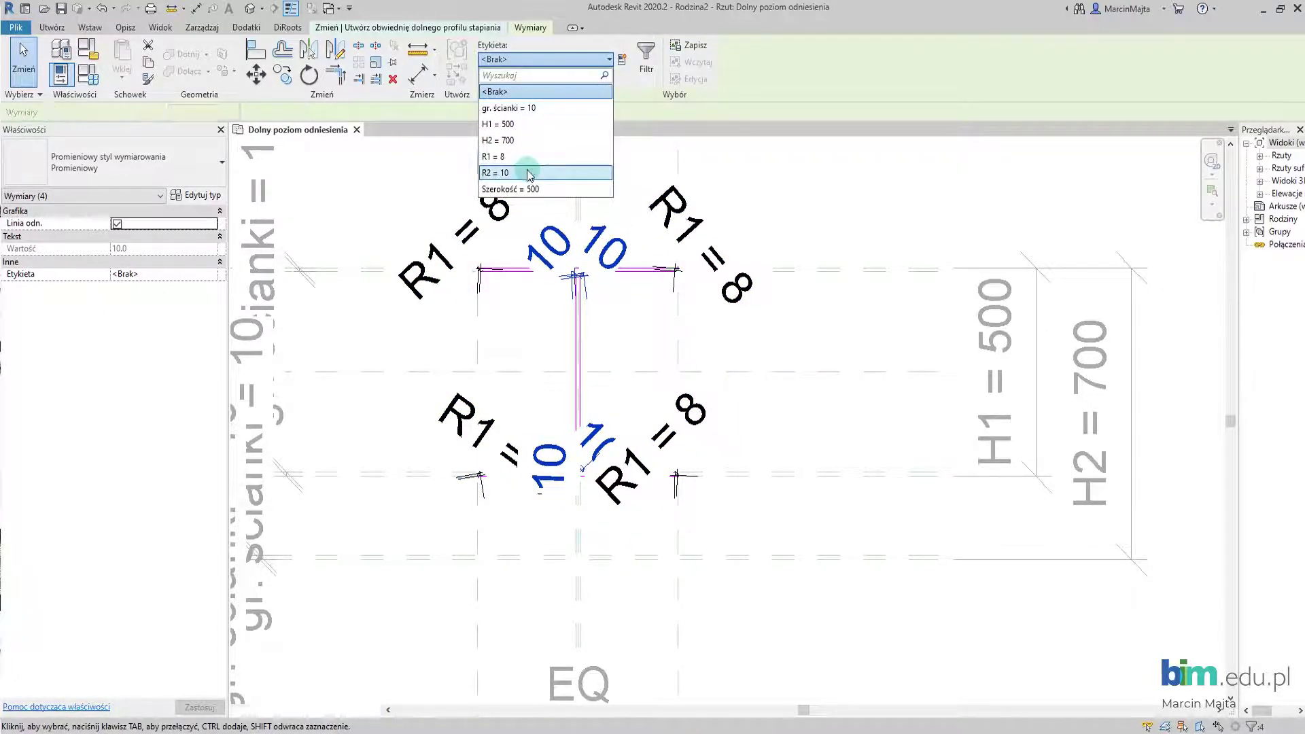
click(530, 172)
scroll(510, 254, down, 1)
scroll(511, 254, down, 1)
scroll(515, 204, down, 1)
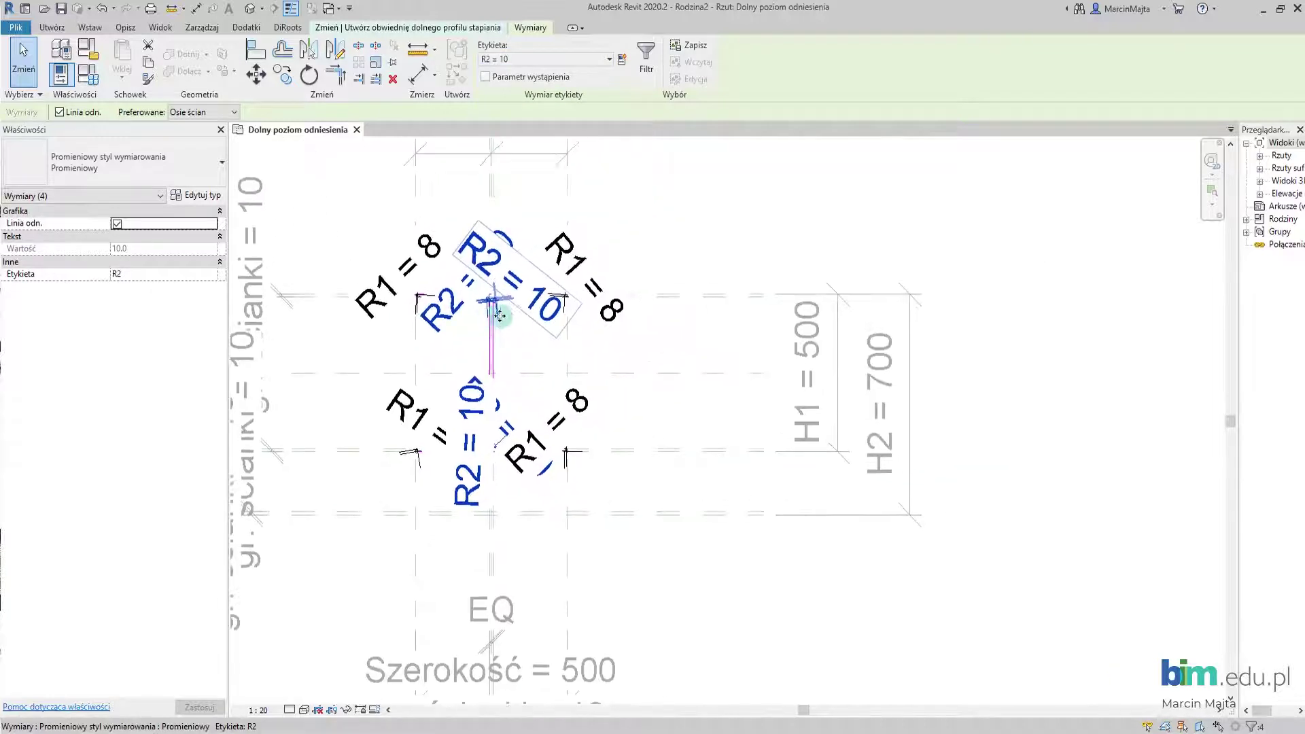
click(520, 149)
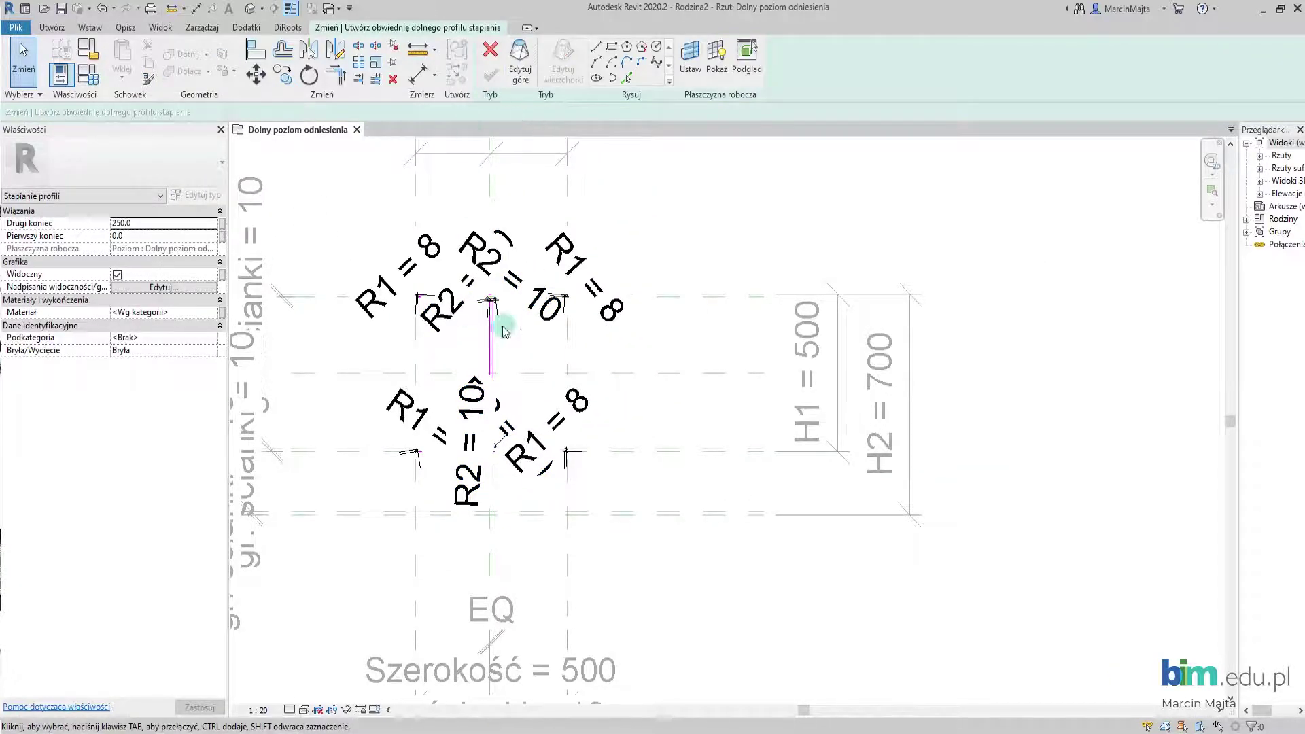
Start editing the blend's top profile, sketching with Pick Lines.
click(520, 68)
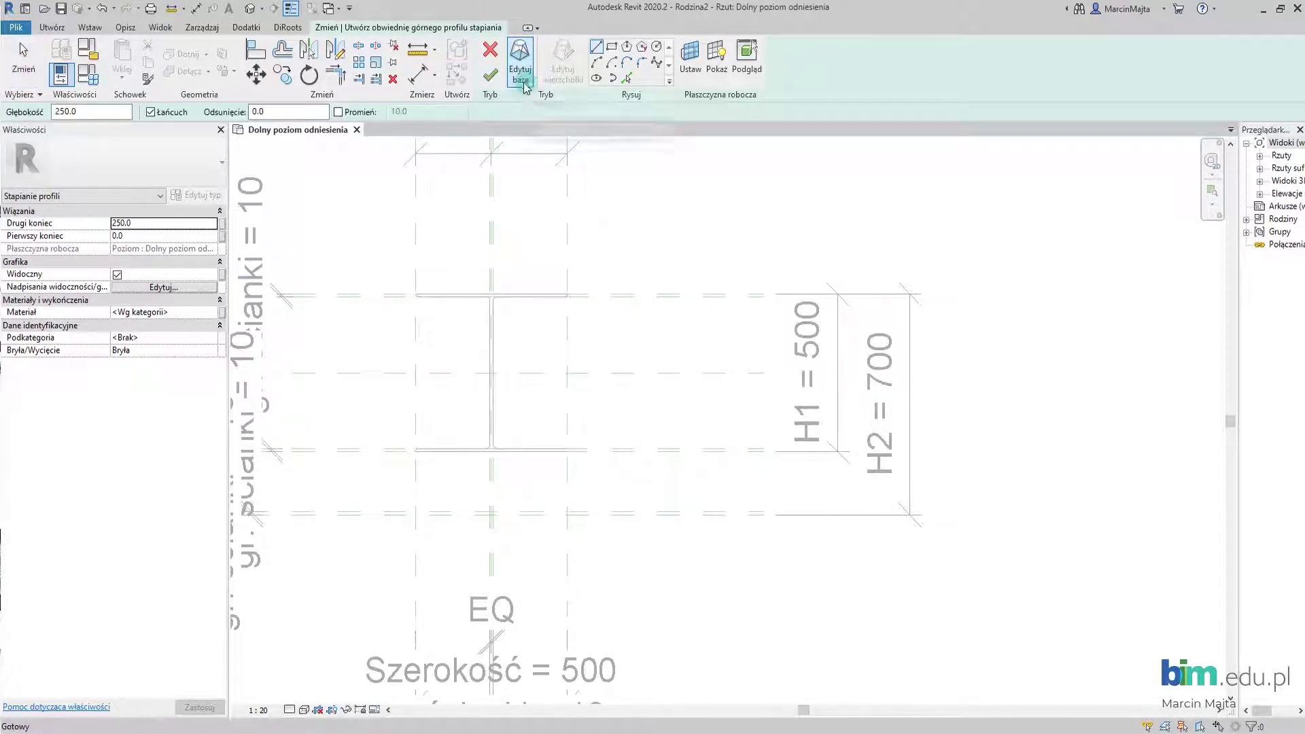
middle_drag(561, 193, 595, 189)
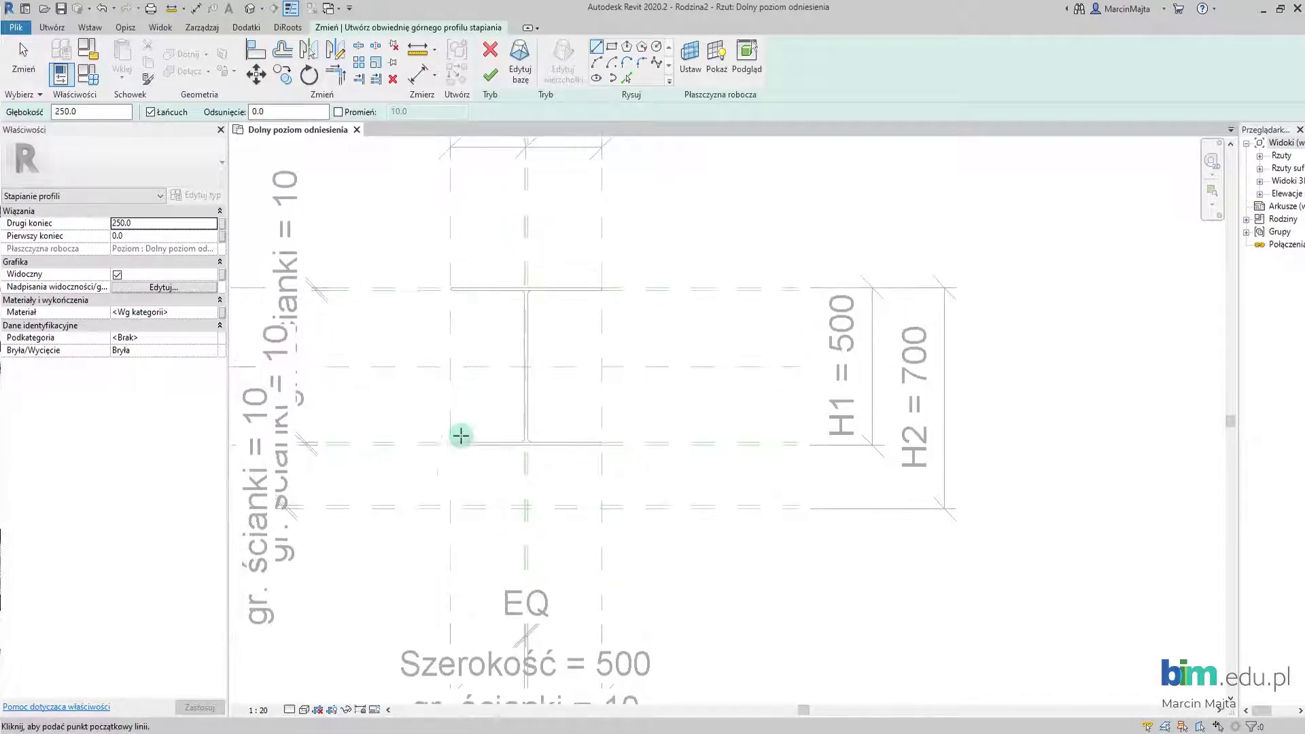
scroll(479, 509, up, 2)
scroll(490, 510, up, 1)
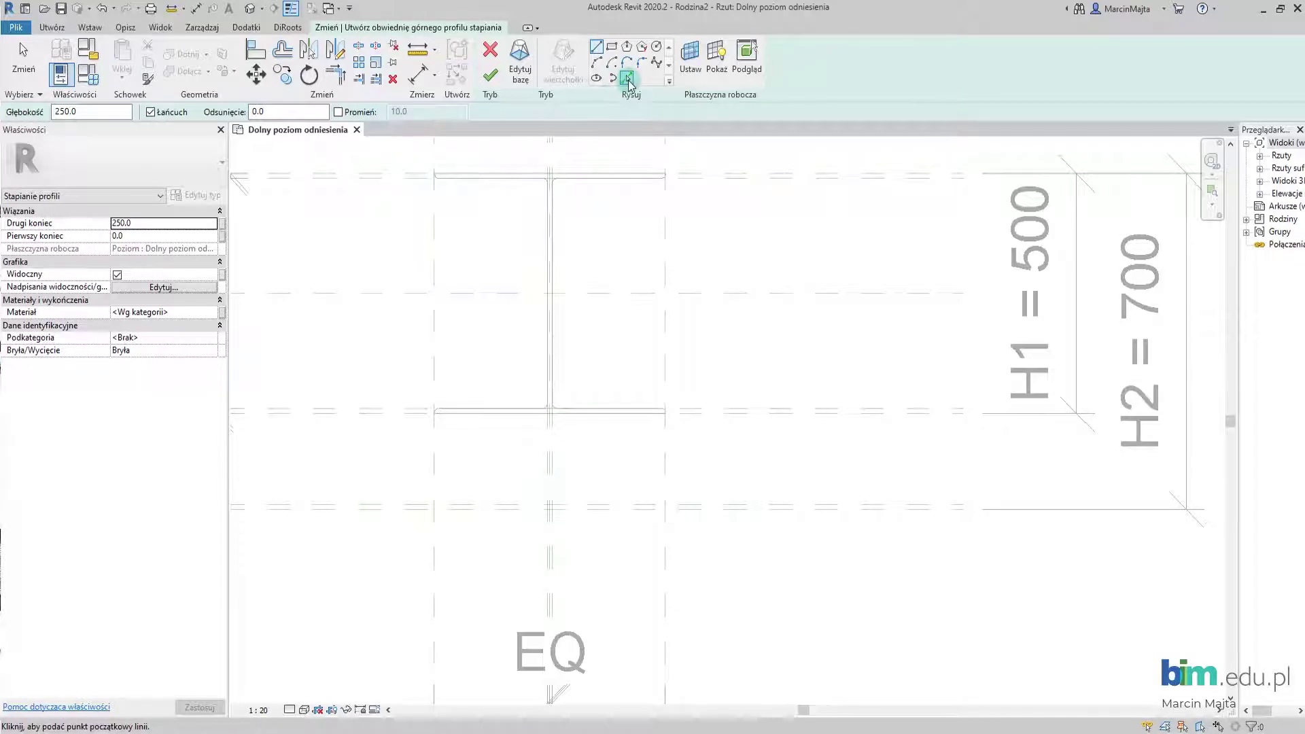
click(627, 79)
scroll(575, 330, up, 3)
scroll(534, 245, up, 2)
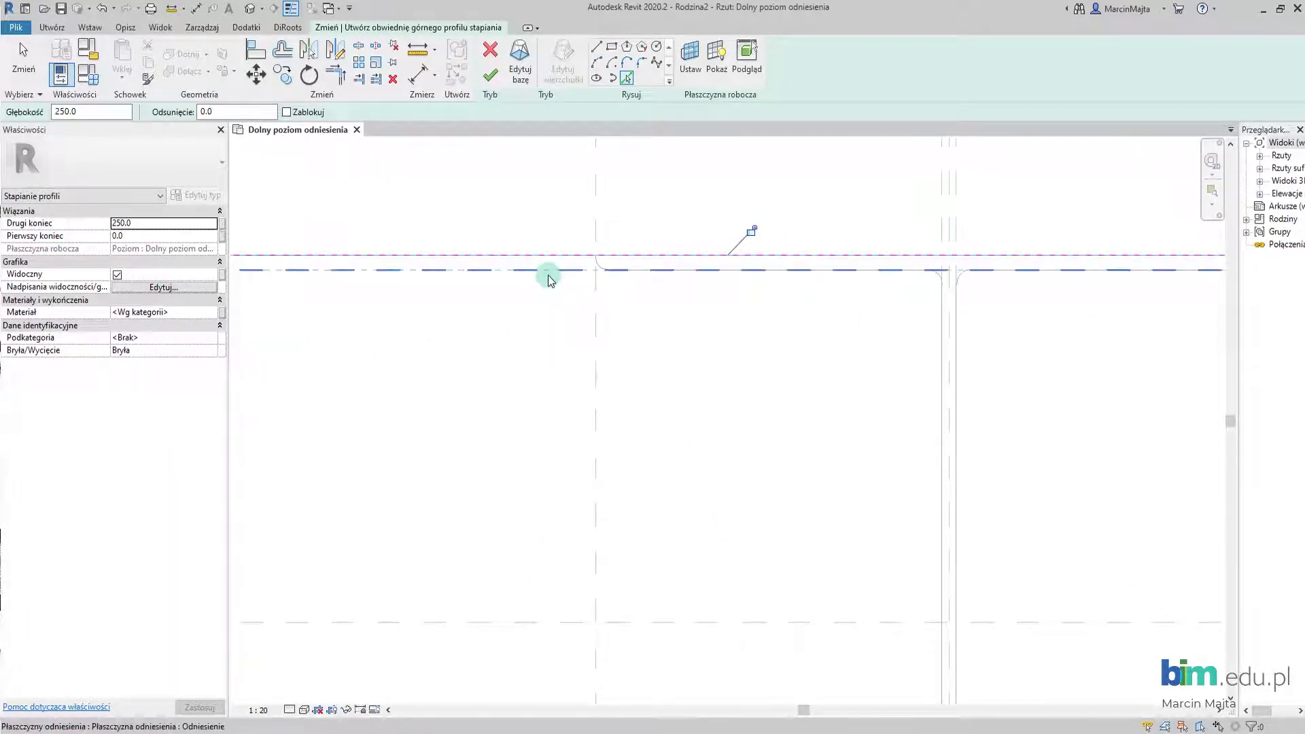
scroll(555, 328, down, 2)
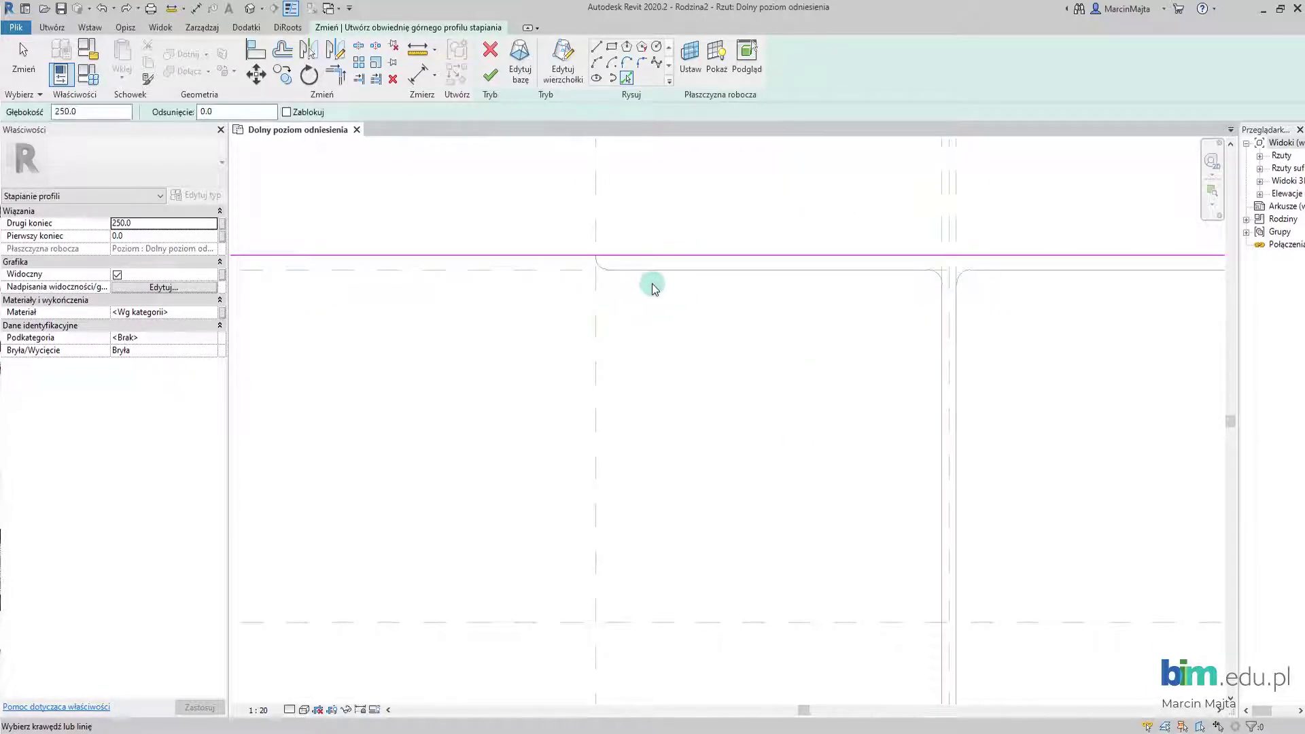
scroll(554, 327, up, 2)
Pick the horizontal and vertical reference planes as top-profile sketch lines.
click(561, 256)
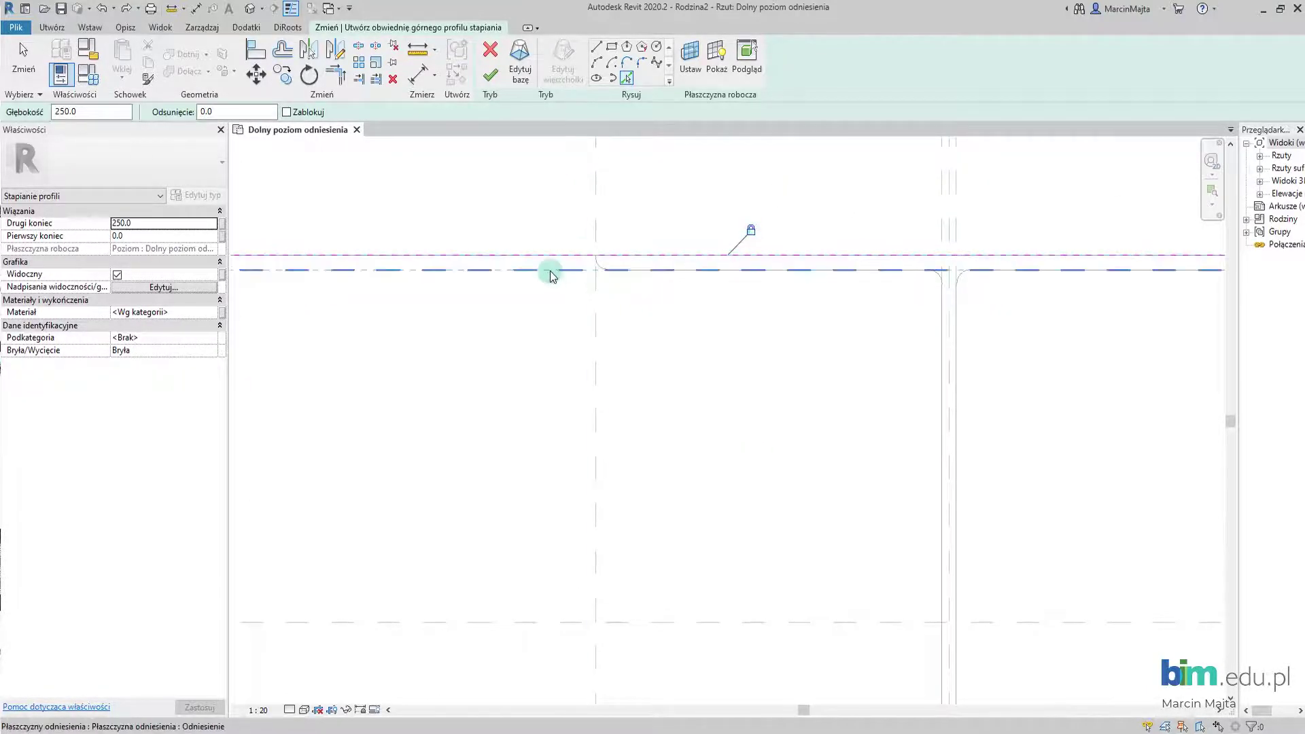
click(600, 392)
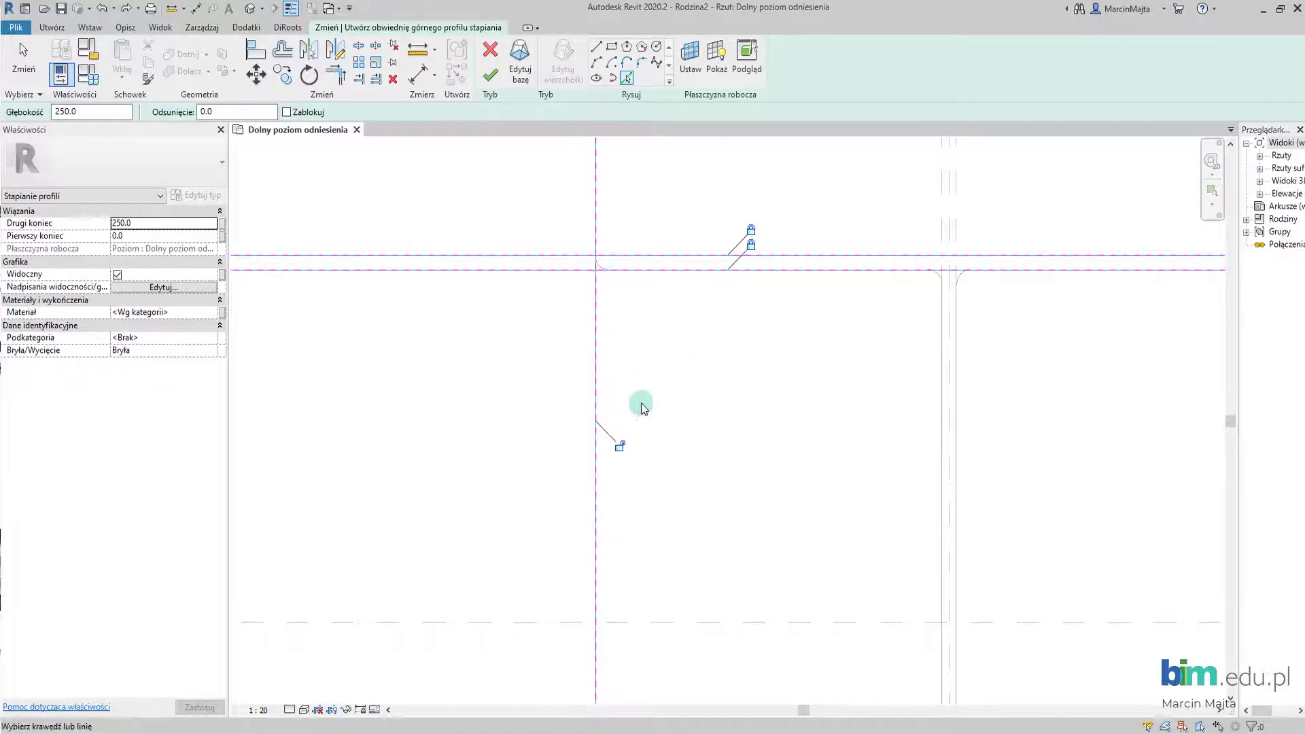
scroll(623, 452, down, 2)
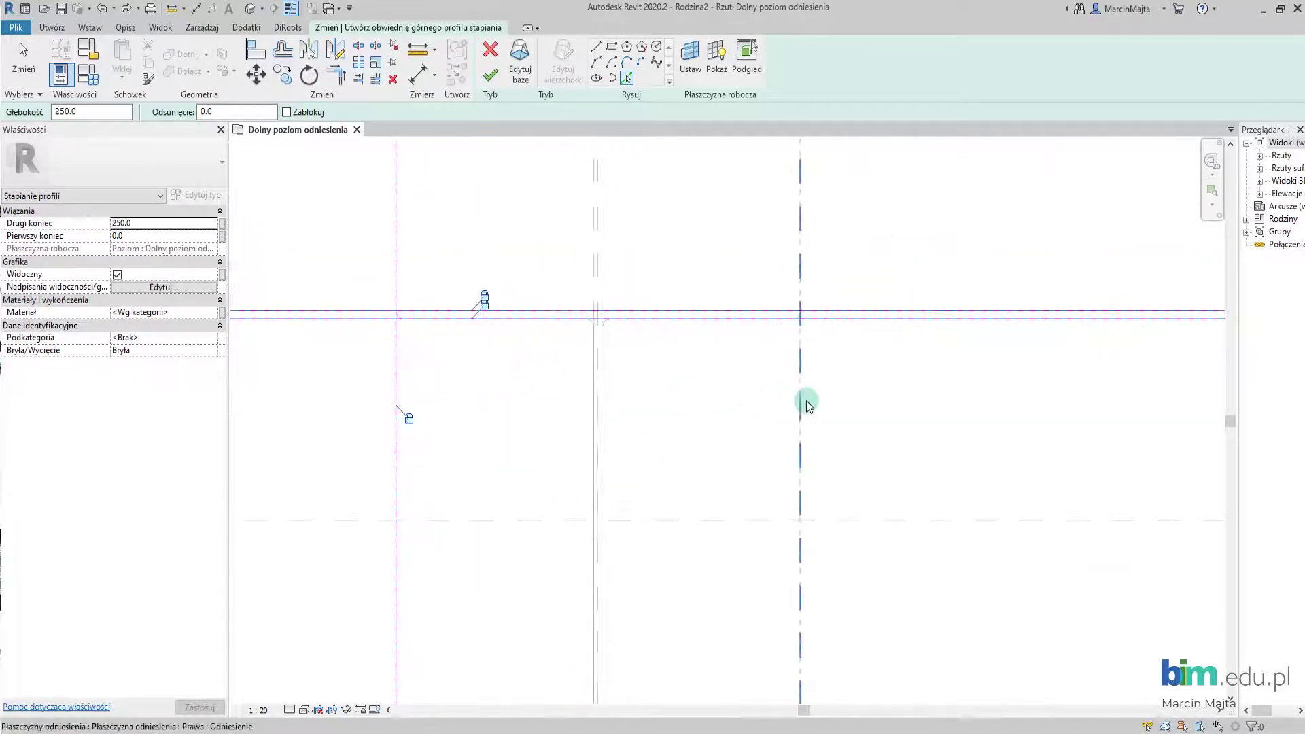
scroll(609, 300, up, 2)
scroll(591, 309, up, 1)
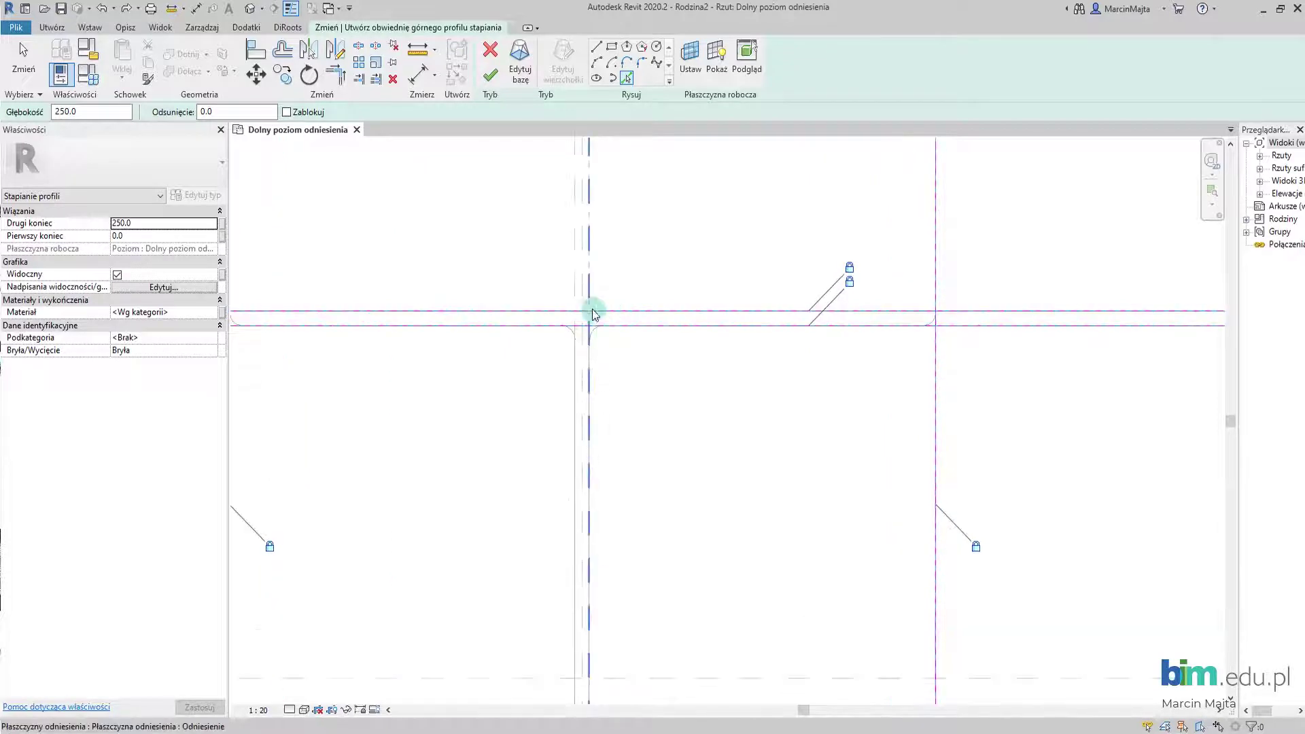
scroll(575, 280, up, 2)
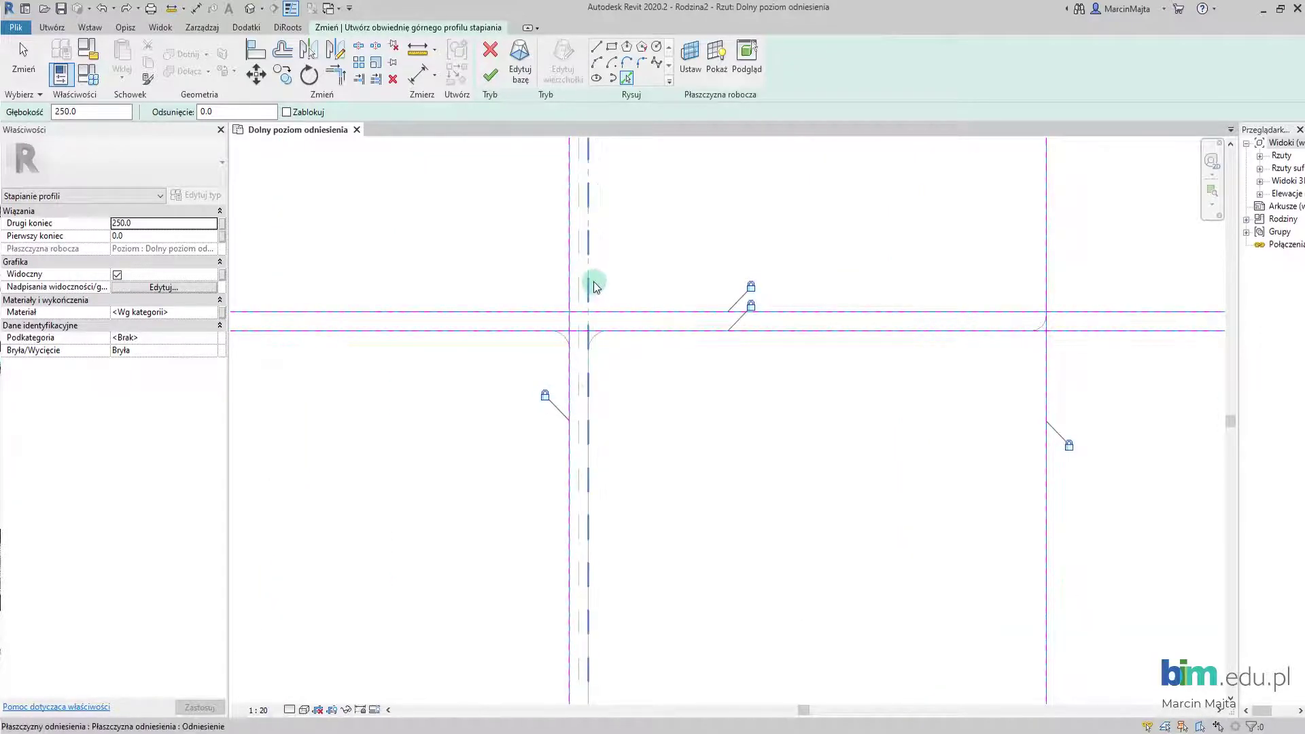
scroll(707, 475, down, 3)
scroll(707, 475, down, 3)
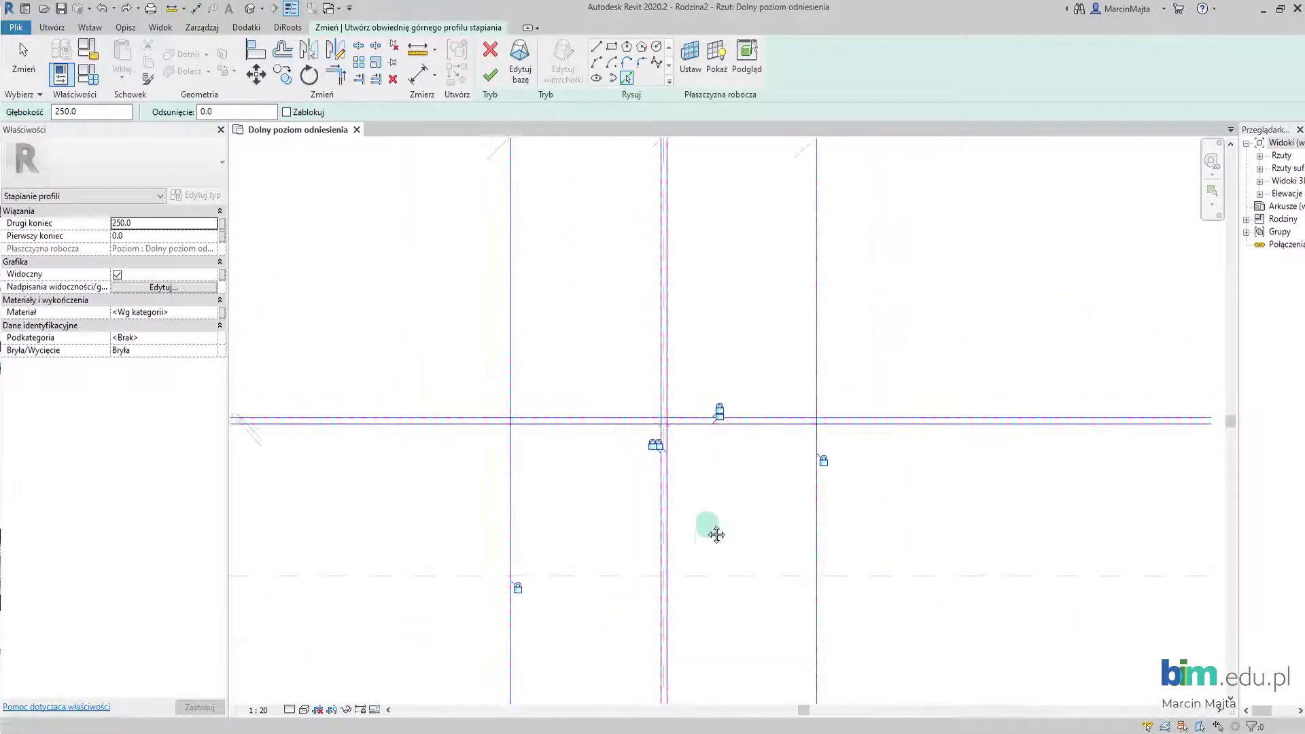
middle_drag(713, 532, 679, 443)
scroll(679, 442, down, 3)
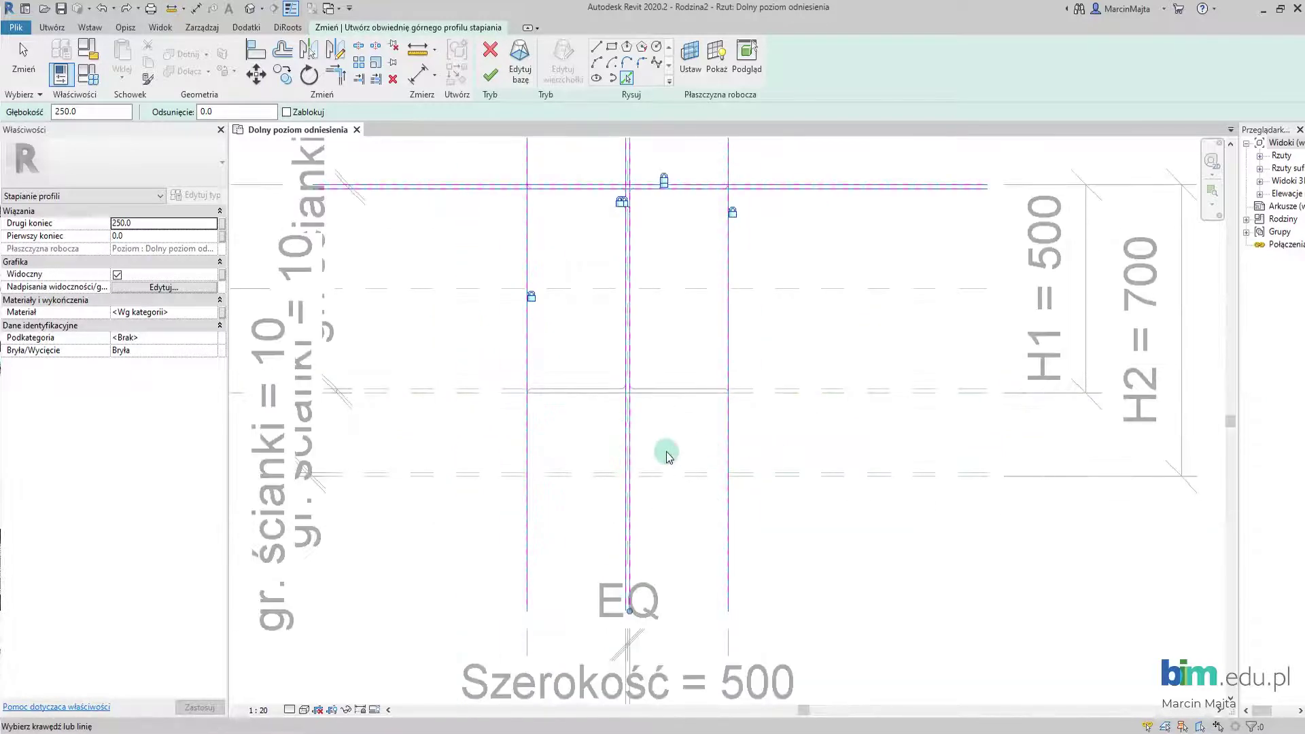
scroll(553, 472, up, 3)
scroll(554, 474, up, 2)
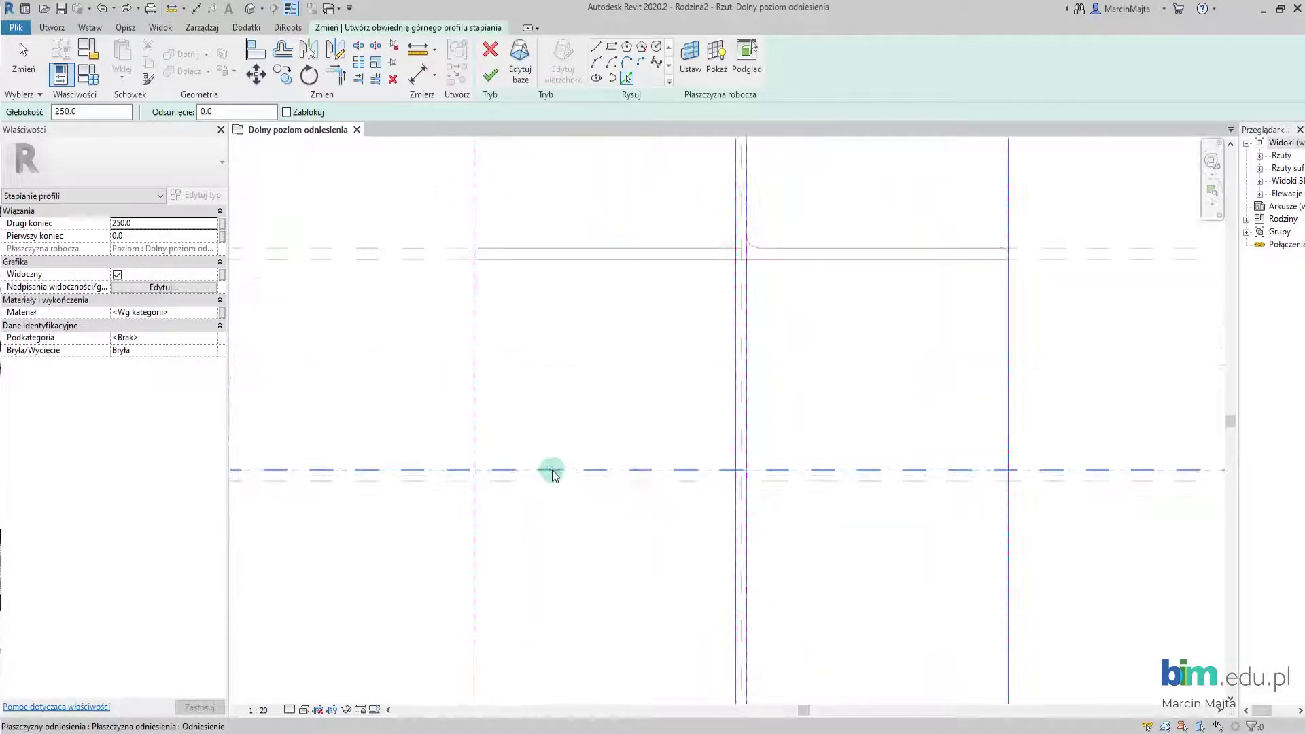
scroll(550, 471, up, 1)
Undo a wrong lower-plane pick and pick both flange reference planes instead.
click(550, 471)
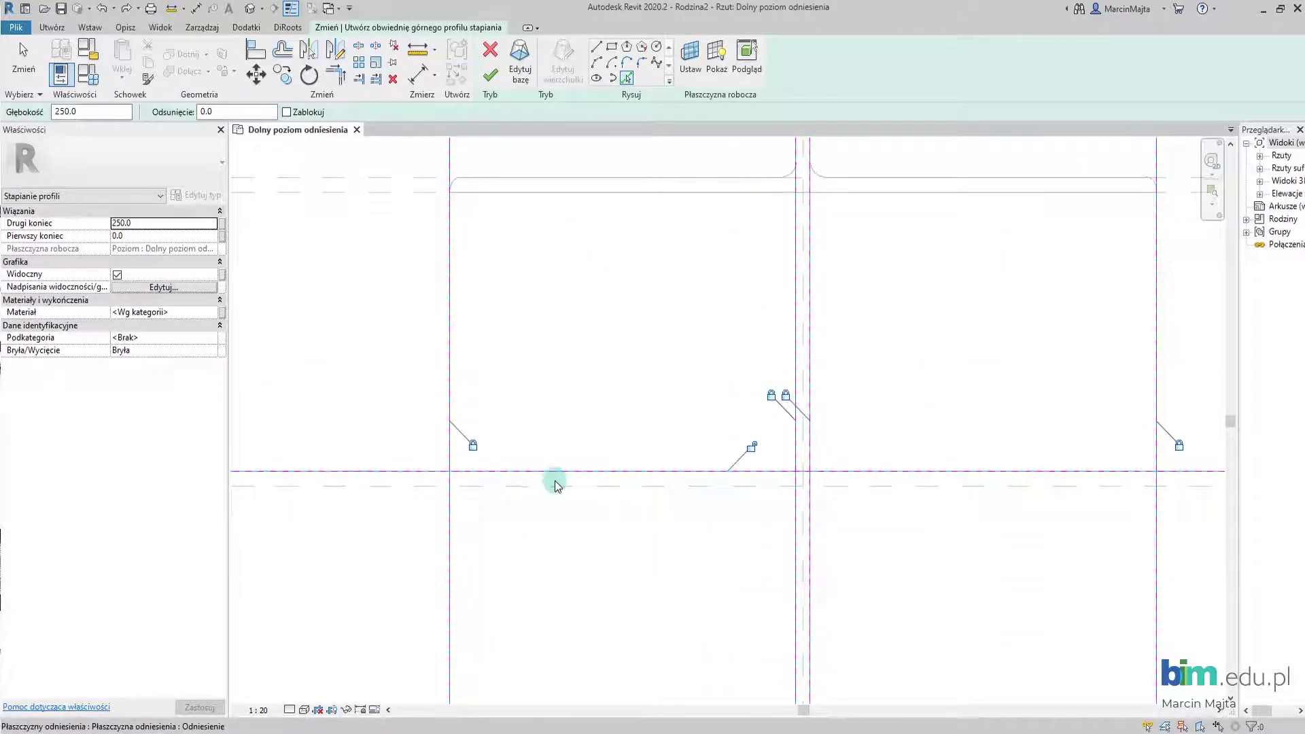
key(Escape)
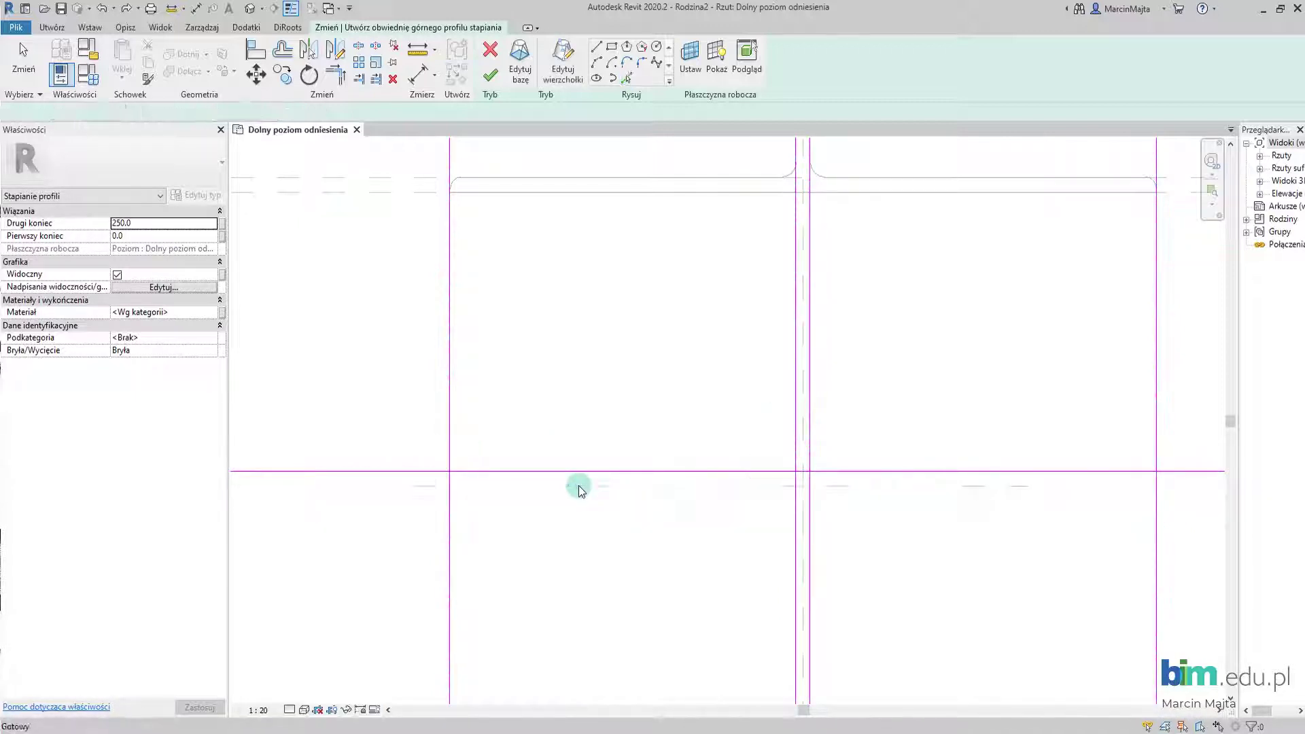
key(ctrl+z)
key(p)
key(l)
click(660, 473)
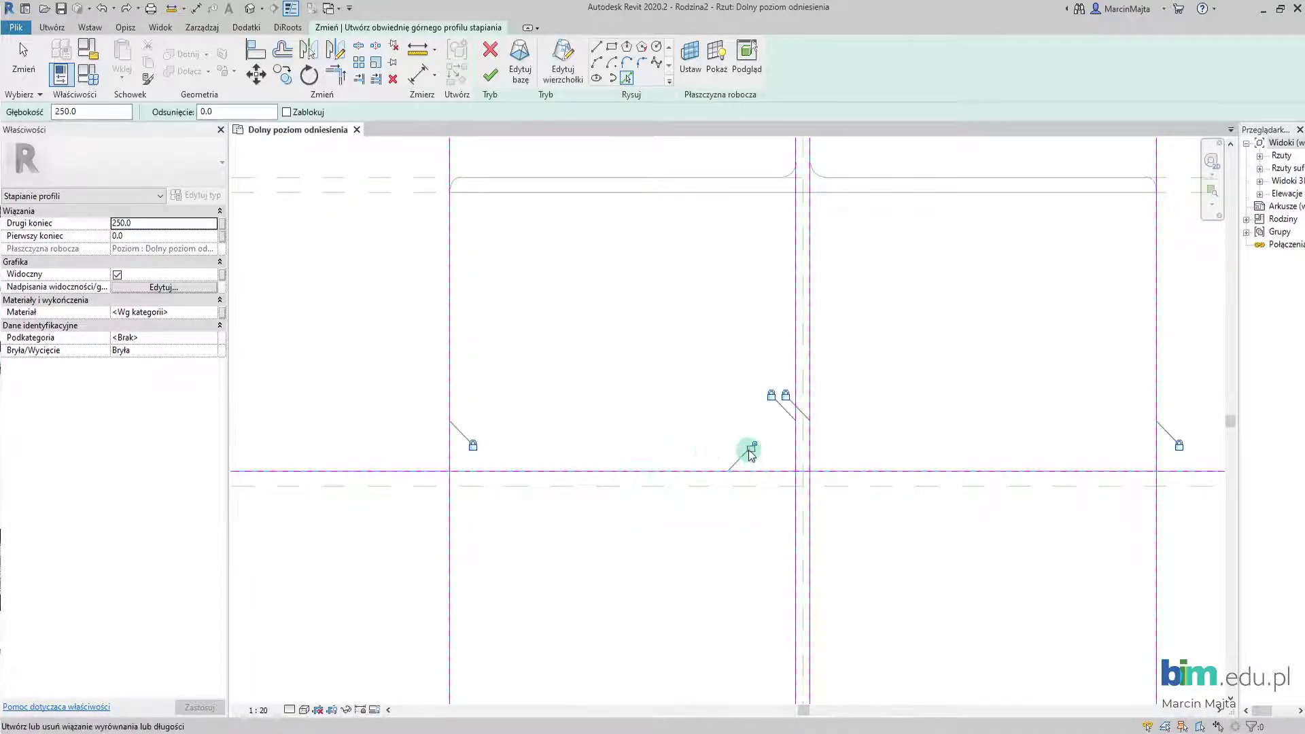
click(727, 501)
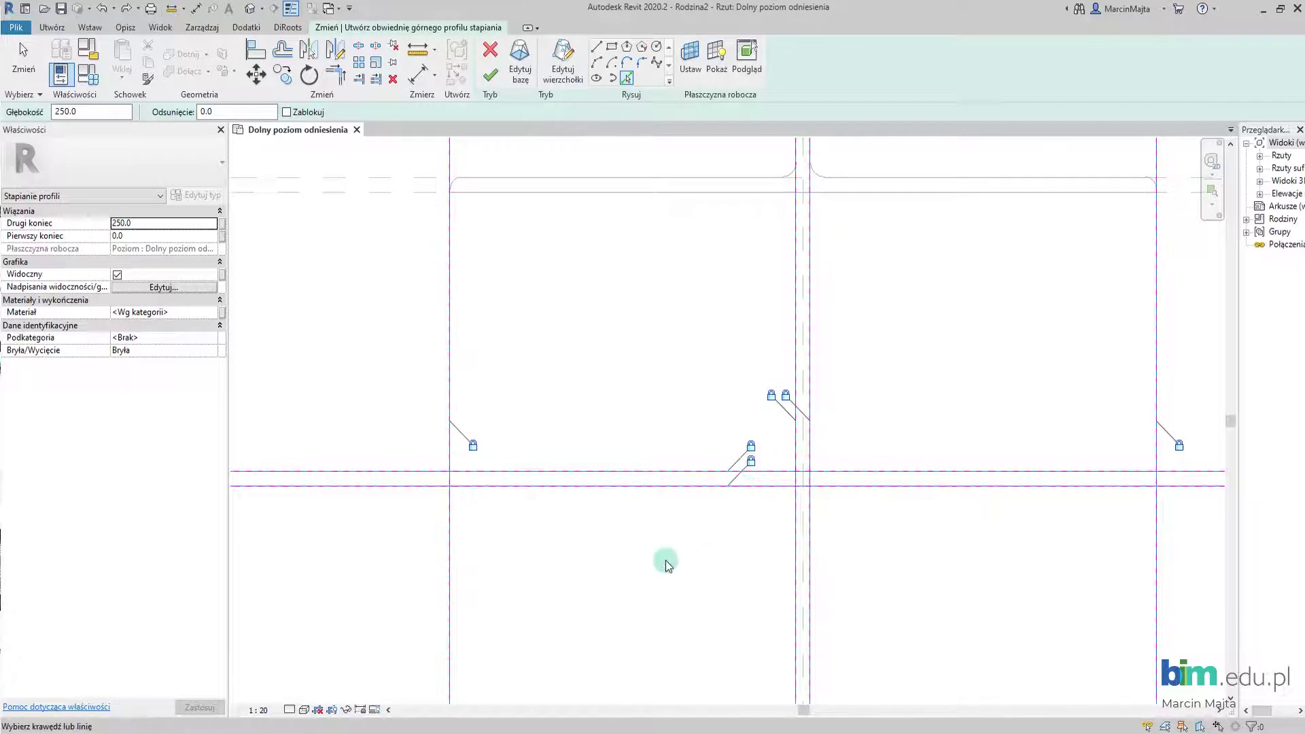
scroll(663, 553, down, 2)
scroll(612, 544, down, 2)
scroll(570, 537, down, 2)
scroll(577, 475, down, 2)
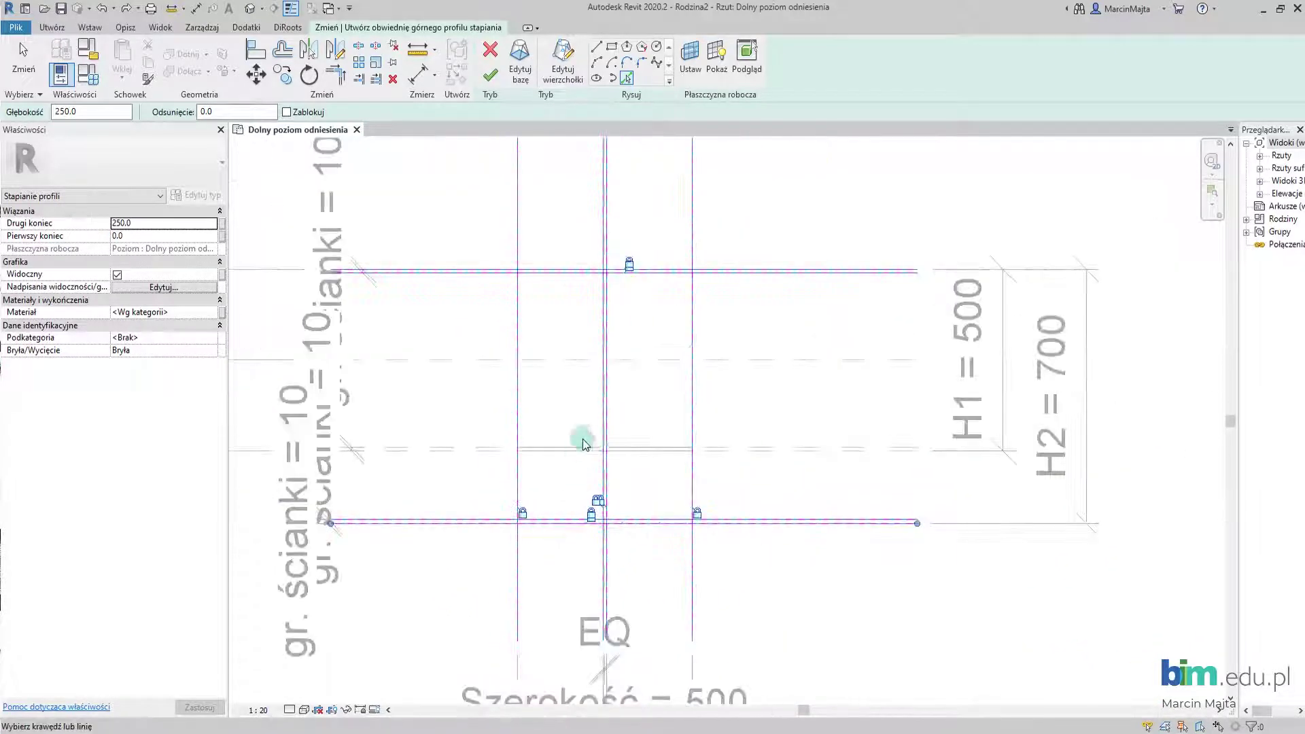
Split the flange sketch line where the web meets it, using SL.
key(s)
key(l)
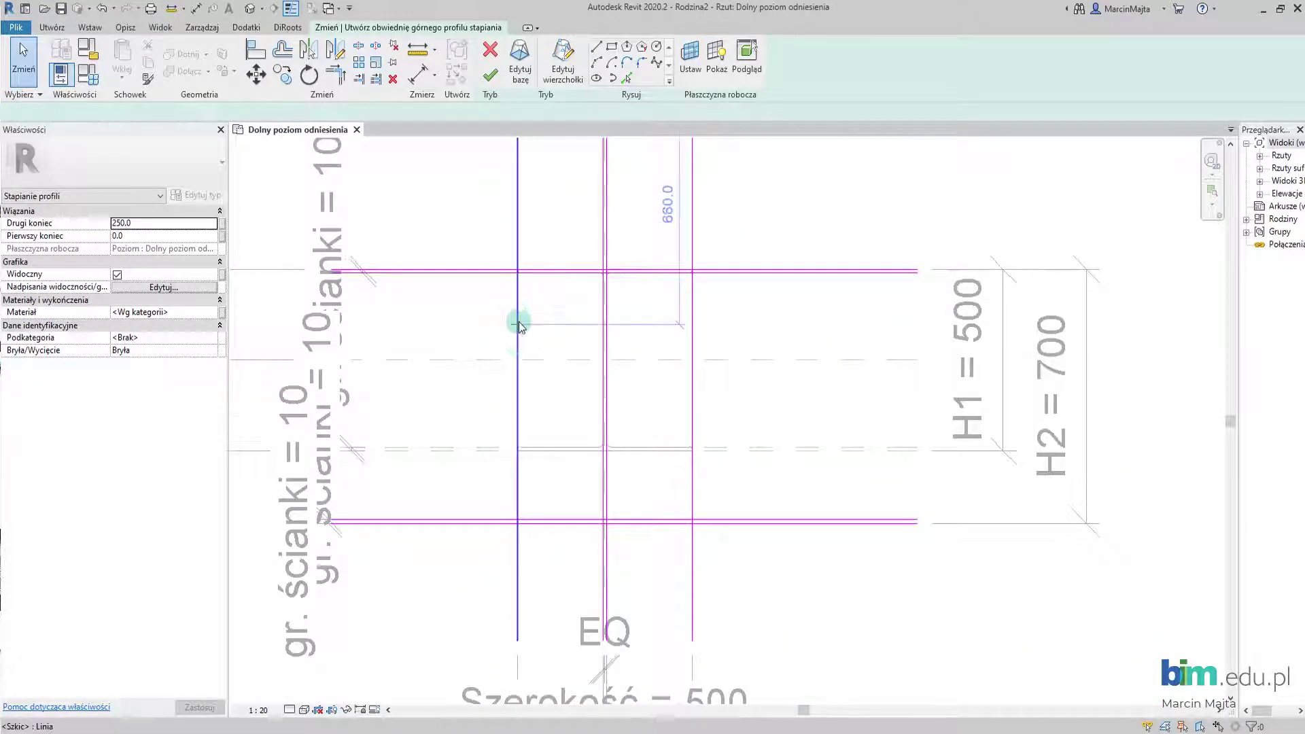
scroll(518, 343, up, 2)
scroll(582, 335, up, 2)
scroll(602, 312, up, 2)
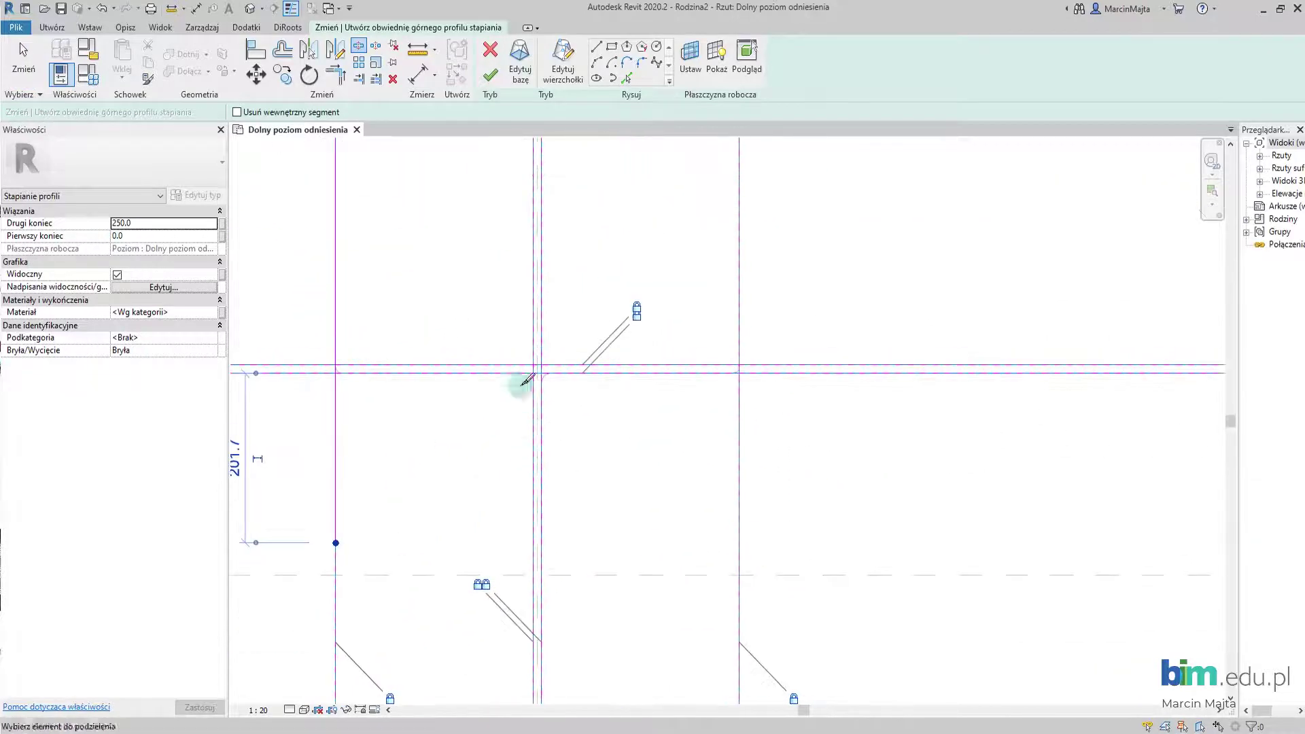
scroll(524, 382, up, 2)
scroll(578, 462, down, 2)
scroll(665, 578, down, 2)
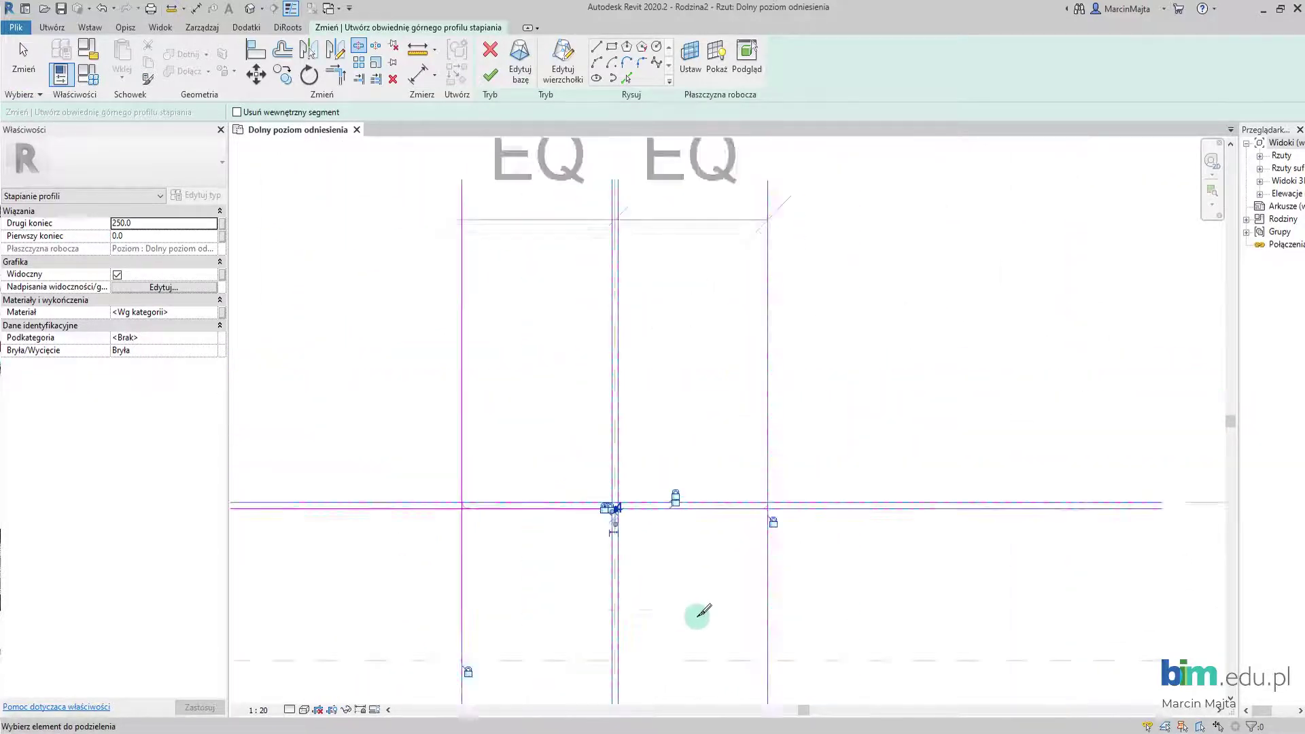
scroll(673, 530, down, 1)
scroll(653, 544, up, 1)
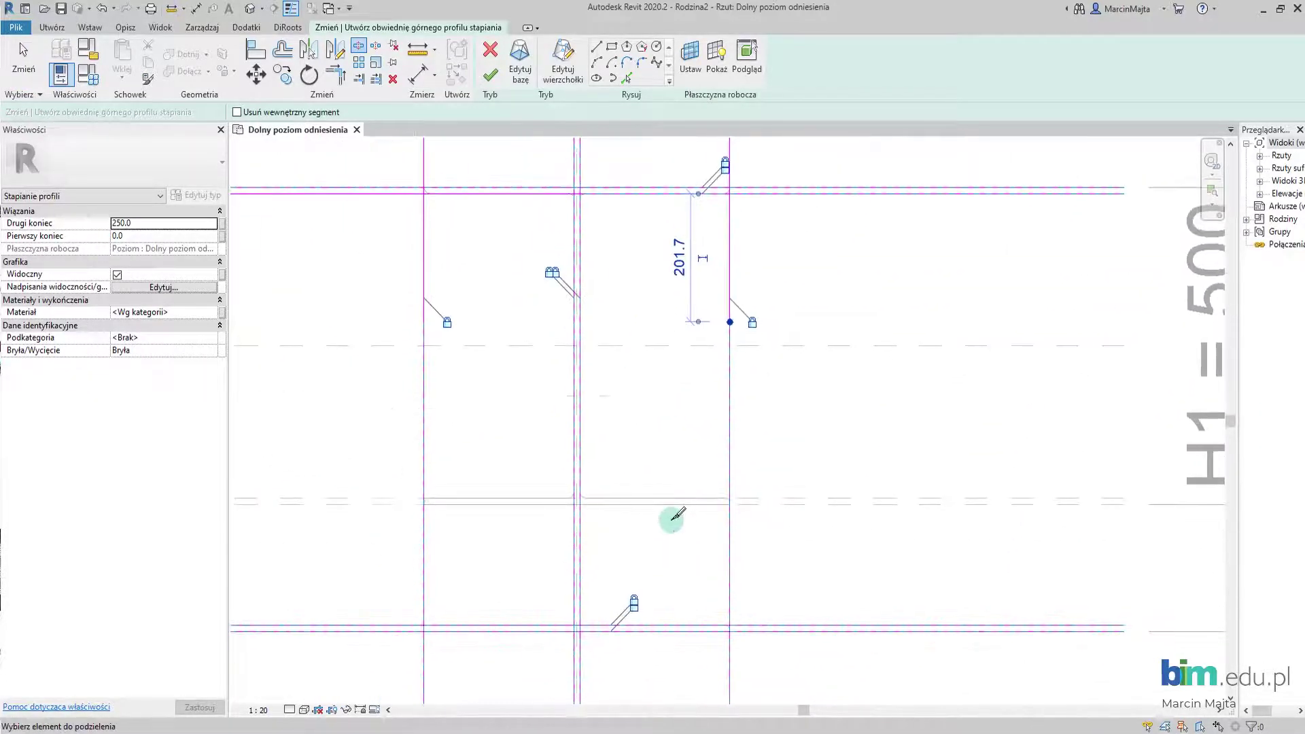
scroll(612, 510, up, 1)
scroll(562, 497, up, 2)
scroll(520, 487, up, 1)
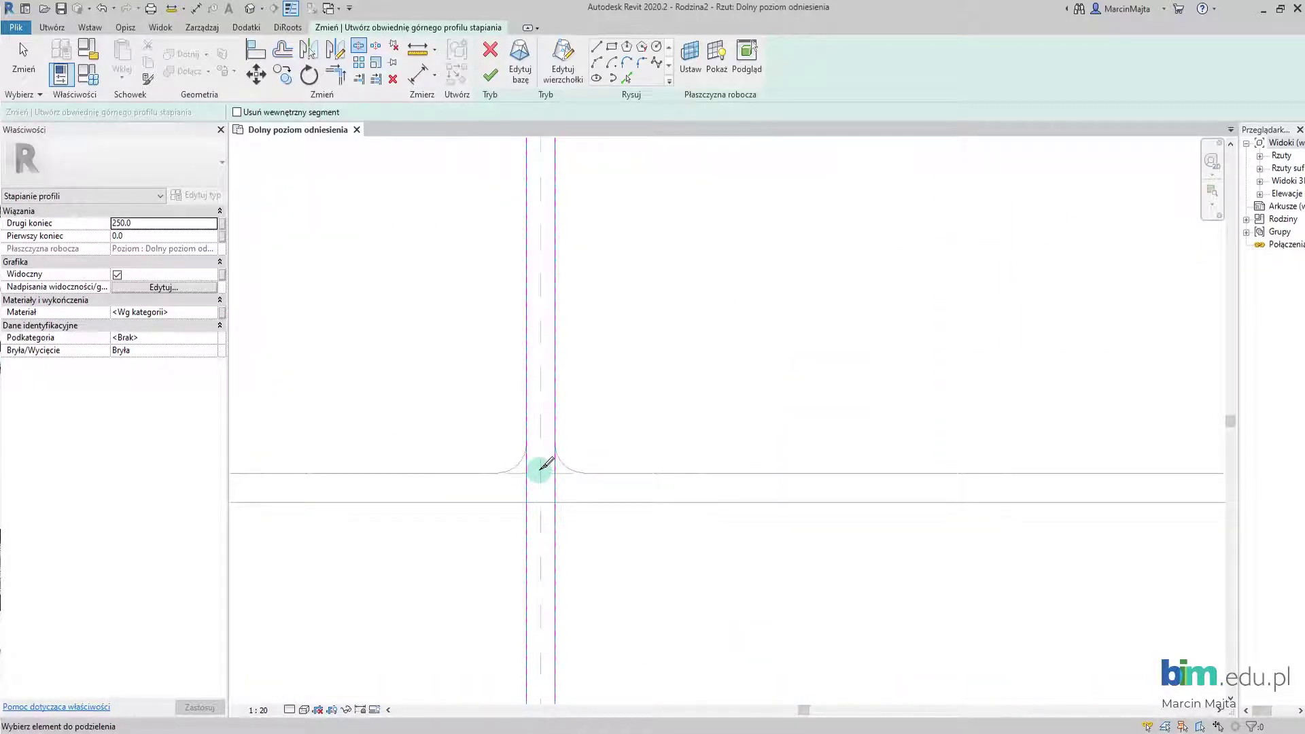
scroll(540, 468, down, 2)
scroll(533, 530, up, 1)
scroll(527, 490, up, 1)
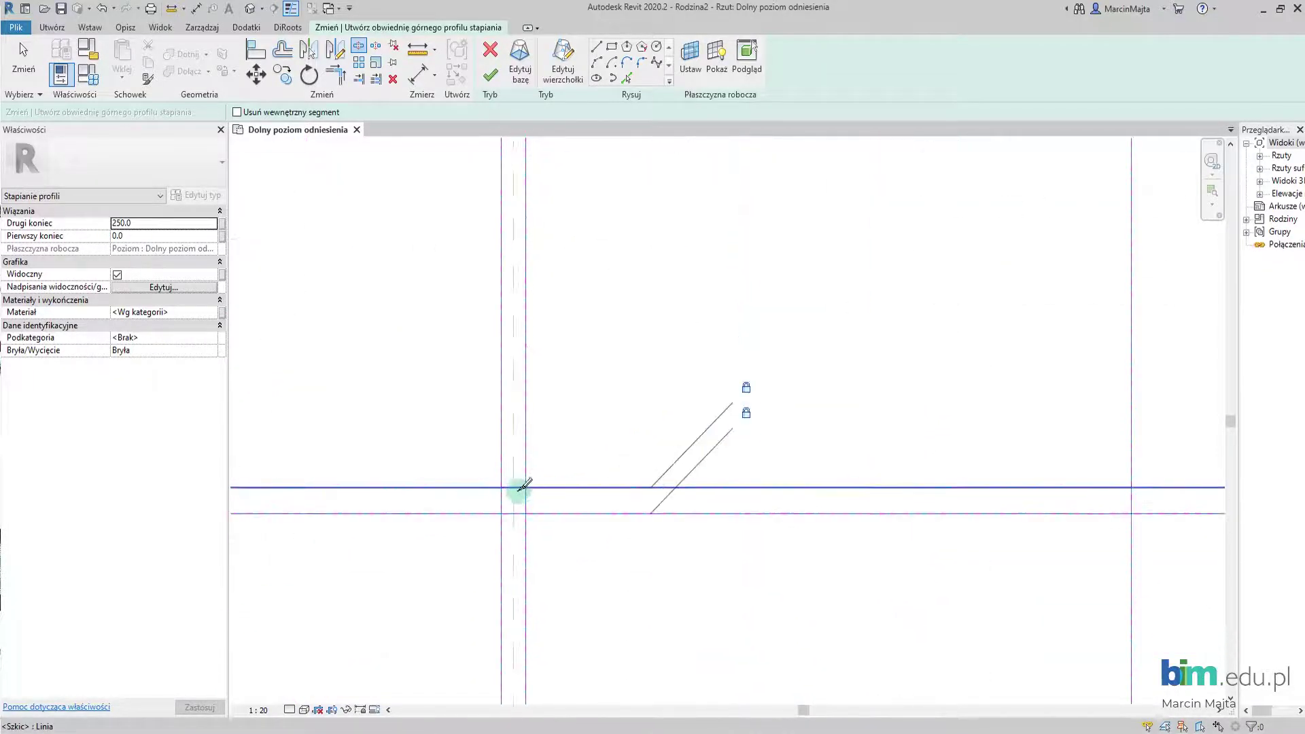
click(523, 485)
key(Escape)
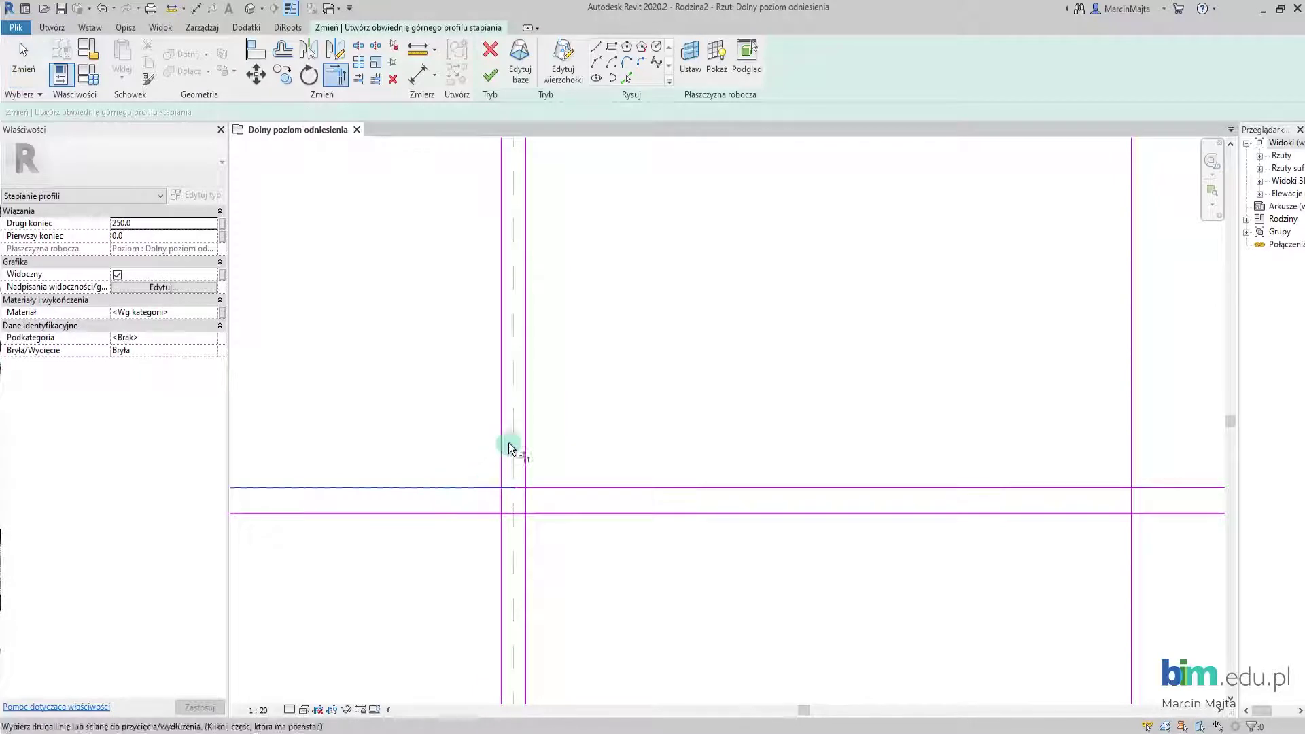
Trim the vertical lines and lower flange lines to clean corners.
click(501, 442)
click(553, 488)
scroll(636, 517, down, 1)
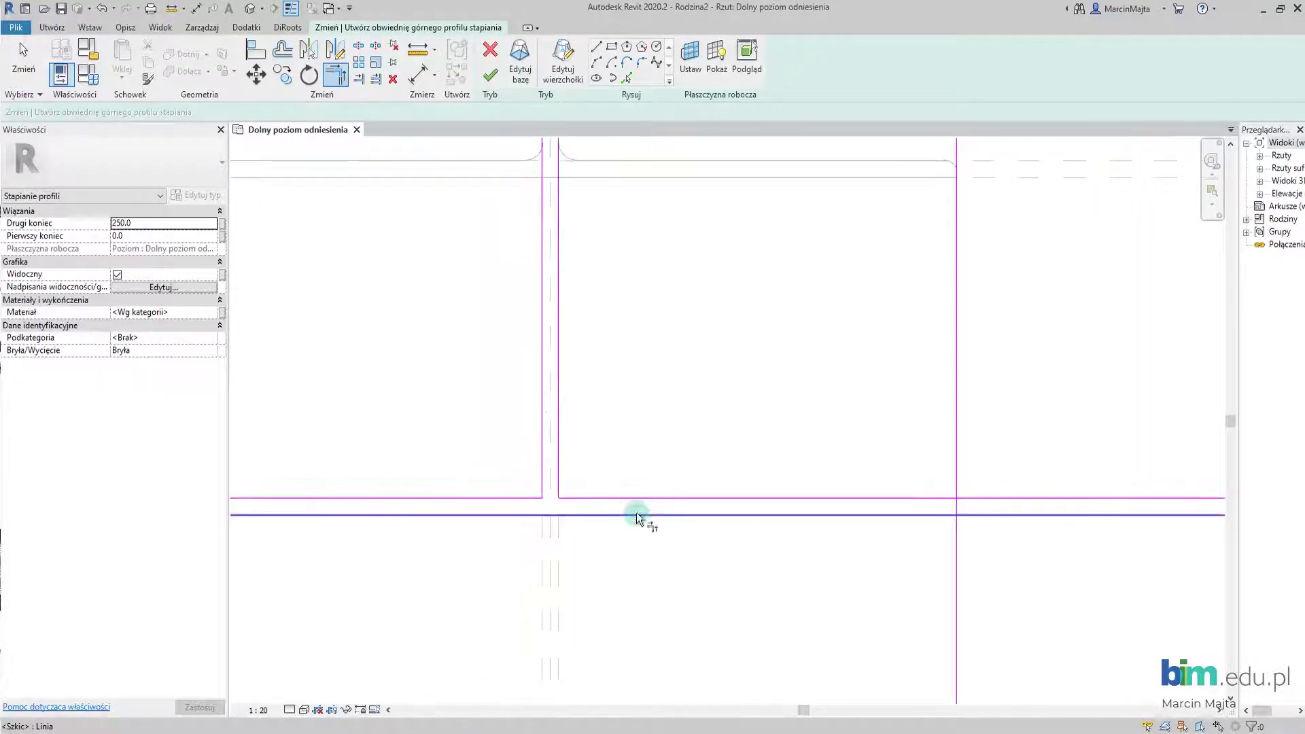
scroll(653, 506, up, 1)
scroll(743, 490, up, 2)
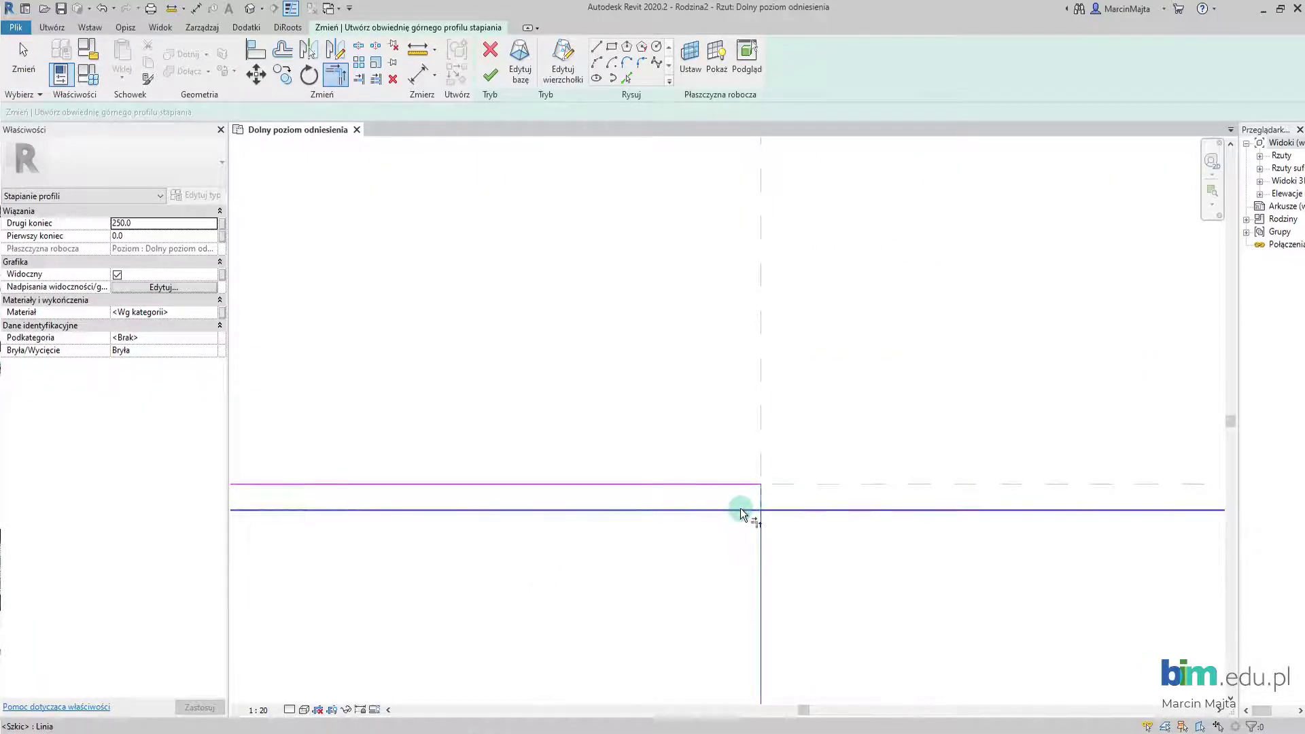
click(742, 511)
scroll(486, 548, down, 3)
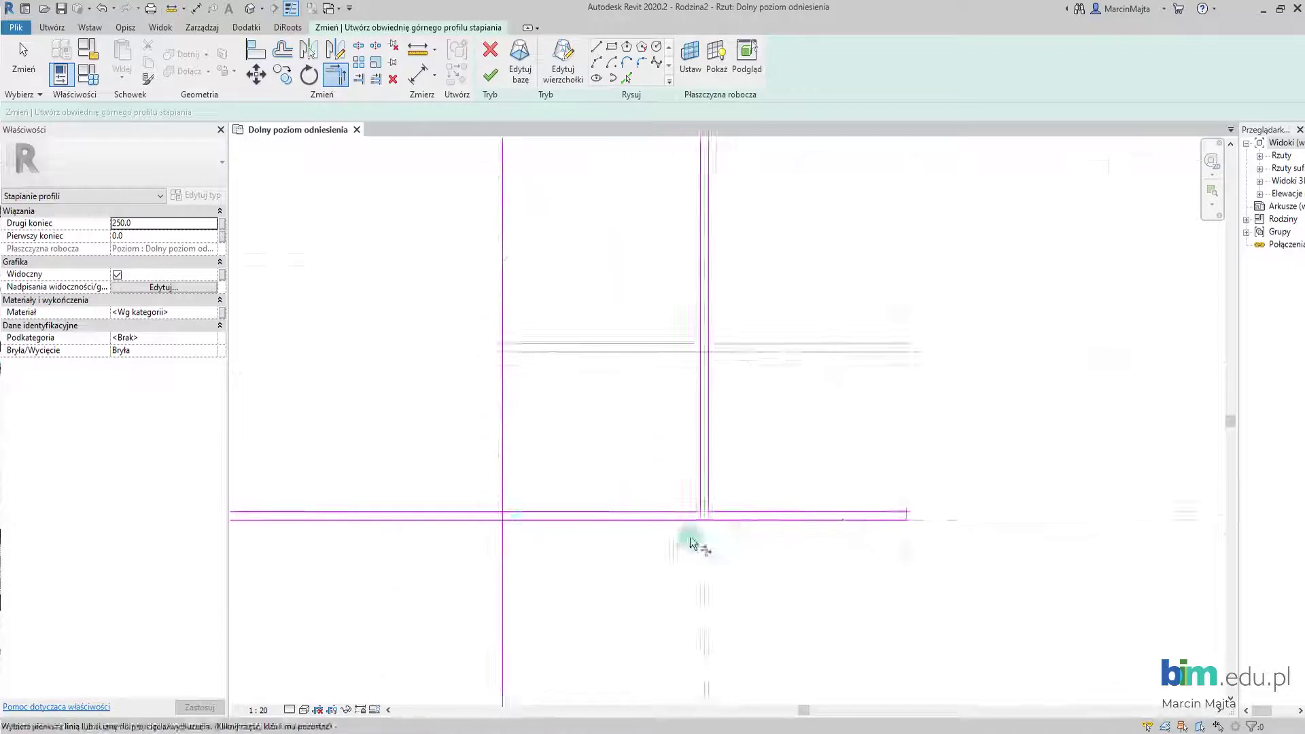
click(496, 521)
click(501, 520)
scroll(496, 518, up, 2)
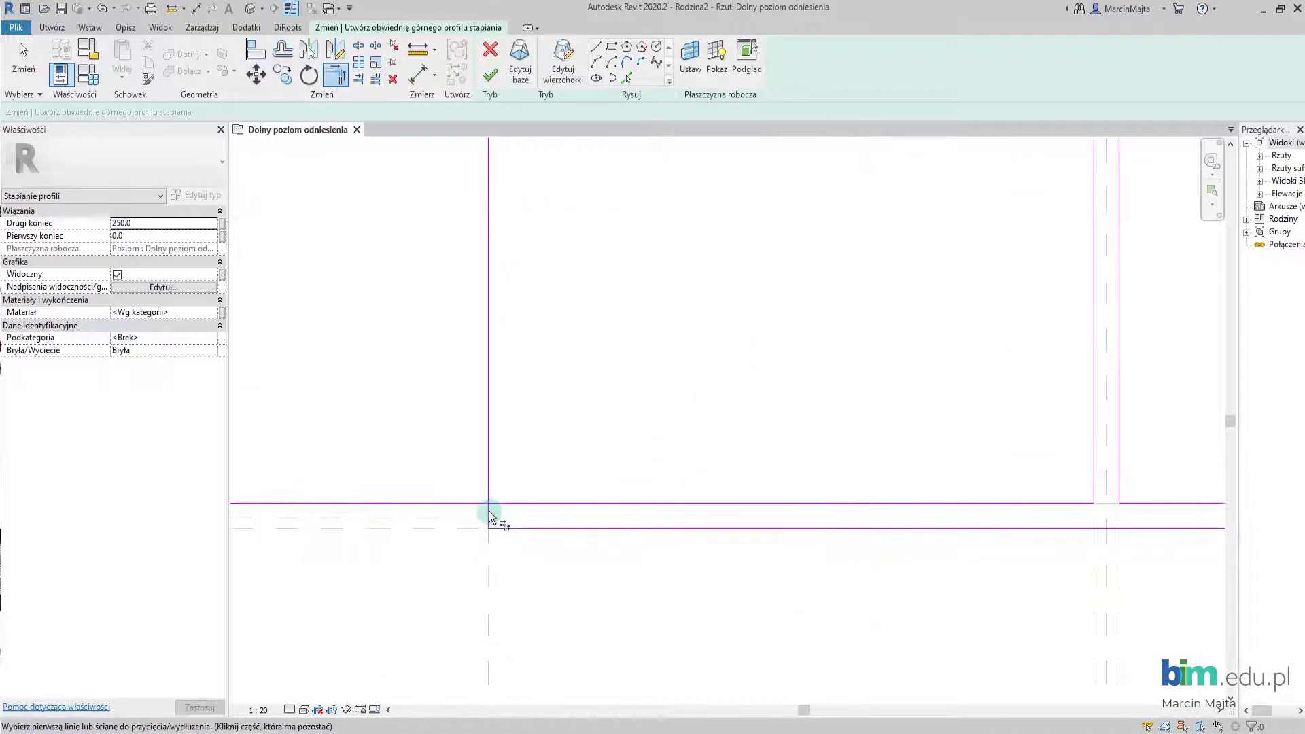
scroll(506, 504, down, 3)
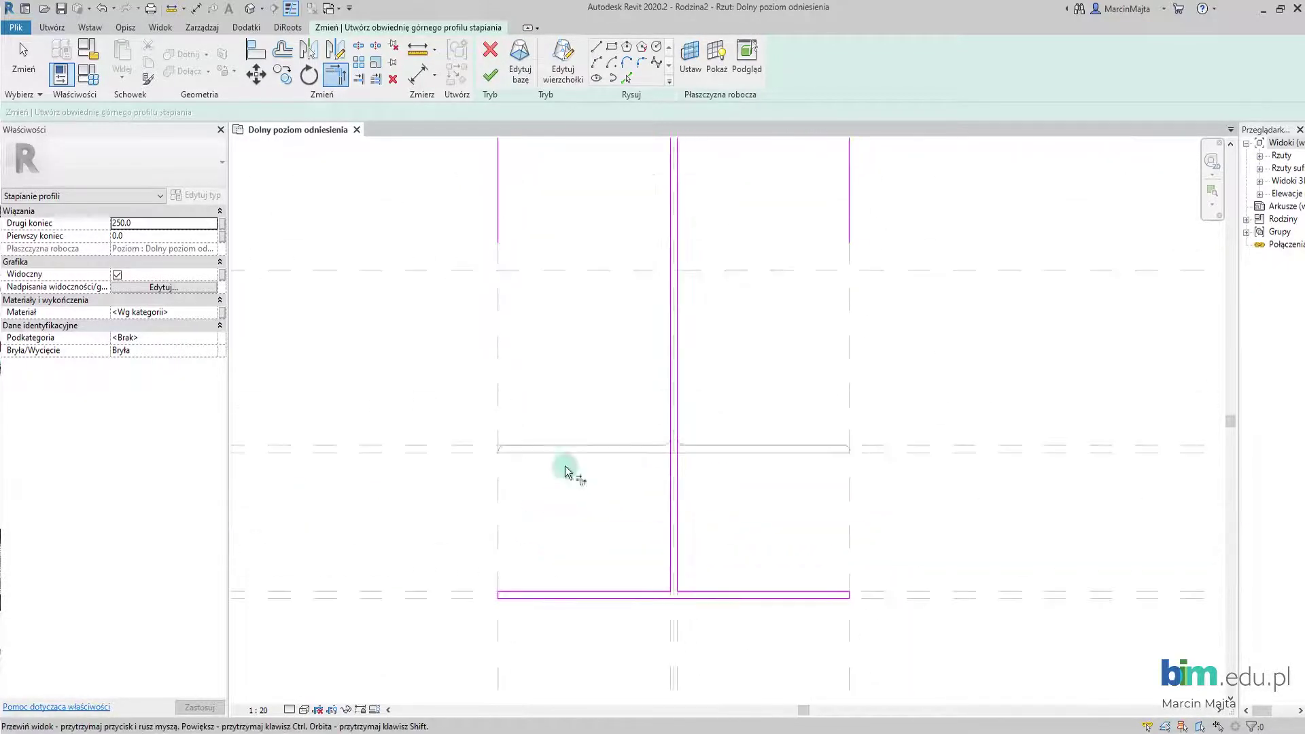
Trim the right-hand web and flange-end corners, then show the whole I-profile.
mouse_move(571, 466)
middle_down()
mouse_move(555, 430)
mouse_move(483, 373)
middle_up()
scroll(482, 380, up, 2)
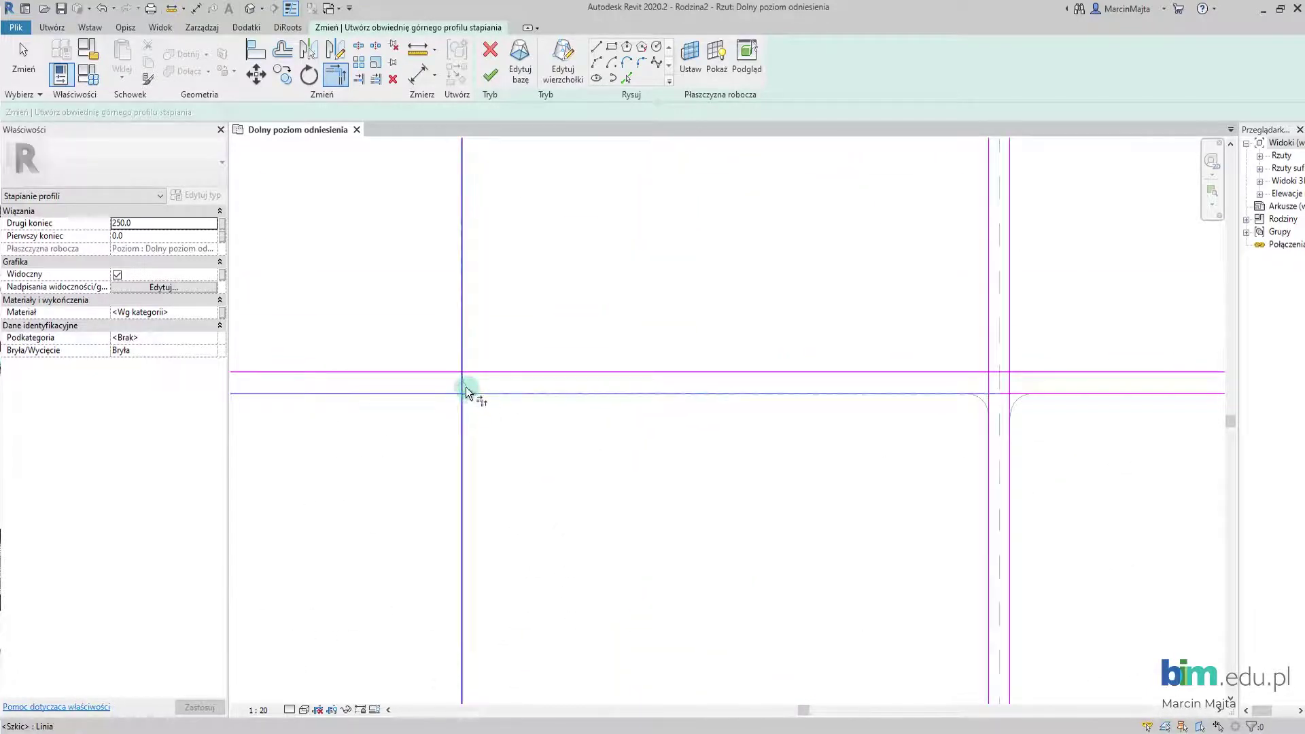
scroll(573, 391, down, 1)
middle_drag(743, 428, 598, 416)
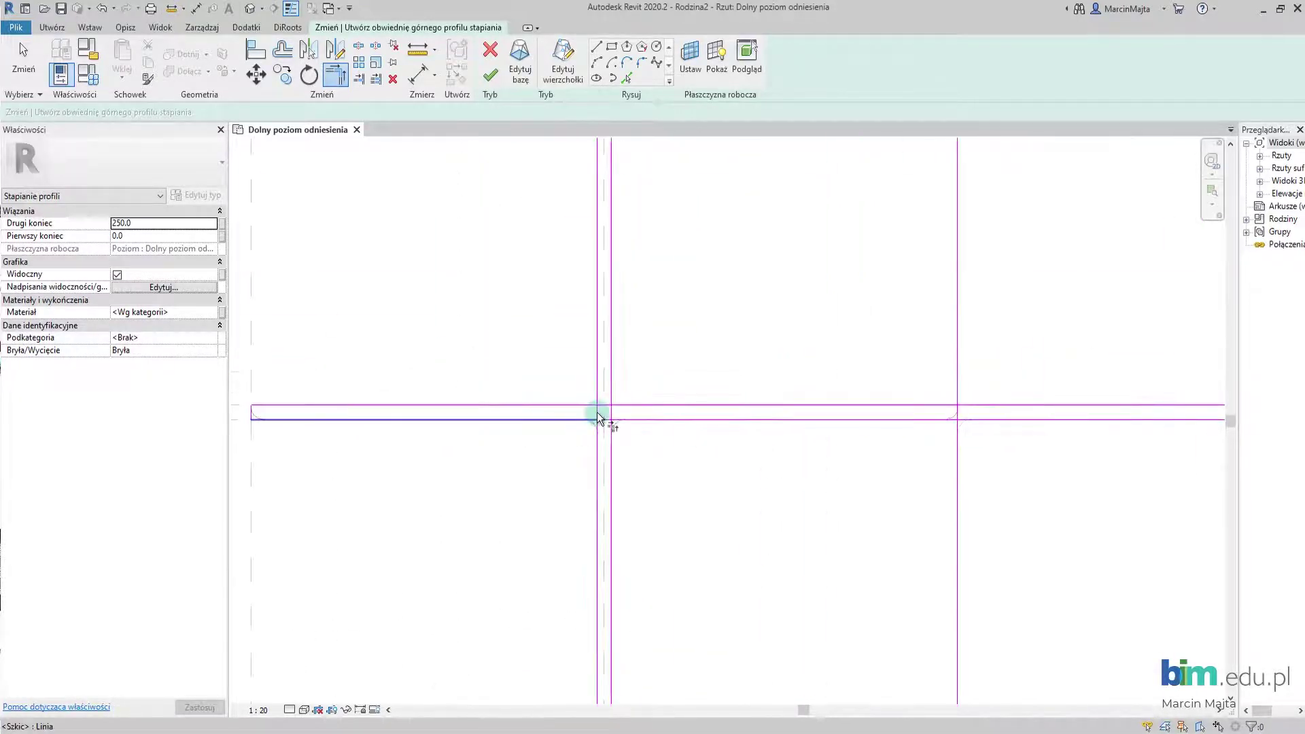
scroll(583, 425, up, 2)
click(582, 425)
click(620, 454)
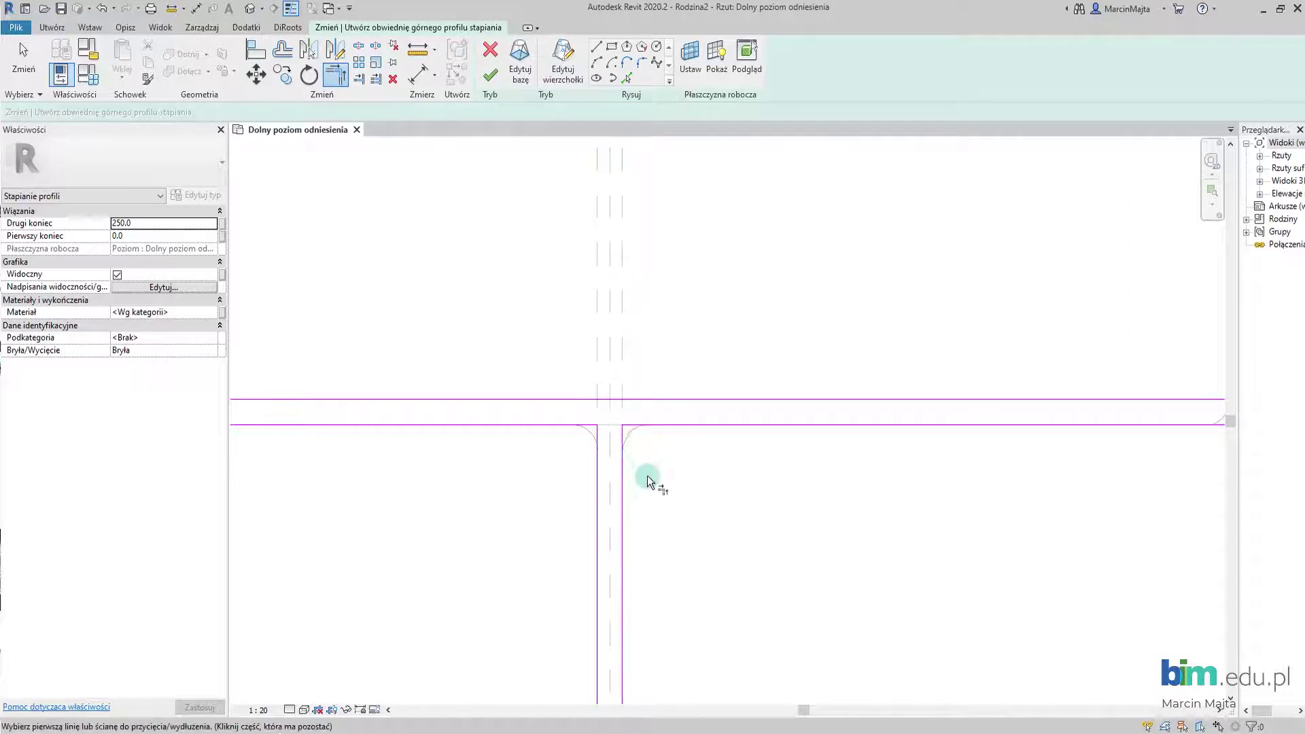
mouse_move(649, 469)
middle_down()
mouse_move(545, 475)
mouse_move(746, 445)
middle_up()
click(786, 403)
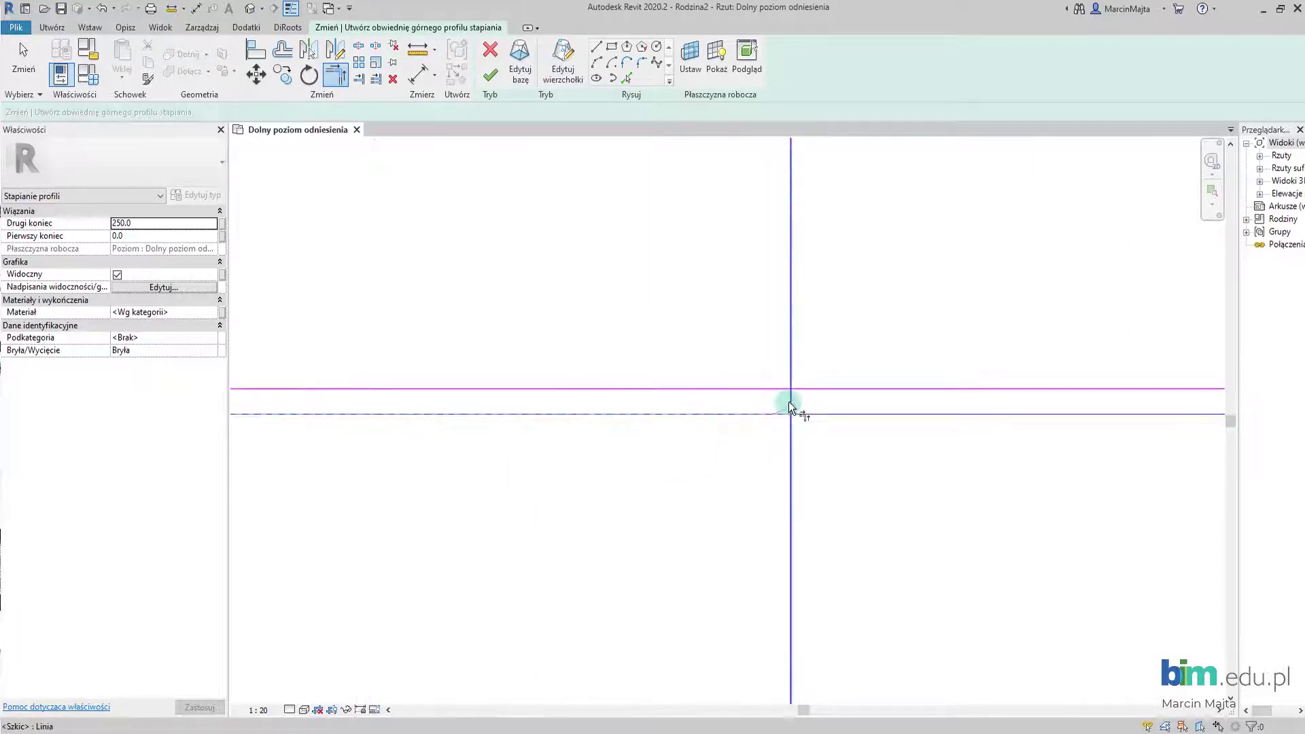
click(789, 399)
scroll(655, 446, down, 3)
scroll(652, 450, down, 2)
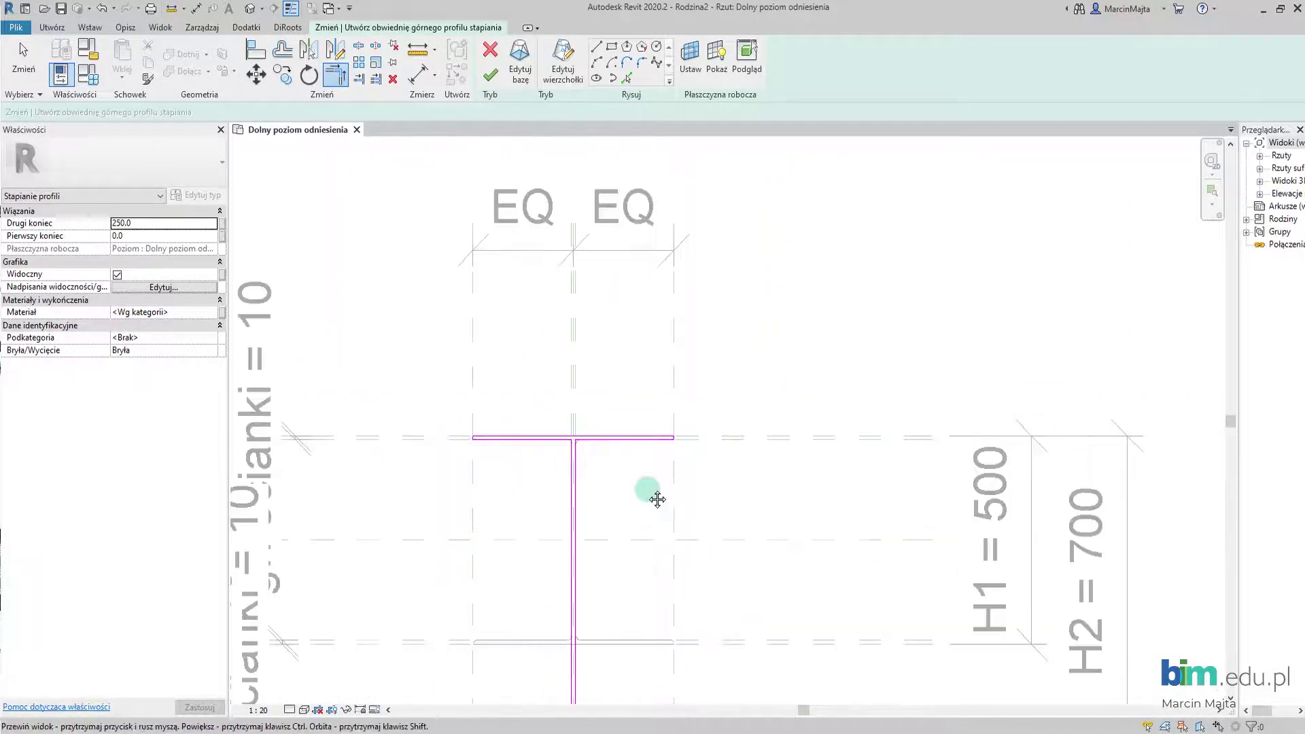
middle_drag(617, 532, 604, 450)
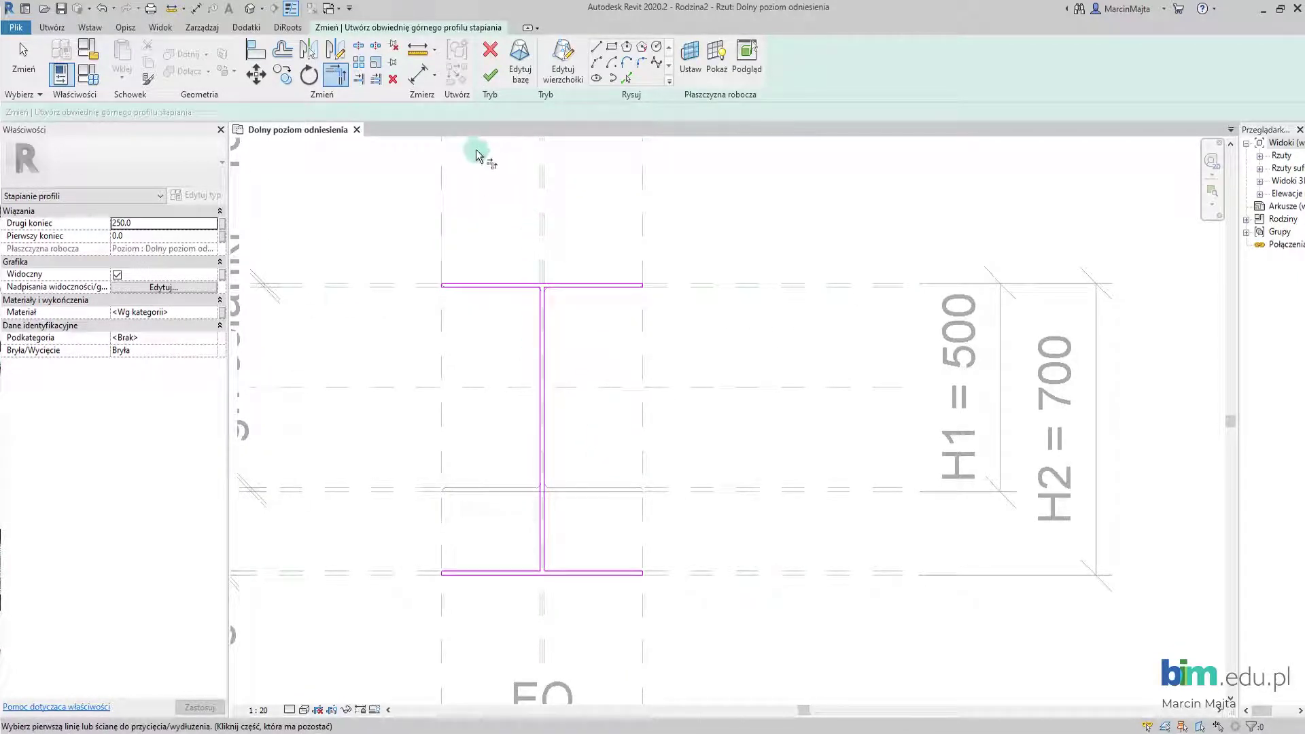
Round the two web–flange corners of the top profile with 10.0 radius fillet arcs.
click(641, 62)
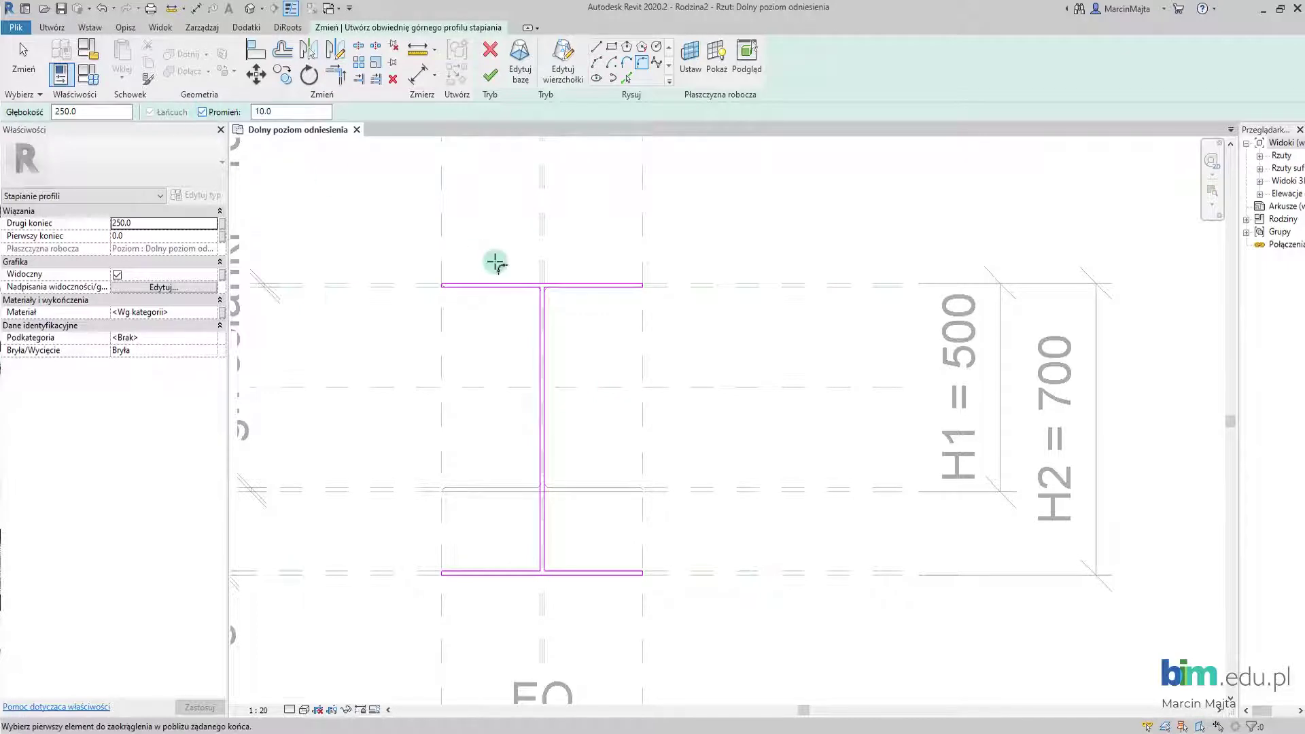
scroll(496, 263, up, 5)
click(589, 348)
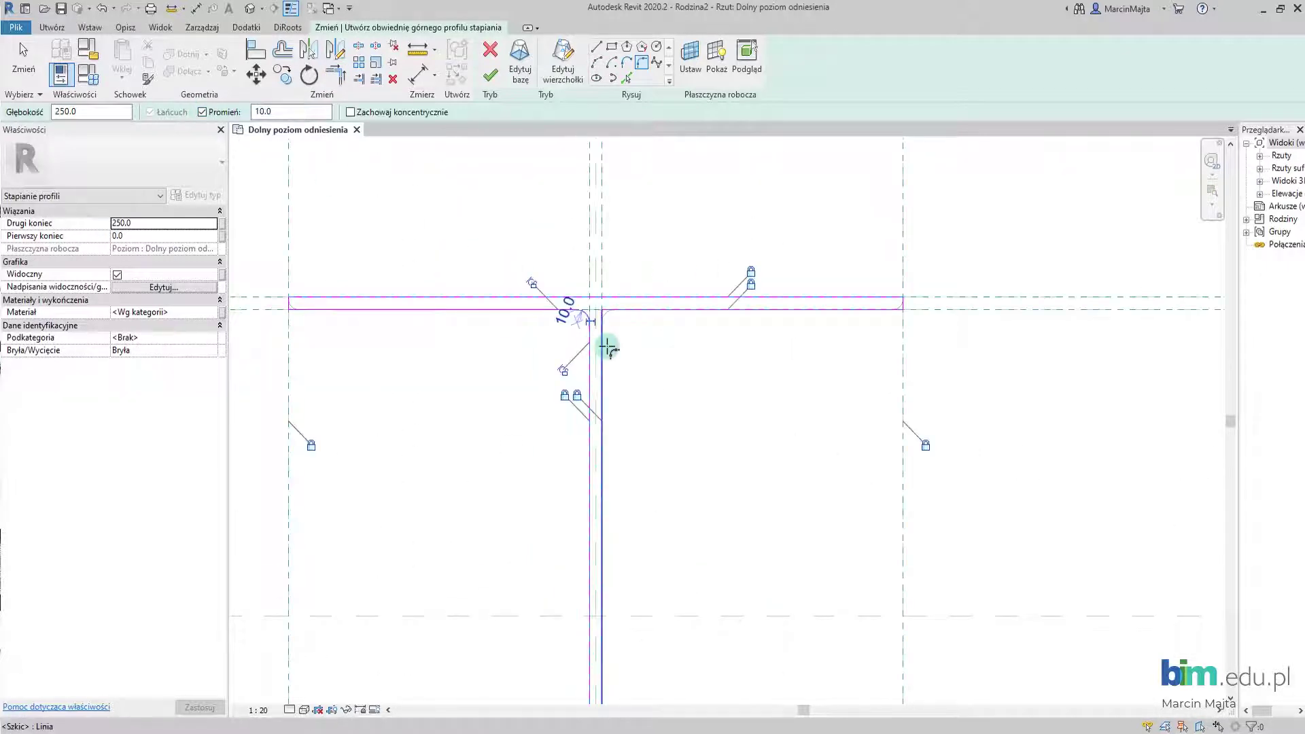
scroll(658, 416, down, 2)
scroll(658, 416, up, 4)
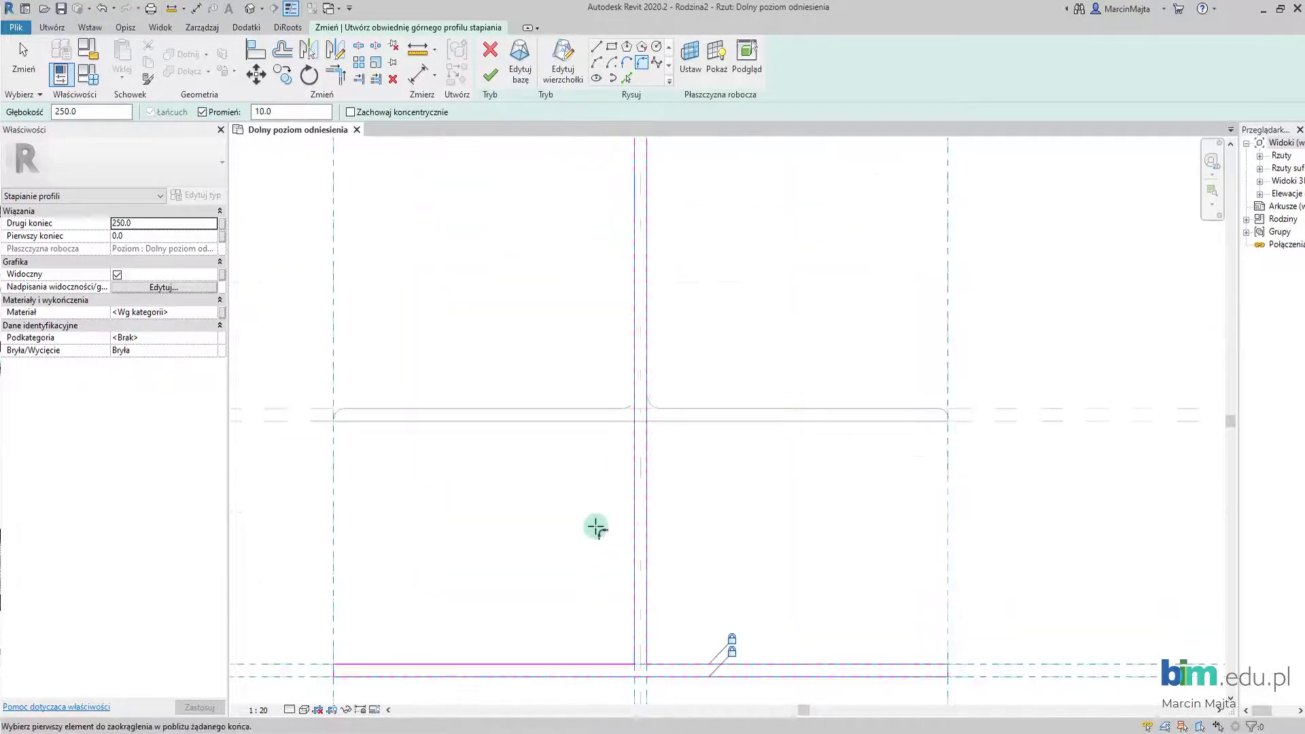
middle_drag(627, 615, 594, 484)
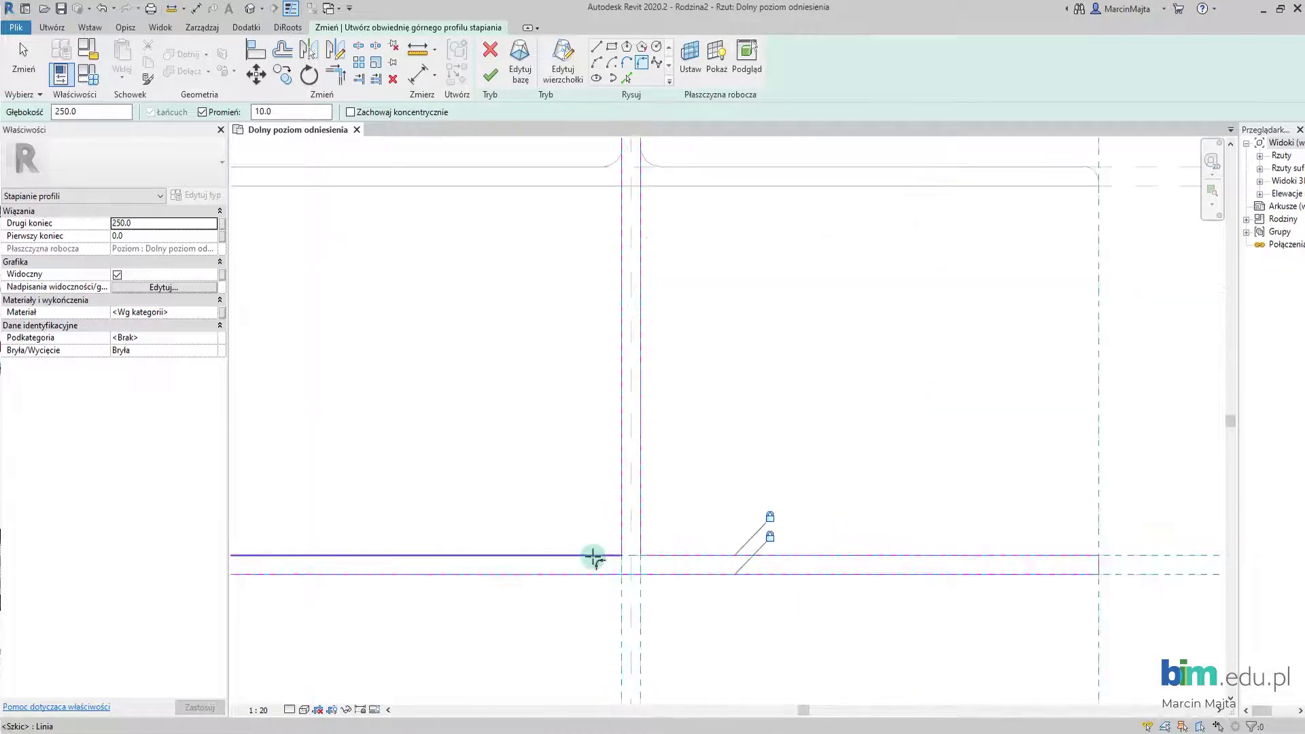
click(594, 557)
click(621, 534)
scroll(668, 545, down, 2)
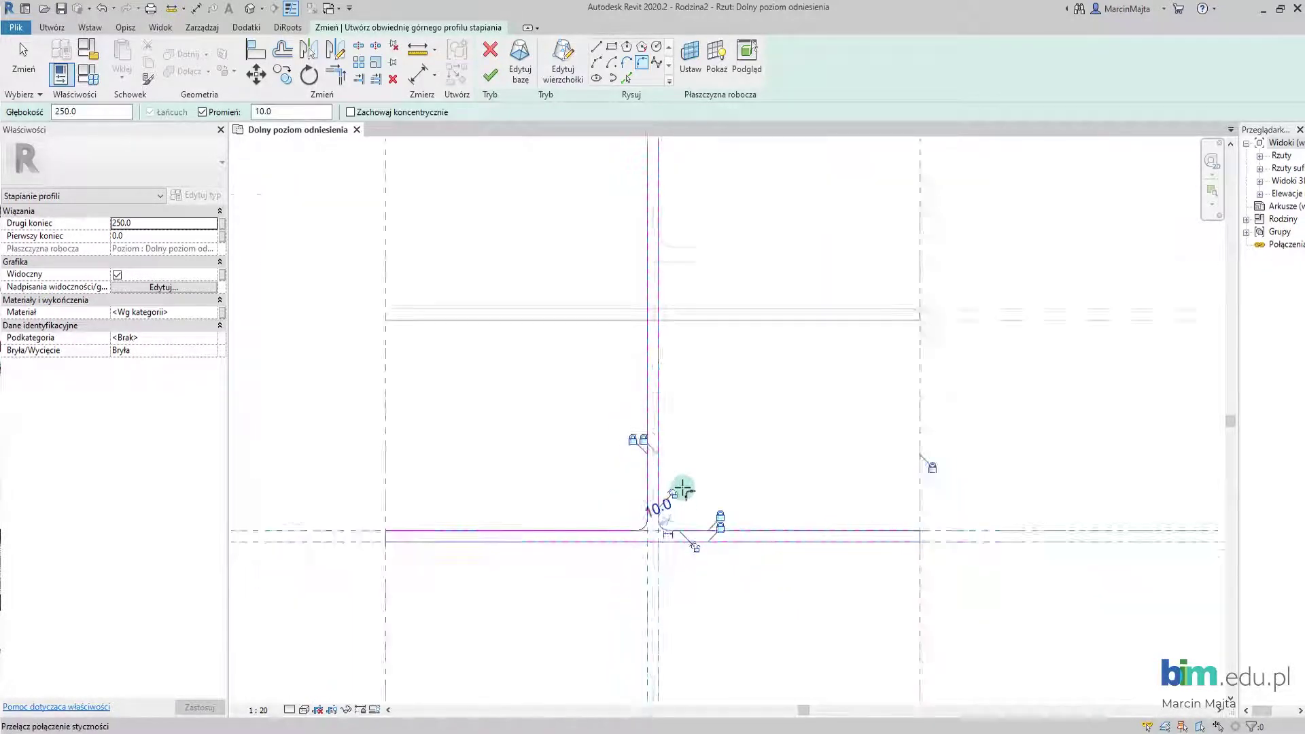
scroll(681, 488, down, 2)
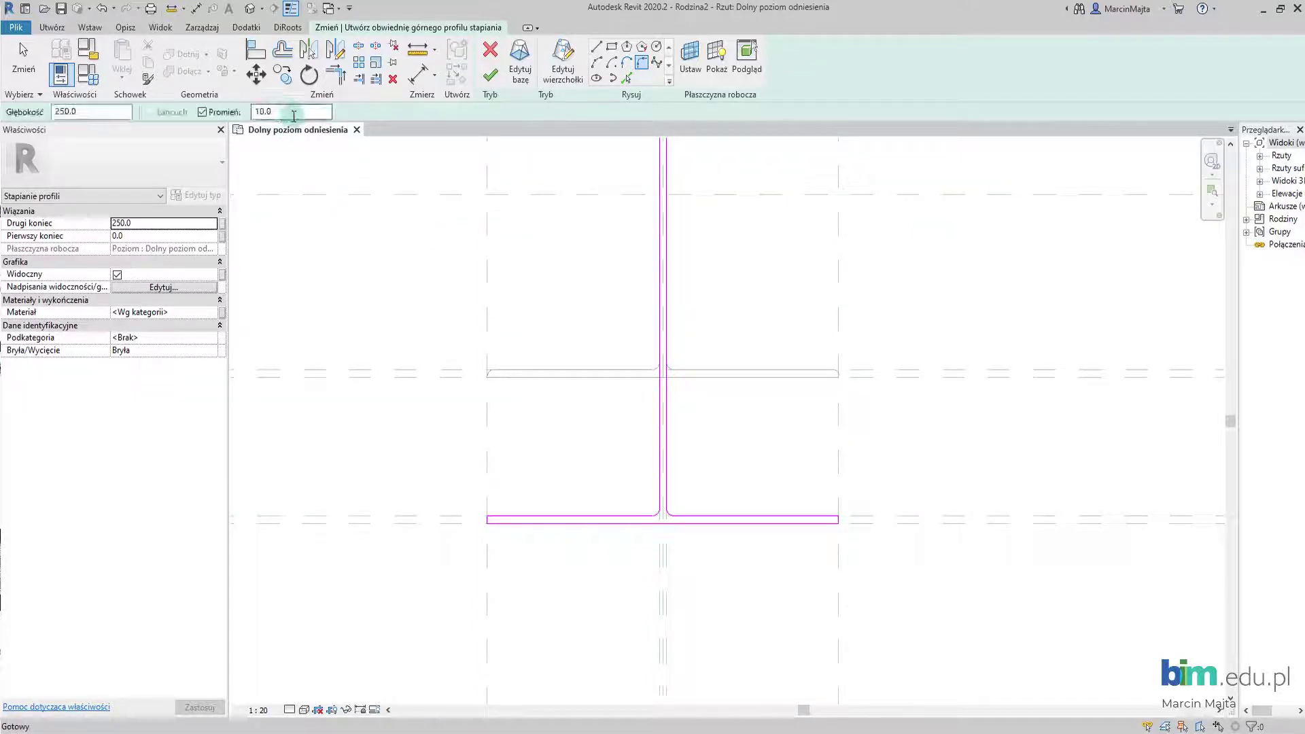
text(8)
Round the flange-end corners with 8.0 radius fillet arcs.
key(Return)
scroll(507, 553, up, 1)
scroll(475, 365, up, 3)
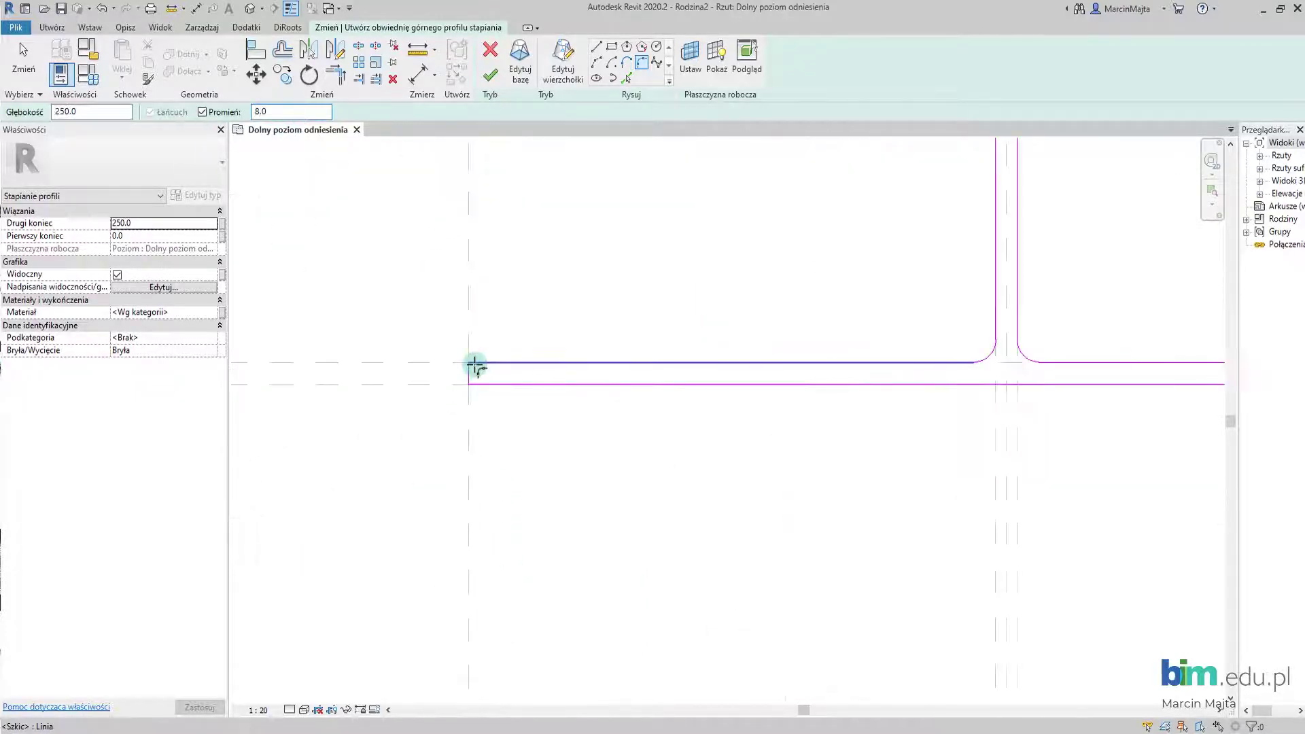
scroll(463, 367, up, 2)
scroll(488, 365, down, 3)
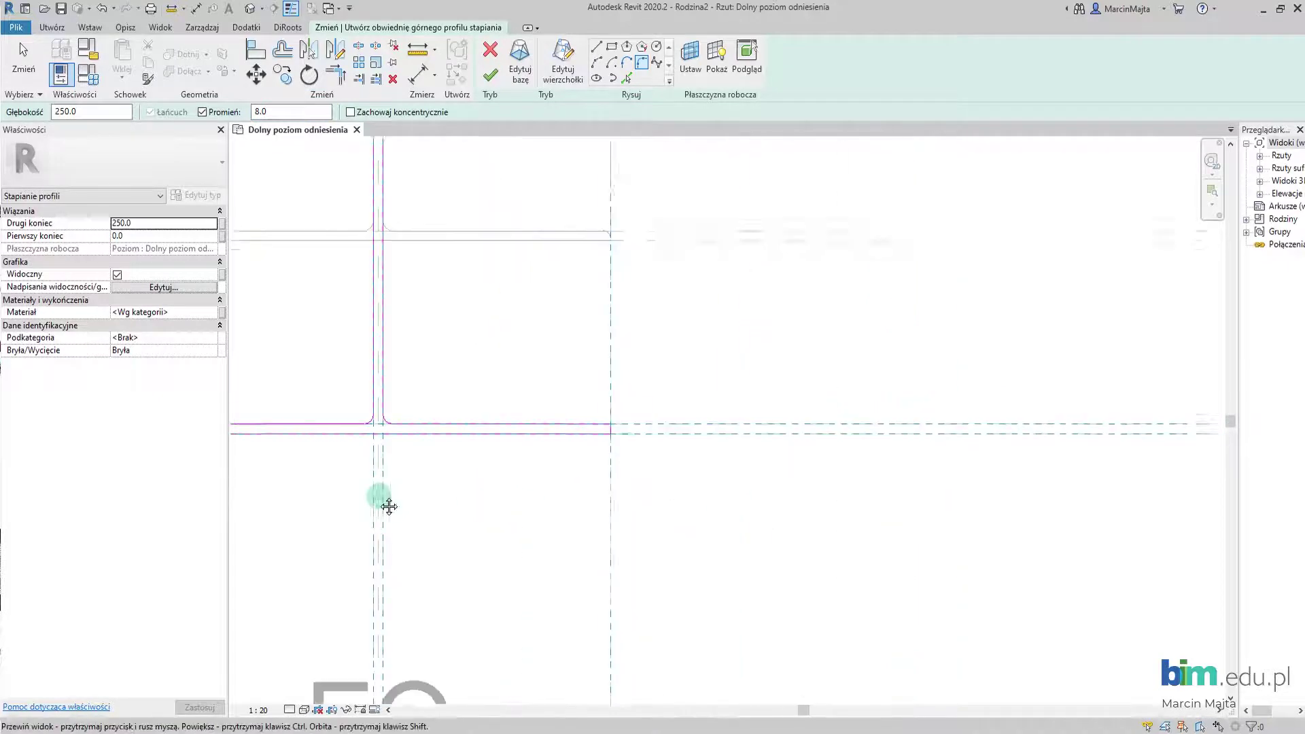
scroll(576, 421, up, 3)
click(554, 388)
click(508, 445)
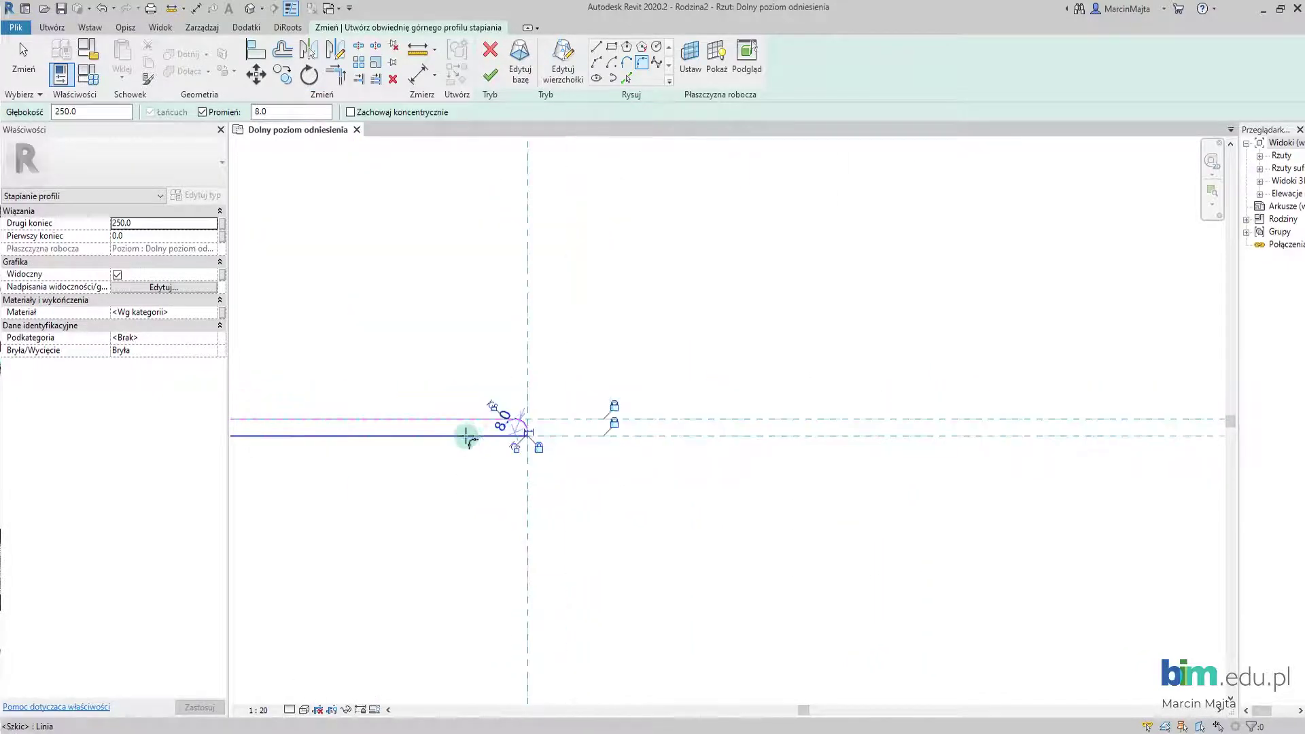
scroll(466, 407, down, 3)
scroll(471, 498, up, 3)
scroll(564, 406, up, 3)
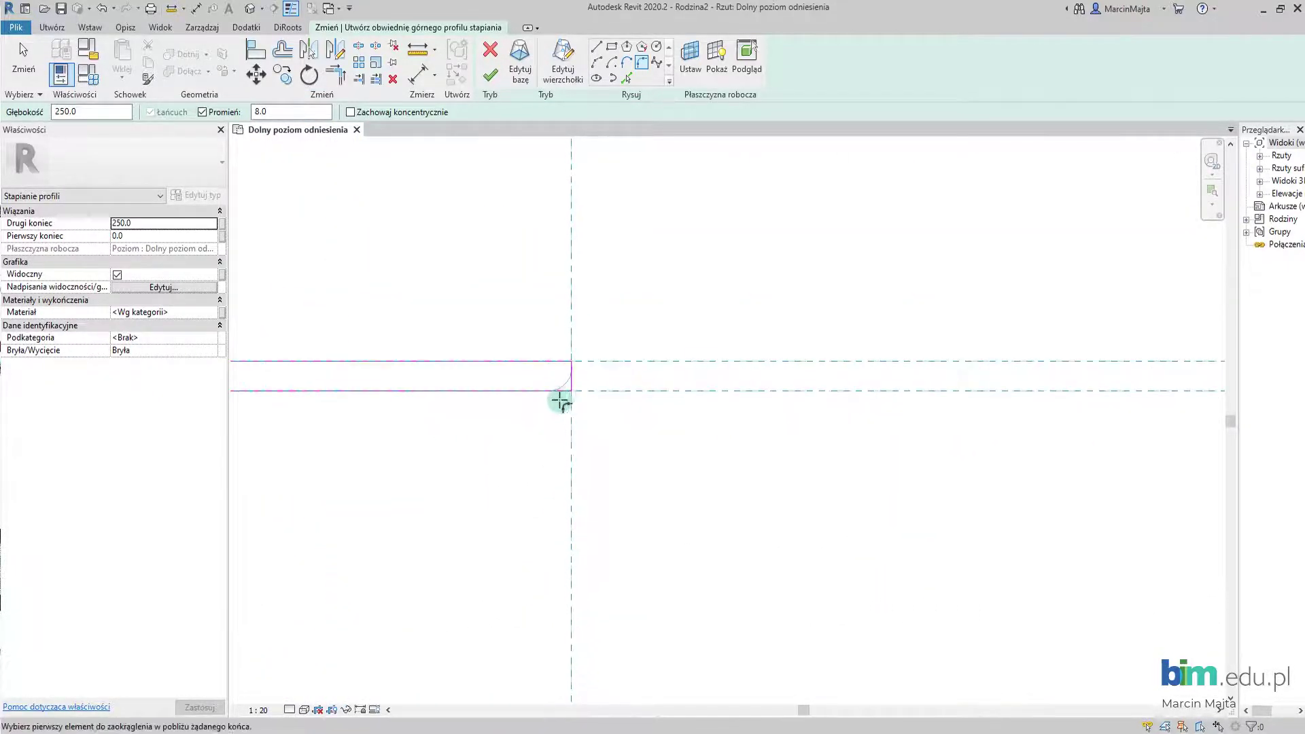
scroll(475, 463, down, 3)
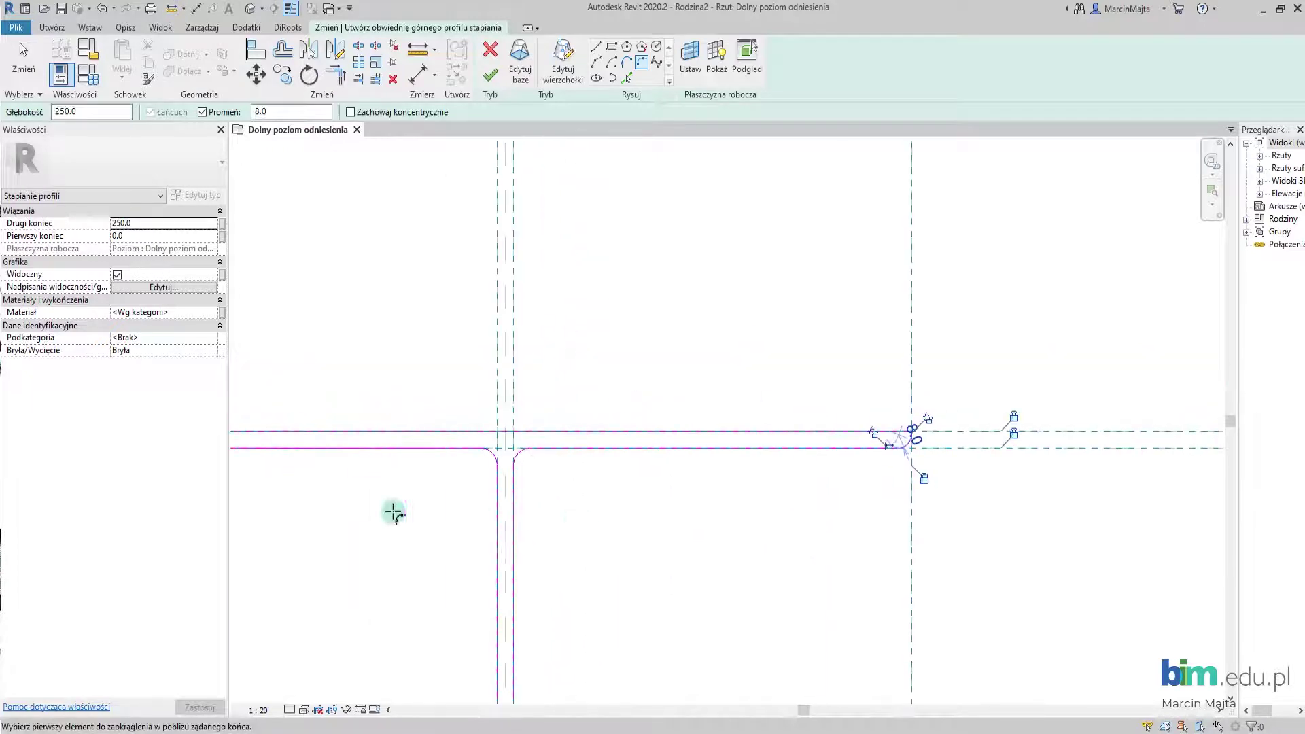
scroll(460, 516, up, 3)
click(523, 468)
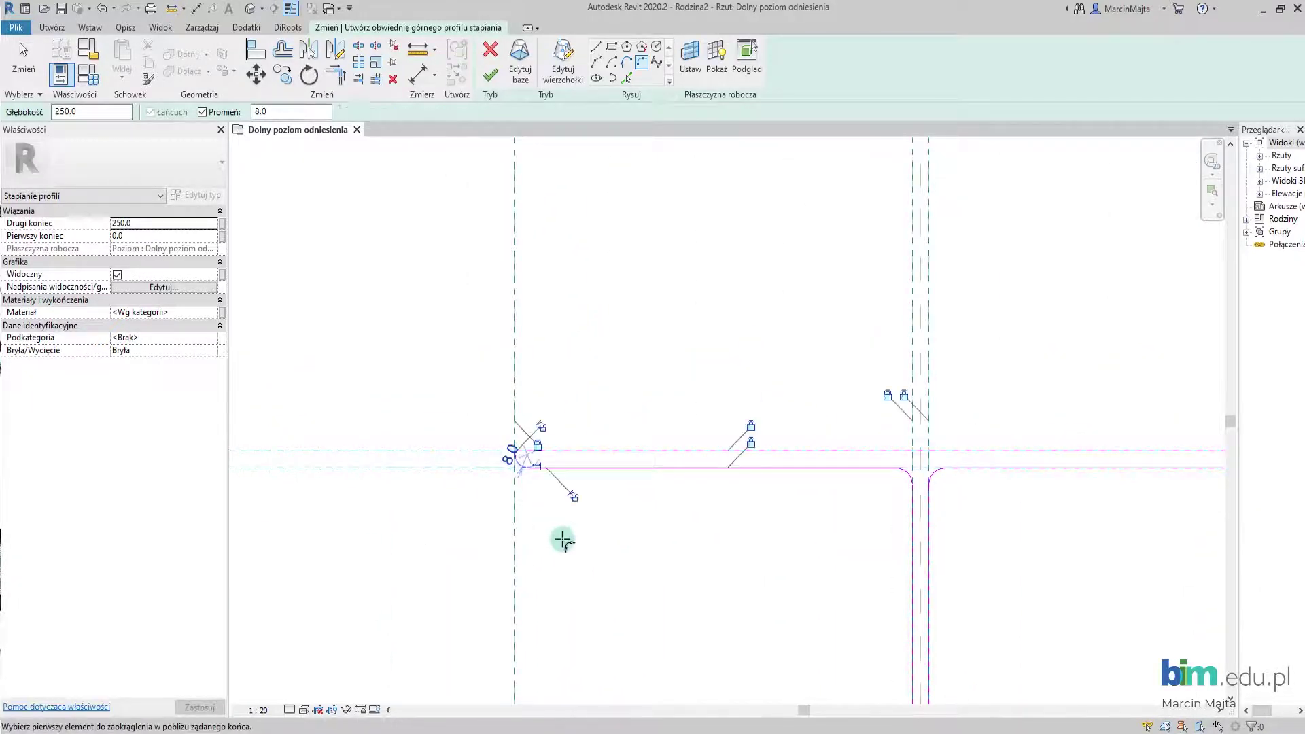
scroll(615, 563, down, 1)
scroll(506, 452, down, 3)
scroll(506, 452, down, 1)
scroll(519, 510, down, 2)
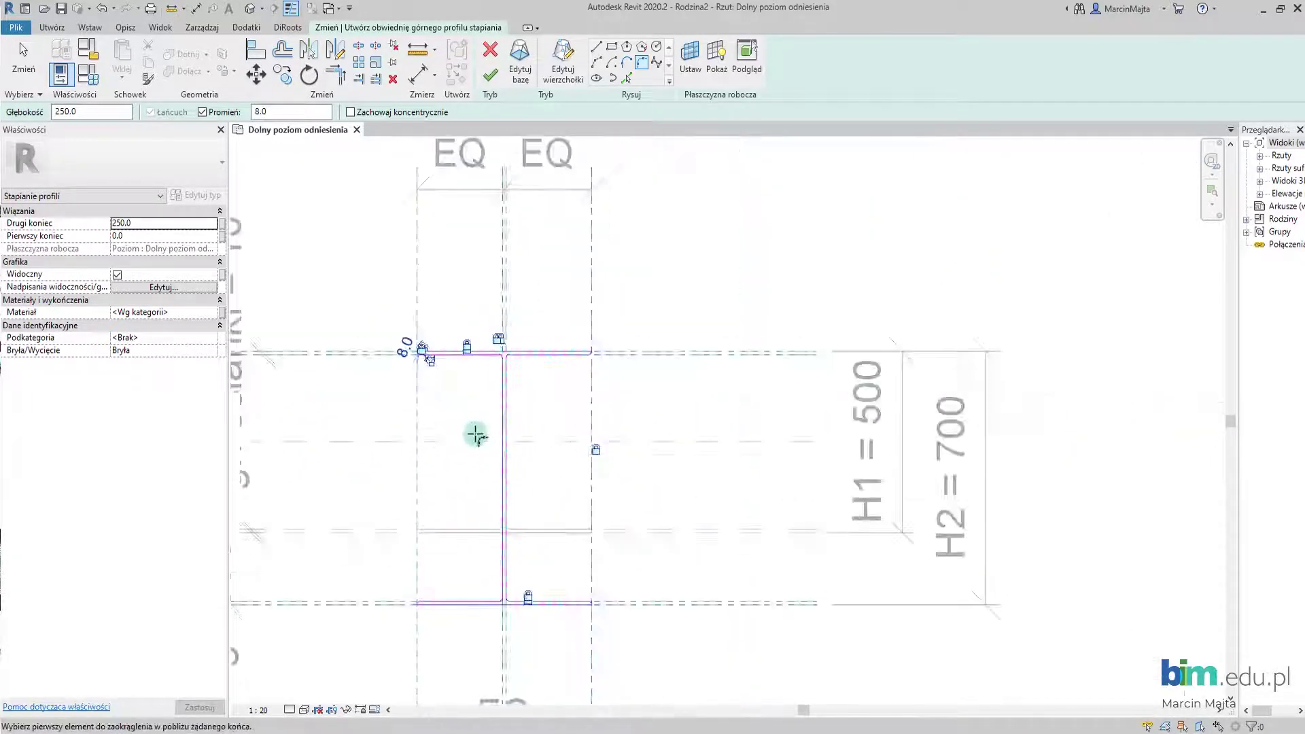
Place radial dimensions on a 10 web fillet and the two 8 flange-end fillets.
click(122, 28)
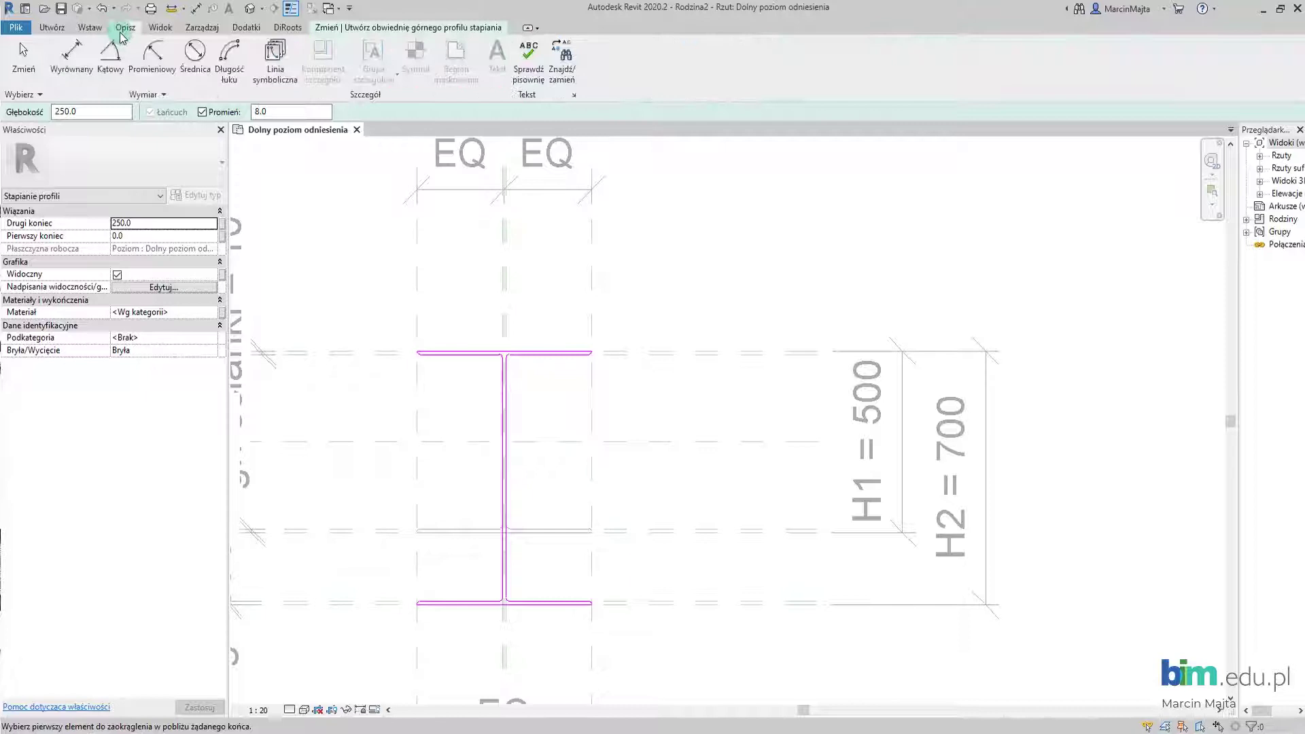
click(157, 60)
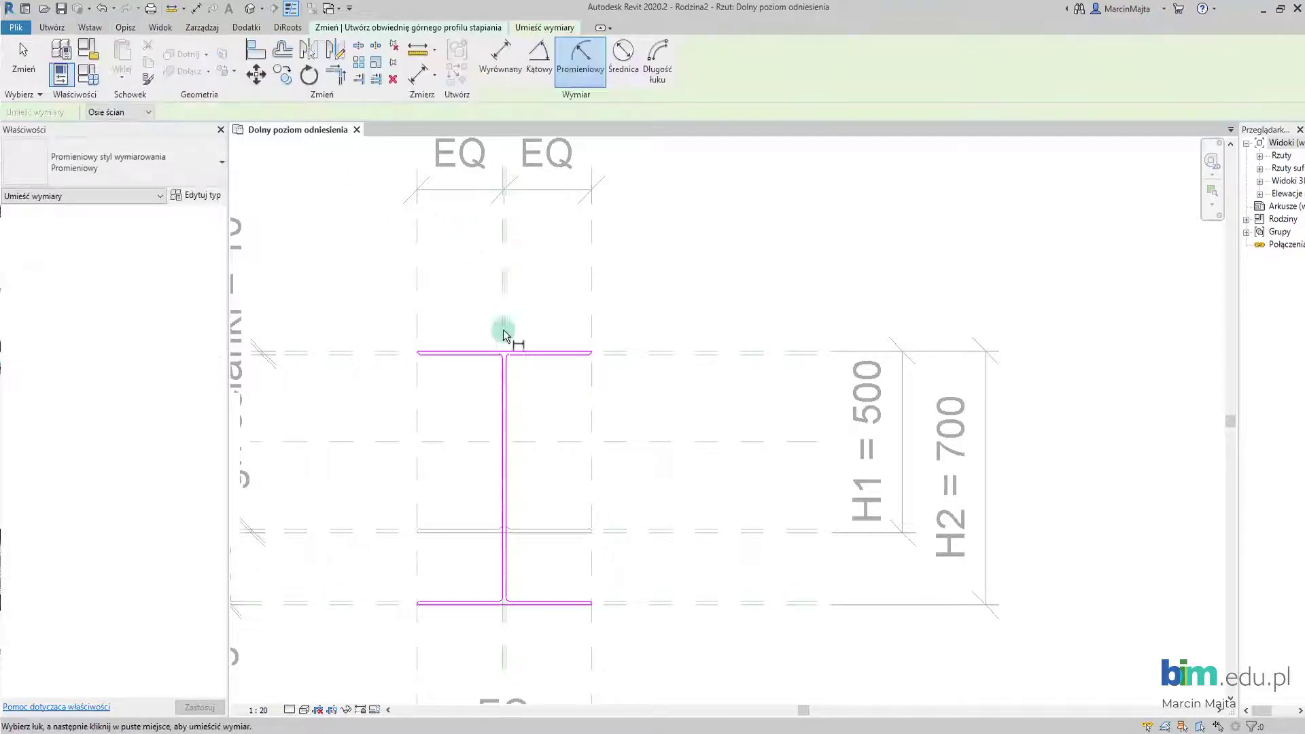
scroll(503, 335, up, 4)
scroll(500, 358, up, 3)
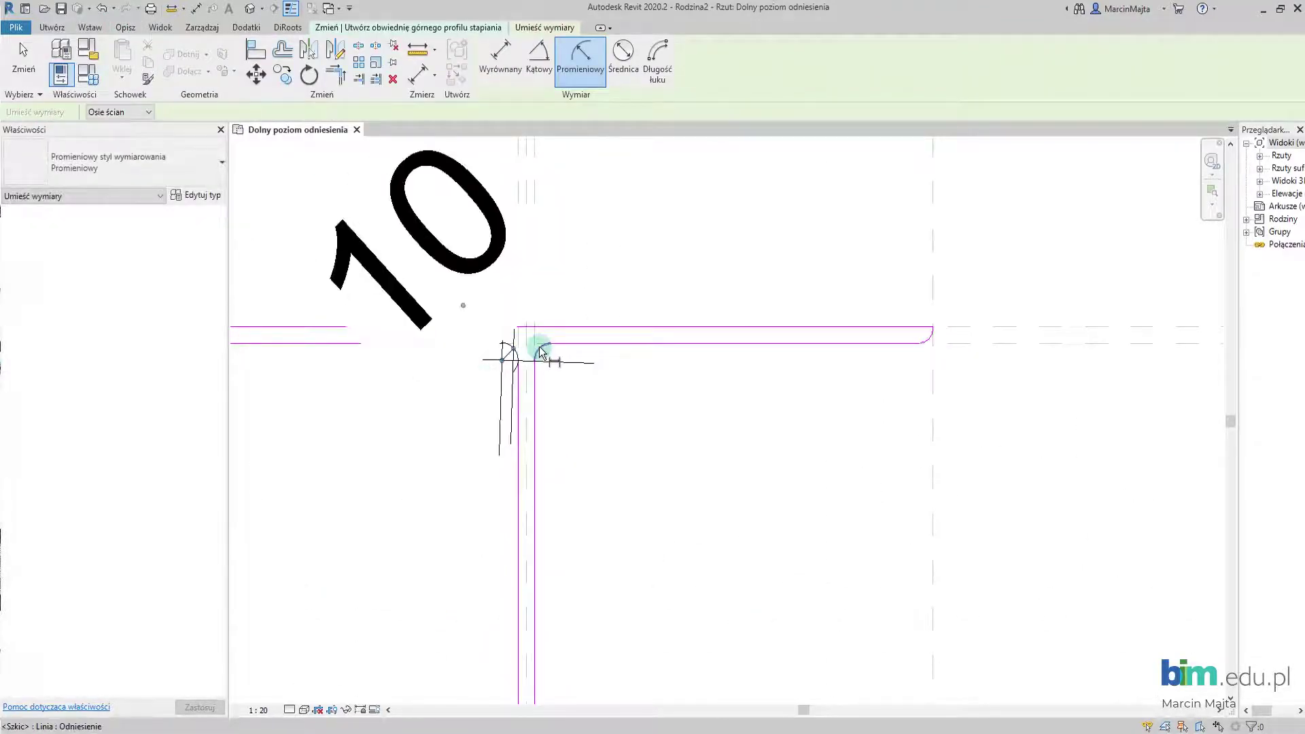
click(540, 352)
scroll(428, 446, down, 2)
scroll(472, 373, up, 2)
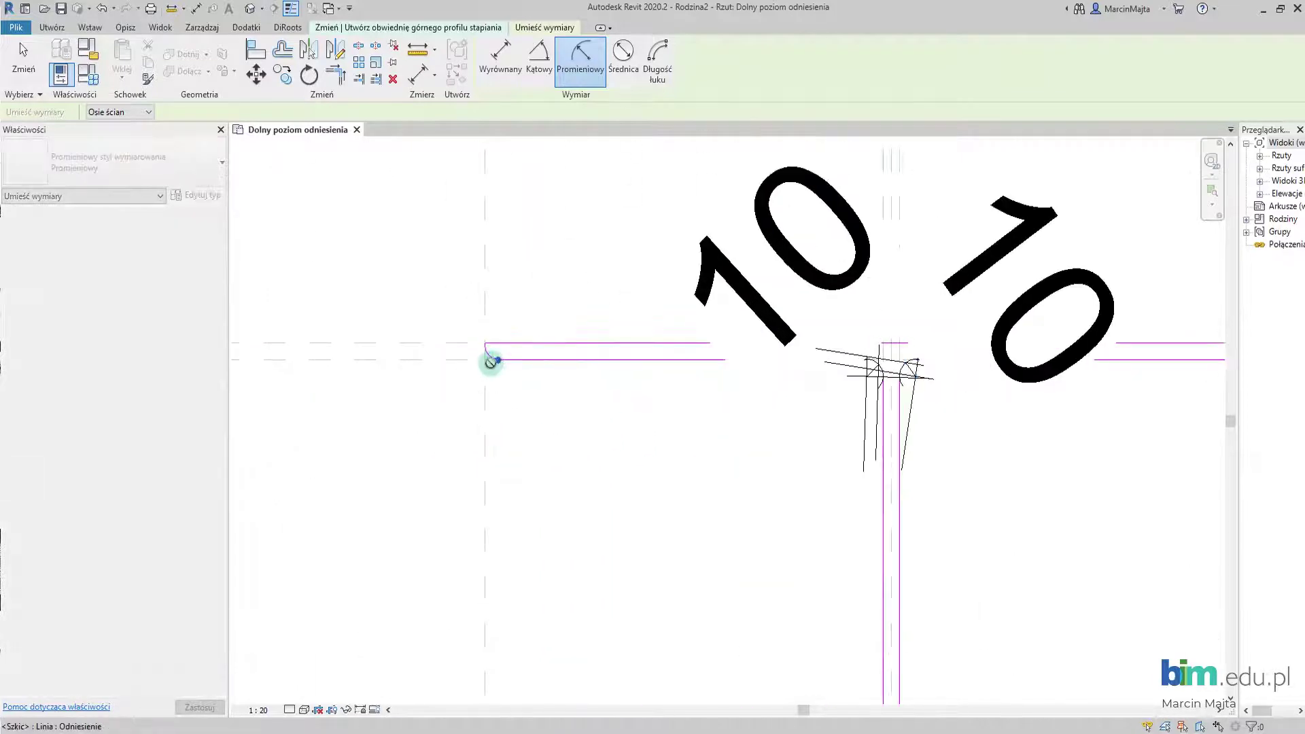
click(484, 358)
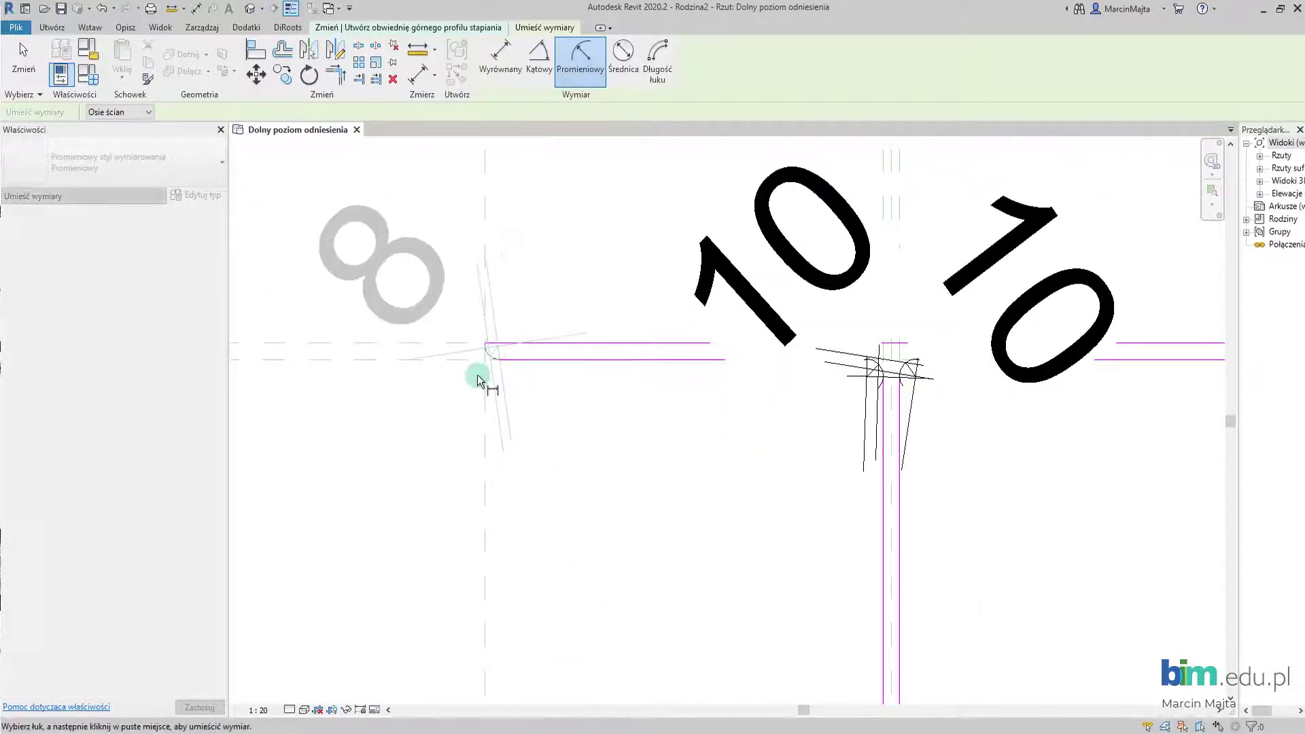
click(477, 379)
scroll(544, 455, down, 3)
scroll(678, 370, up, 3)
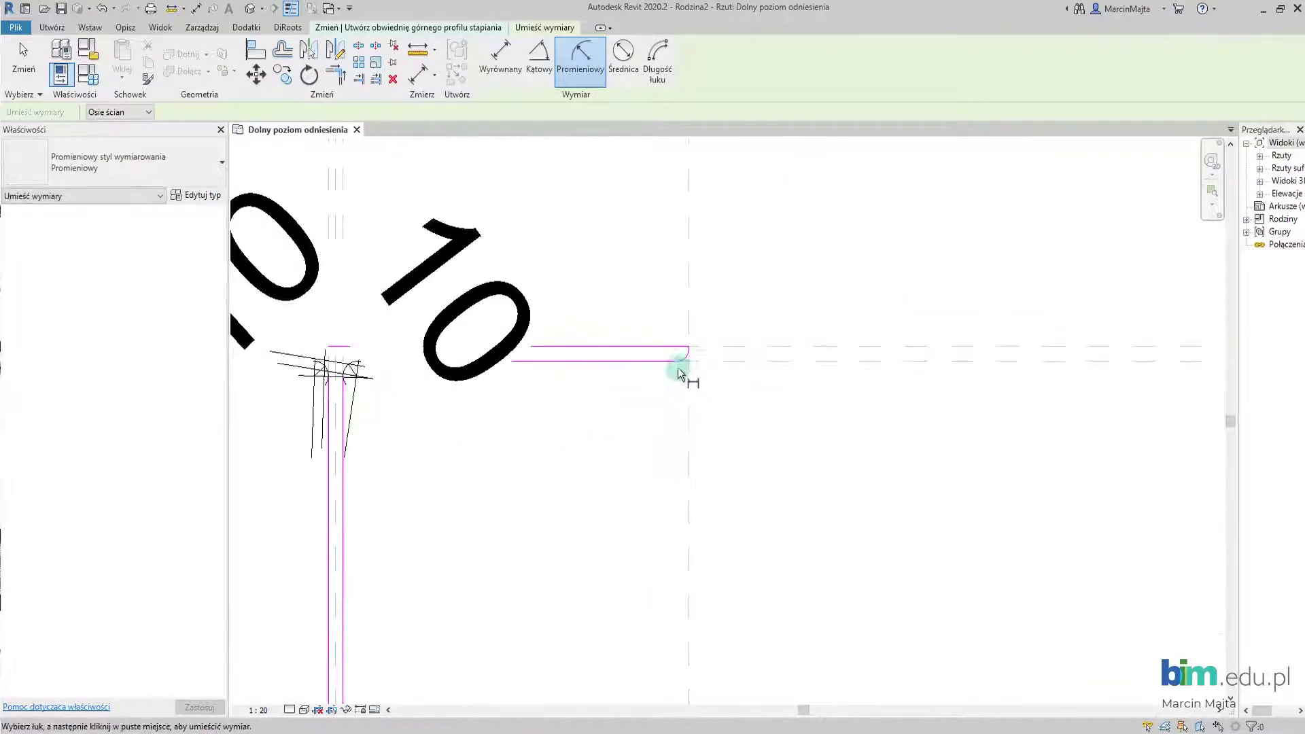
click(688, 387)
Dimension the remaining 10 web fillet and pan to show both flanges' radius dimensions.
scroll(679, 394, down, 3)
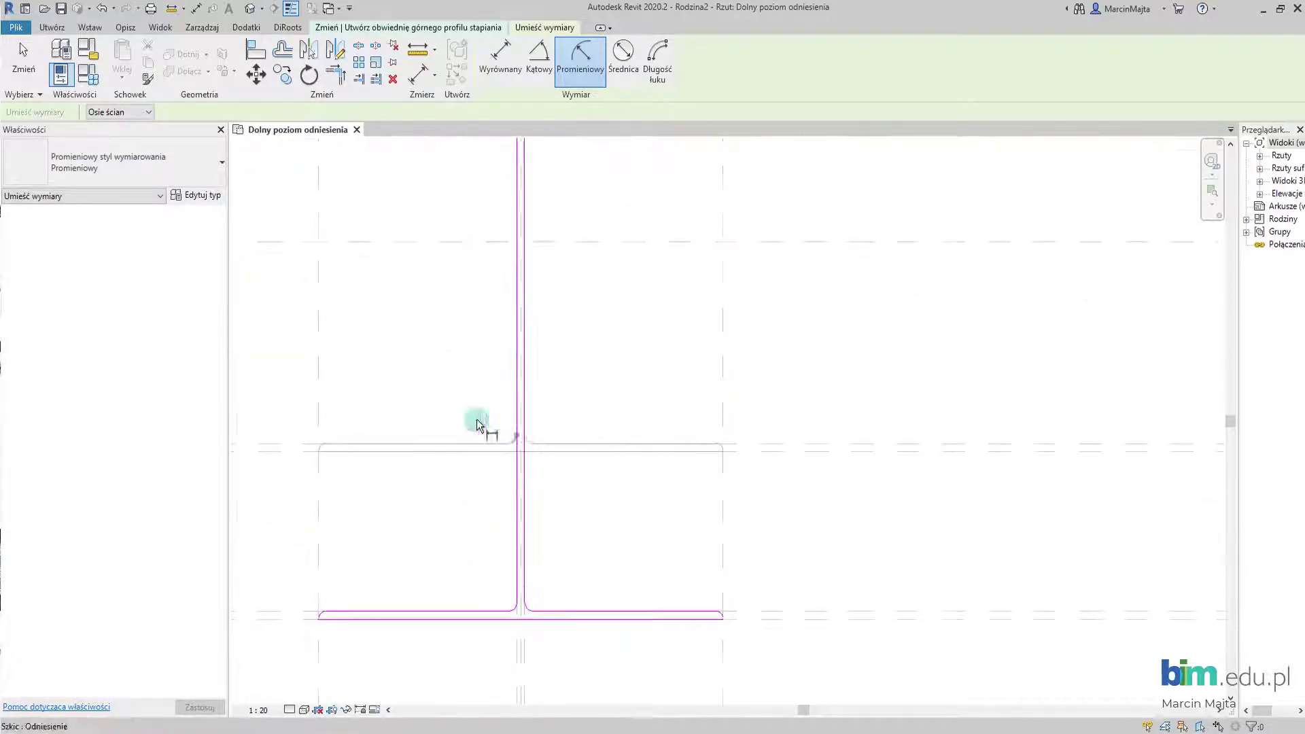
middle_drag(480, 428, 546, 460)
scroll(545, 460, up, 2)
click(547, 395)
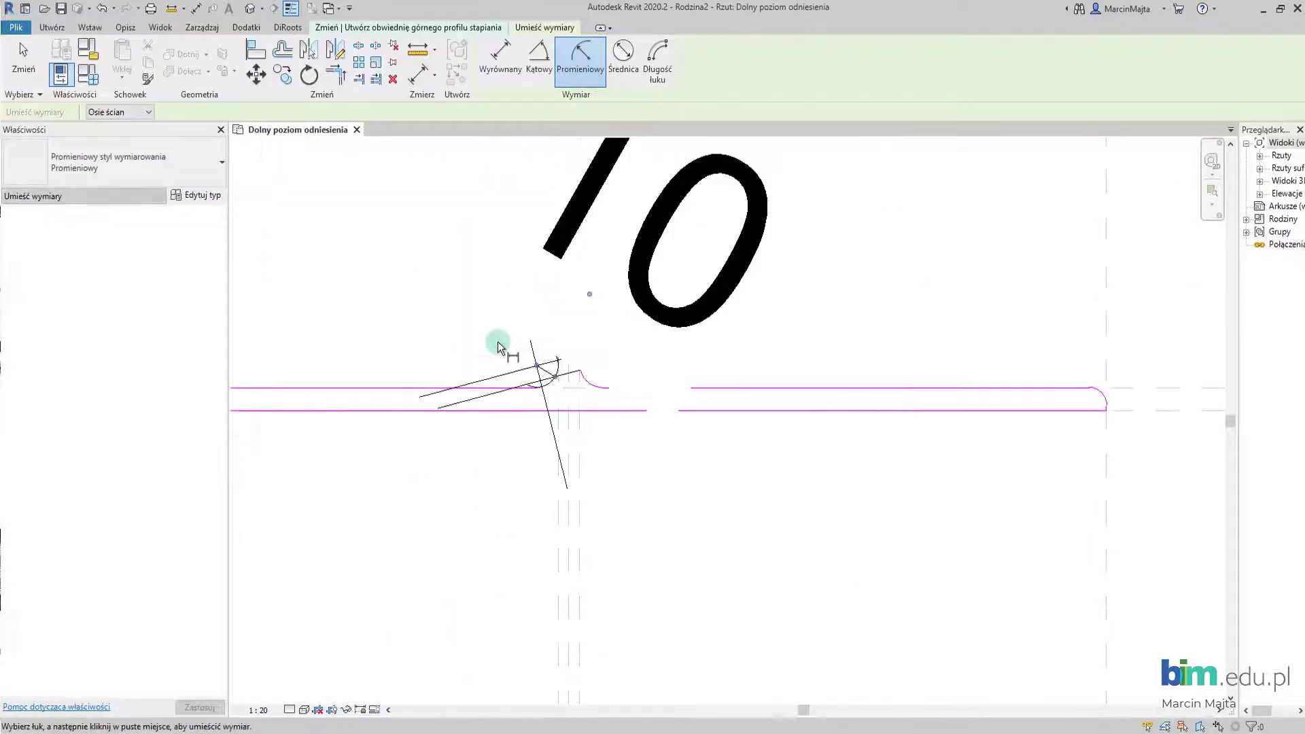
scroll(720, 435, down, 1)
middle_drag(753, 460, 621, 416)
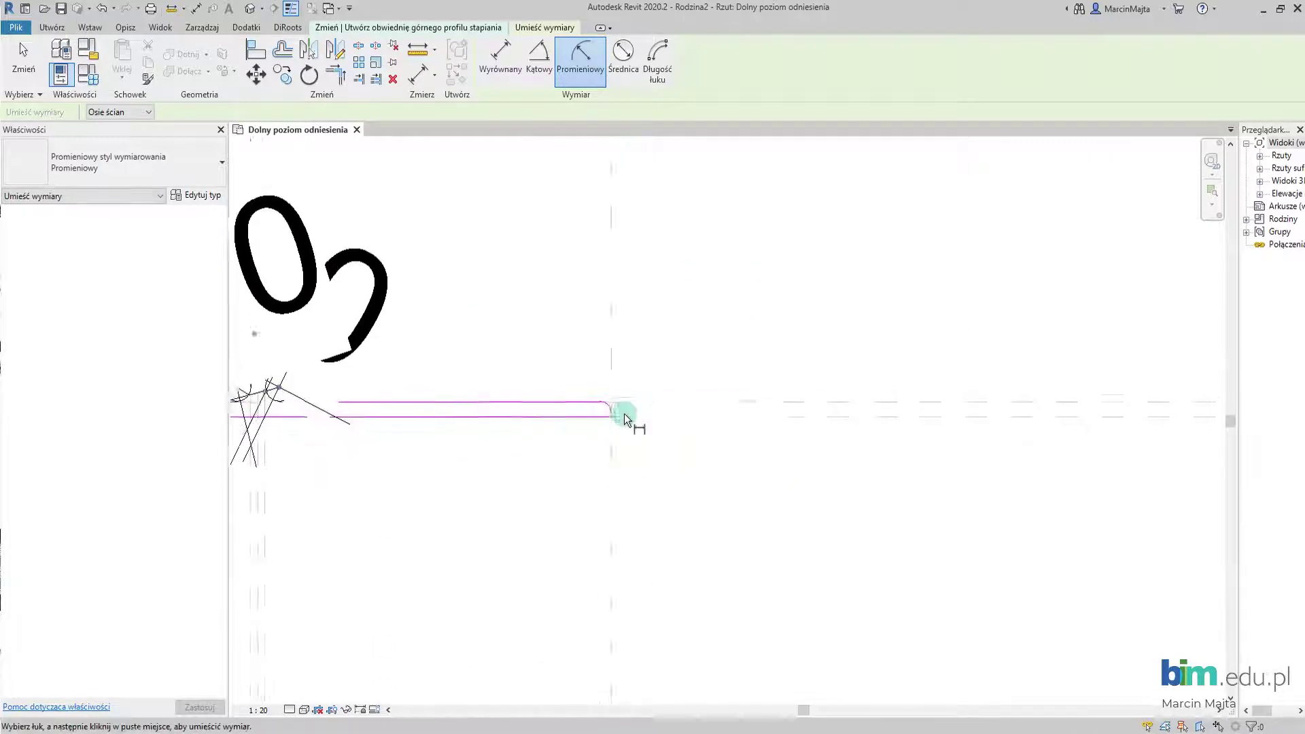
scroll(621, 379, down, 2)
middle_drag(382, 536, 478, 517)
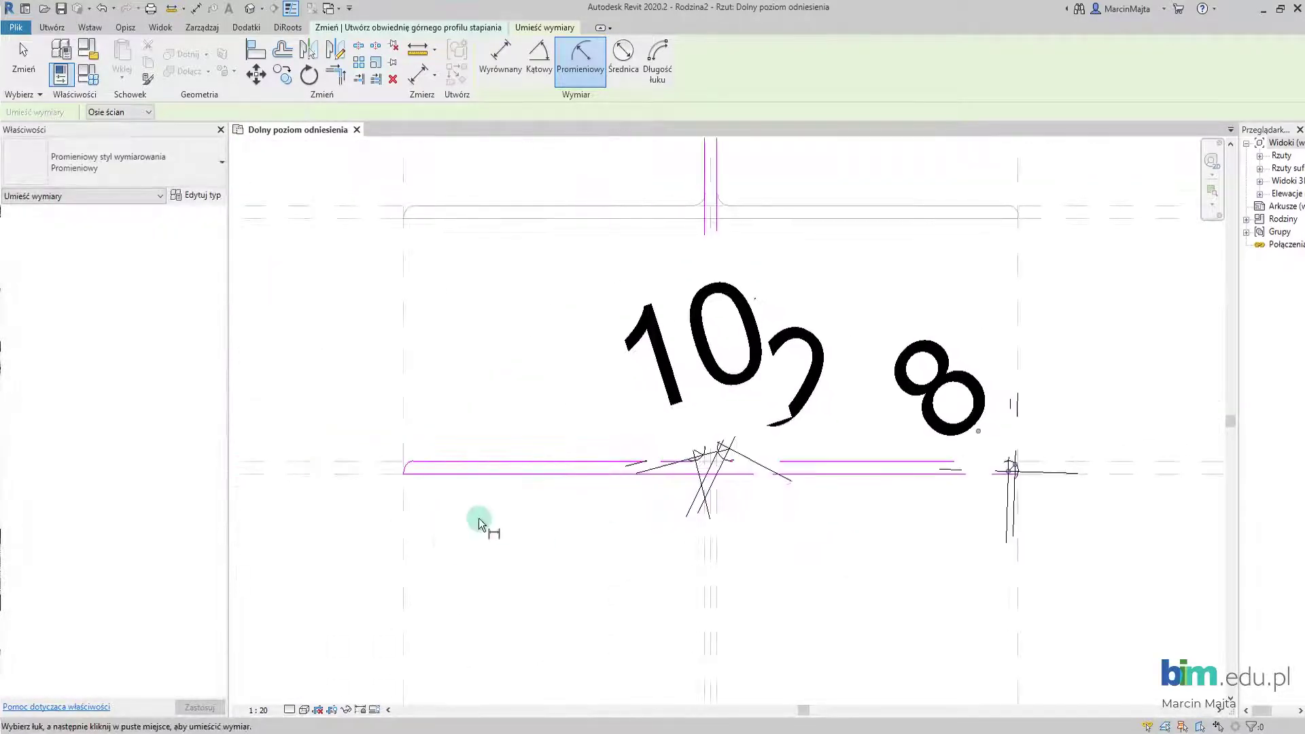
scroll(539, 466, up, 1)
scroll(500, 469, down, 1)
scroll(501, 469, down, 1)
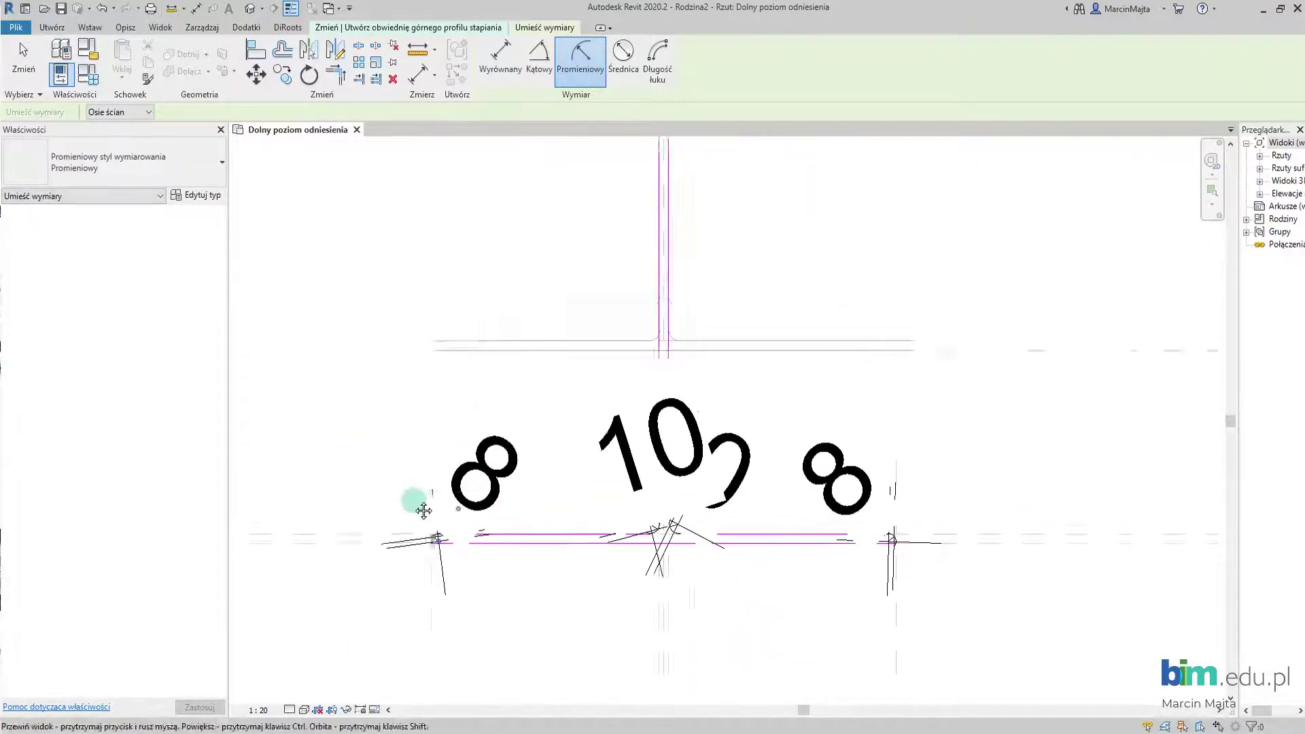
scroll(422, 503, down, 1)
middle_drag(457, 399, 437, 466)
scroll(437, 466, down, 1)
Label the four 8 radius dimensions as R1 = 8.
key(Escape)
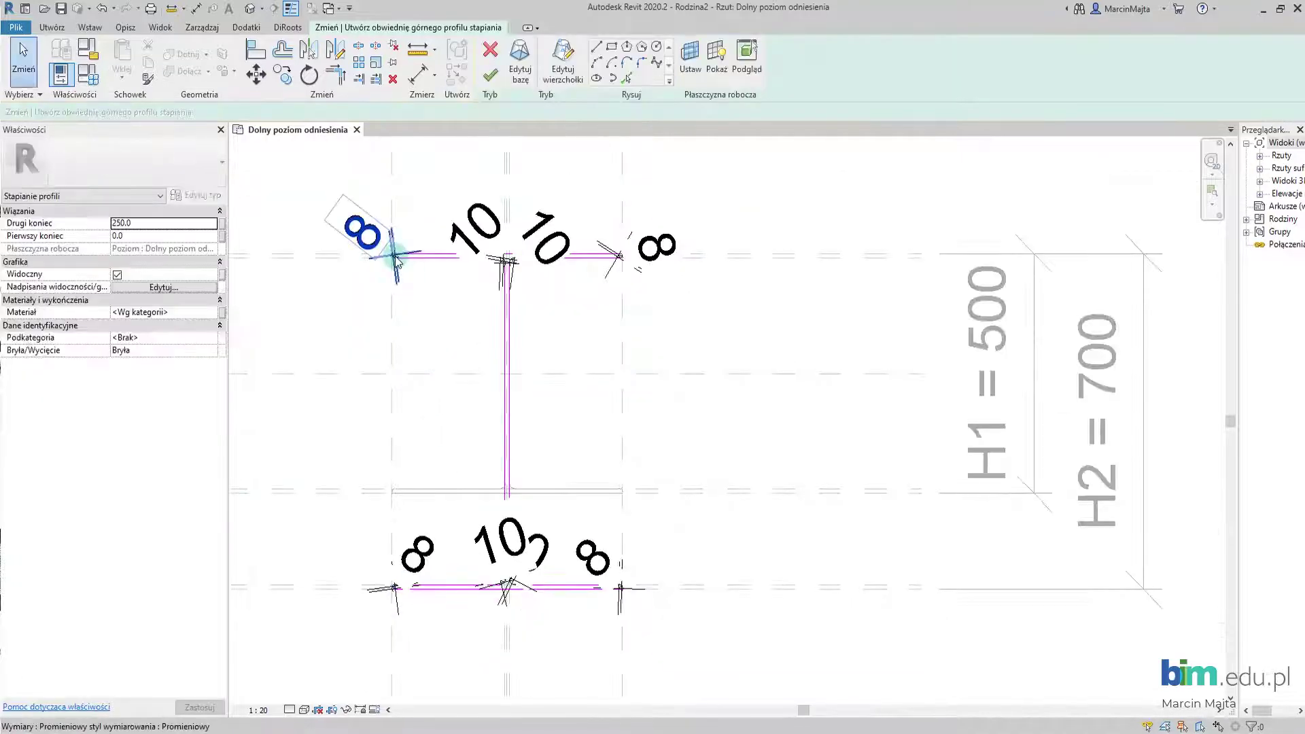
click(609, 259)
click(604, 549)
ctrl+click(417, 553)
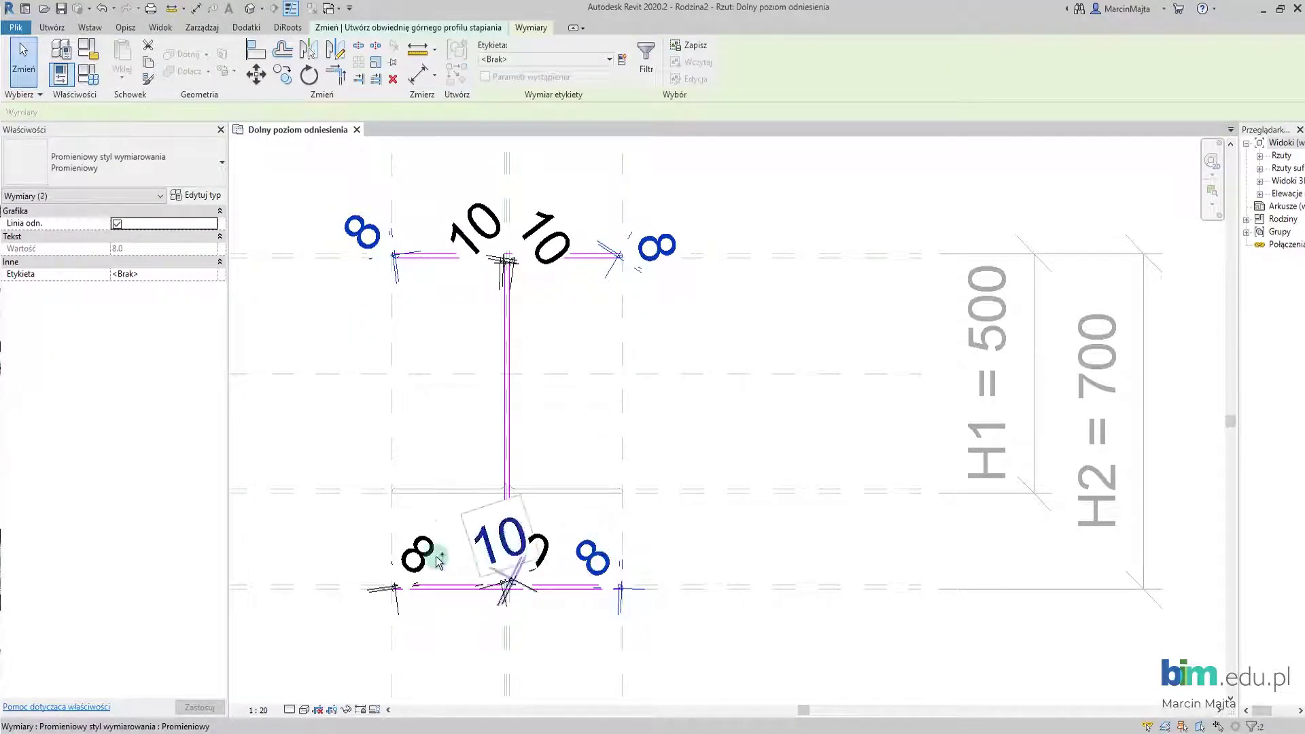
ctrl+click(422, 269)
click(571, 60)
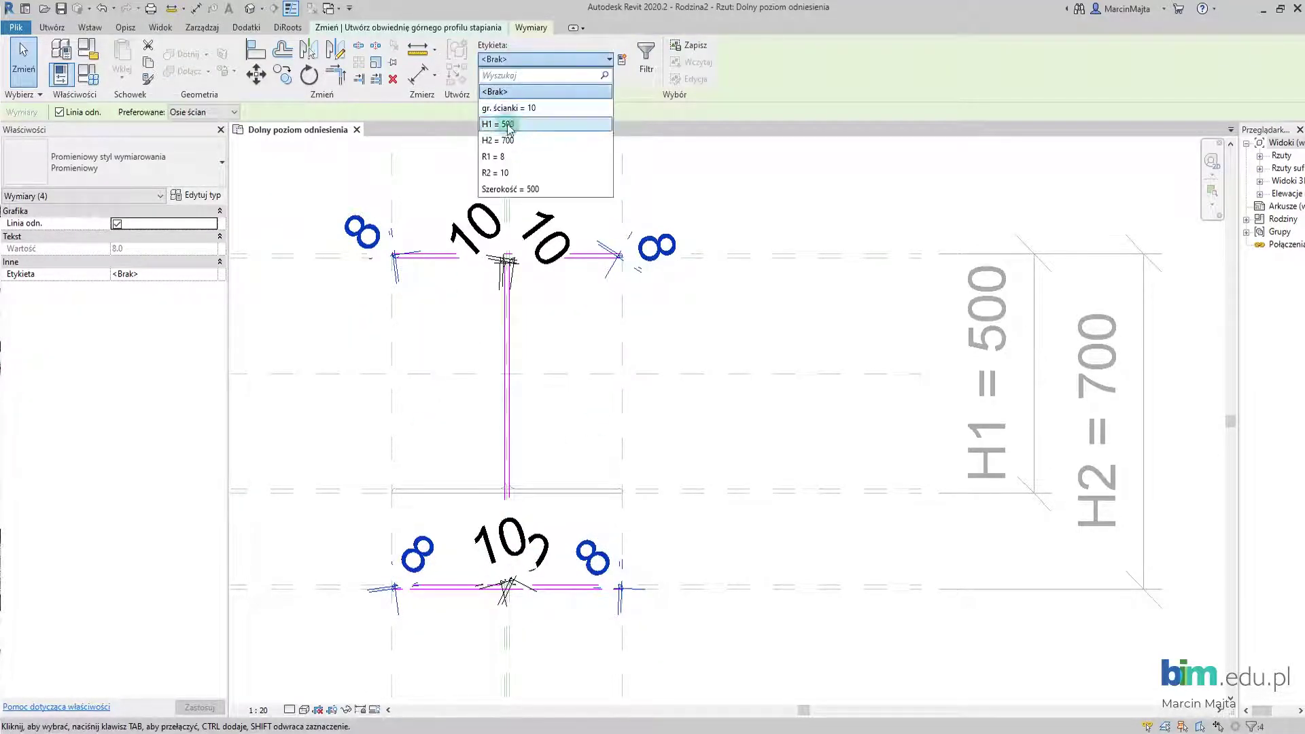
key(Return)
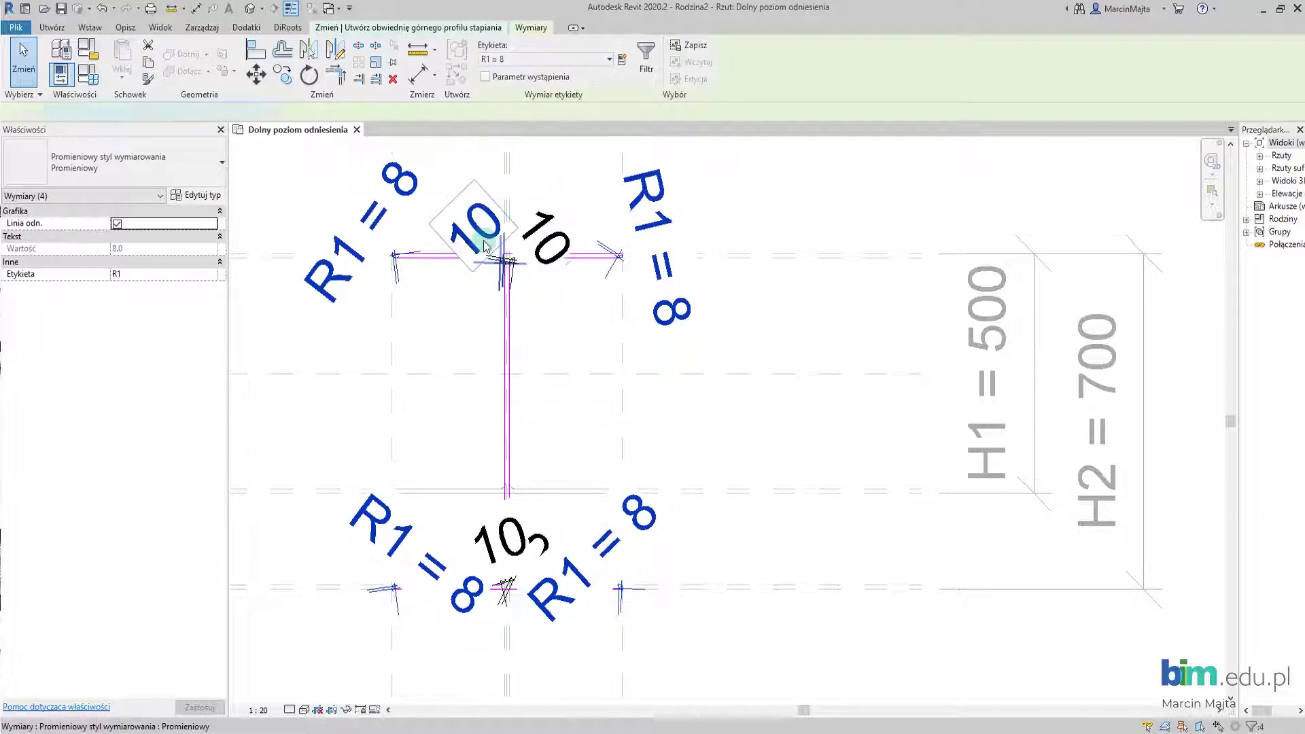
Label the three 10 radius dimensions as R2 = 10.
click(484, 245)
ctrl+click(547, 238)
ctrl+click(547, 540)
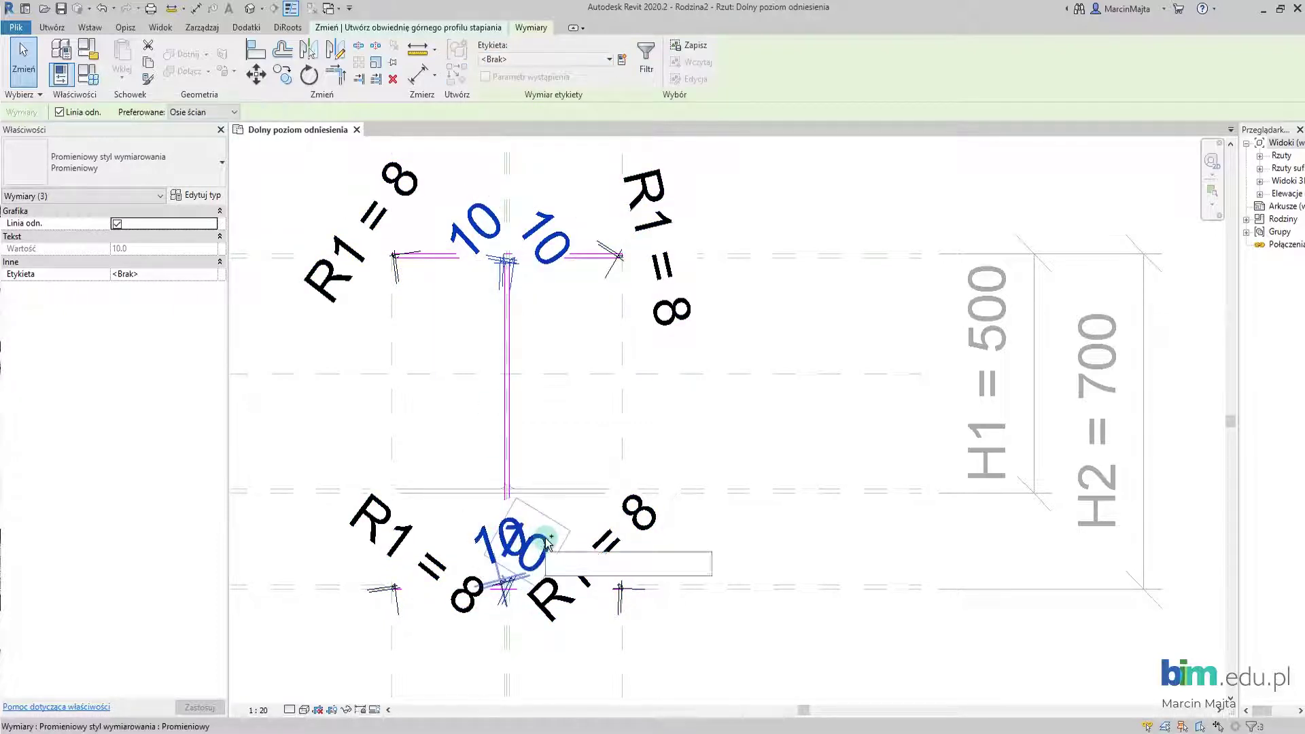
click(584, 63)
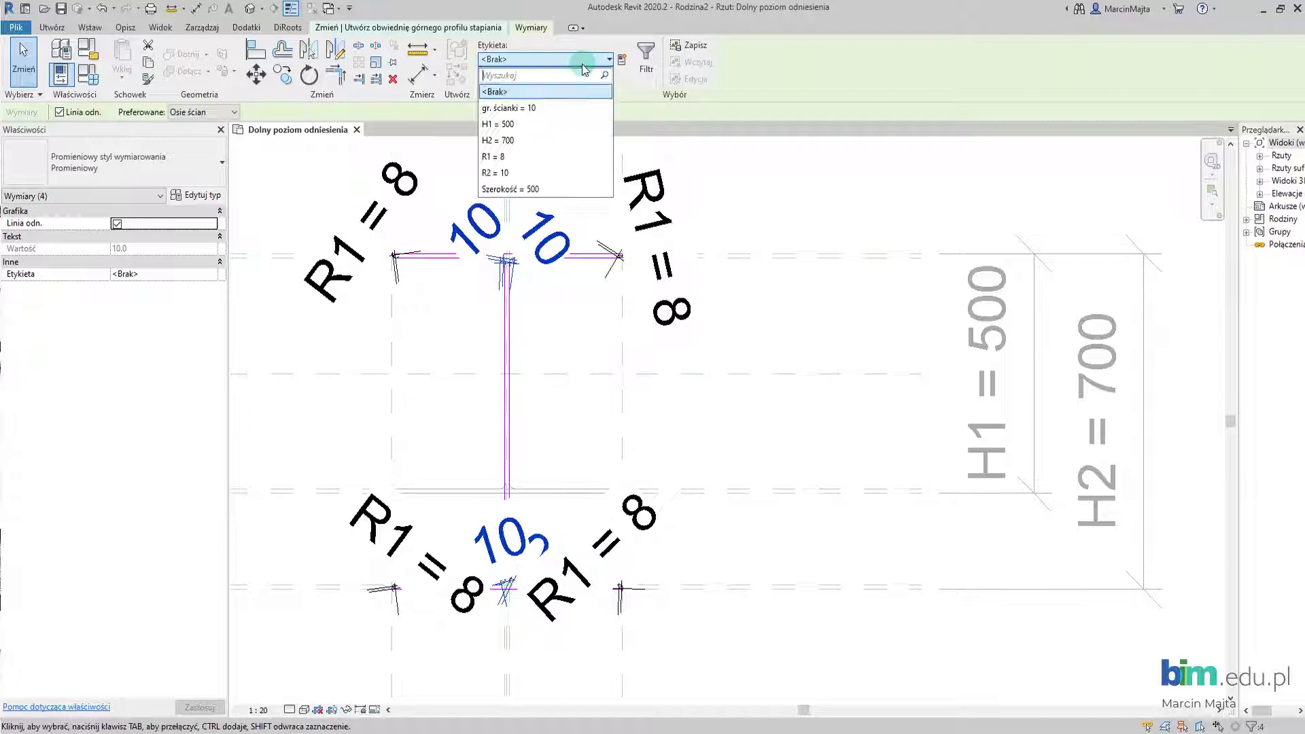
click(533, 174)
key(Escape)
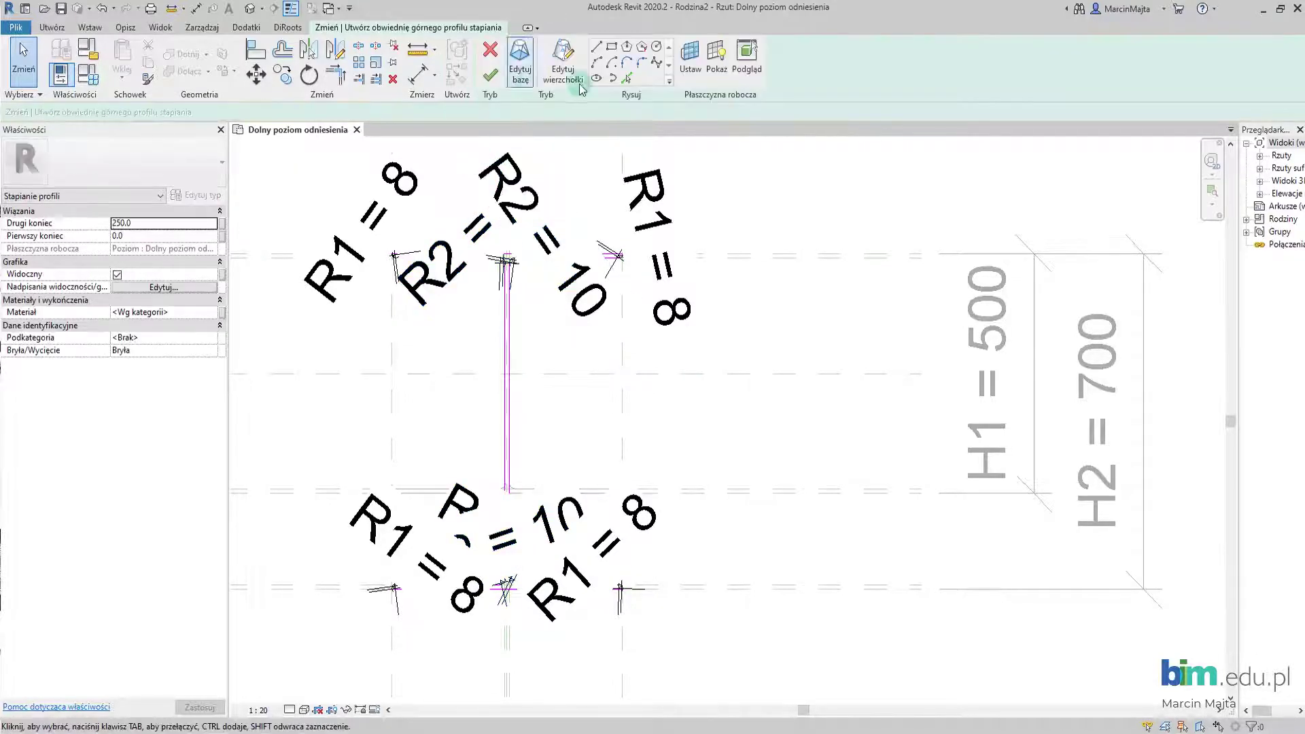
Finish the blend sketch and view the resulting form at an angle in 3D view Widok 1.
click(488, 78)
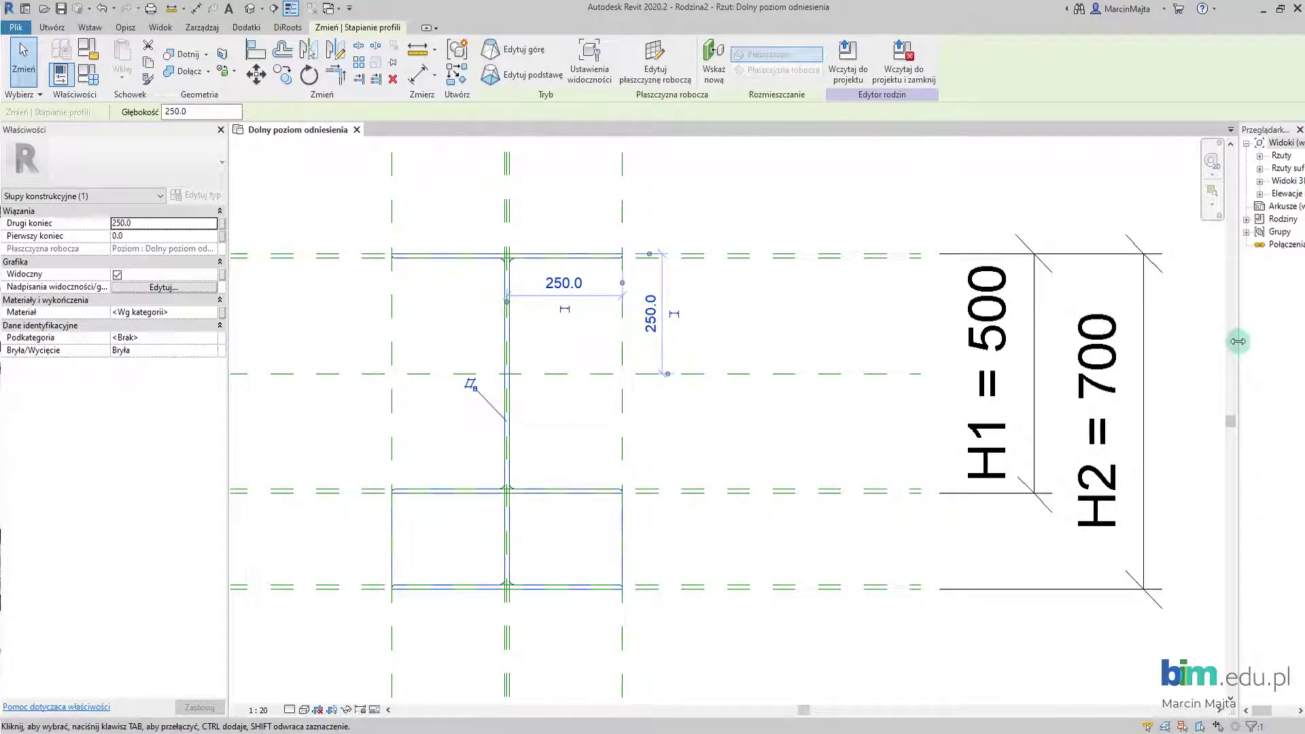
drag(1238, 341, 1148, 341)
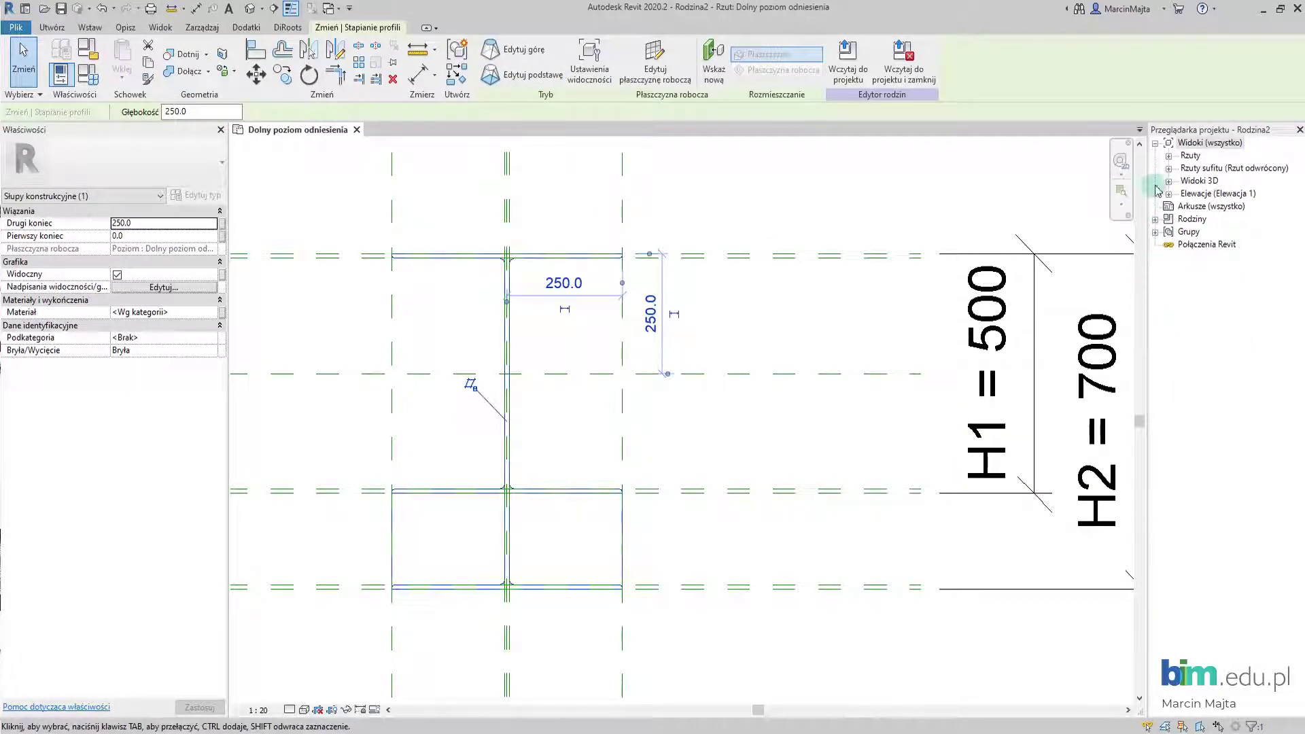
click(1168, 180)
double_click(1209, 193)
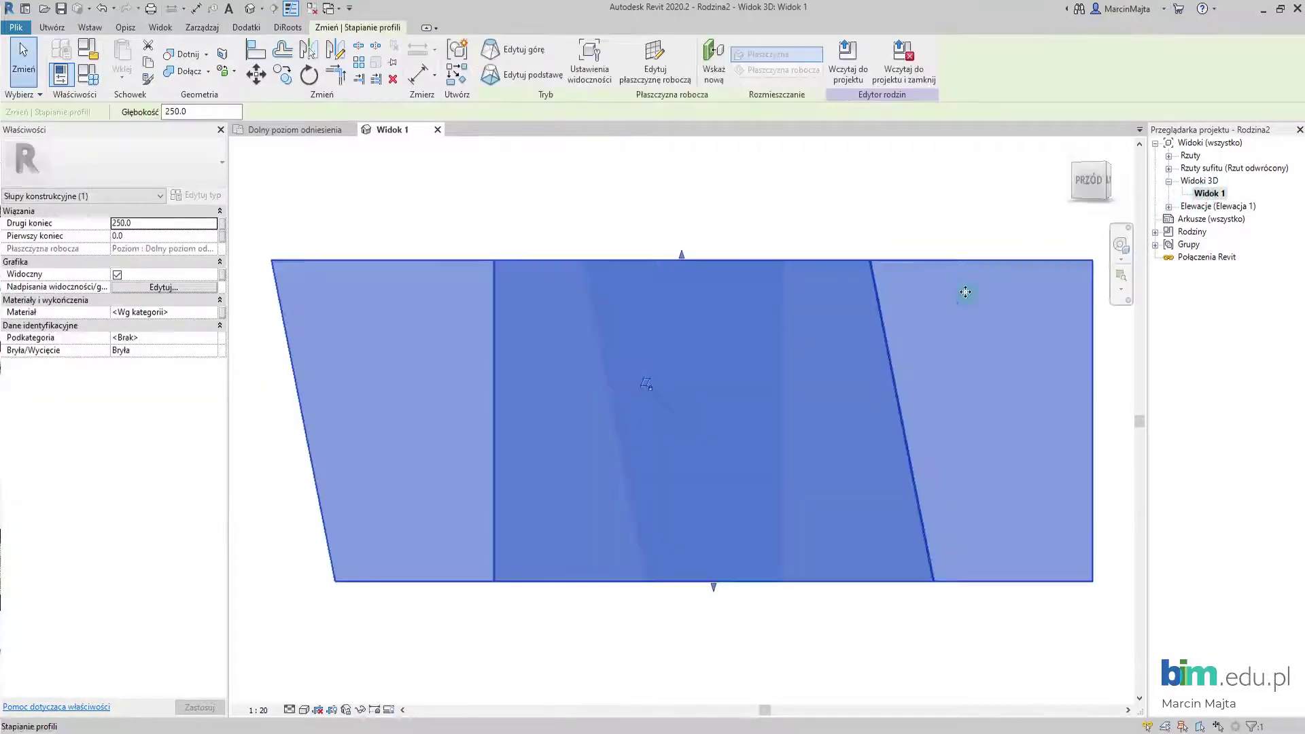
mouse_move(810, 227)
shift+middle_down()
mouse_move(1063, 413)
mouse_move(921, 274)
shift+middle_up()
scroll(981, 405, down, 2)
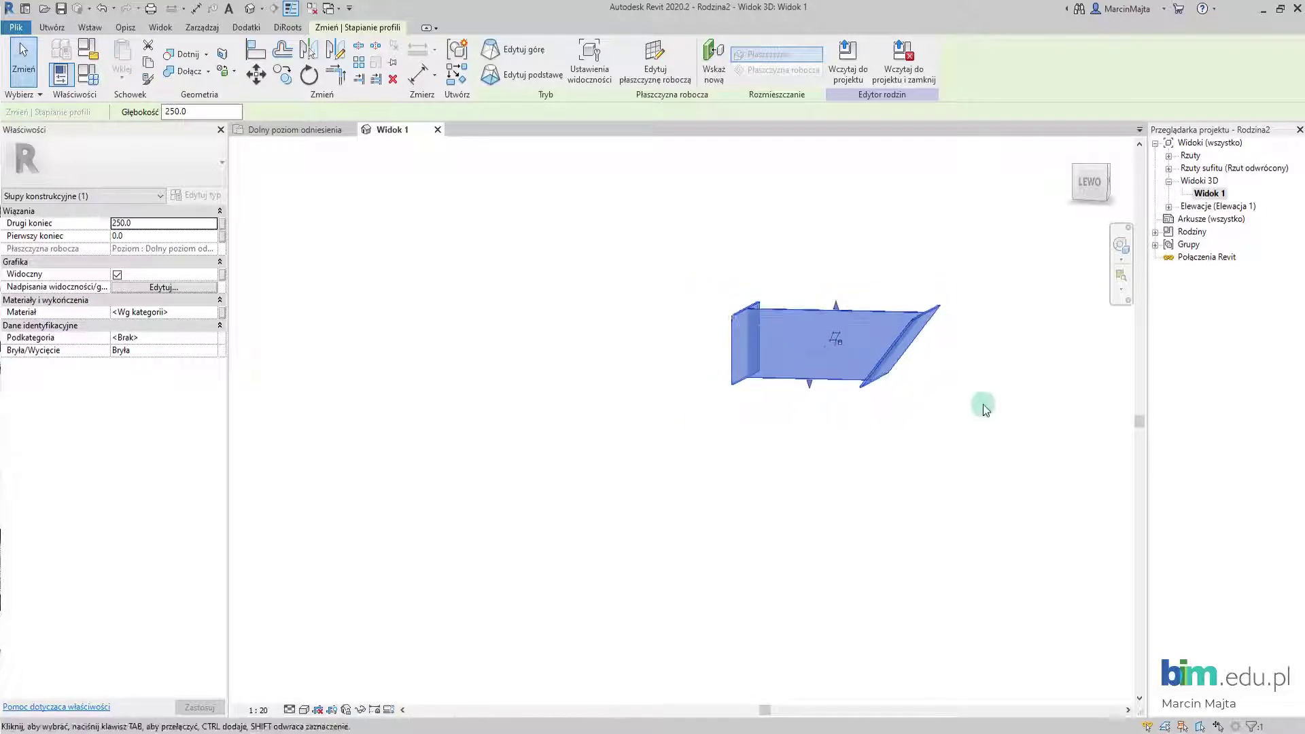
mouse_move(981, 404)
middle_down()
mouse_move(896, 463)
mouse_move(871, 506)
middle_up()
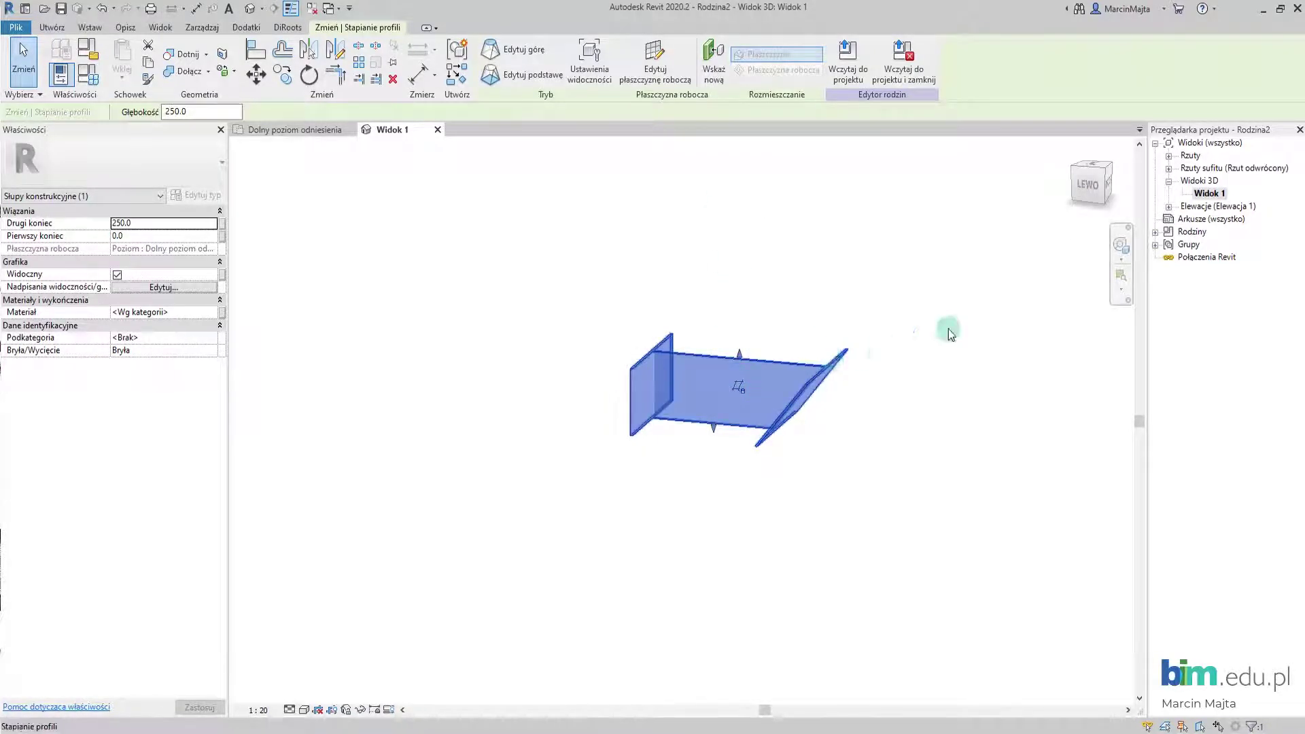
click(1168, 206)
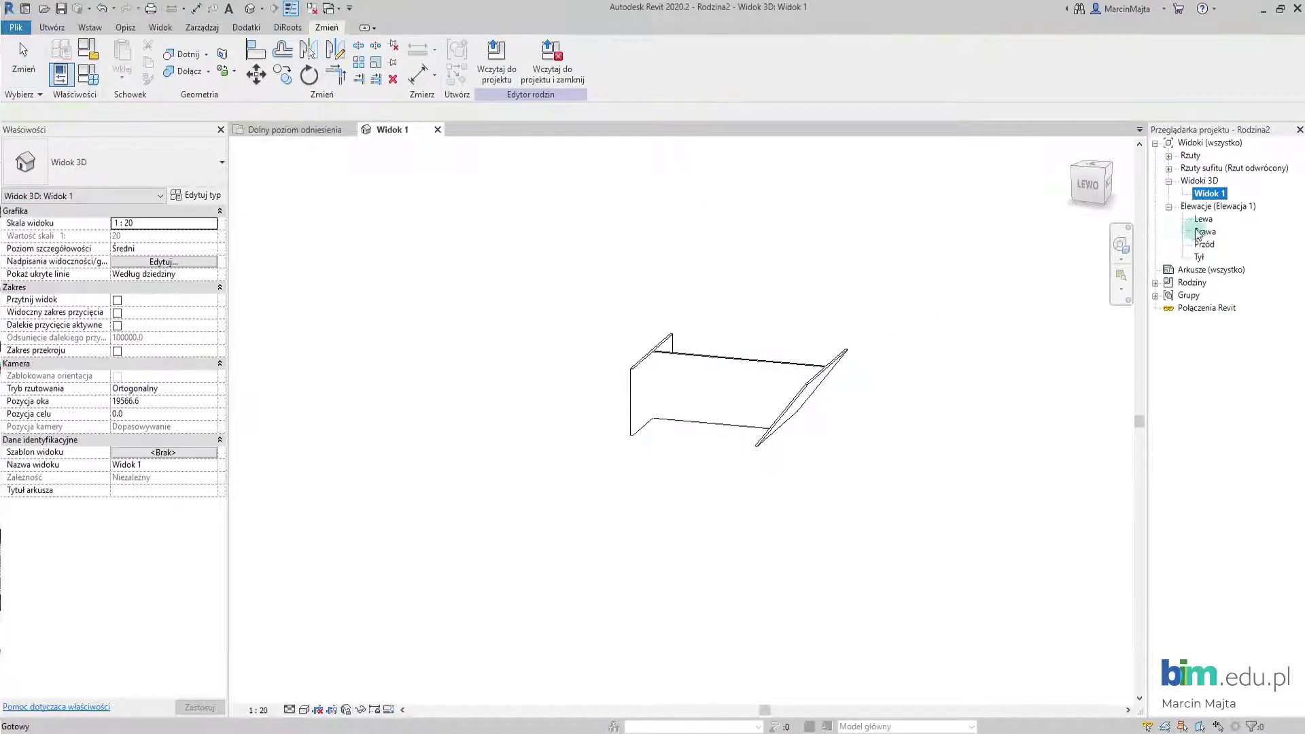
In the Lewa elevation, stretch the blend's top up to the upper reference level (depth 4000).
double_click(1203, 219)
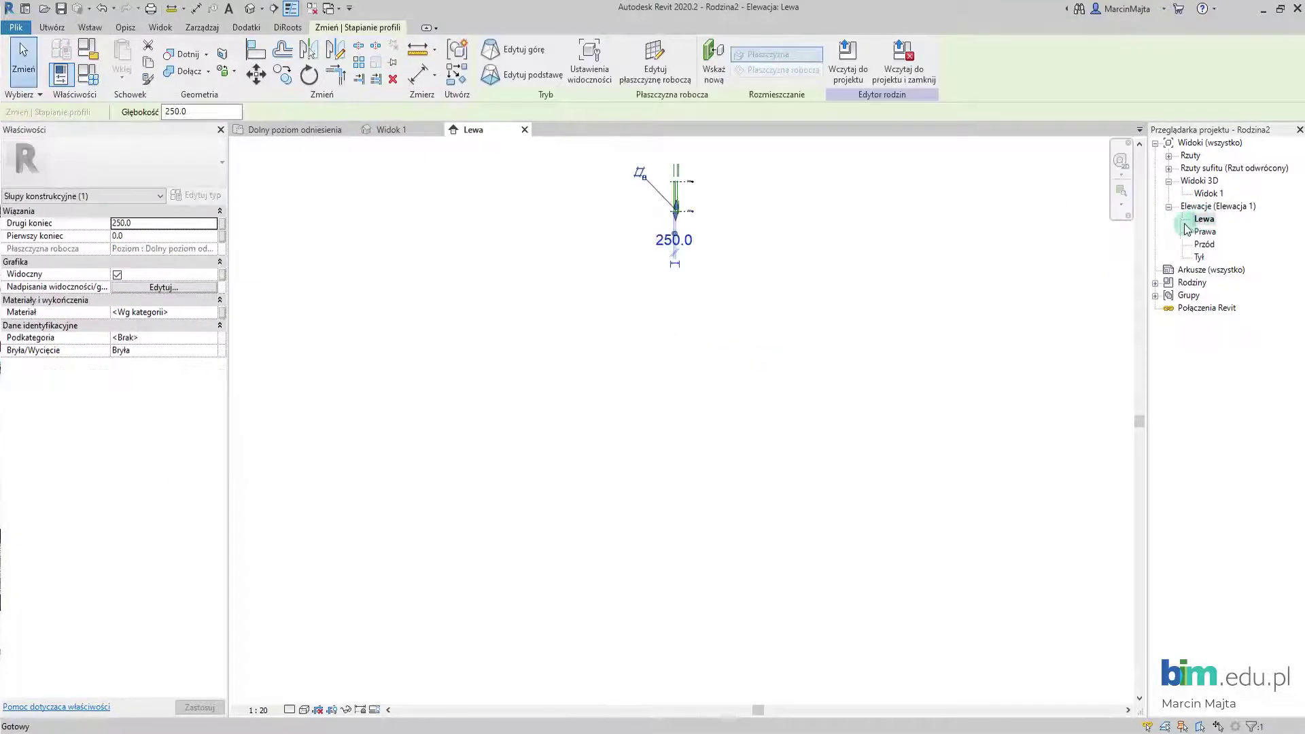
middle_drag(724, 268, 740, 349)
scroll(740, 349, up, 3)
scroll(623, 366, up, 3)
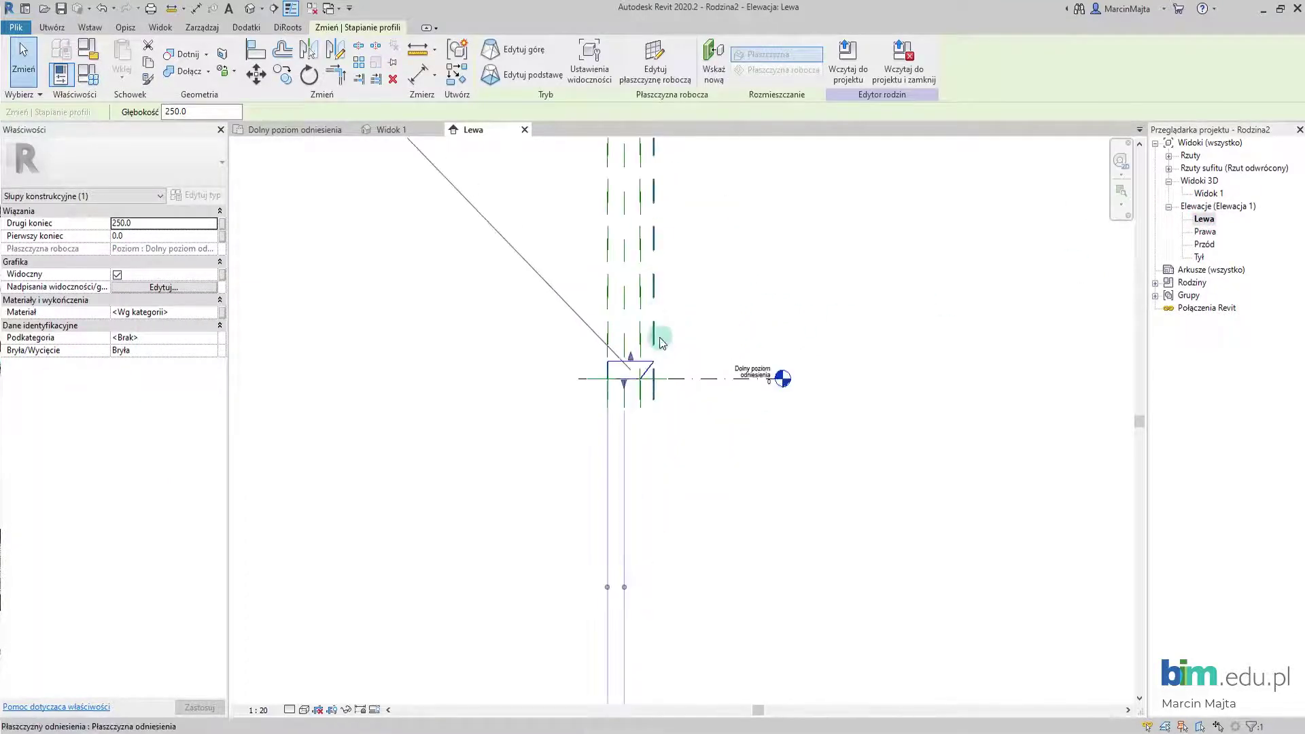
mouse_move(624, 367)
middle_down()
mouse_move(683, 446)
mouse_move(665, 463)
middle_up()
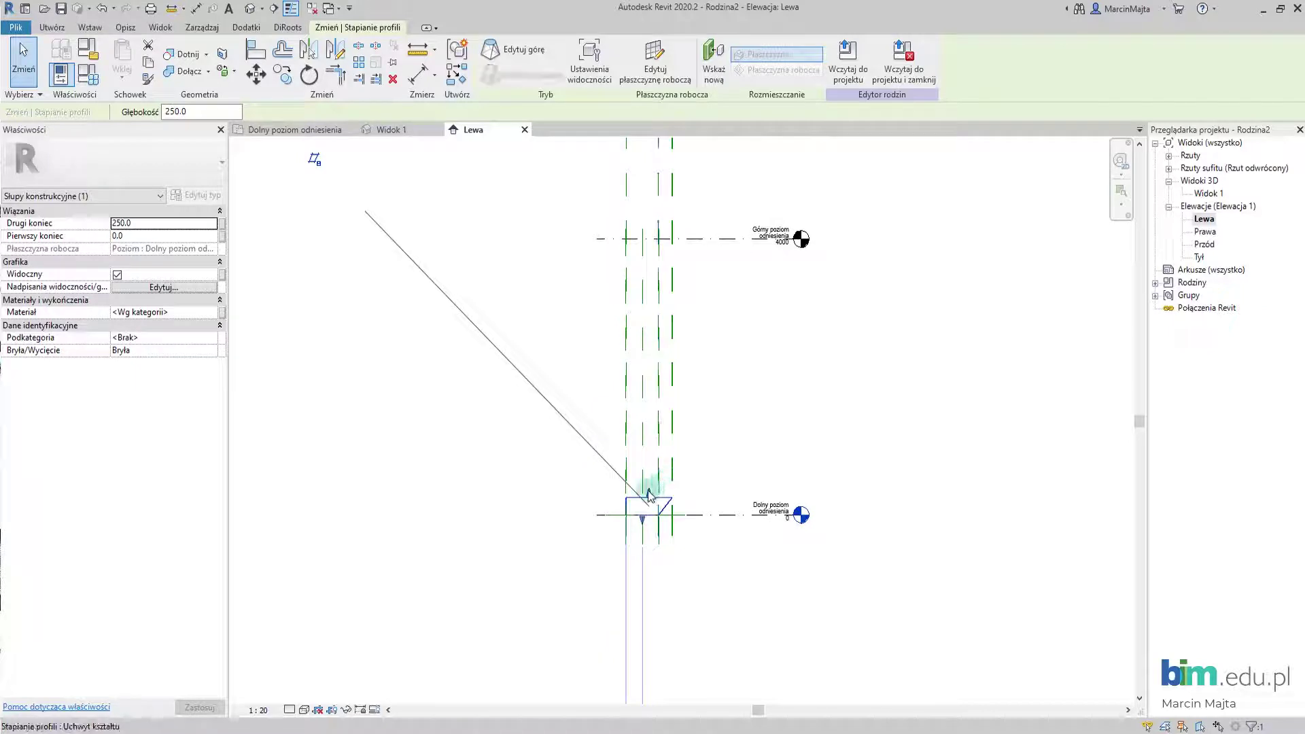
drag(648, 494, 652, 240)
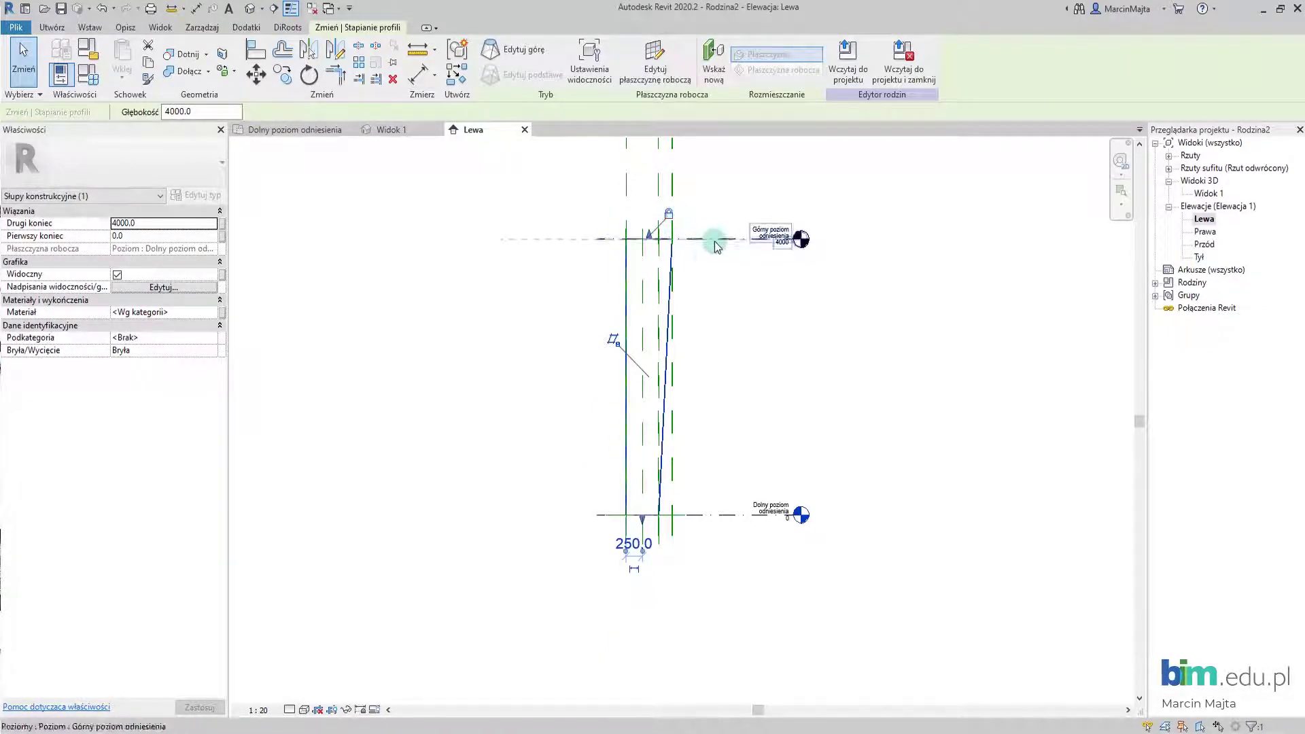
click(559, 218)
Set 3D view Widok 1 to Fine detail level and Consistent Colors visual style.
click(403, 136)
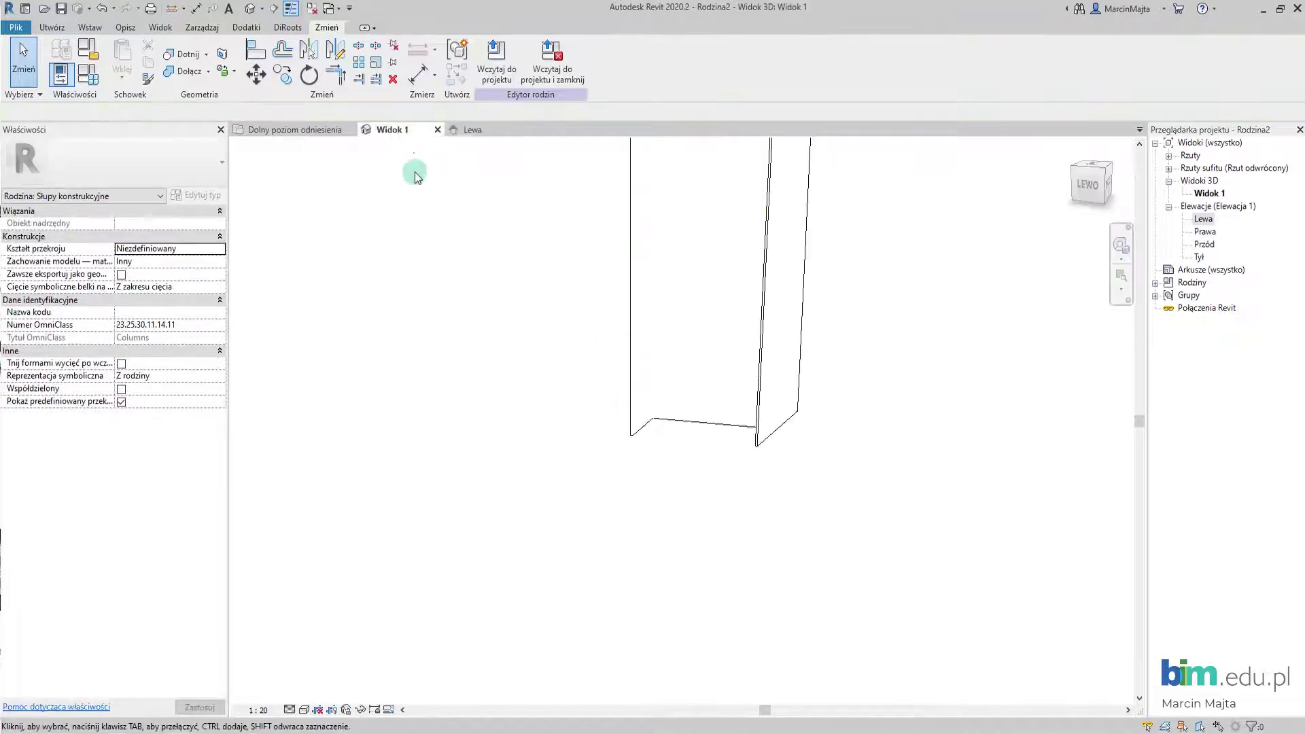
shift+middle_drag(417, 170, 558, 508)
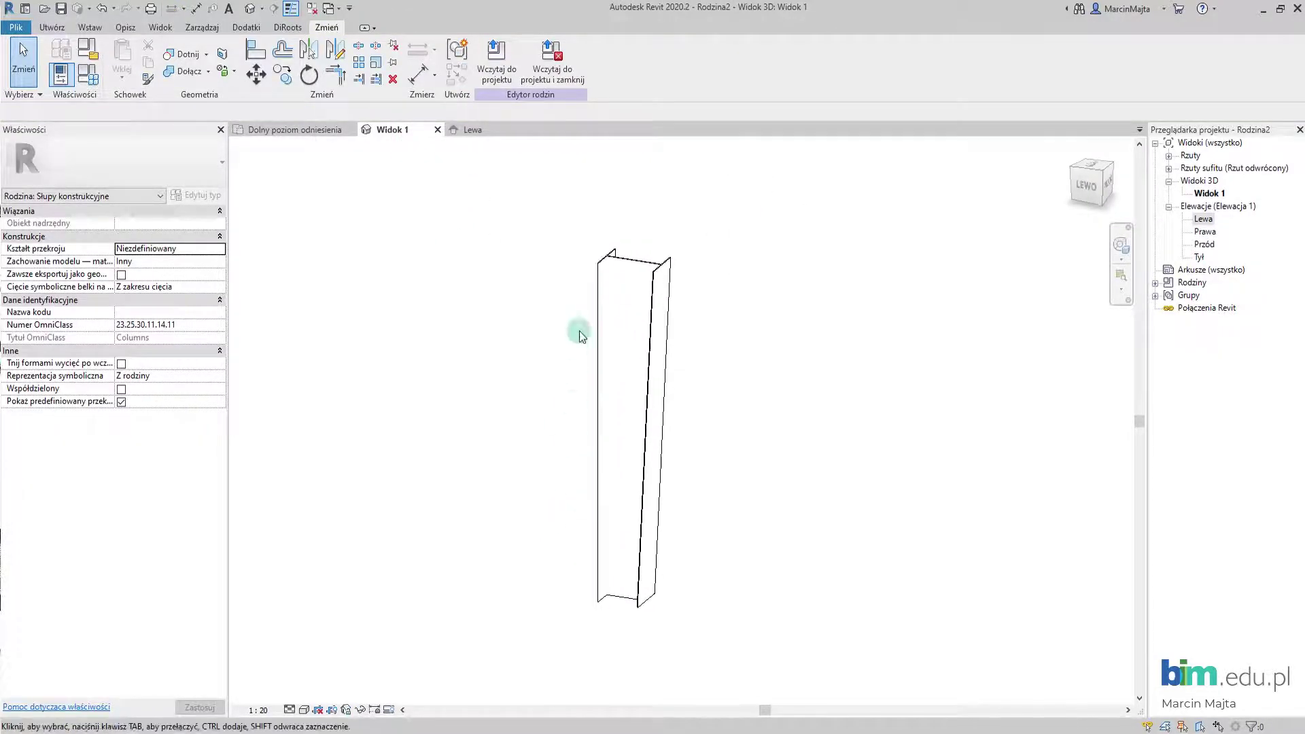
click(286, 710)
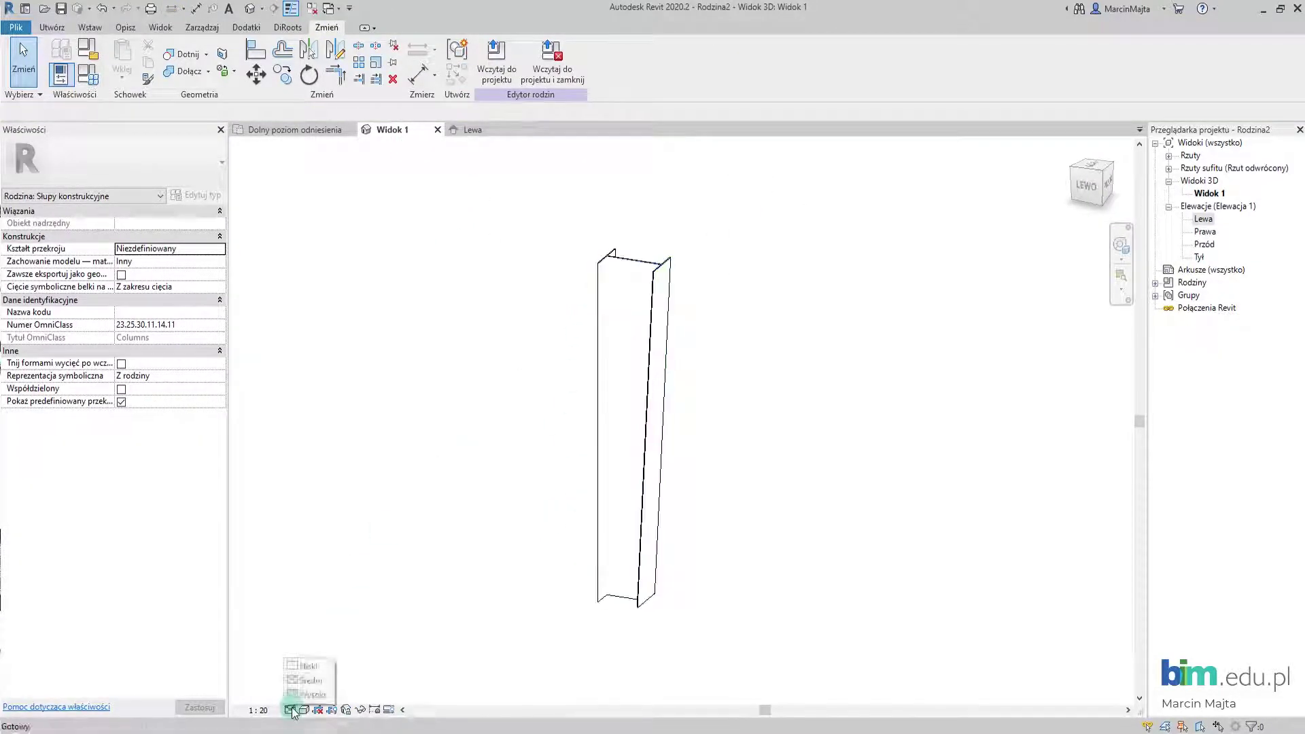
click(304, 710)
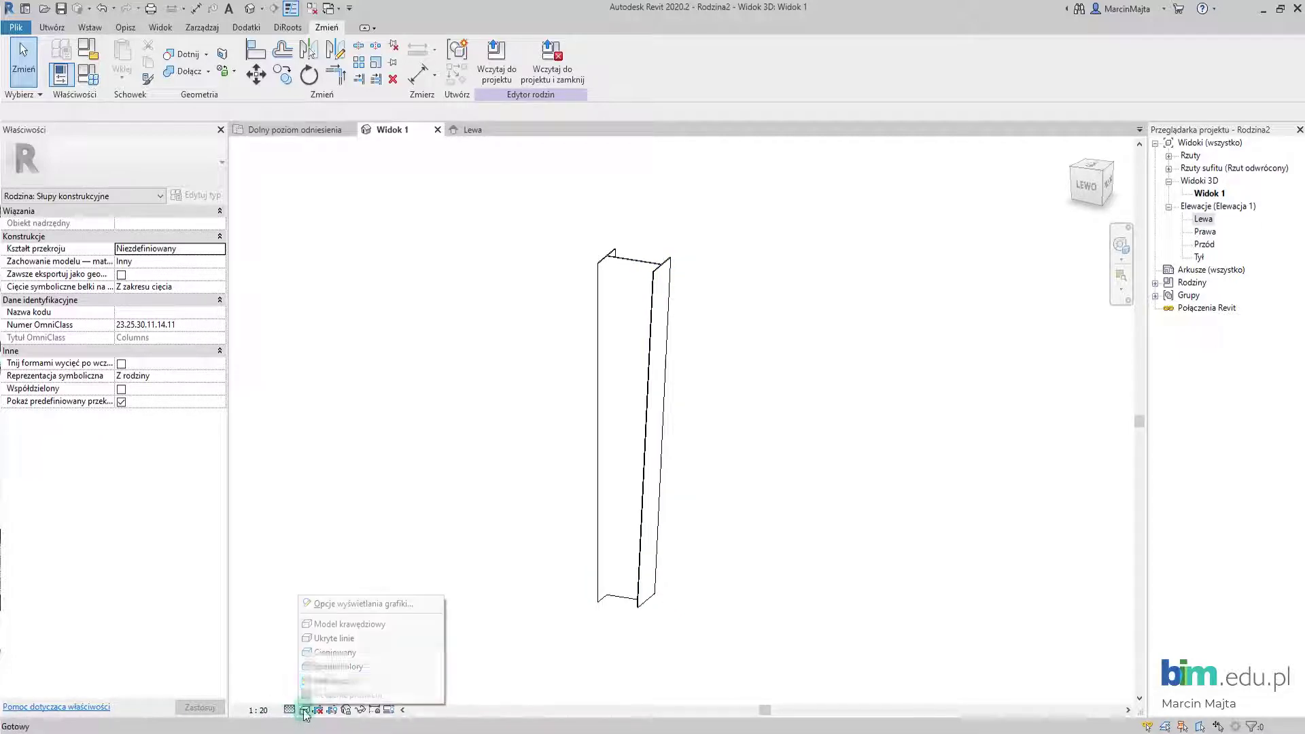
click(325, 668)
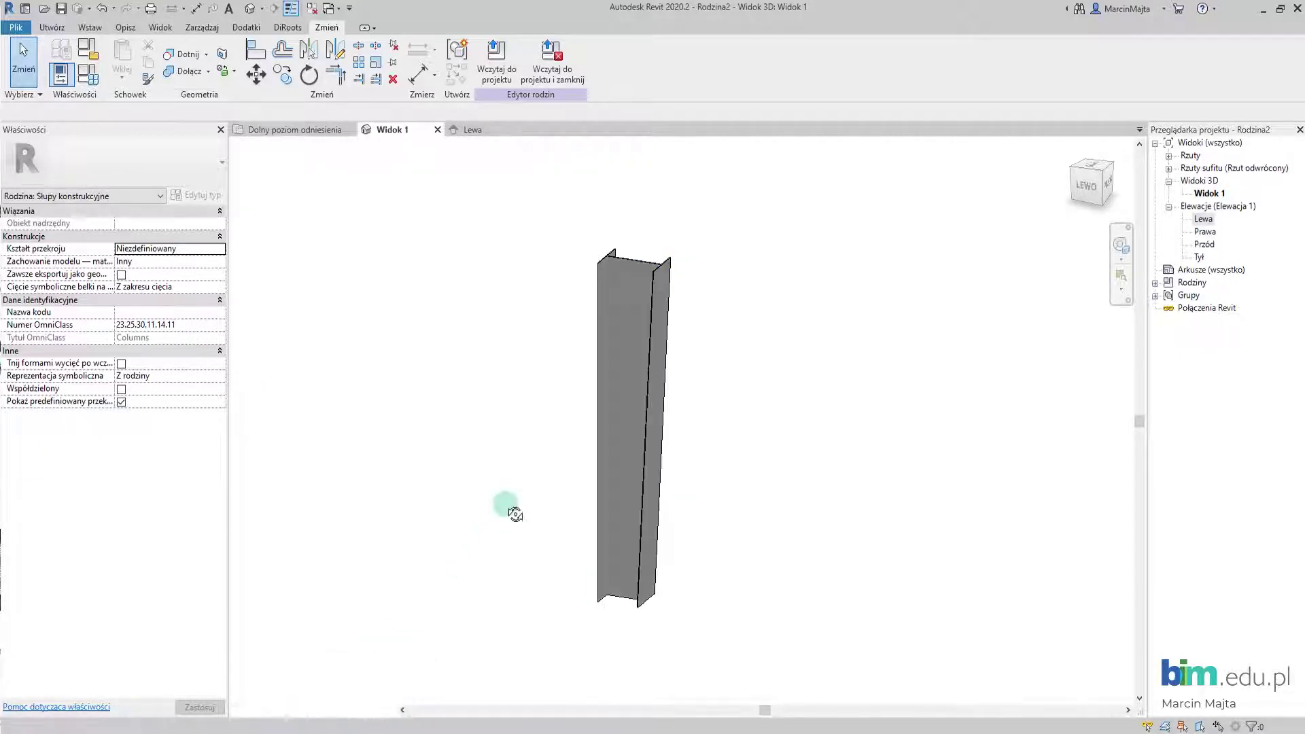
Orbit and zoom around the shaded column to inspect it from several angles.
shift+middle_drag(509, 509, 418, 608)
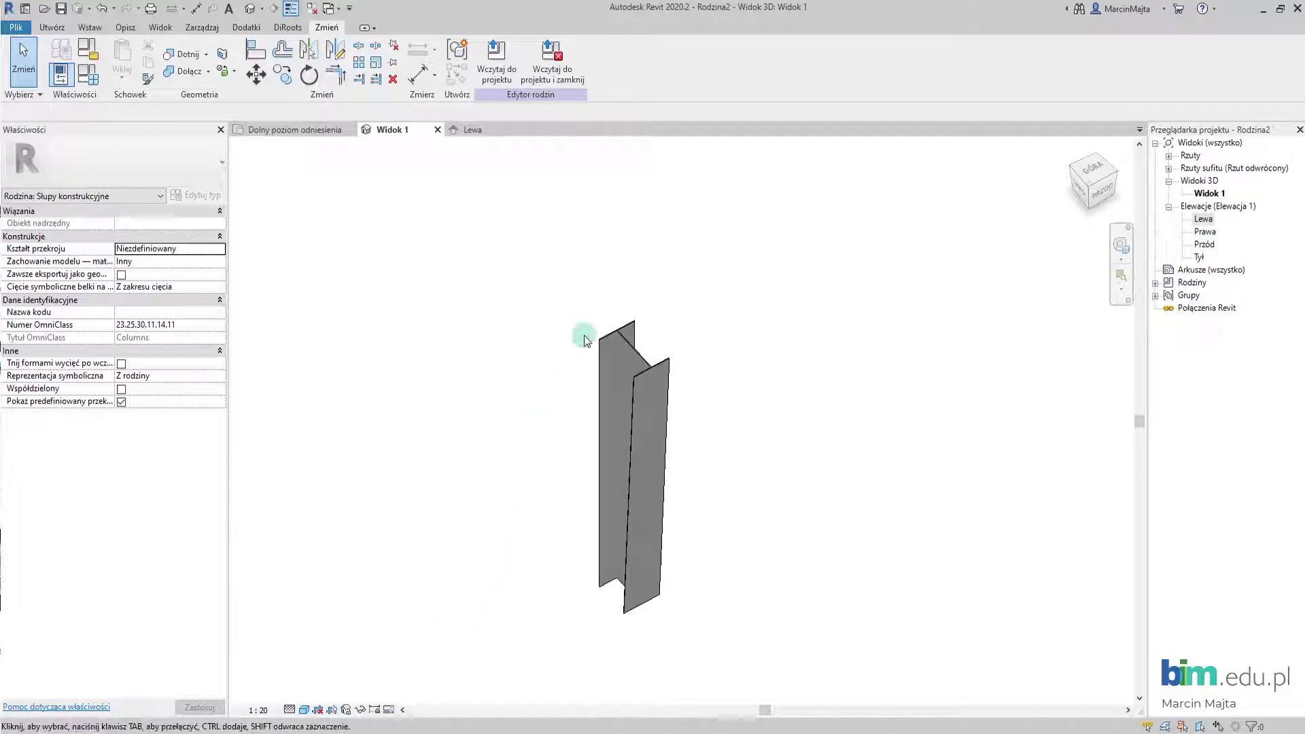
scroll(591, 340, up, 3)
scroll(604, 294, up, 3)
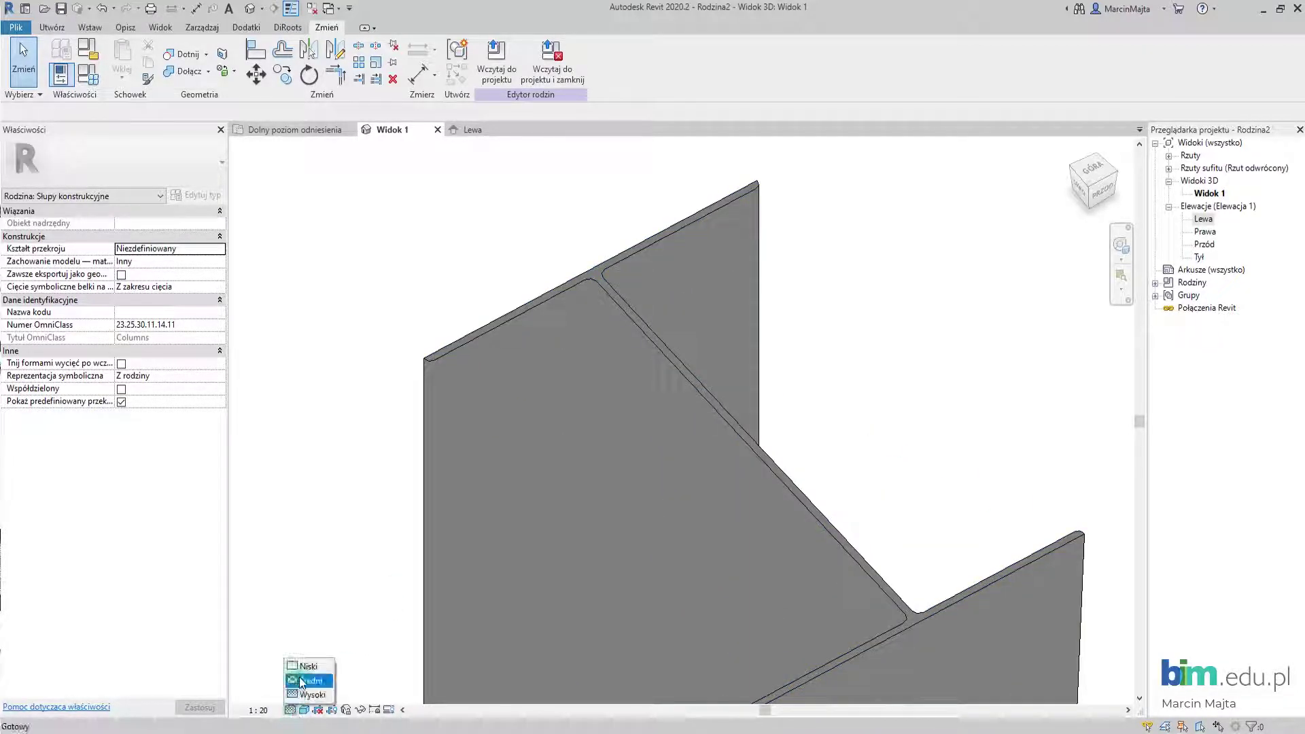
scroll(581, 381, down, 4)
mouse_move(581, 382)
shift+middle_down()
mouse_move(614, 565)
mouse_move(733, 416)
mouse_move(623, 437)
mouse_move(656, 510)
mouse_move(462, 530)
mouse_move(691, 585)
mouse_move(498, 504)
mouse_move(524, 396)
mouse_move(658, 516)
mouse_move(836, 553)
mouse_move(990, 562)
mouse_move(749, 520)
shift+middle_up()
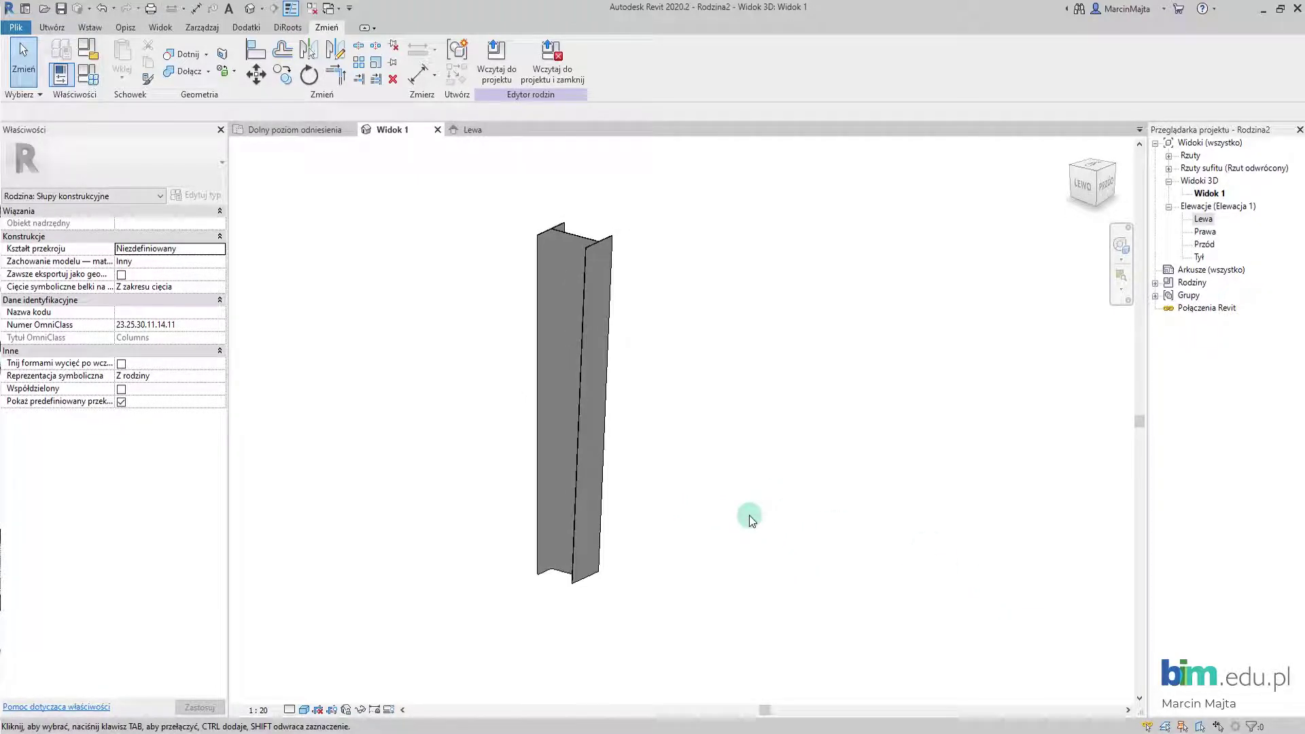
mouse_move(713, 475)
shift+middle_down()
mouse_move(655, 528)
mouse_move(482, 604)
mouse_move(321, 419)
mouse_move(554, 451)
mouse_move(722, 500)
mouse_move(604, 557)
shift+middle_up()
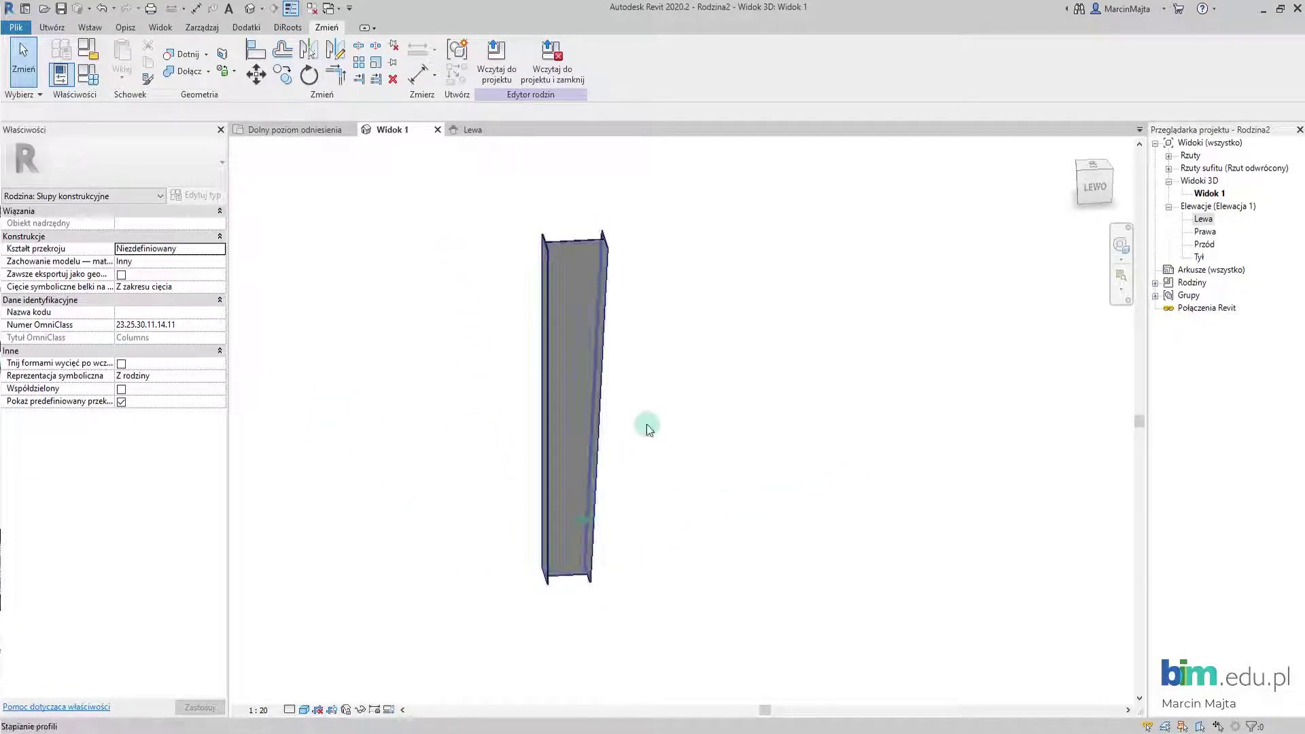
mouse_move(474, 313)
shift+middle_down()
mouse_move(507, 388)
mouse_move(598, 446)
mouse_move(535, 424)
shift+middle_up()
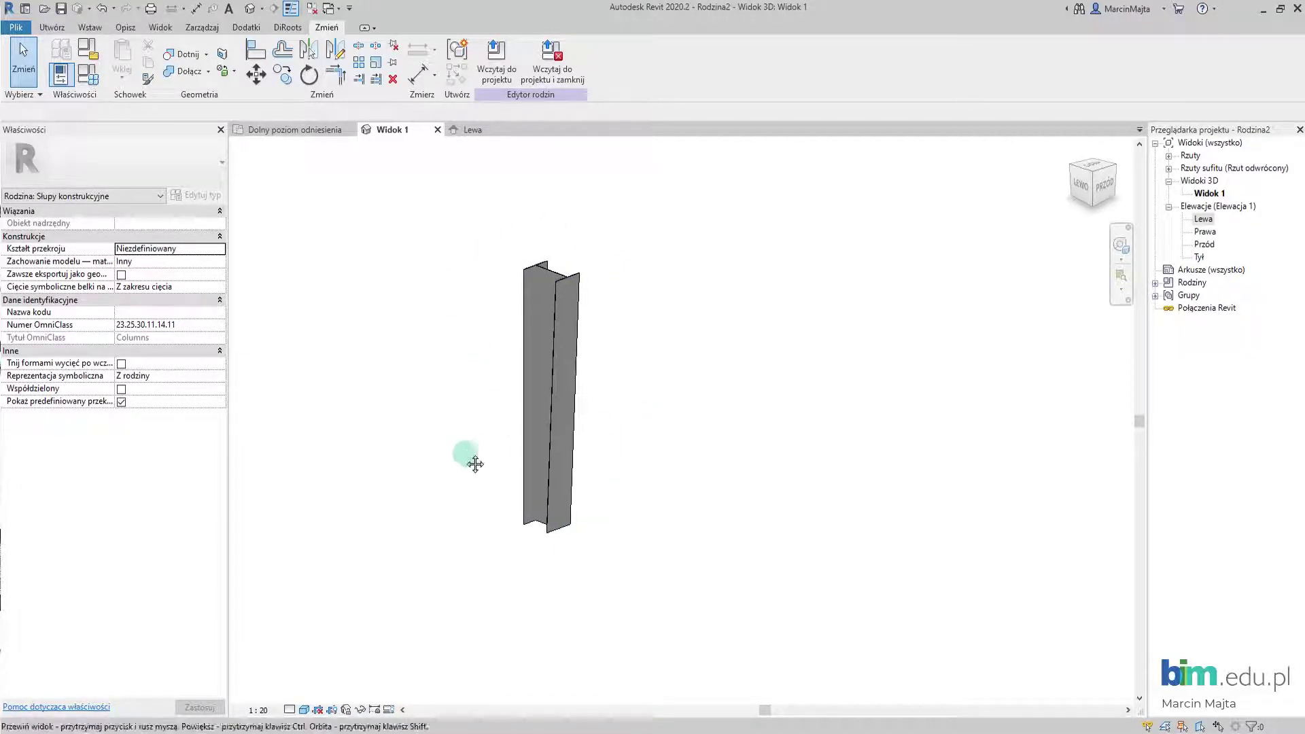
scroll(454, 422, up, 2)
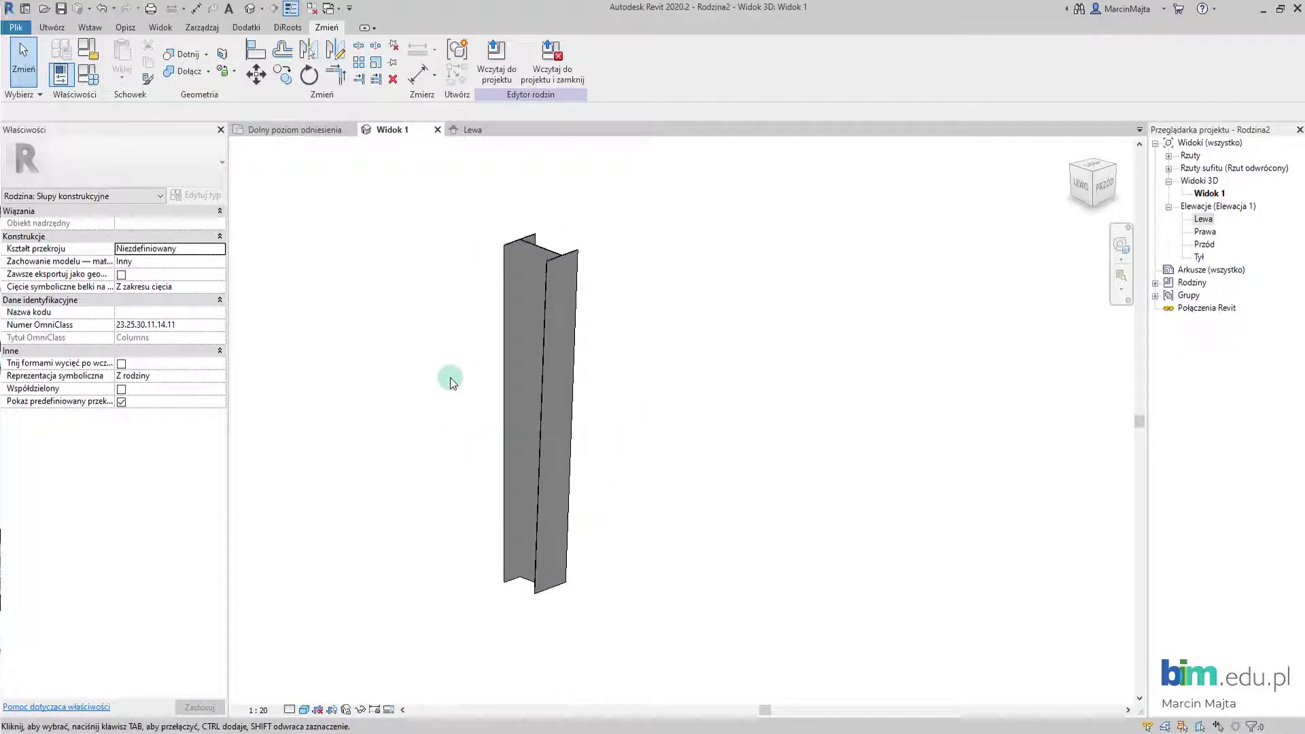